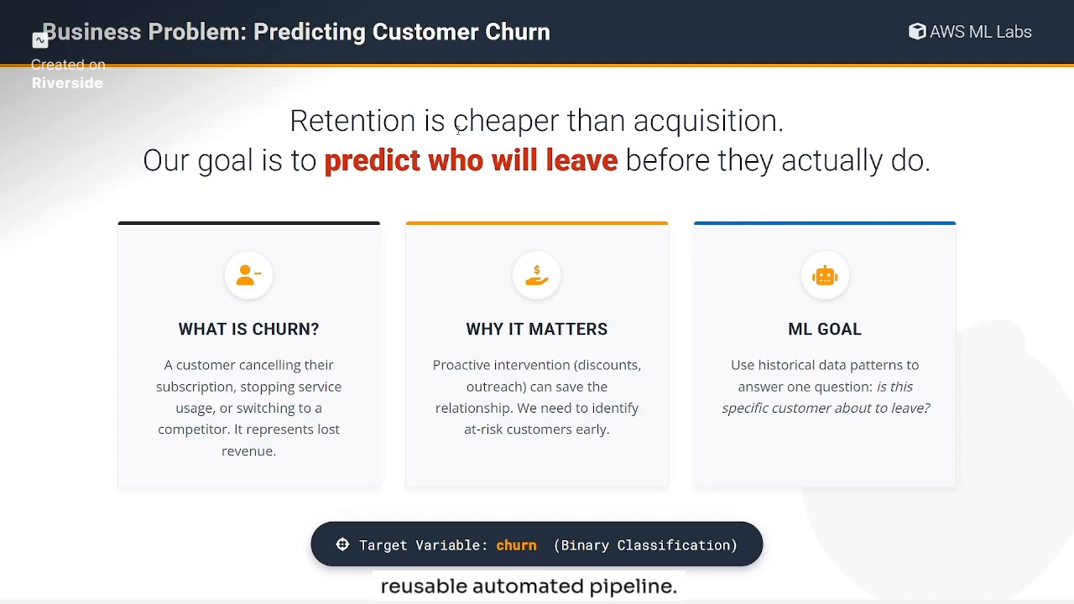
{"action": "key", "text": "Right"}
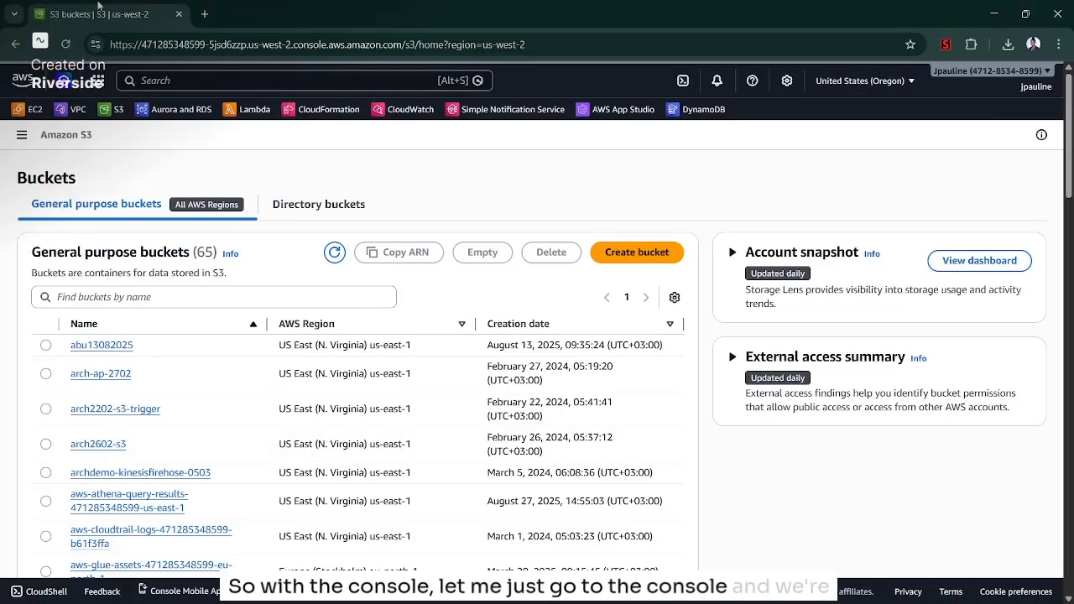
Create a general purpose S3 bucket named ml-labs-churn-demo, leaving the remaining settings at their defaults
{"action": "left_click", "coordinate": [630, 253]}
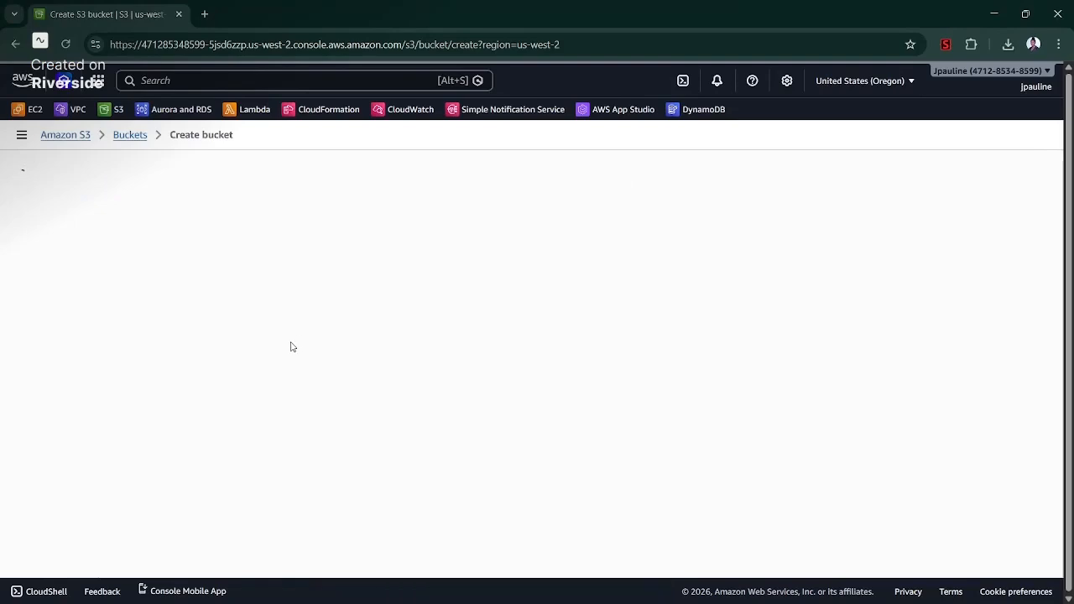
{"action": "left_click", "coordinate": [138, 482]}
{"action": "scroll", "coordinate": [138, 483], "scroll_direction": "down", "scroll_amount": 2}
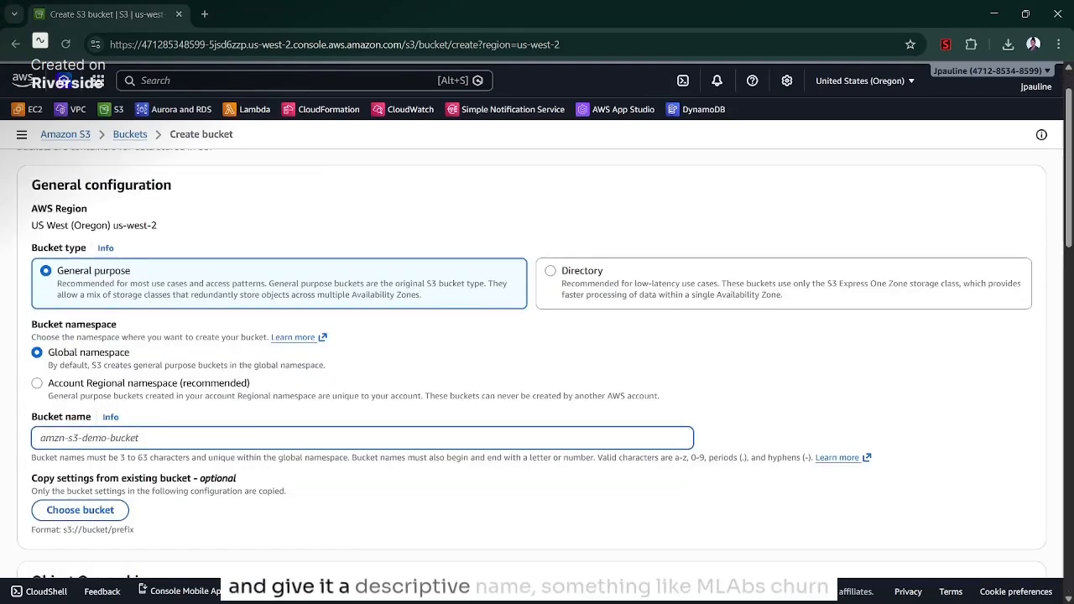
{"action": "type", "text": "ml-"}
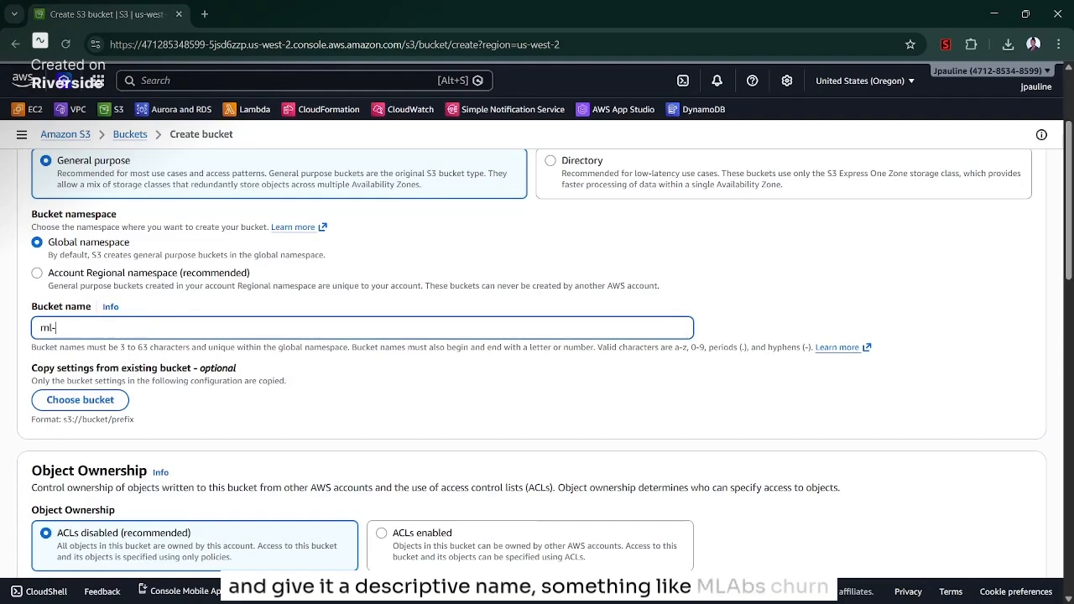
{"action": "type", "text": "labs-churn-demo"}
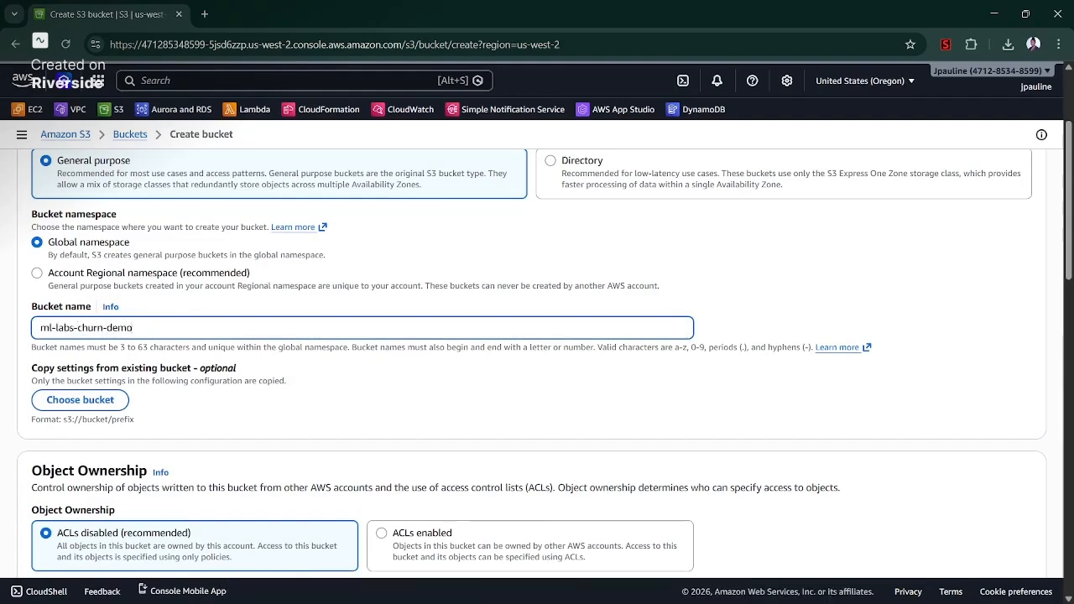
{"action": "scroll", "coordinate": [553, 560], "scroll_direction": "down", "scroll_amount": 20}
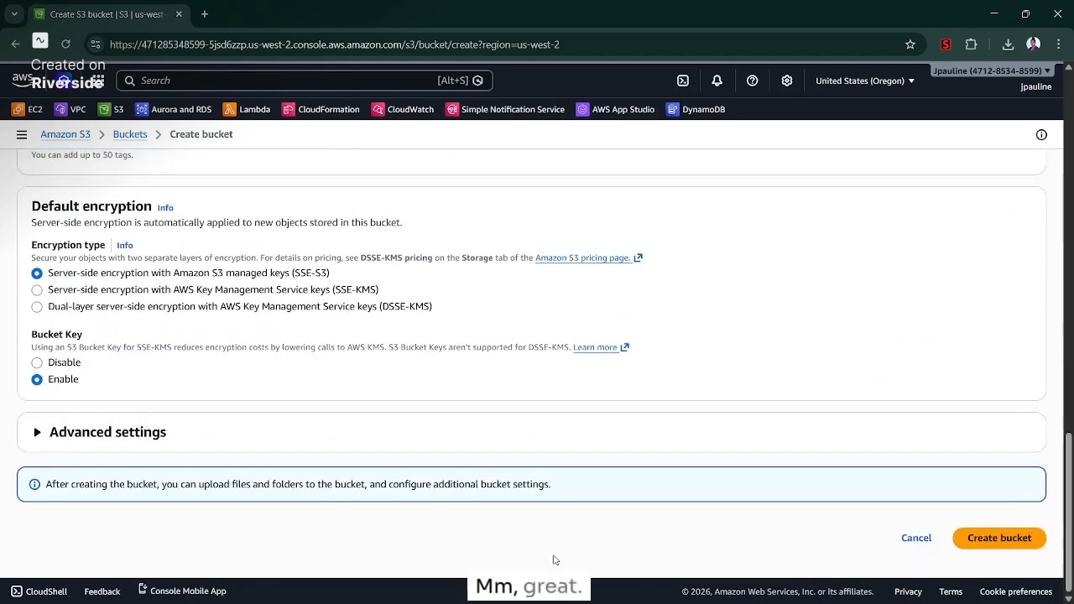
{"action": "left_click", "coordinate": [975, 543]}
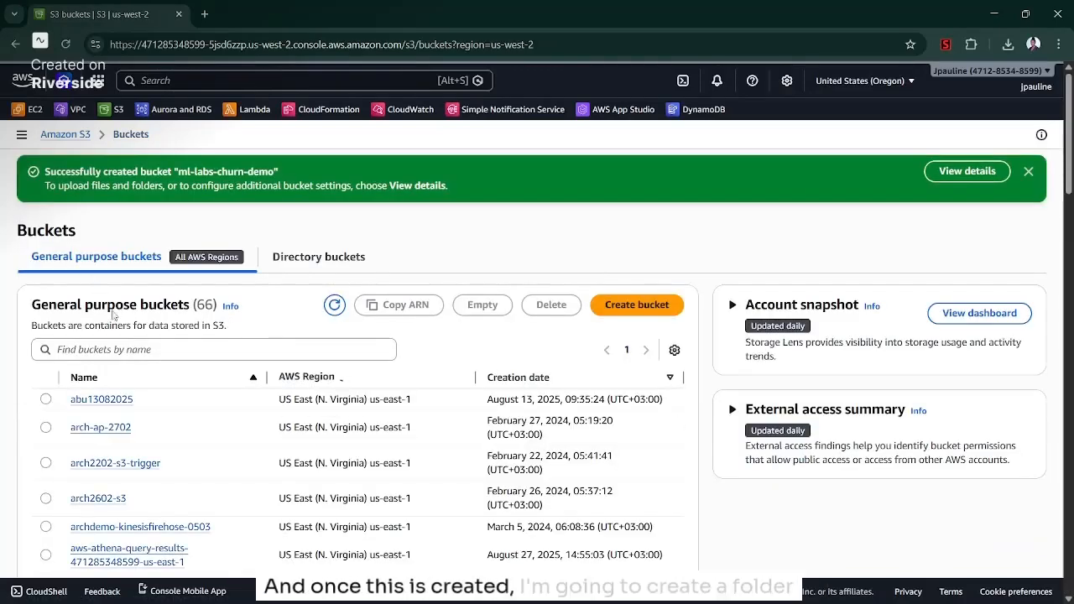
Filter the bucket list by "ml" and open the ml-labs-churn-demo bucket
{"action": "left_click", "coordinate": [144, 352]}
{"action": "type", "text": "ml"}
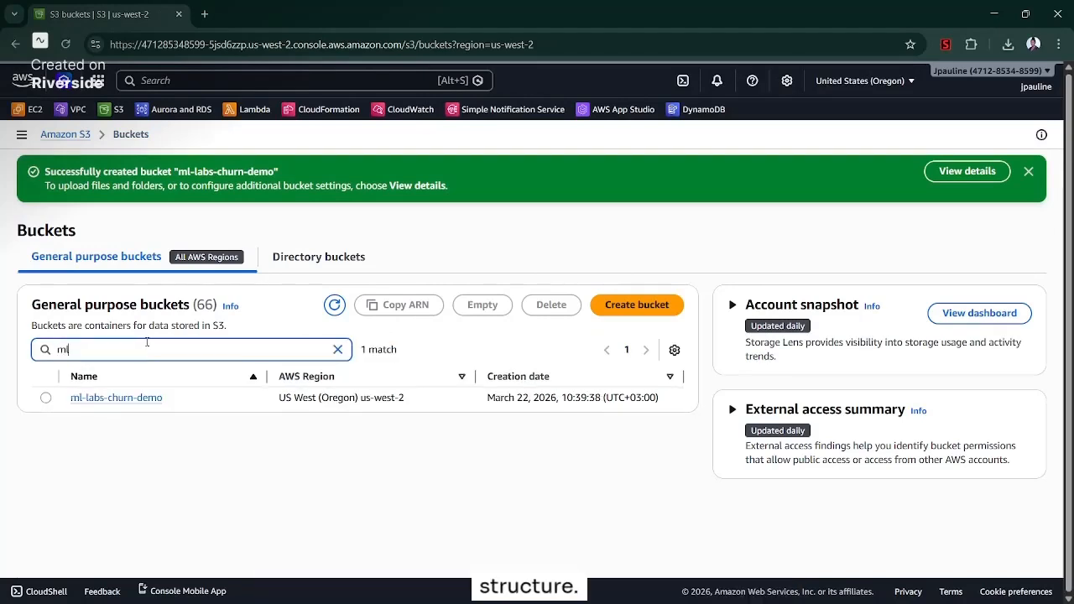
{"action": "left_click", "coordinate": [150, 397]}
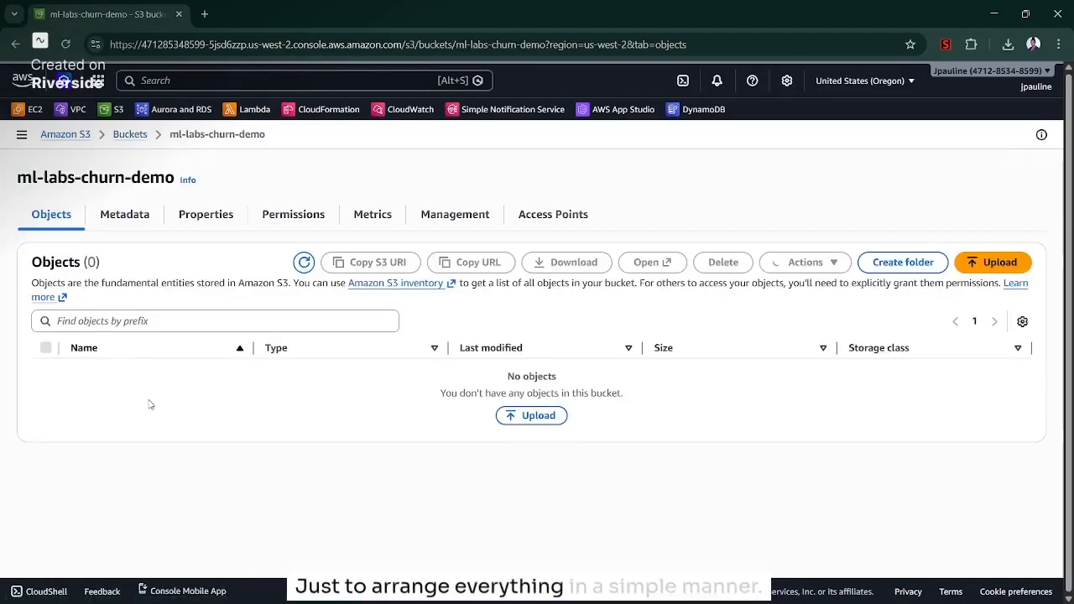
Create a folder named ml-labs at the root of the ml-labs-churn-demo bucket
{"action": "left_click", "coordinate": [902, 262]}
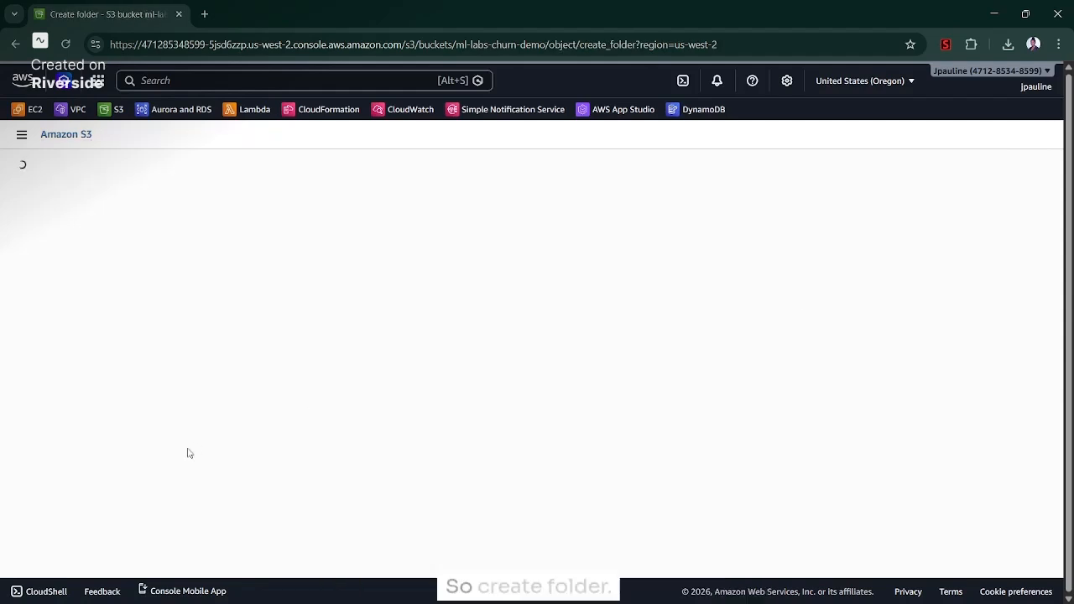
{"action": "left_click", "coordinate": [109, 356]}
{"action": "type", "text": "ml"}
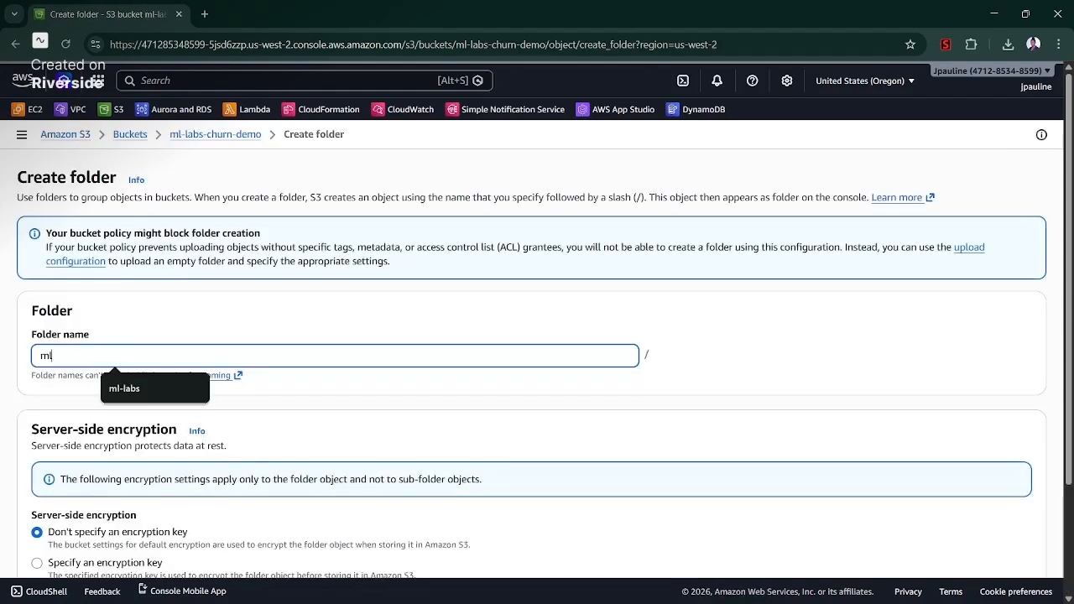
{"action": "key", "text": "Down"}
{"action": "key", "text": "Return"}
{"action": "scroll", "coordinate": [60, 295], "scroll_direction": "down", "scroll_amount": 3}
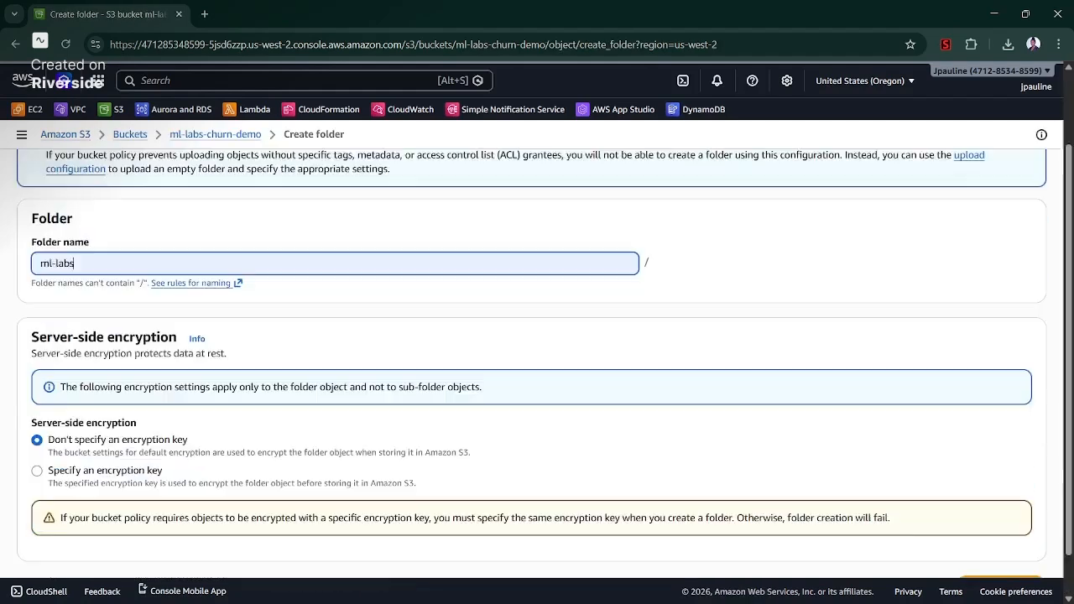
{"action": "left_click", "coordinate": [993, 541]}
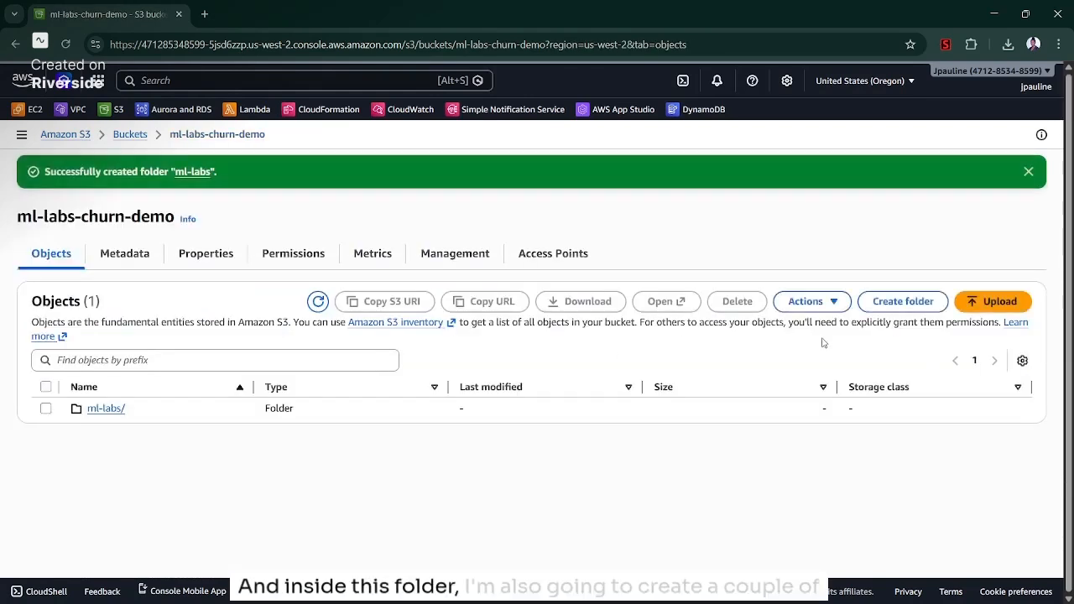
Open the ml-labs folder and create a subfolder named raw inside it
{"action": "left_click", "coordinate": [107, 409]}
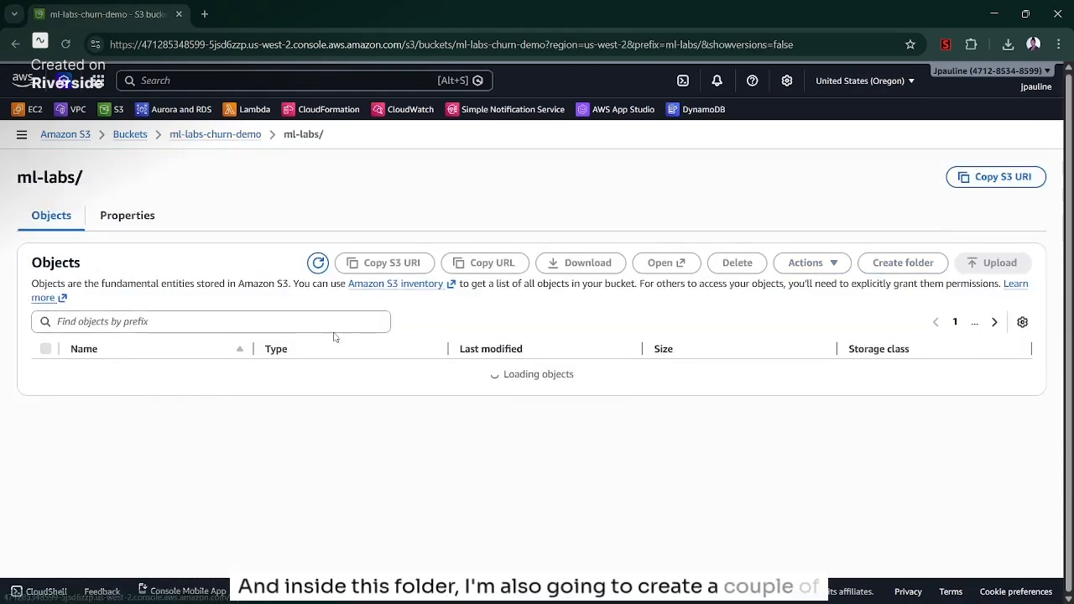
{"action": "left_click", "coordinate": [900, 265]}
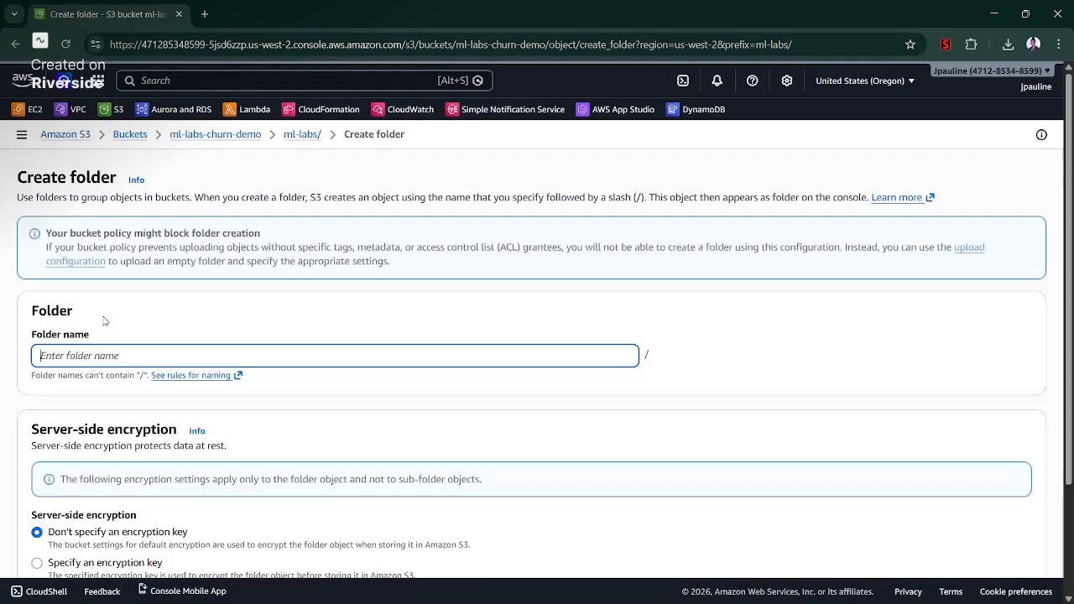
{"action": "left_click", "coordinate": [109, 359]}
{"action": "type", "text": "raw"}
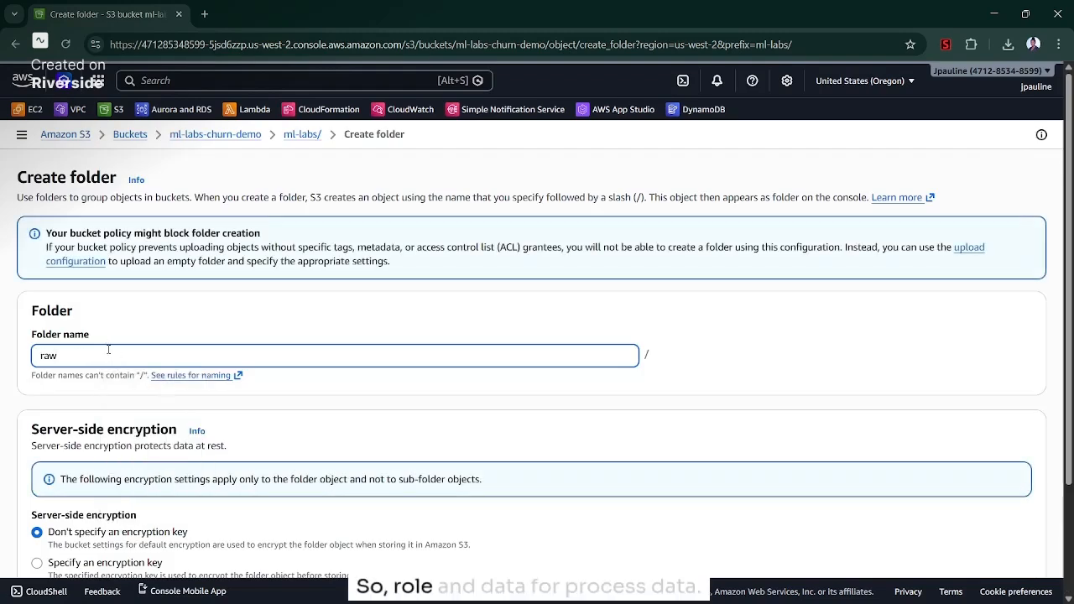
{"action": "scroll", "coordinate": [386, 415], "scroll_direction": "down", "scroll_amount": 2}
{"action": "left_click", "coordinate": [1018, 536]}
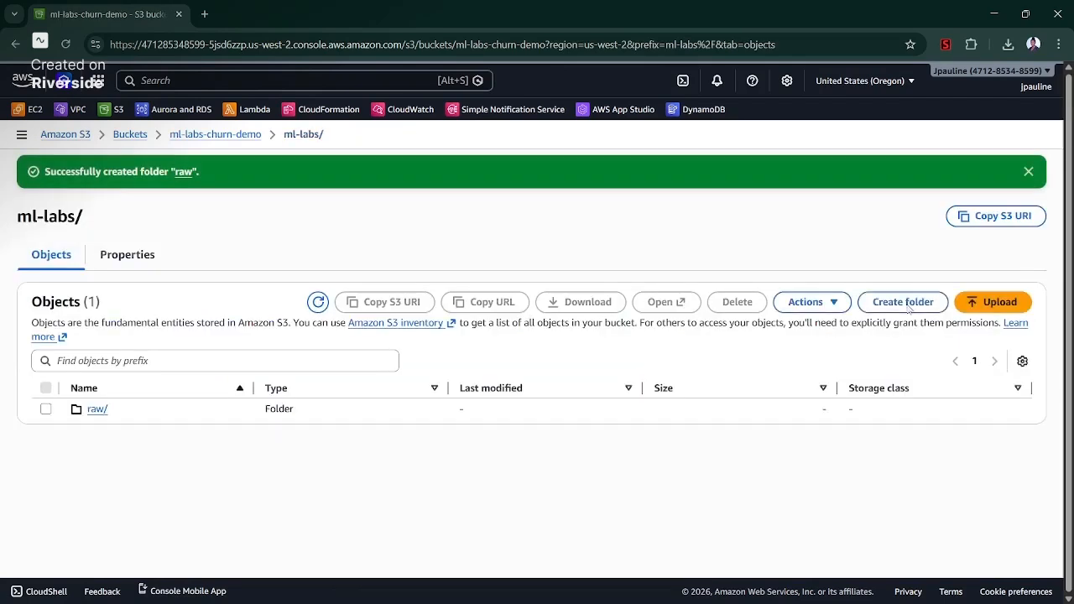
Create a second subfolder named processed inside the ml-labs folder
{"action": "left_click", "coordinate": [866, 306]}
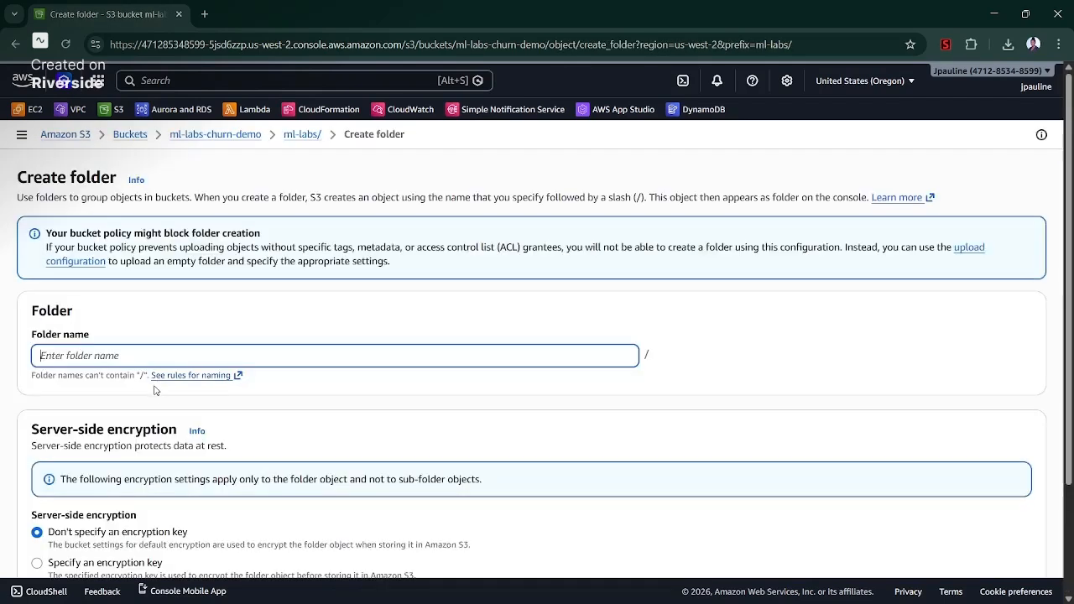
{"action": "left_click", "coordinate": [140, 353]}
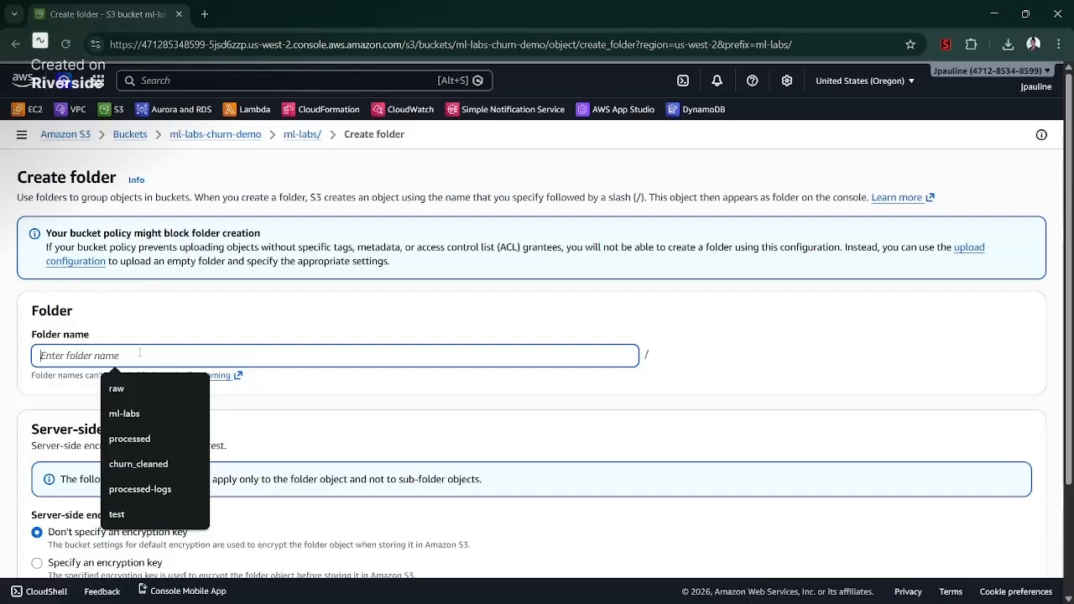
{"action": "left_click", "coordinate": [129, 439]}
{"action": "scroll", "coordinate": [241, 342], "scroll_direction": "down", "scroll_amount": 2}
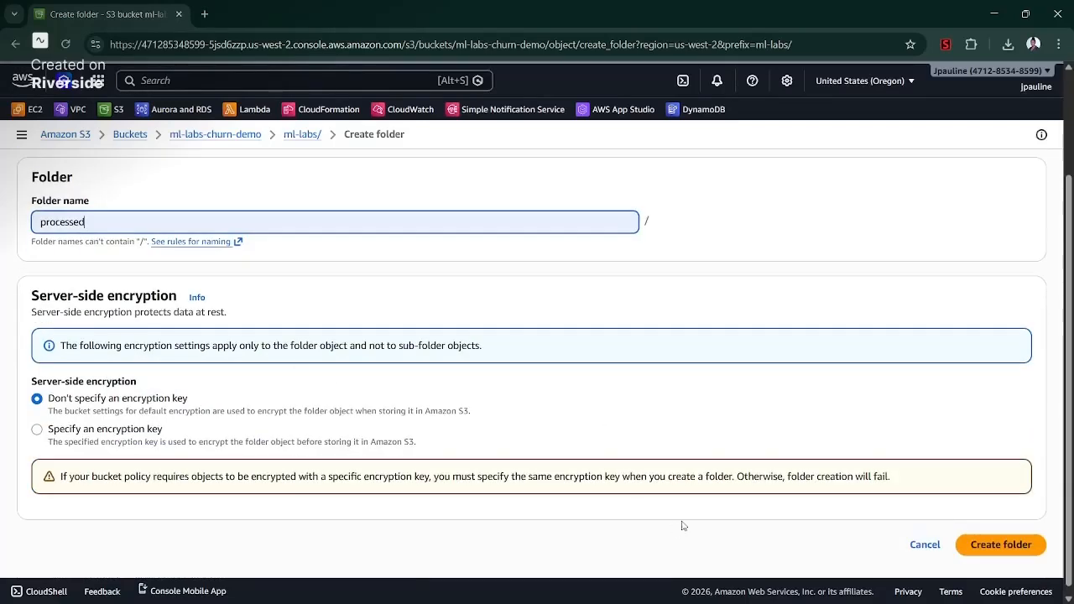
{"action": "left_click", "coordinate": [978, 544]}
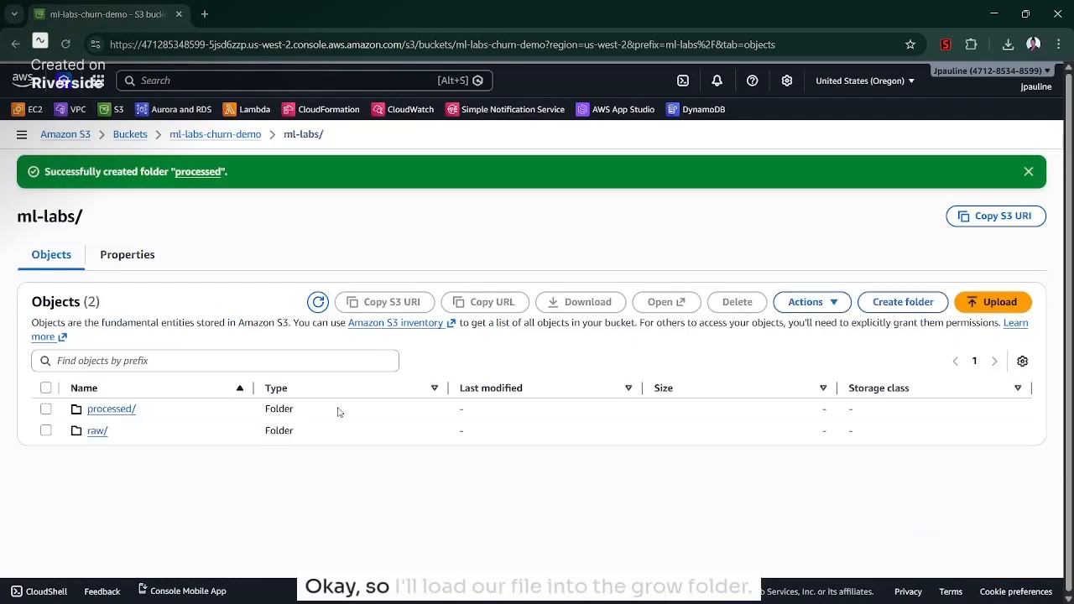
Upload the customer_churn_lab_dataset CSV file from the Day 2 folder into the raw subfolder
{"action": "left_click", "coordinate": [101, 431]}
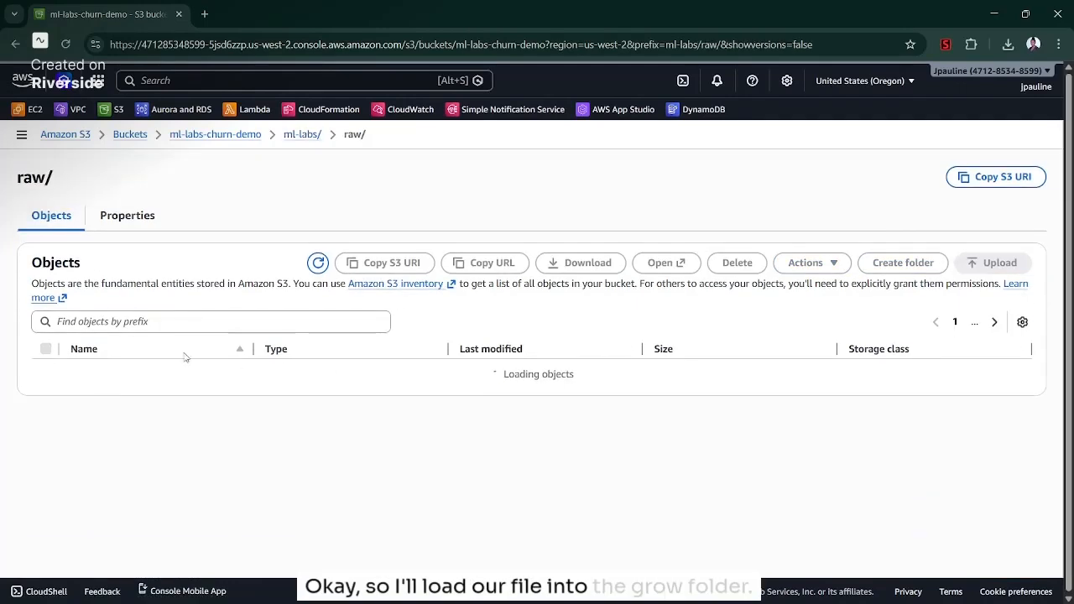
{"action": "left_click", "coordinate": [527, 416]}
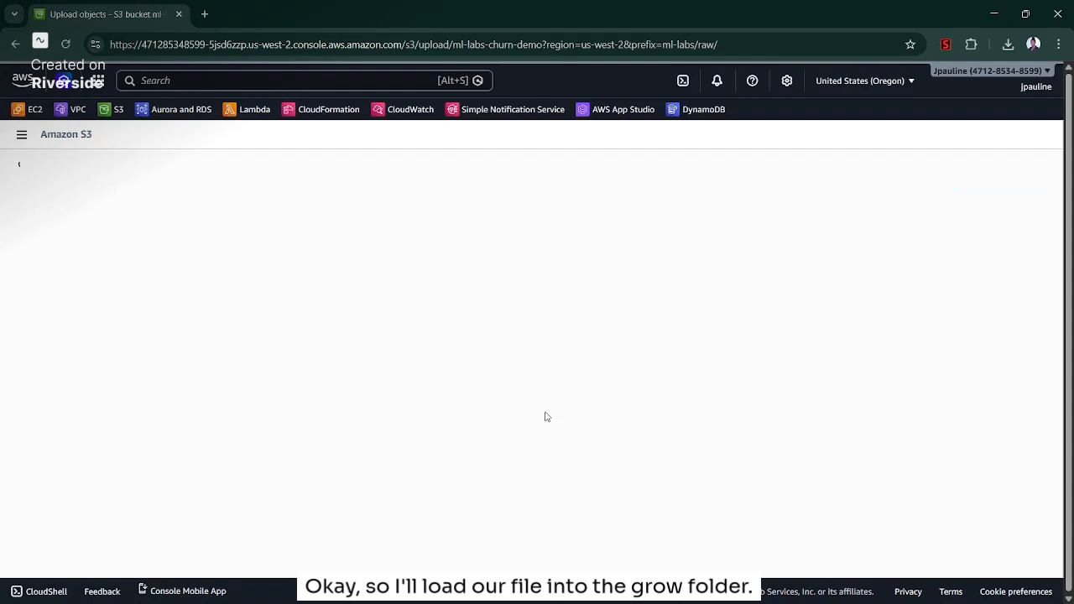
{"action": "left_click", "coordinate": [906, 299]}
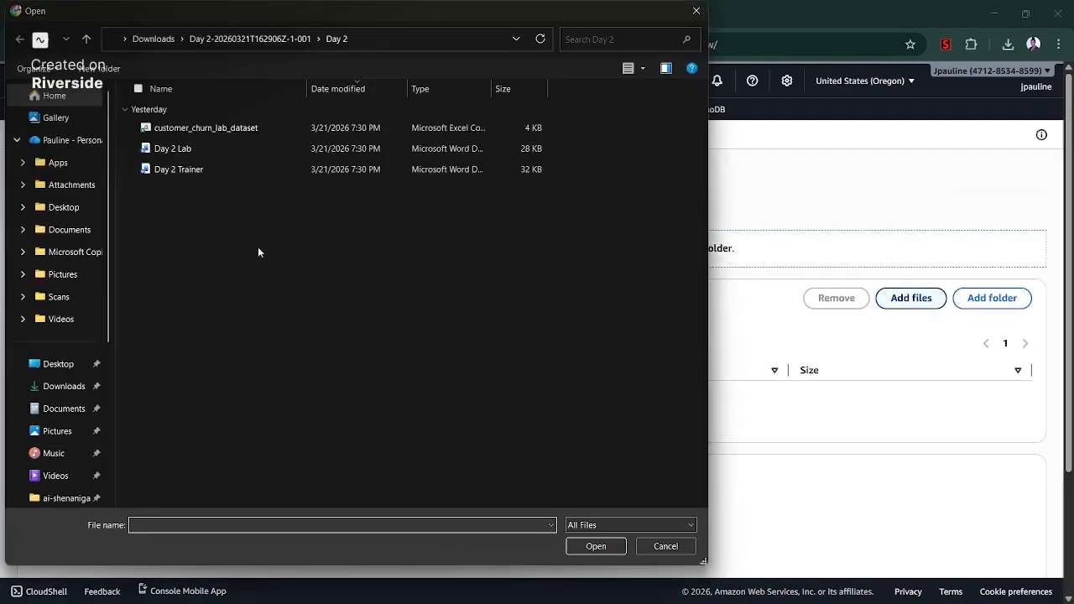
{"action": "left_click", "coordinate": [232, 133]}
{"action": "left_click", "coordinate": [595, 547]}
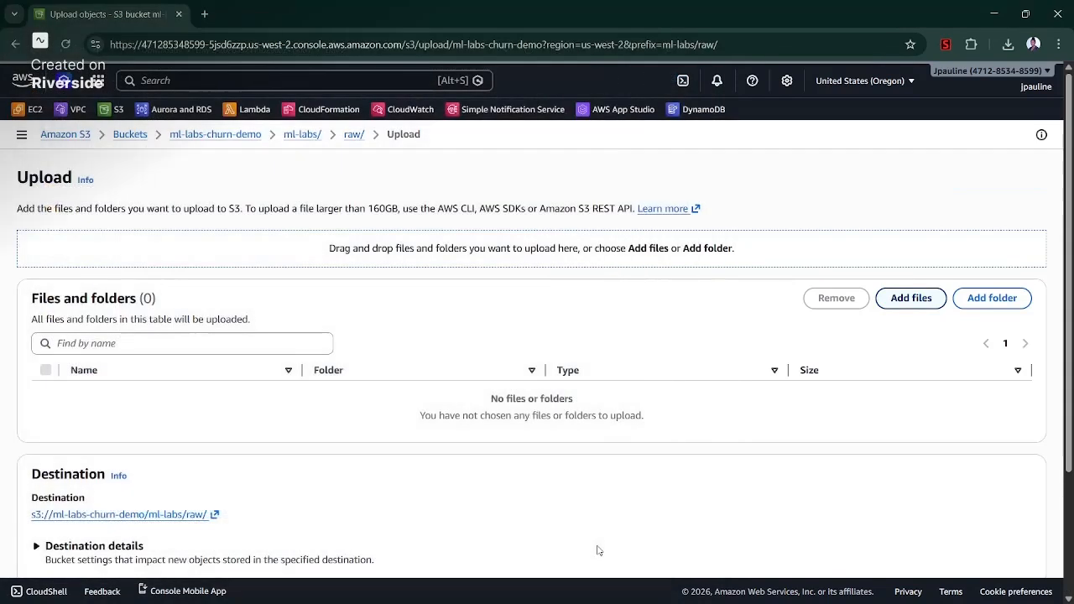
{"action": "scroll", "coordinate": [597, 547], "scroll_direction": "down", "scroll_amount": 2}
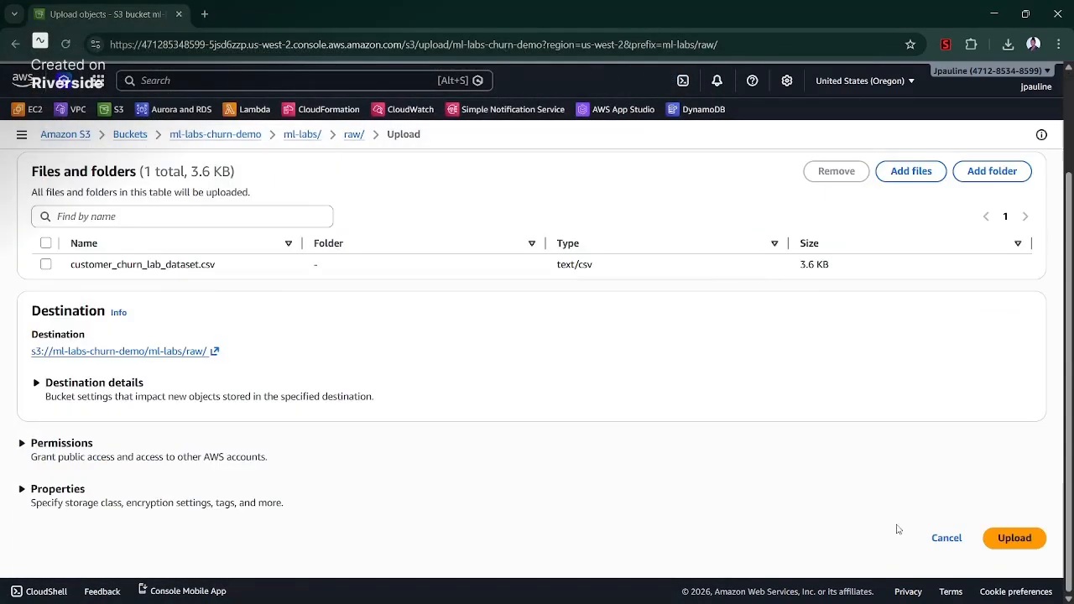
{"action": "left_click", "coordinate": [1014, 538]}
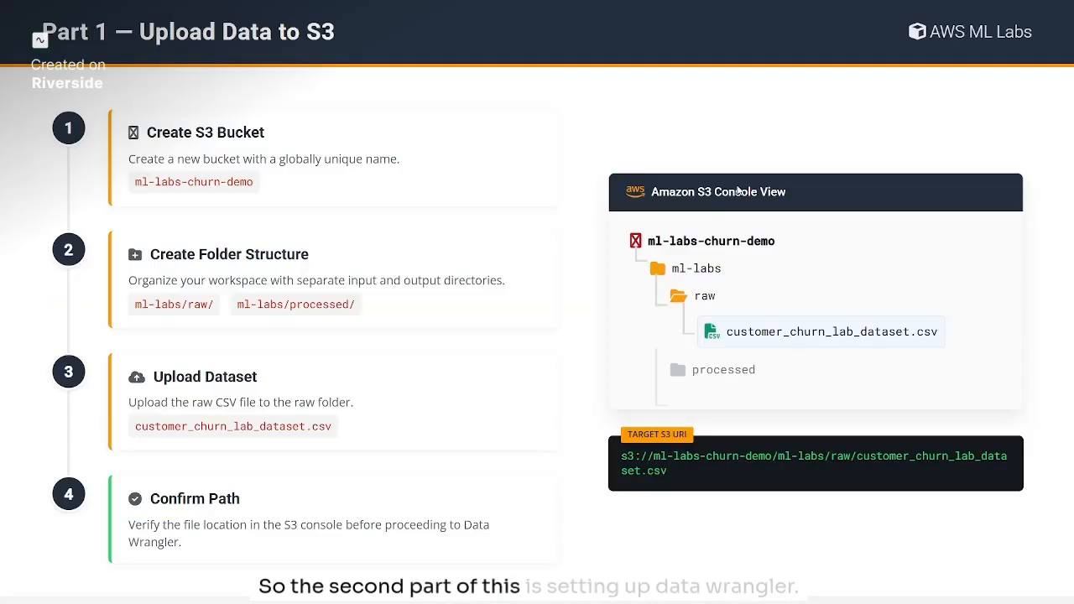
{"action": "left_click", "coordinate": [618, 175]}
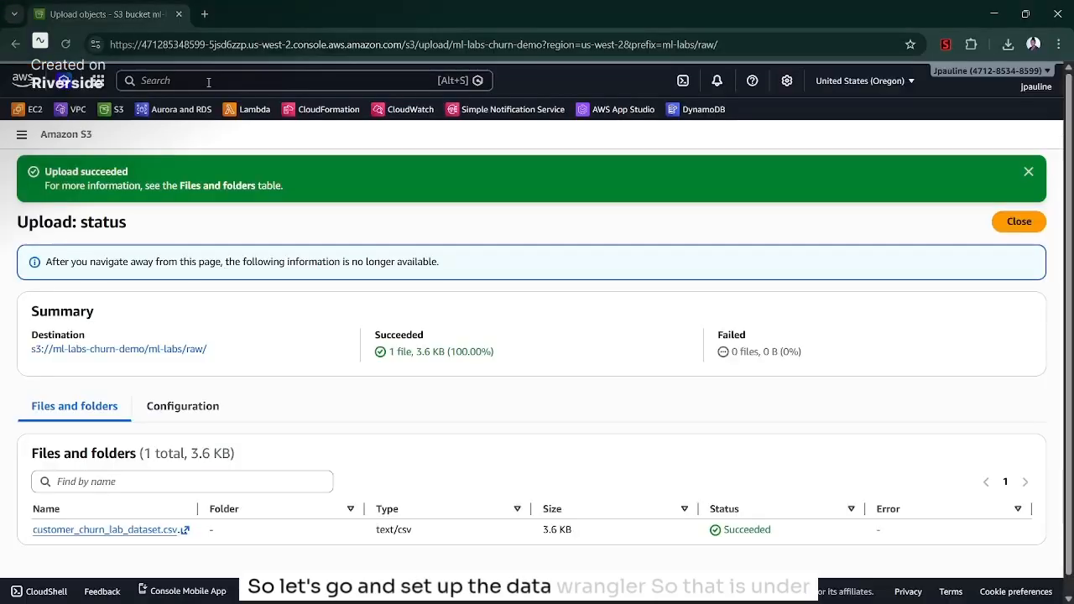
Search the AWS services for SageMaker and open the Amazon SageMaker AI dashboard in a new browser tab
{"action": "left_click", "coordinate": [208, 83]}
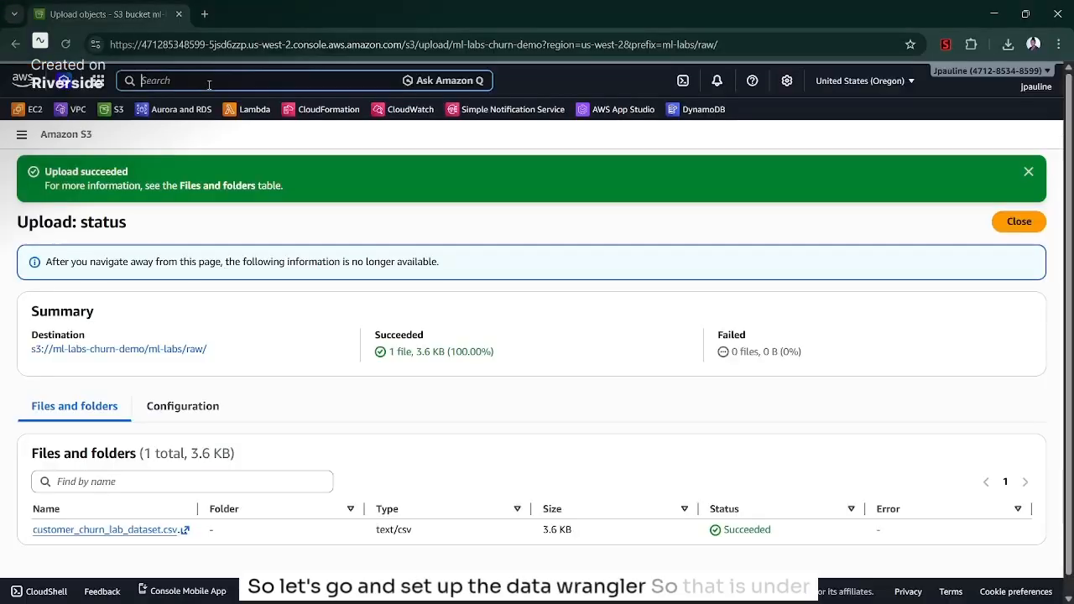
{"action": "type", "text": "sag"}
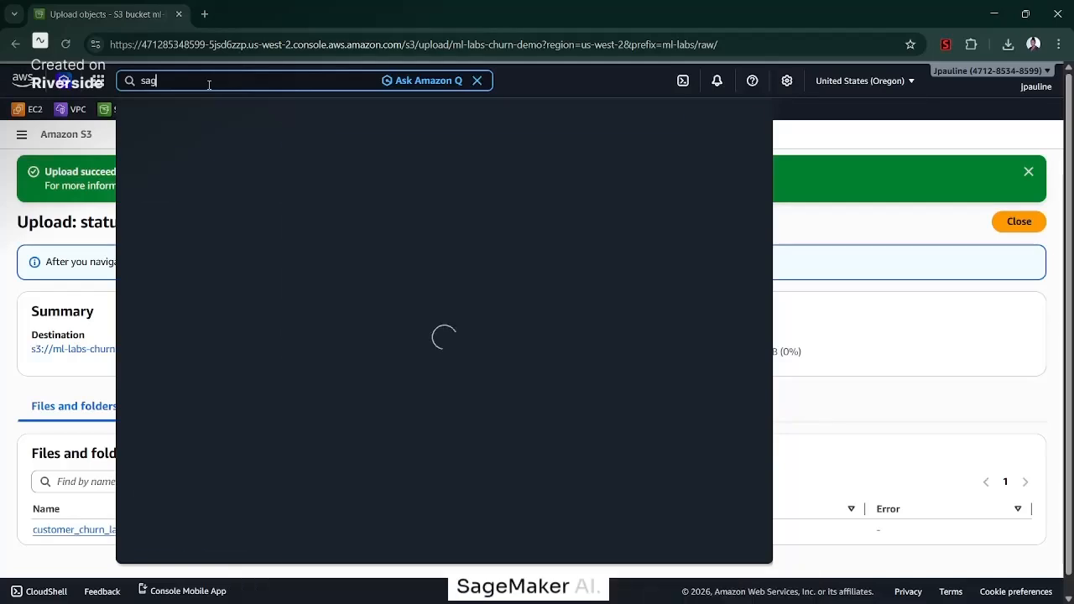
{"action": "type", "text": "a"}
{"action": "key", "text": "BackSpace"}
{"action": "type", "text": "emk"}
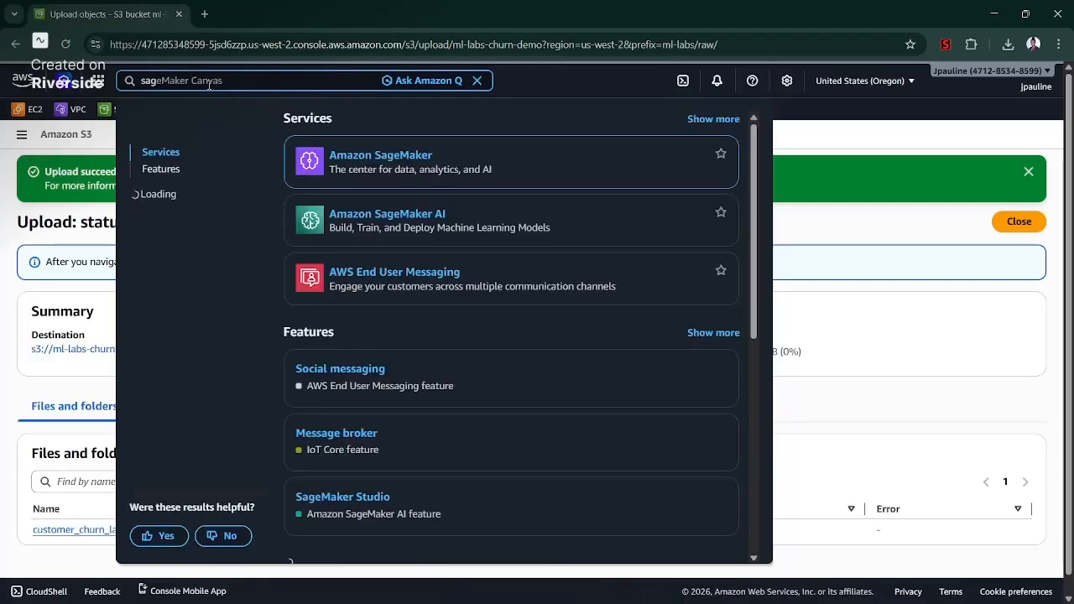
{"action": "type", "text": "aker Canvas"}
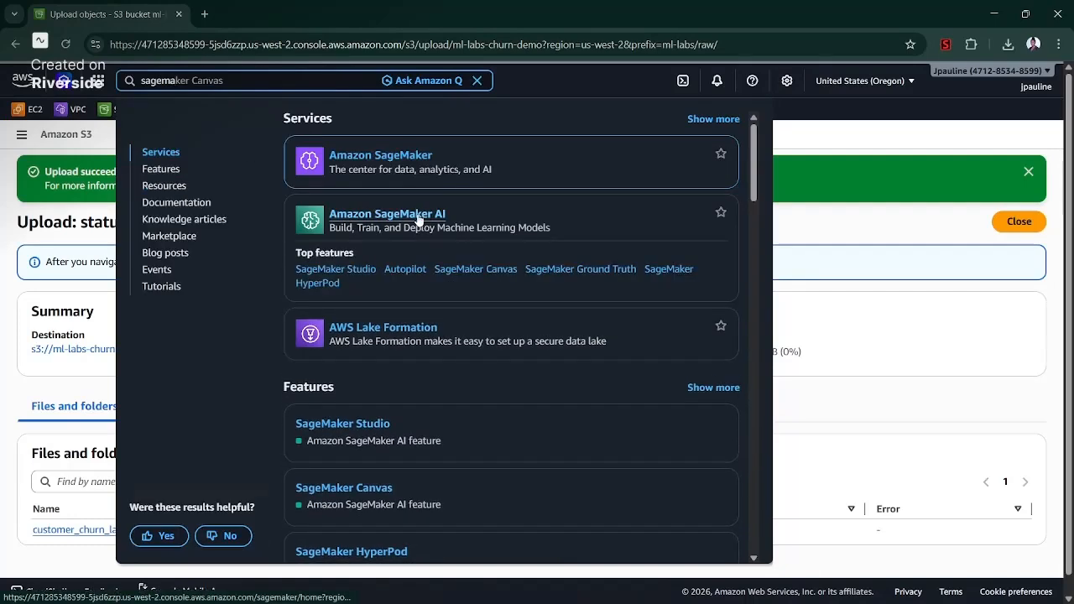
{"action": "left_click", "coordinate": [414, 213], "text": "ctrl"}
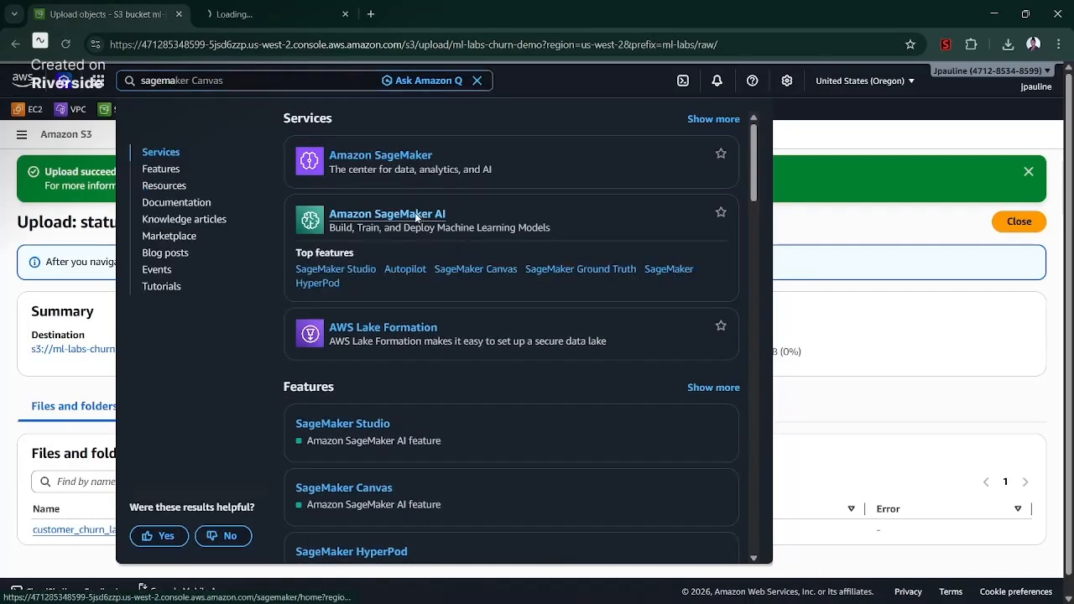
{"action": "left_click", "coordinate": [248, 14]}
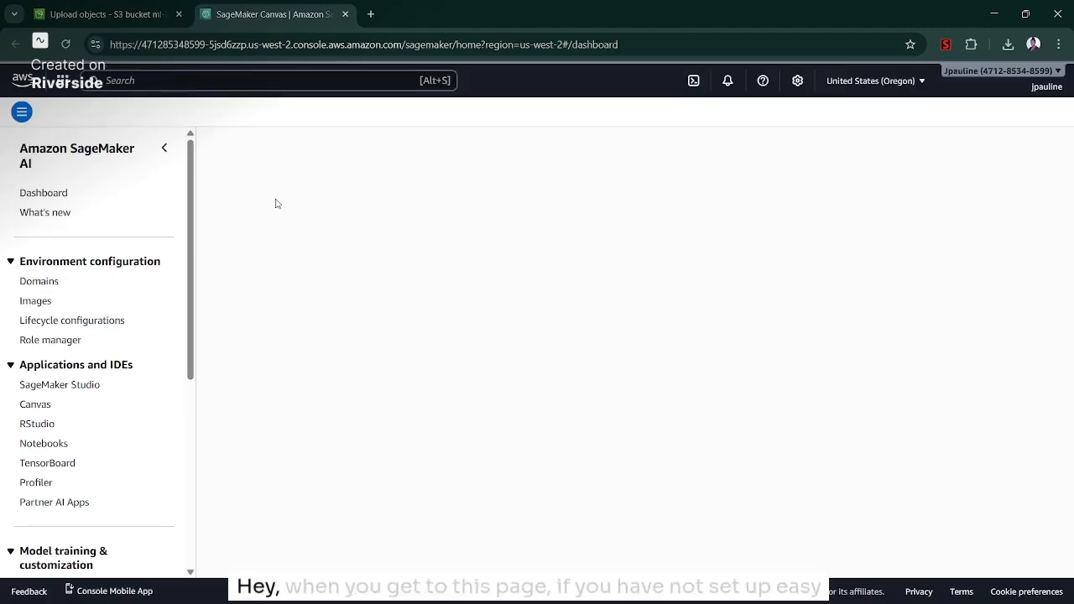
{"action": "scroll", "coordinate": [192, 251], "scroll_direction": "down", "scroll_amount": 1}
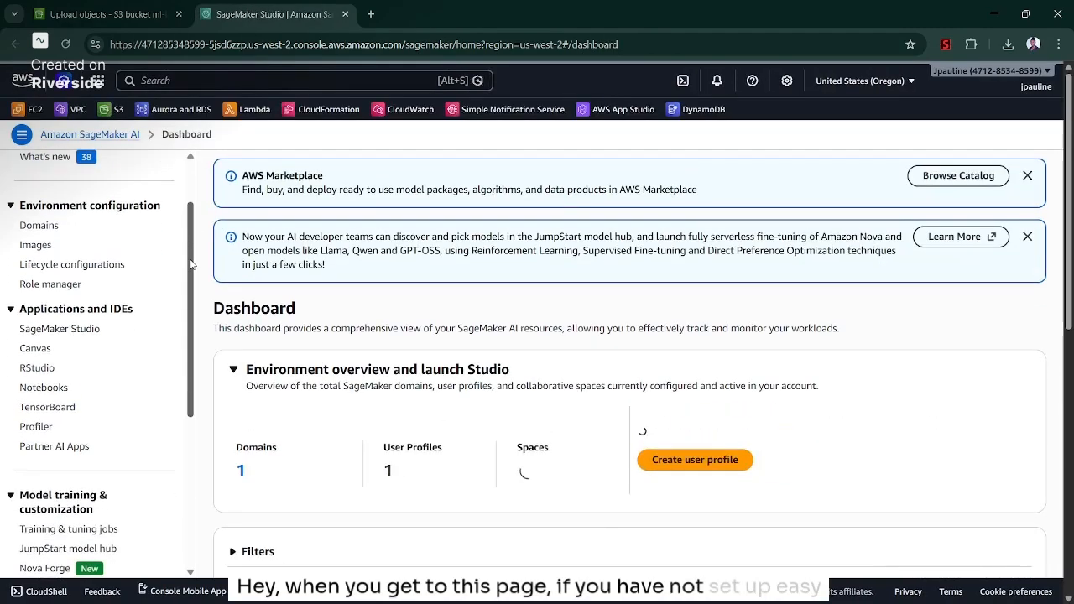
Open the SageMaker AI domains list and view the setup options for creating a domain
{"action": "left_click_drag", "start_coordinate": [193, 249], "coordinate": [196, 206]}
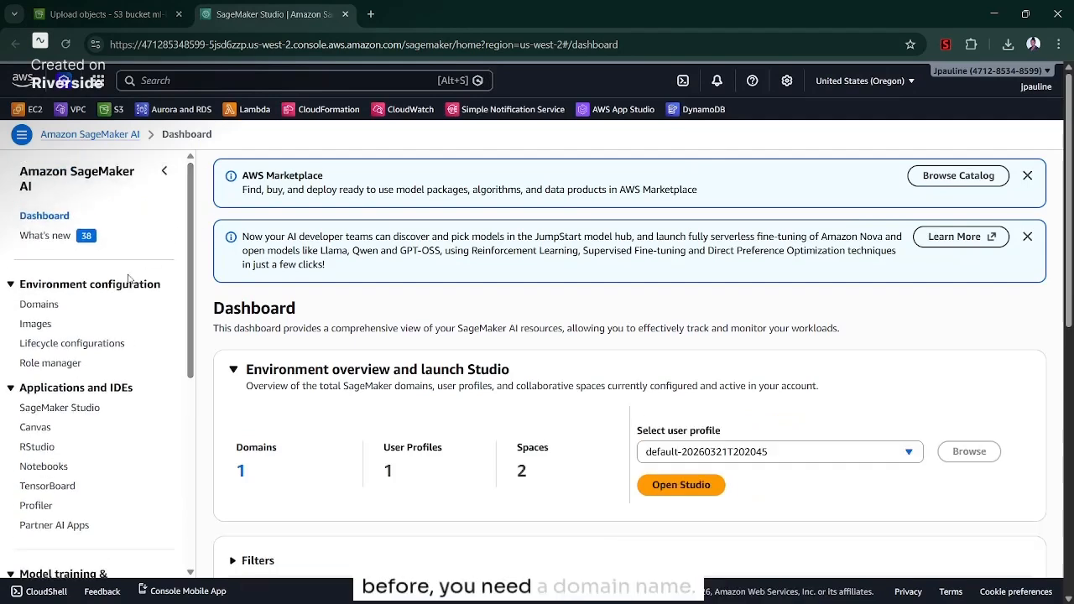
{"action": "left_click", "coordinate": [40, 305]}
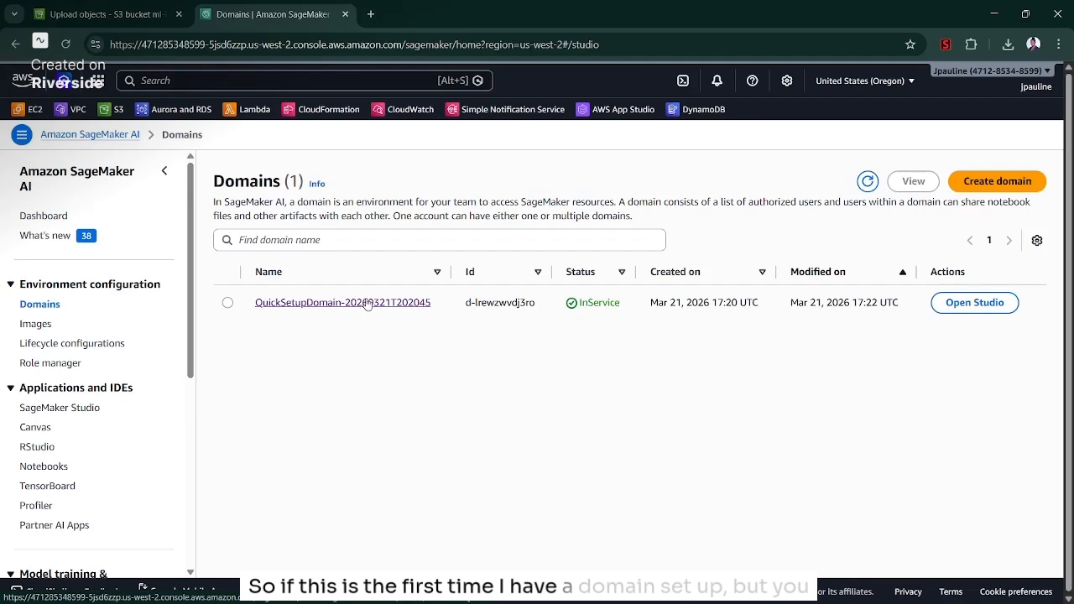
{"action": "left_click", "coordinate": [986, 182]}
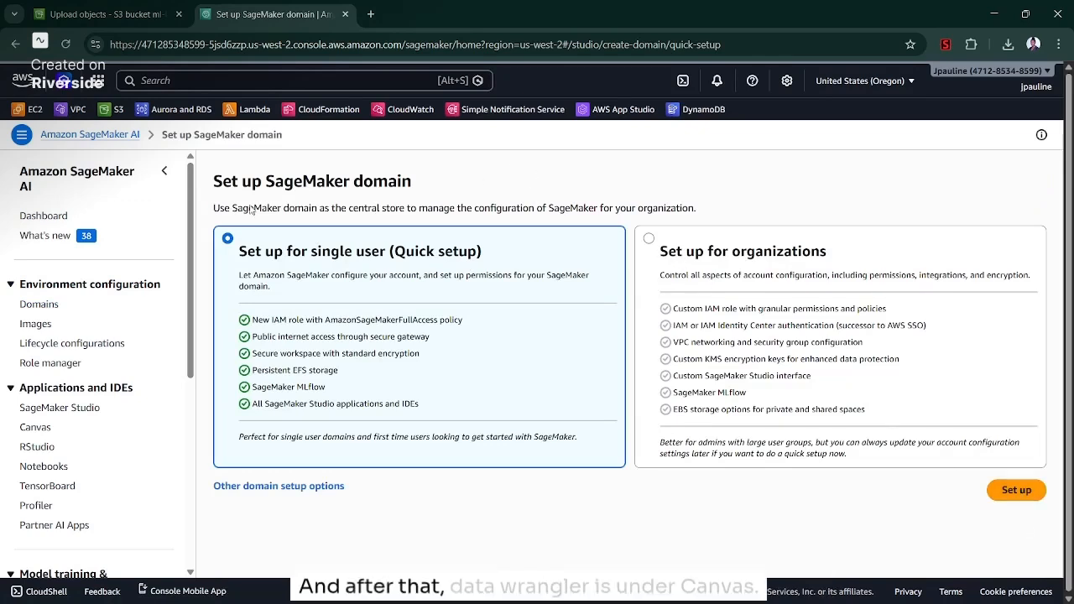
Launch SageMaker Canvas from the SageMaker AI console and open Data Wrangler in it
{"action": "left_click_drag", "start_coordinate": [192, 276], "coordinate": [191, 338]}
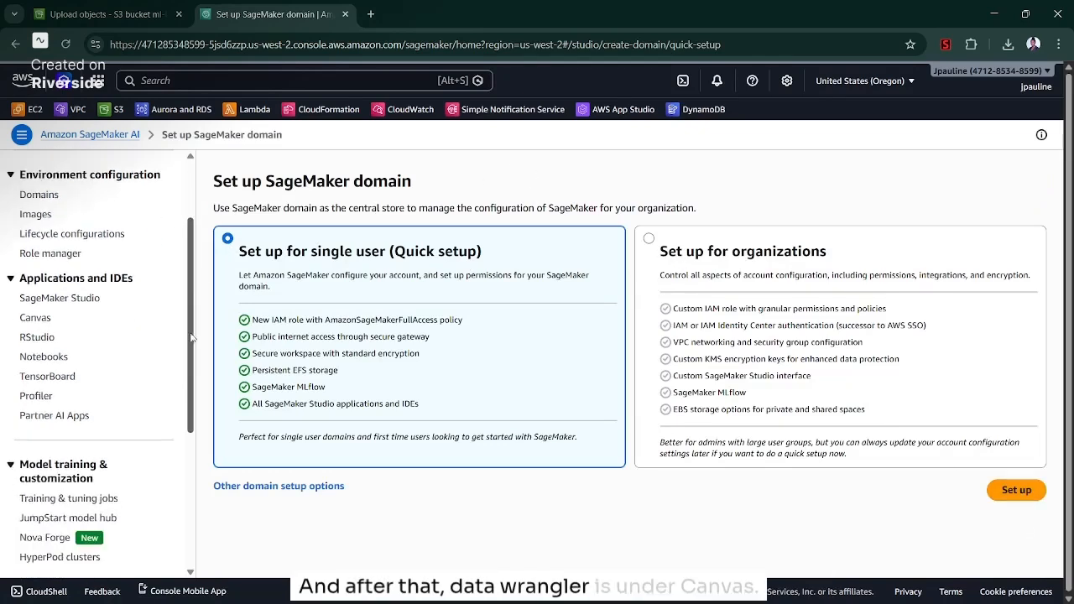
{"action": "left_click", "coordinate": [37, 322]}
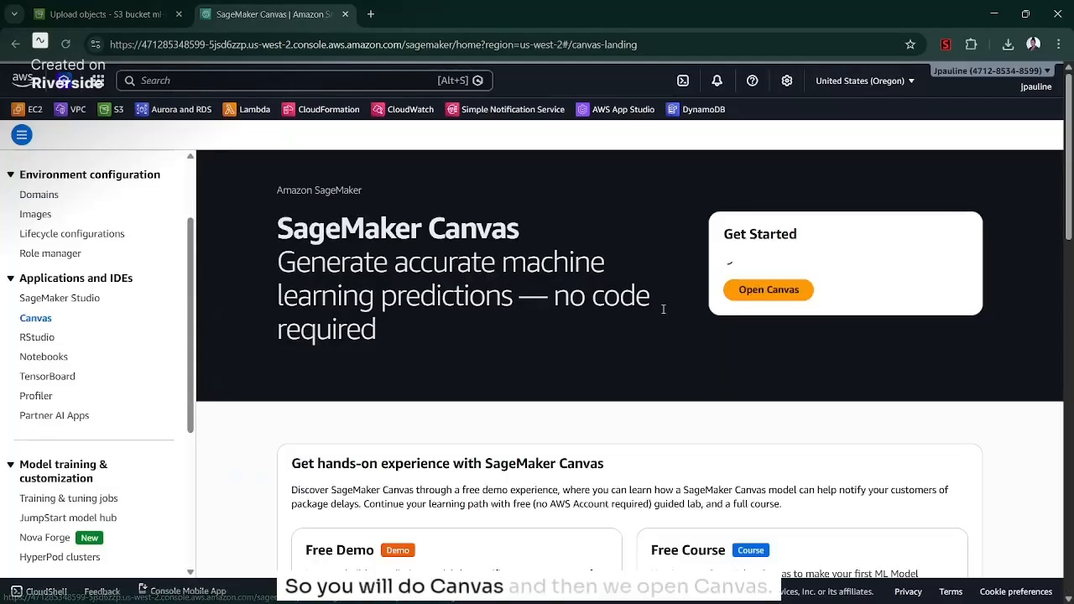
{"action": "left_click", "coordinate": [767, 315]}
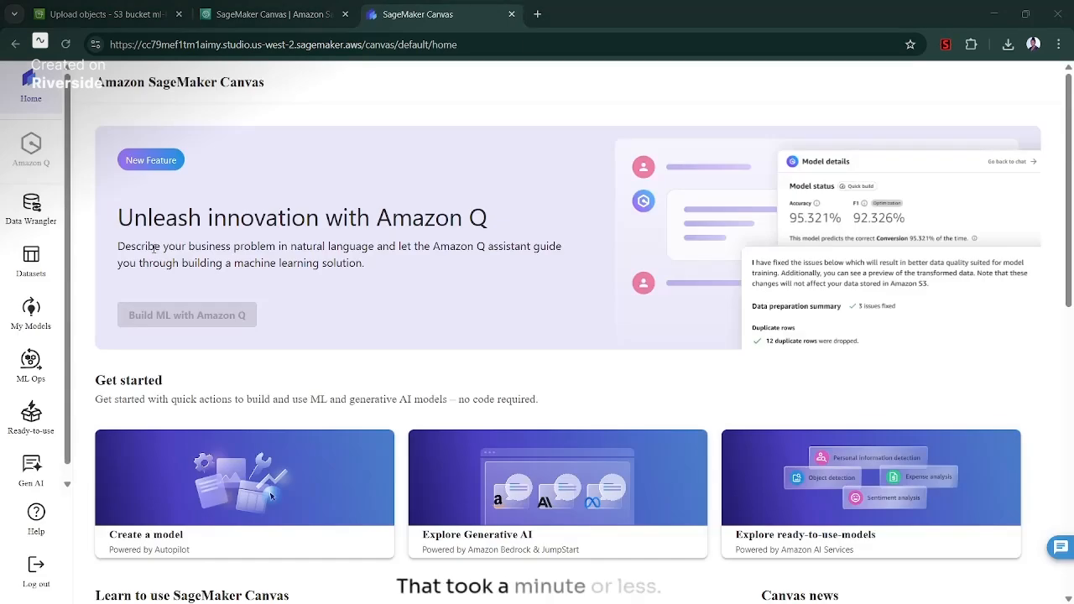
{"action": "left_click", "coordinate": [36, 221]}
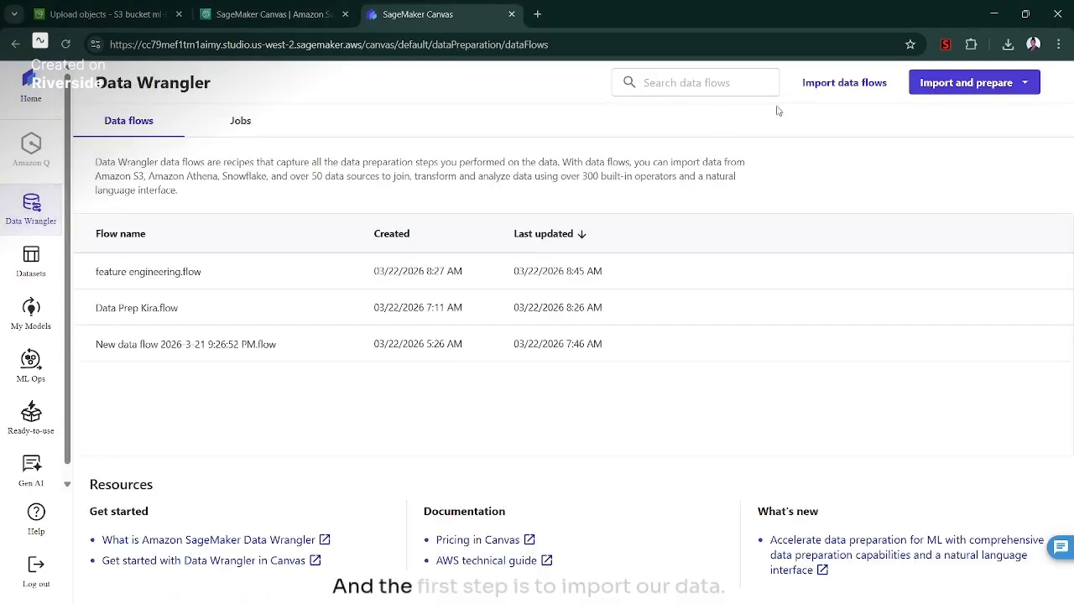
Start a tabular data import in Data Wrangler and look over the available data sources
{"action": "left_click", "coordinate": [959, 83]}
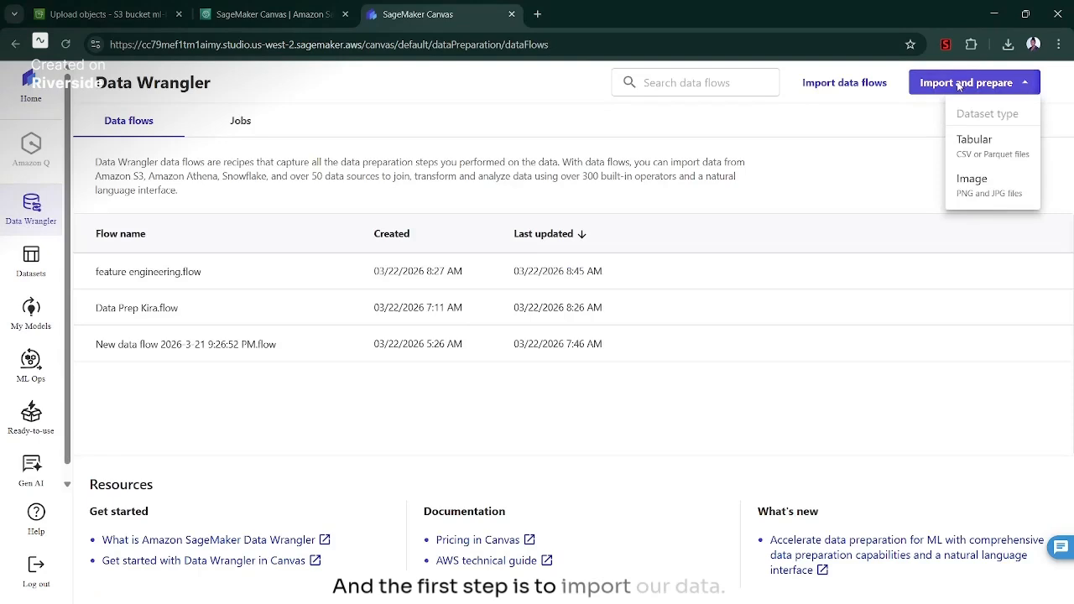
{"action": "left_click", "coordinate": [969, 144]}
{"action": "left_click", "coordinate": [328, 137]}
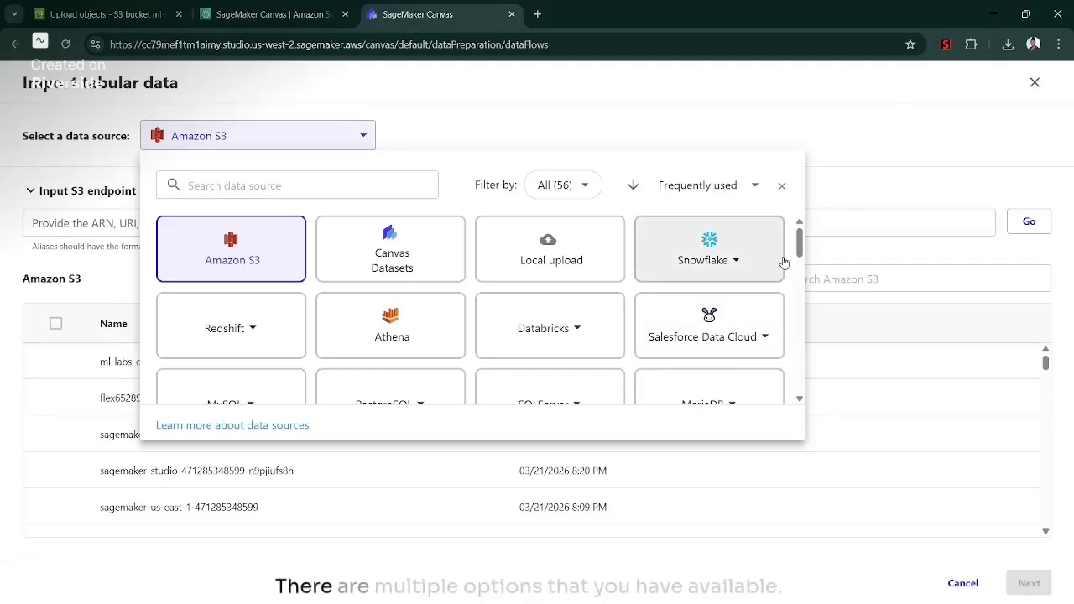
{"action": "mouse_move", "coordinate": [798, 232]}
{"action": "left_mouse_down"}
{"action": "mouse_move", "coordinate": [774, 383]}
{"action": "mouse_move", "coordinate": [792, 289]}
{"action": "mouse_move", "coordinate": [782, 221]}
{"action": "left_mouse_up"}
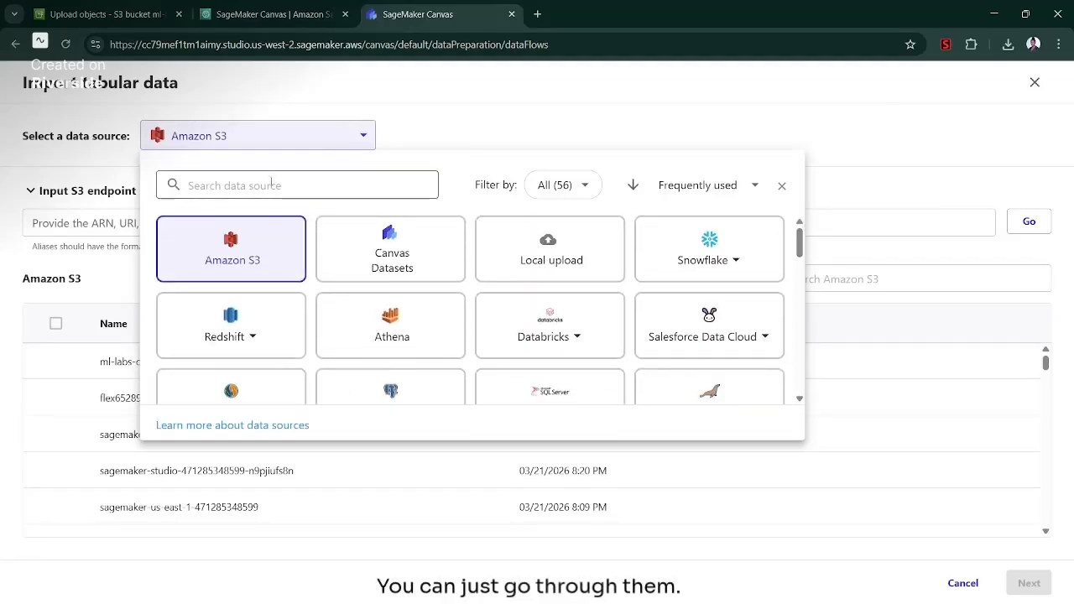
Keep Amazon S3 as the source and open customer_churn_lab_dataset.csv for preview from ml-labs-churn-demo/ml-labs/raw
{"action": "left_click", "coordinate": [105, 369]}
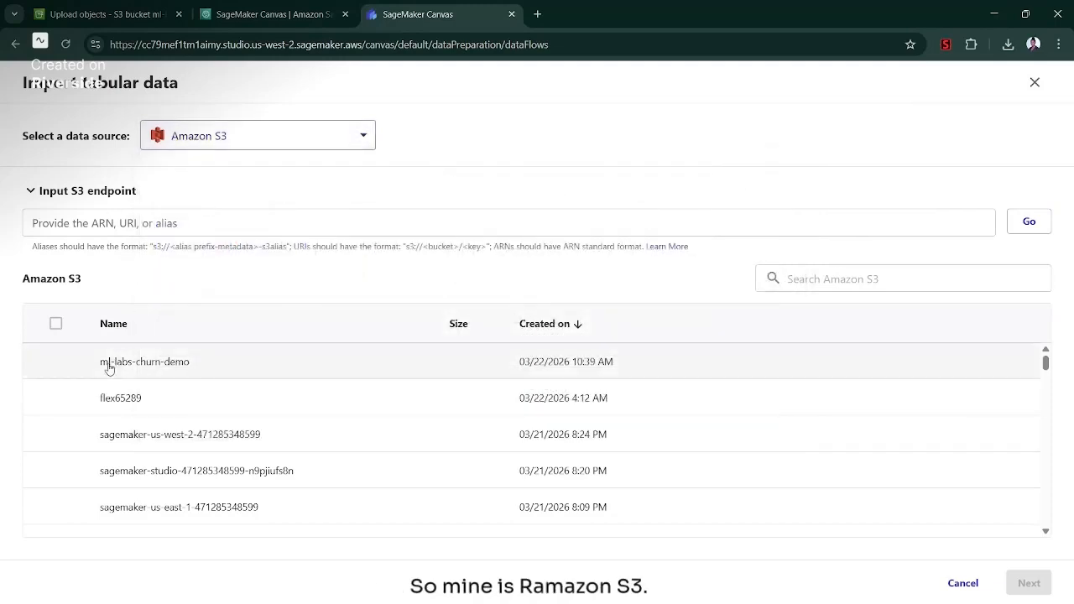
{"action": "left_click", "coordinate": [104, 367]}
{"action": "left_click", "coordinate": [138, 367]}
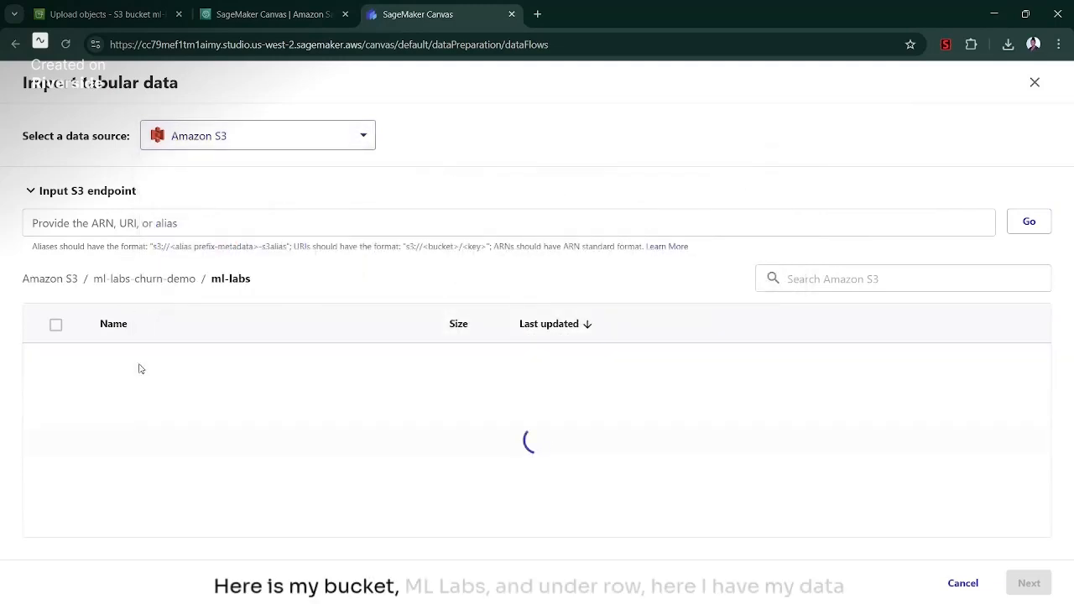
{"action": "left_click", "coordinate": [134, 407]}
{"action": "left_click", "coordinate": [153, 366]}
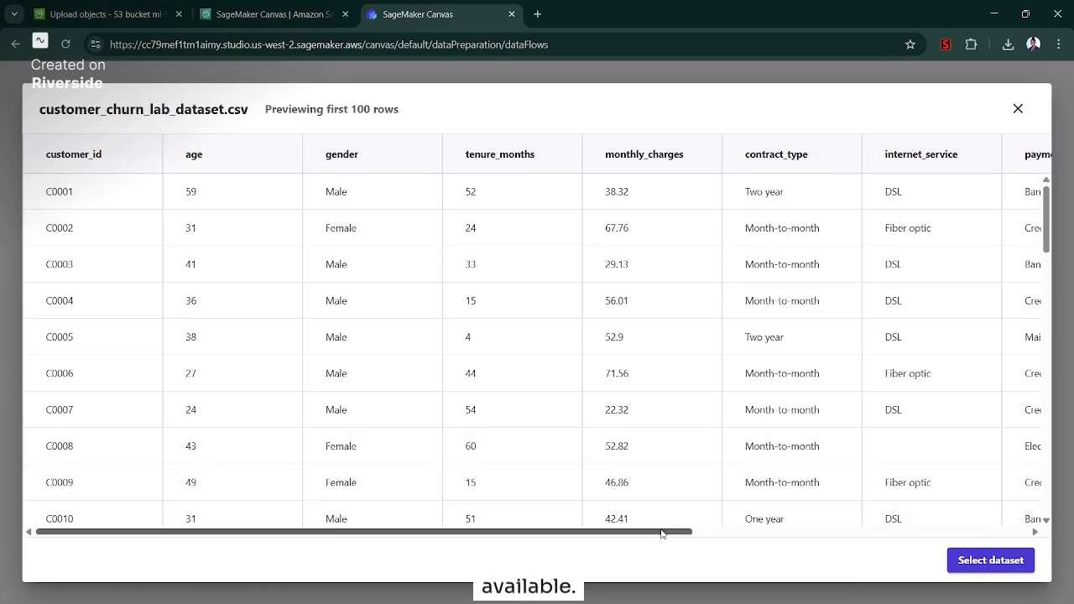
Check the previewed rows and columns, then select the dataset and import it with the default import settings
{"action": "left_click_drag", "start_coordinate": [663, 532], "coordinate": [1028, 543]}
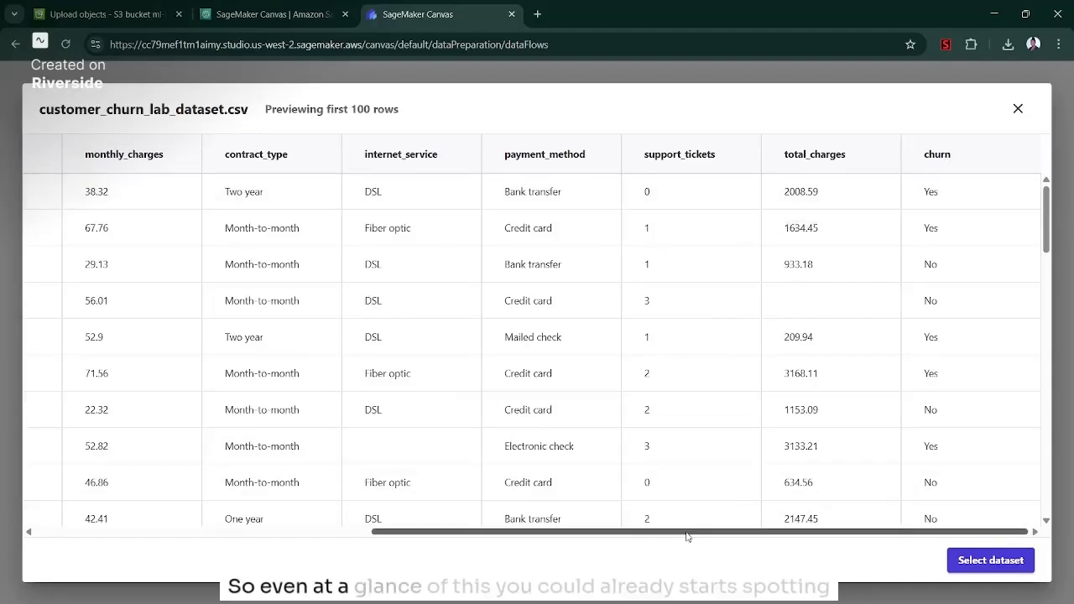
{"action": "left_click_drag", "start_coordinate": [687, 533], "coordinate": [274, 515]}
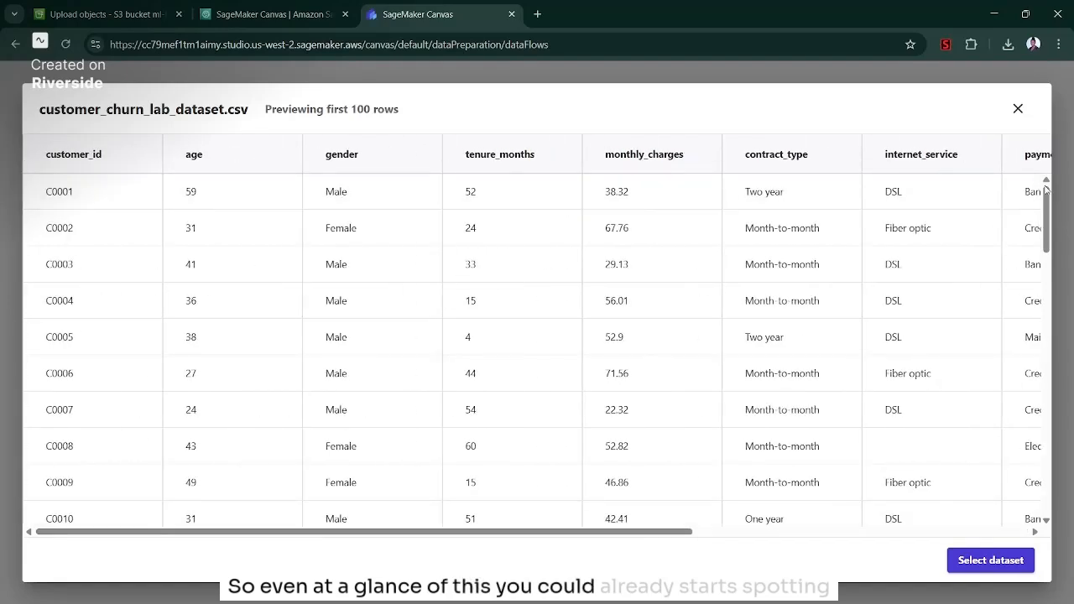
{"action": "left_click_drag", "start_coordinate": [1045, 203], "coordinate": [1045, 332]}
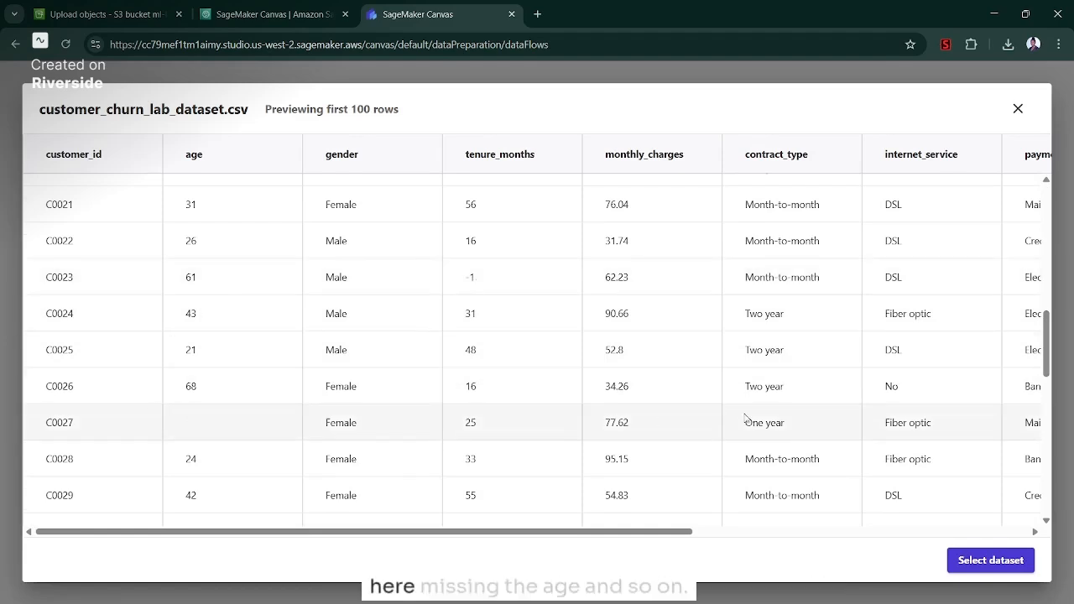
{"action": "left_click_drag", "start_coordinate": [1046, 344], "coordinate": [1064, 246]}
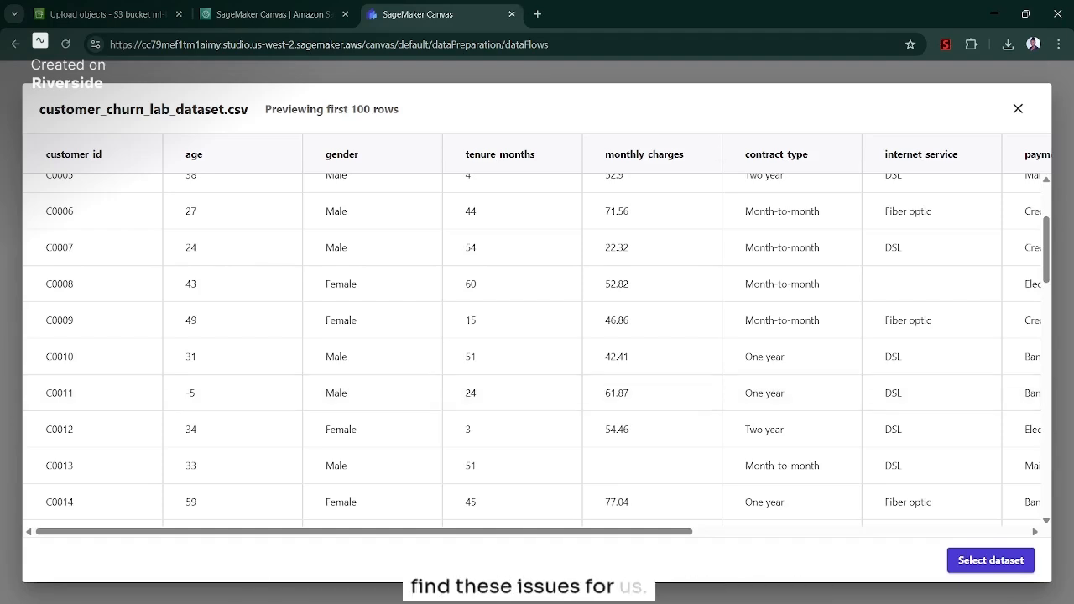
{"action": "left_click", "coordinate": [985, 557]}
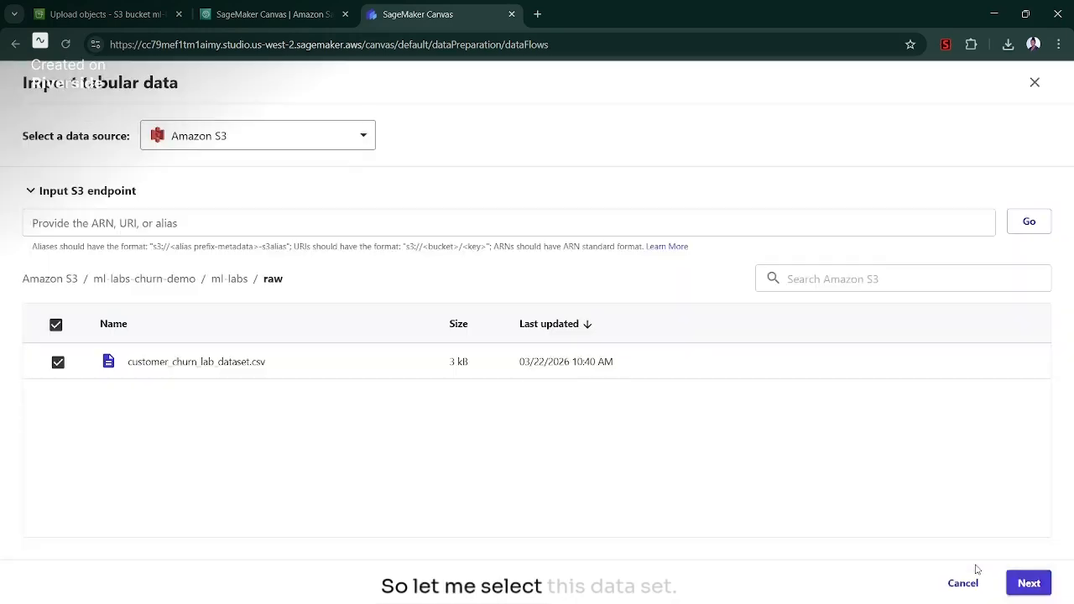
{"action": "left_click", "coordinate": [1025, 583]}
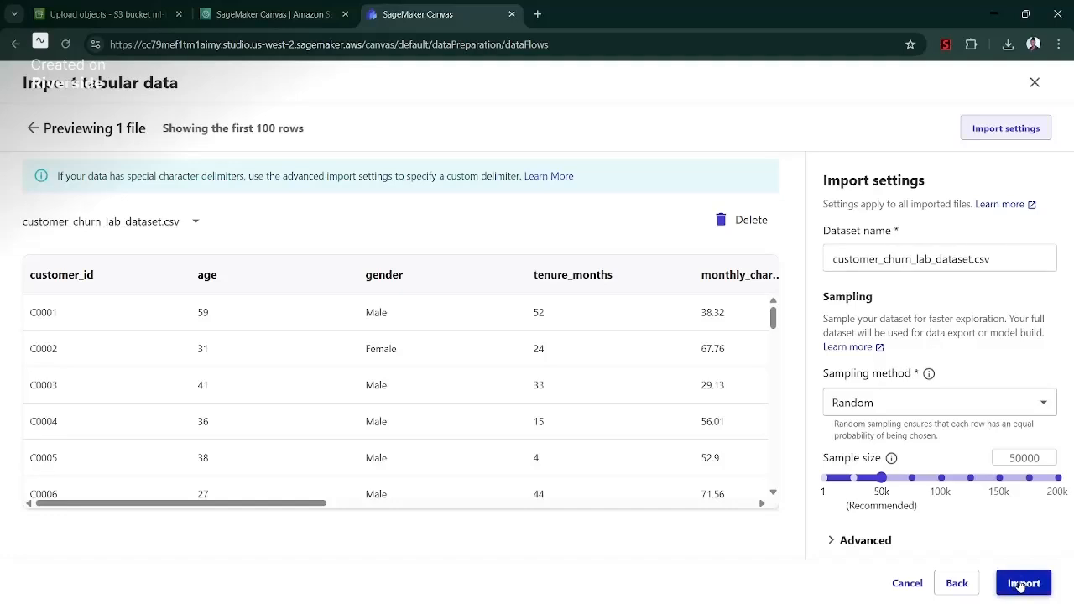
{"action": "left_click", "coordinate": [1021, 583]}
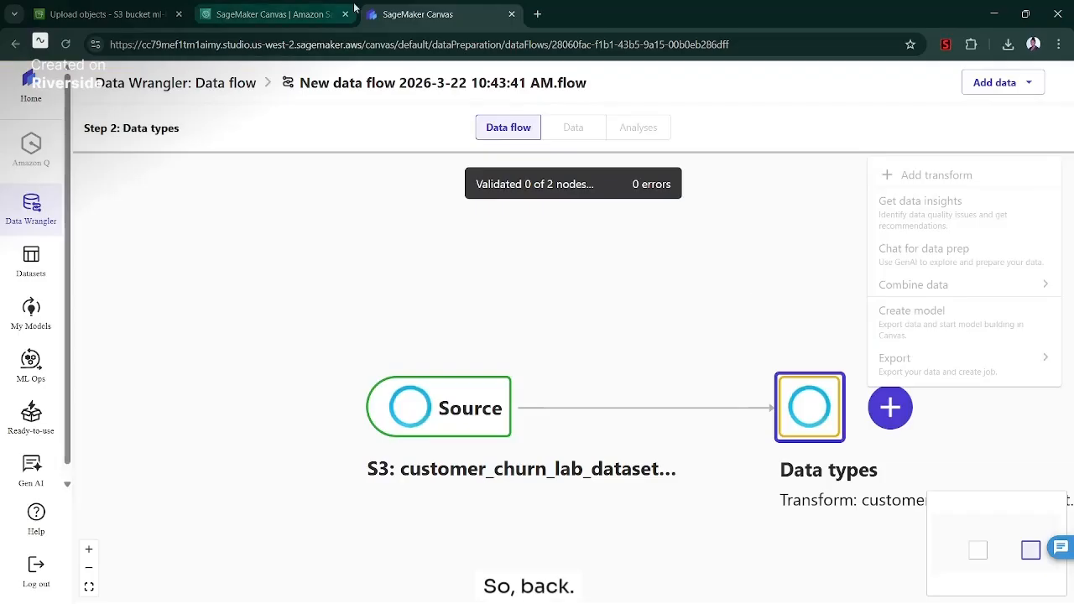
Start a Data Quality And Insights Report from the Data types node of the new data flow
{"action": "left_click", "coordinate": [884, 414]}
{"action": "left_click", "coordinate": [883, 414]}
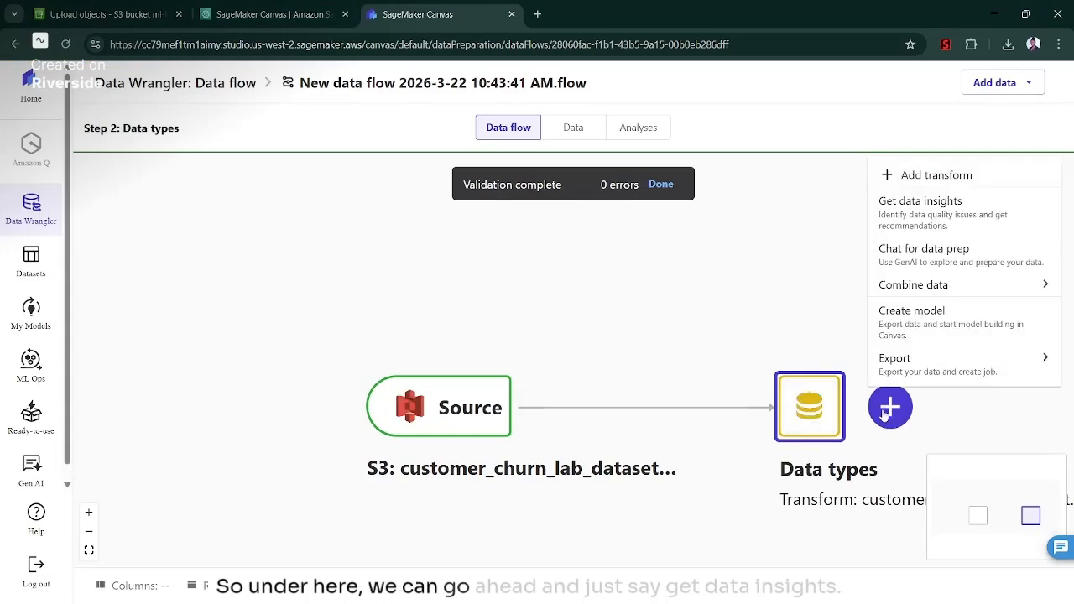
{"action": "left_click", "coordinate": [916, 212]}
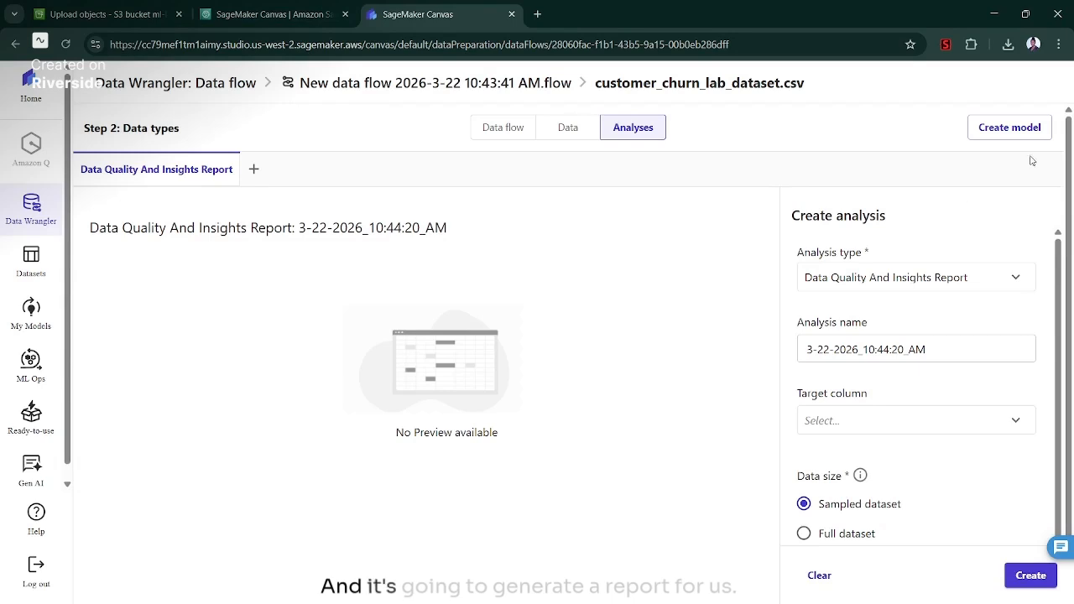
Set churn as the report's target column and create the analysis on the sampled dataset
{"action": "scroll", "coordinate": [1069, 161], "scroll_direction": "down", "scroll_amount": 1}
{"action": "scroll", "coordinate": [1069, 161], "scroll_direction": "down", "scroll_amount": 1}
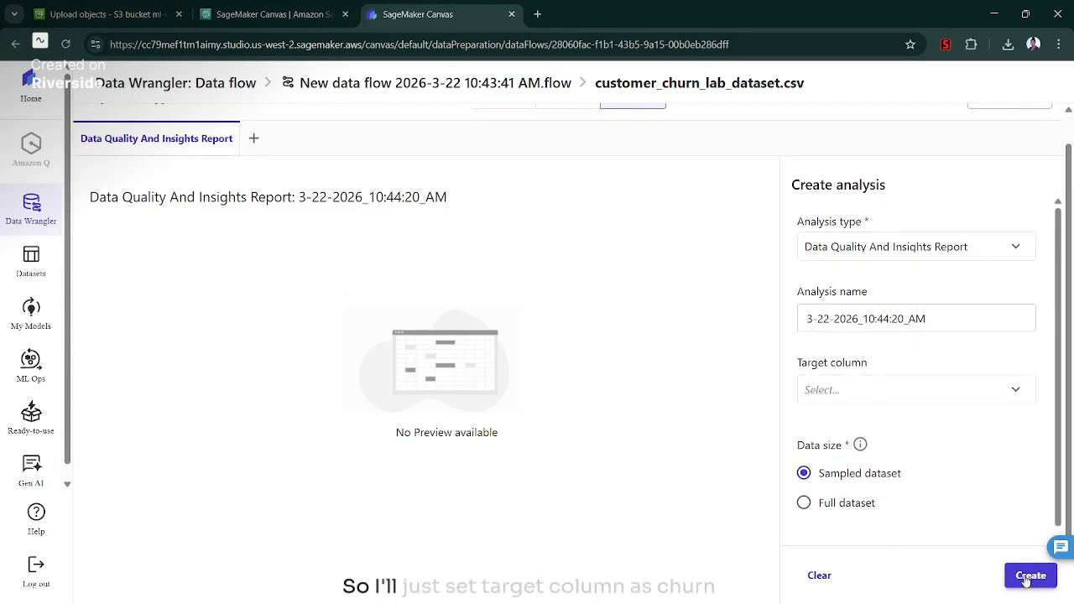
{"action": "left_click", "coordinate": [933, 389]}
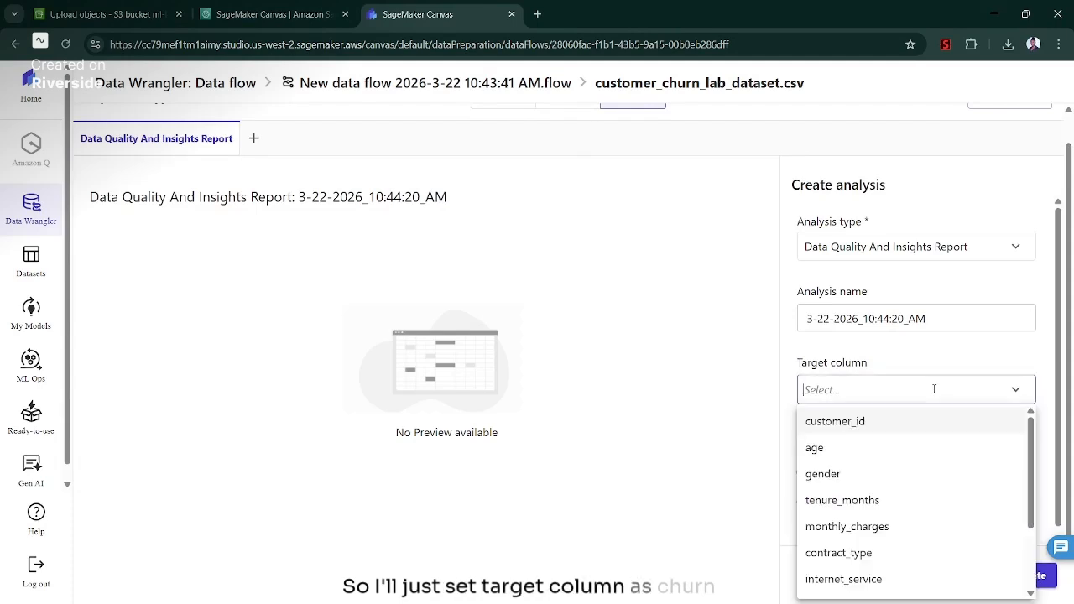
{"action": "type", "text": "chu"}
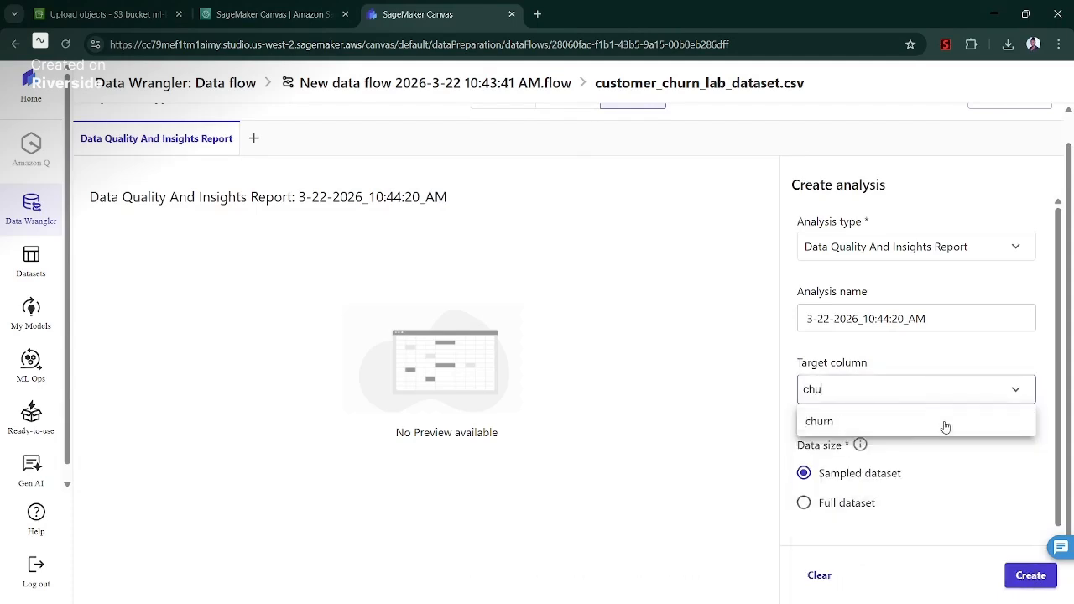
{"action": "left_click", "coordinate": [945, 423]}
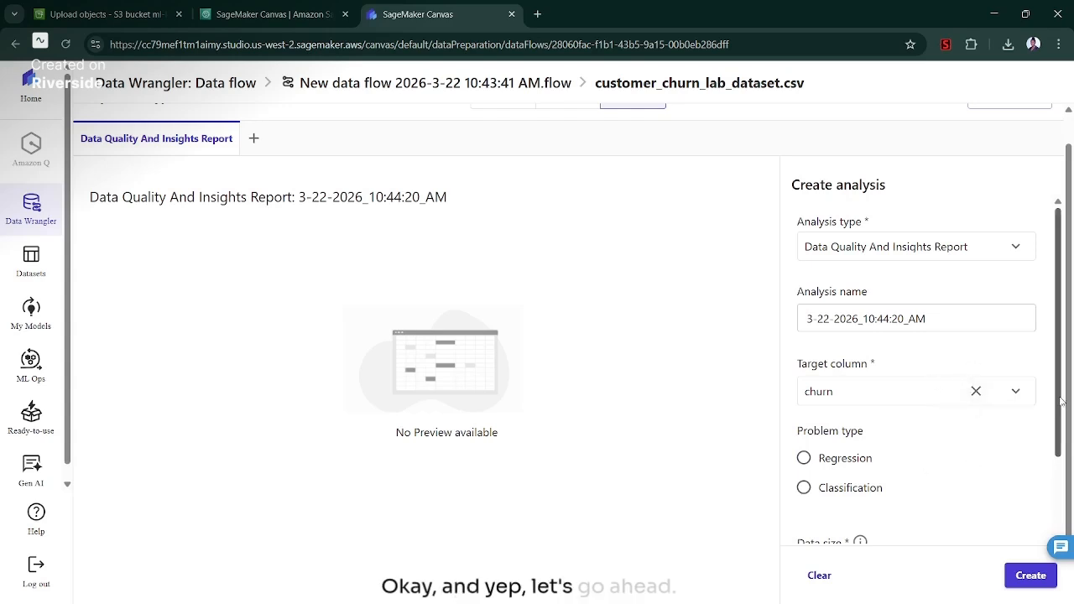
{"action": "scroll", "coordinate": [1061, 401], "scroll_direction": "down", "scroll_amount": 2}
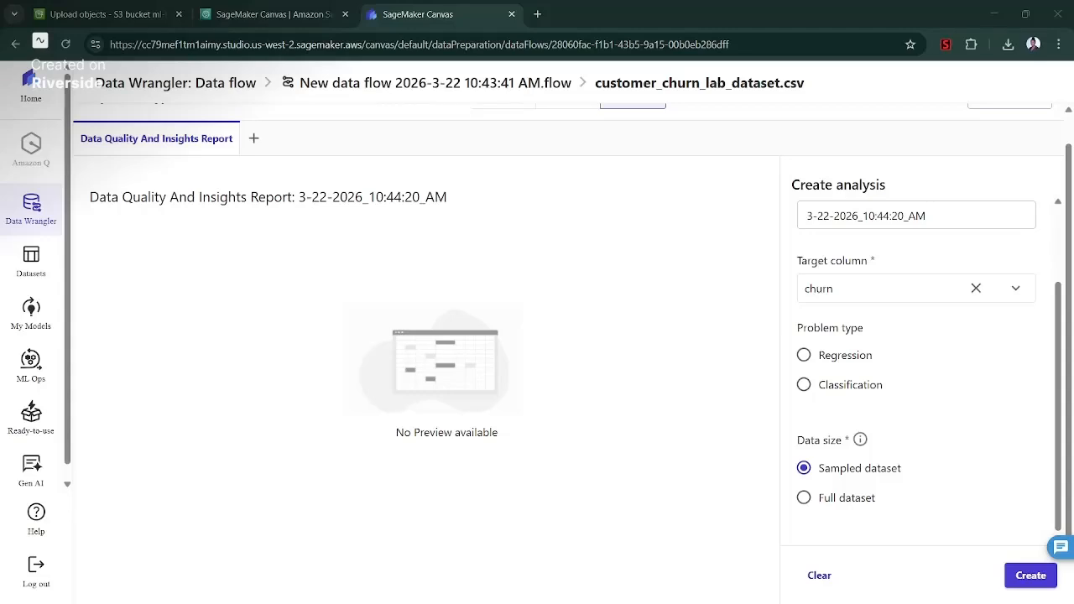
{"action": "scroll", "coordinate": [916, 369], "scroll_direction": "up", "scroll_amount": 1}
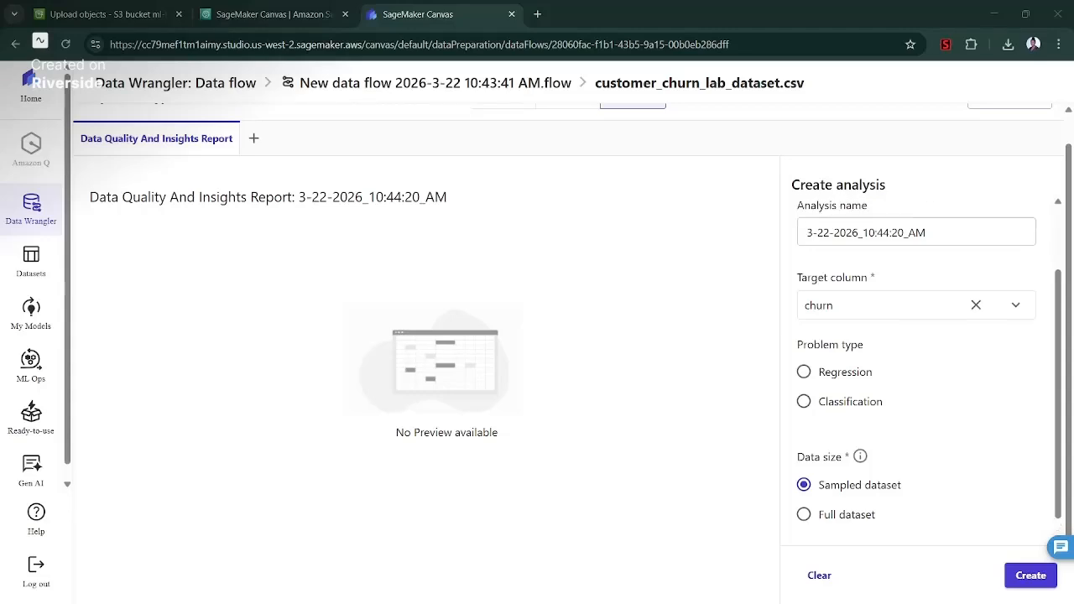
{"action": "left_click", "coordinate": [1043, 586]}
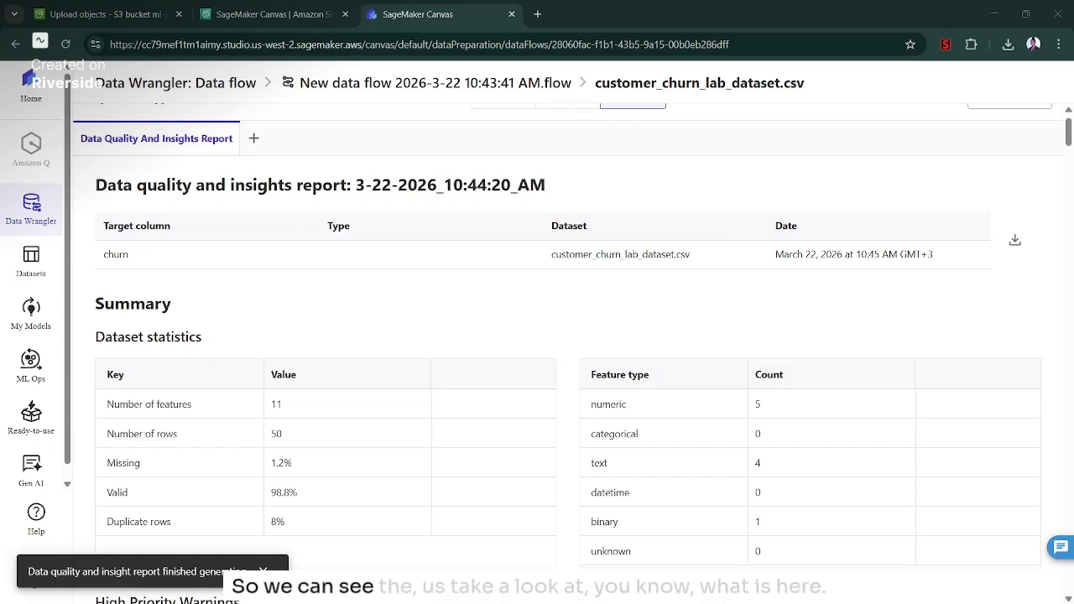
Review the data quality report's dataset statistics, warnings, feature summary, duplicate rows, anomalous samples, confusion matrix and feature details
{"action": "left_click_drag", "start_coordinate": [1069, 131], "coordinate": [1071, 141]}
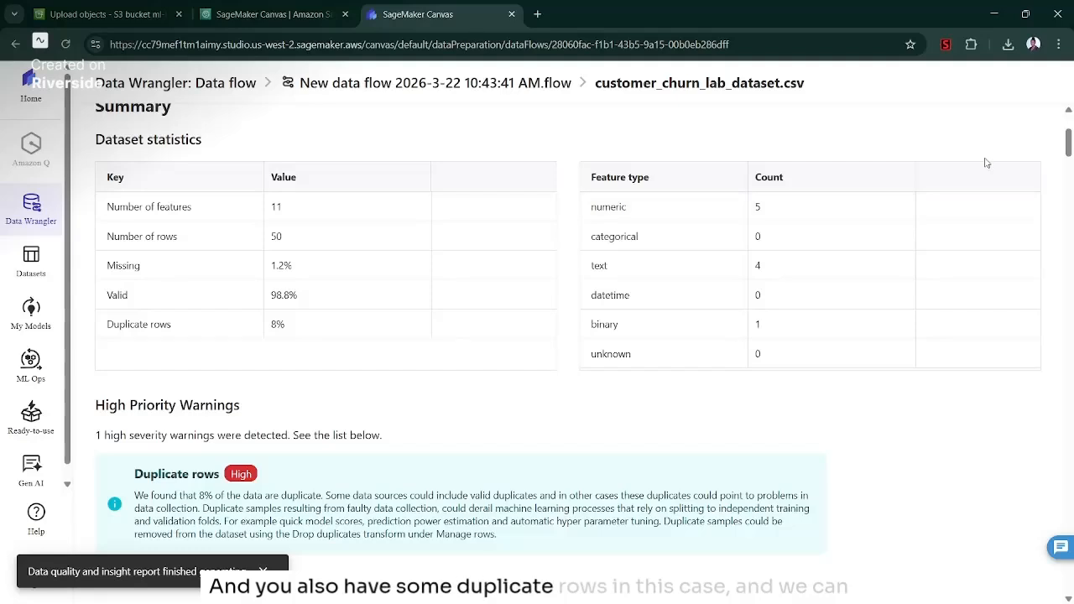
{"action": "left_click_drag", "start_coordinate": [1069, 142], "coordinate": [1070, 157]}
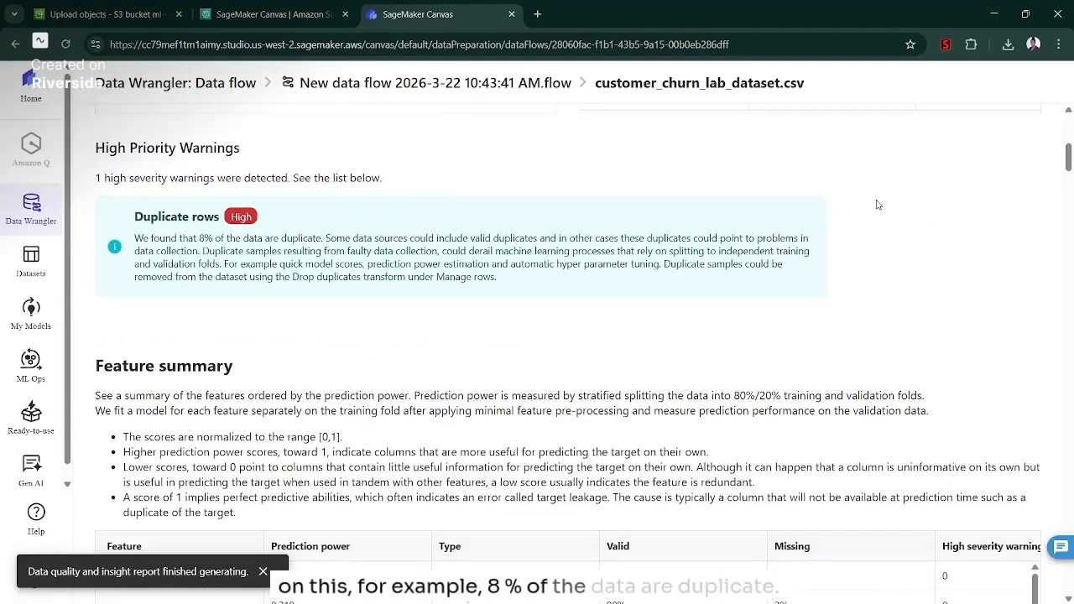
{"action": "left_click_drag", "start_coordinate": [1068, 156], "coordinate": [1069, 171]}
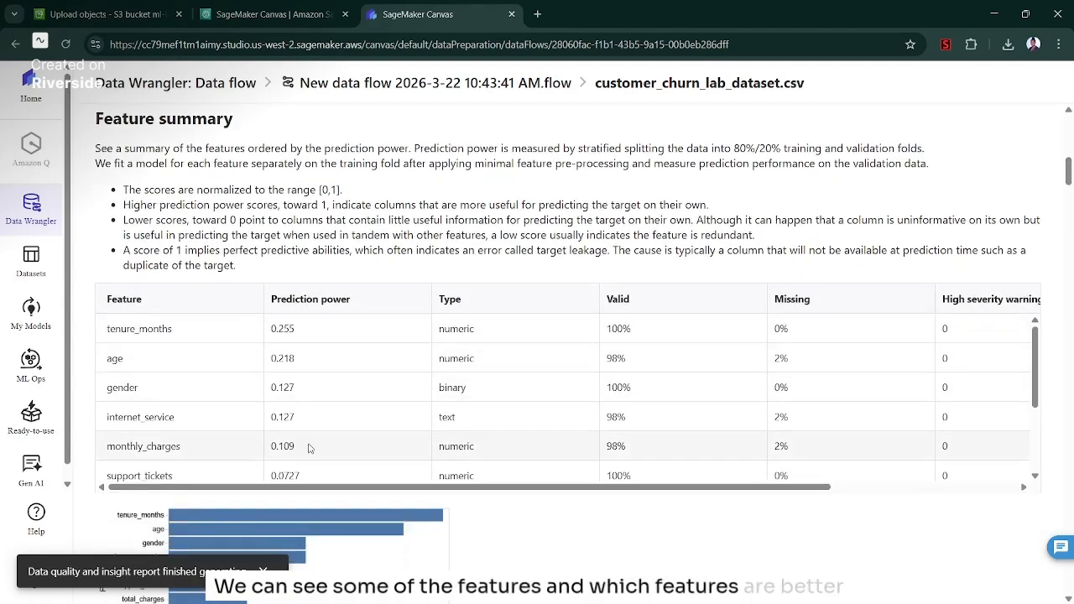
{"action": "left_click_drag", "start_coordinate": [350, 490], "coordinate": [309, 493]}
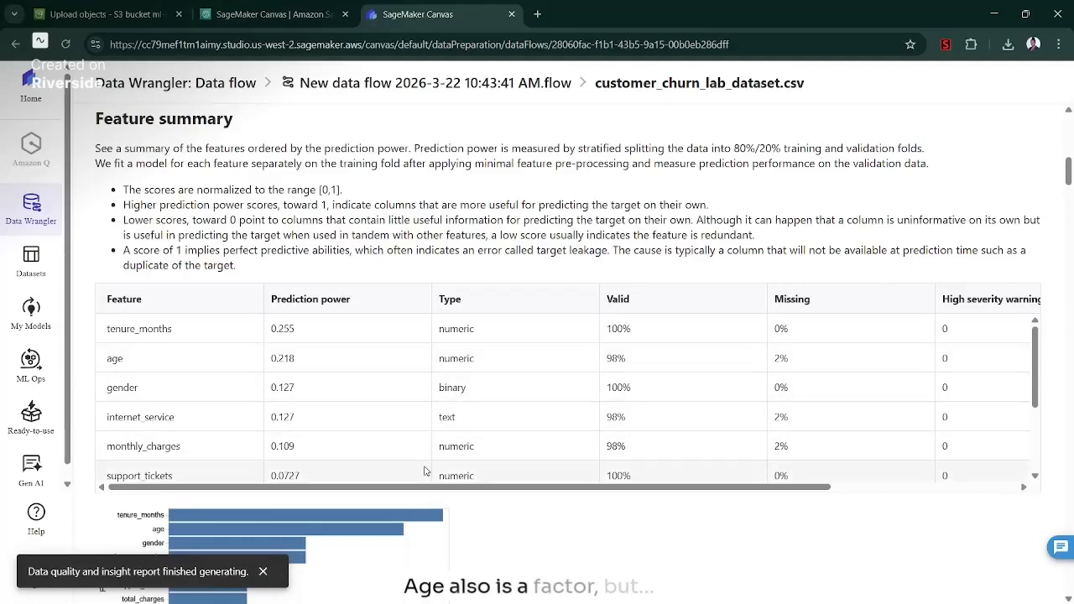
{"action": "scroll", "coordinate": [1039, 377], "scroll_direction": "down", "scroll_amount": 2}
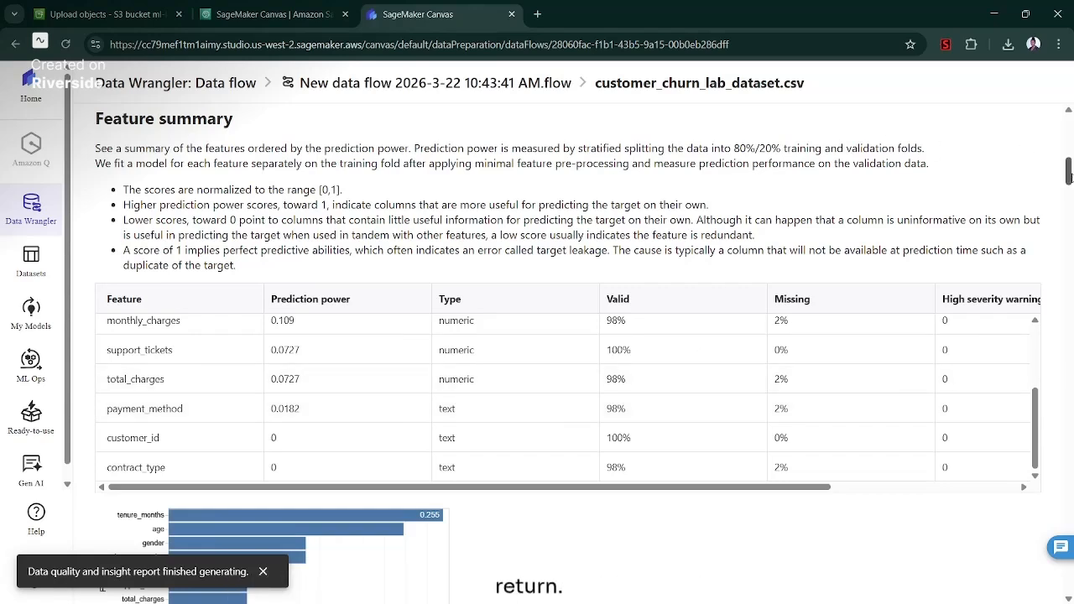
{"action": "left_click_drag", "start_coordinate": [1070, 176], "coordinate": [1069, 210]}
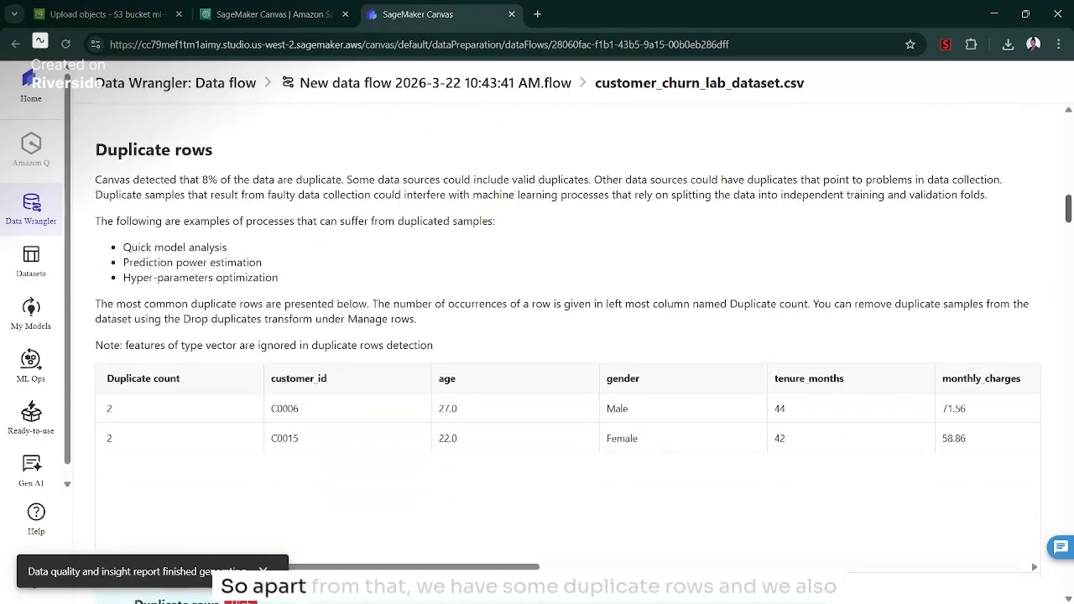
{"action": "scroll", "coordinate": [568, 368], "scroll_direction": "down", "scroll_amount": 3}
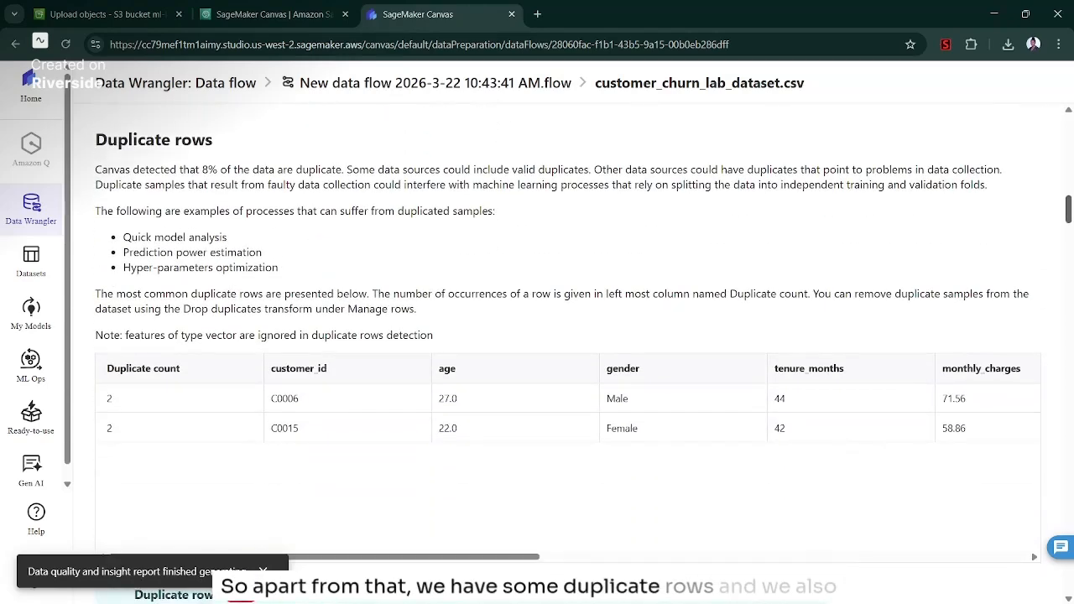
{"action": "scroll", "coordinate": [568, 376], "scroll_direction": "down", "scroll_amount": 5}
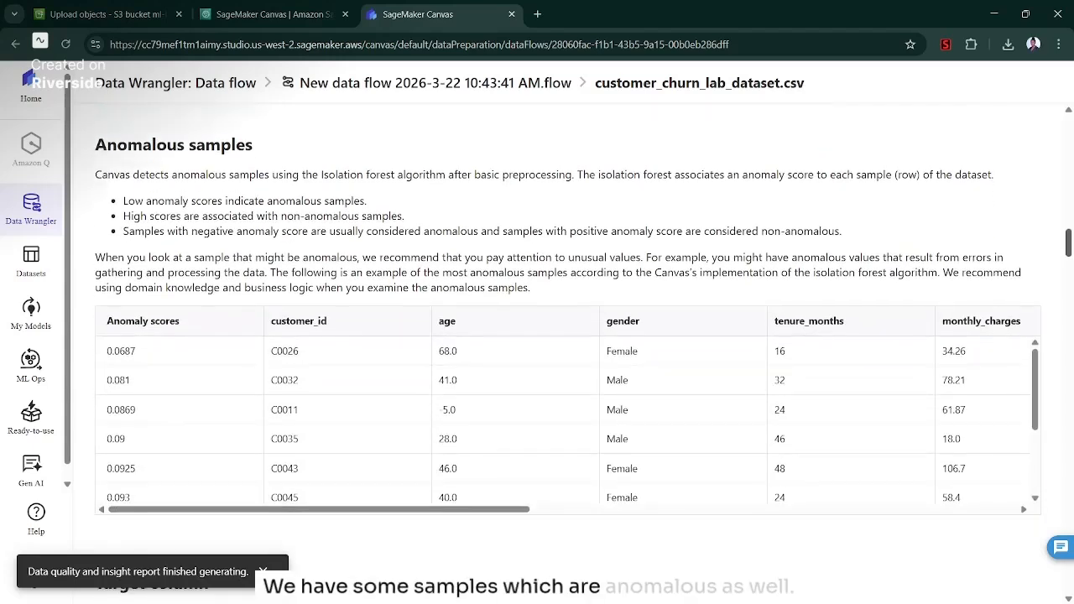
{"action": "scroll", "coordinate": [568, 370], "scroll_direction": "down", "scroll_amount": 3}
{"action": "scroll", "coordinate": [568, 369], "scroll_direction": "down", "scroll_amount": 15}
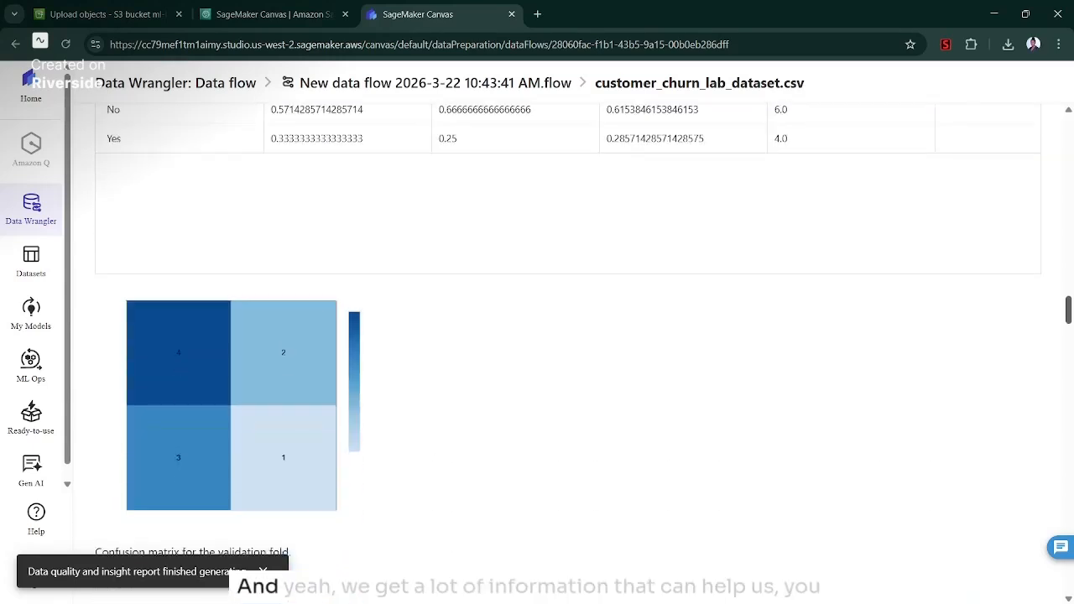
{"action": "scroll", "coordinate": [568, 369], "scroll_direction": "down", "scroll_amount": 20}
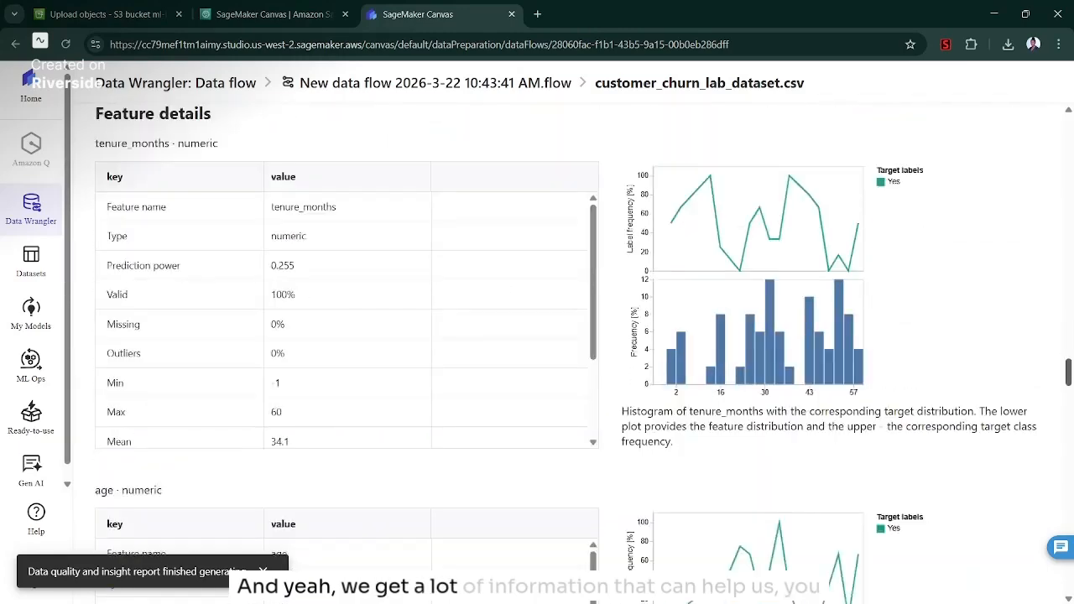
{"action": "left_click_drag", "start_coordinate": [1068, 433], "coordinate": [1068, 143]}
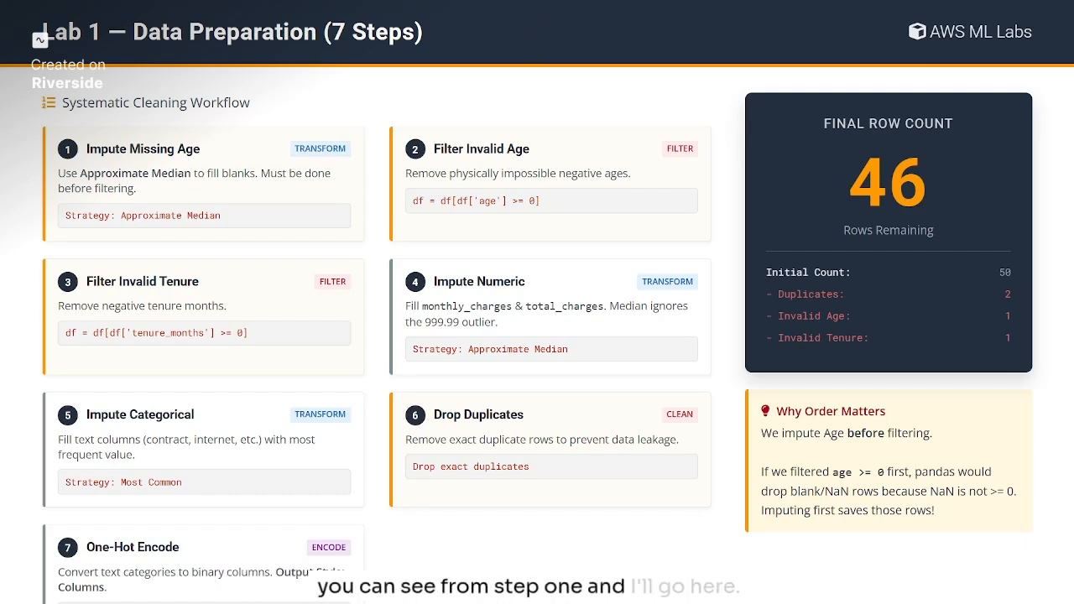
Return to the dataset's Data view, start a new transform and check the age column for blank values
{"action": "key", "text": "alt+Tab"}
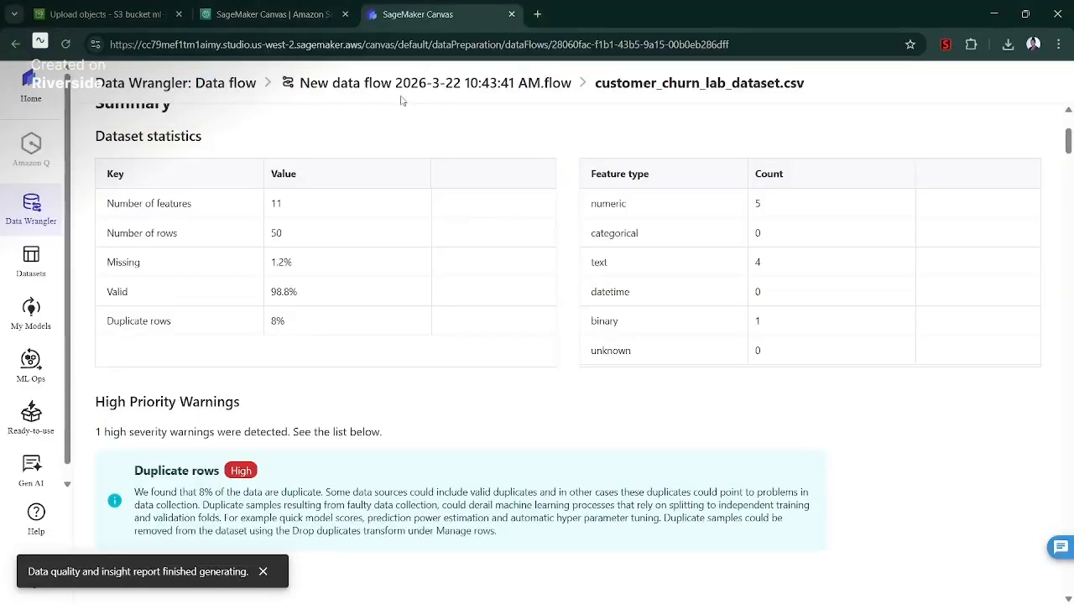
{"action": "scroll", "coordinate": [964, 274], "scroll_direction": "up", "scroll_amount": 5}
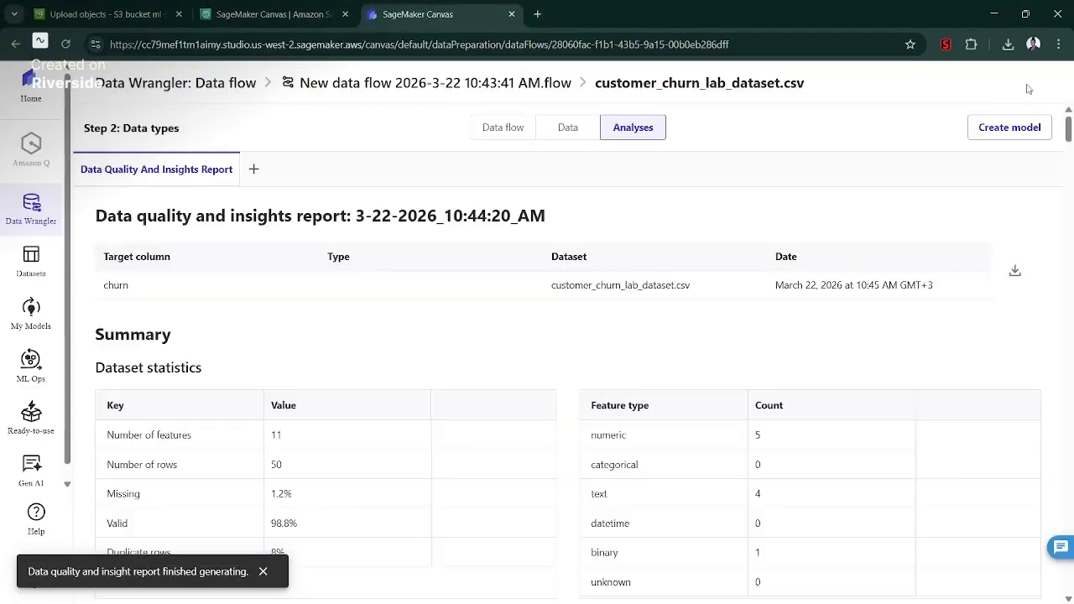
{"action": "left_click", "coordinate": [573, 127]}
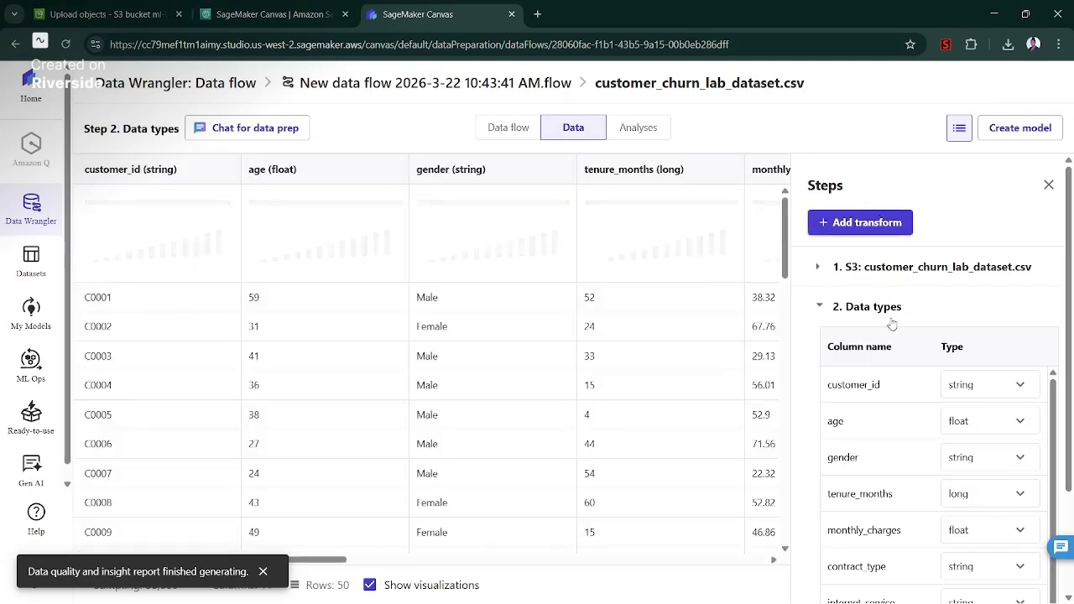
{"action": "left_click", "coordinate": [887, 312]}
{"action": "left_click", "coordinate": [867, 223]}
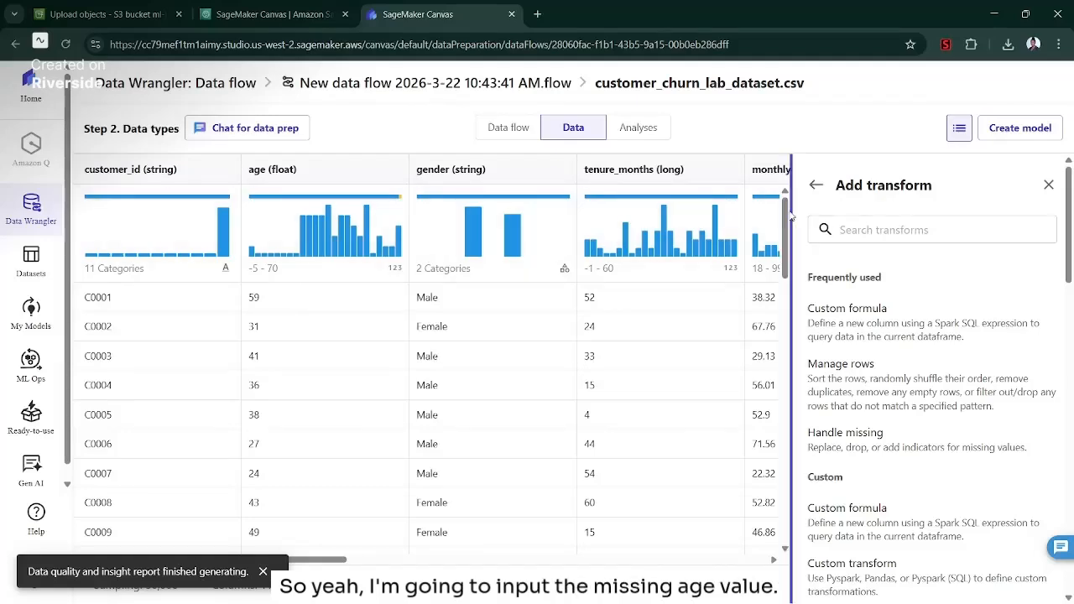
{"action": "left_click_drag", "start_coordinate": [785, 217], "coordinate": [788, 415]}
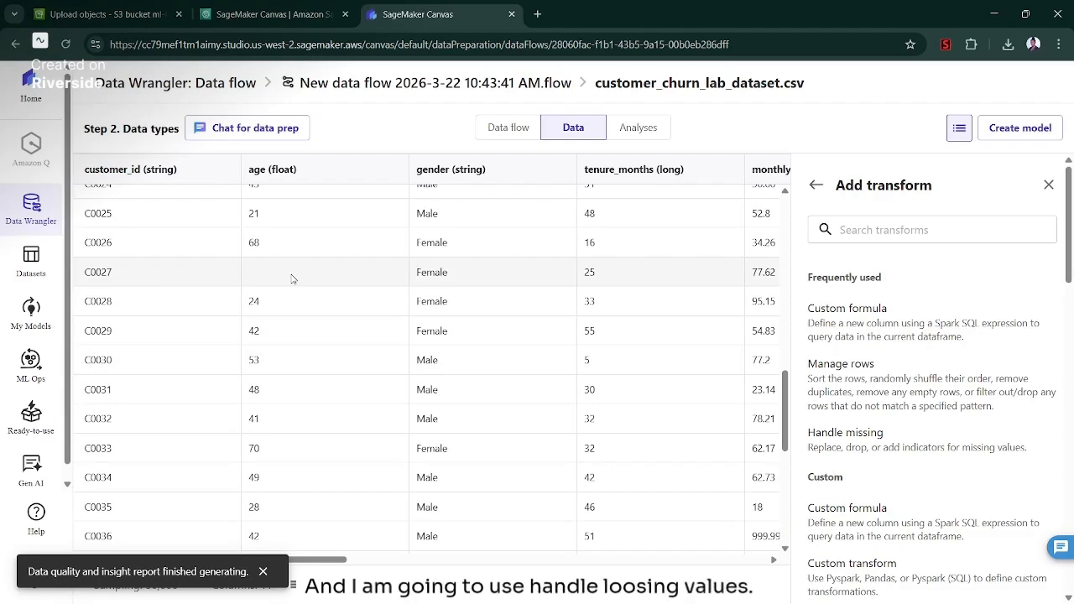
Configure a Handle missing transform that imputes the numeric age column using the Approximate Median strategy
{"action": "left_click", "coordinate": [868, 436]}
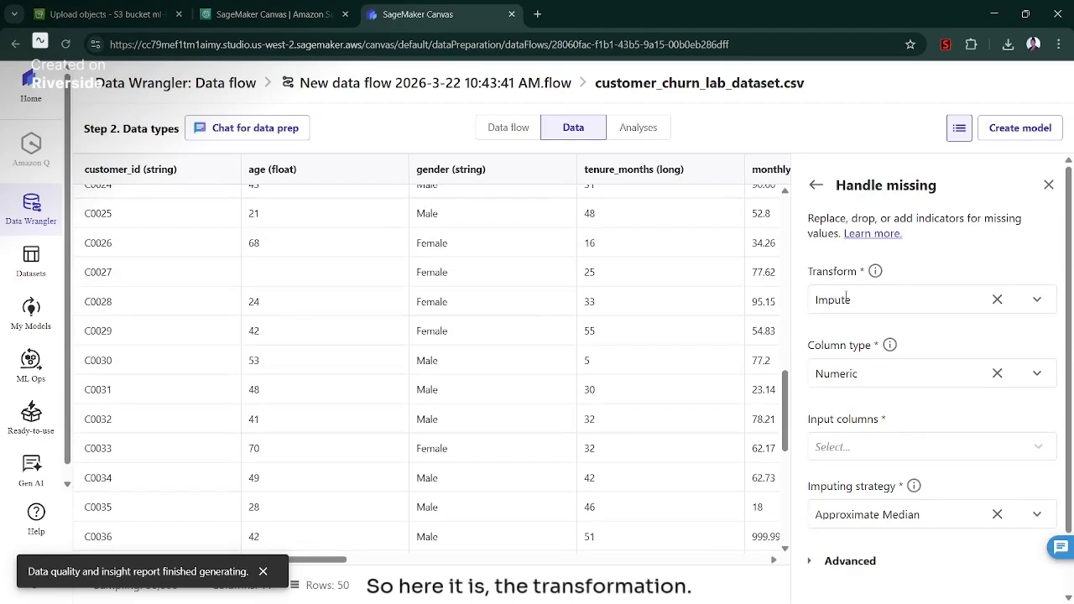
{"action": "left_click", "coordinate": [878, 447]}
{"action": "type", "text": "age"}
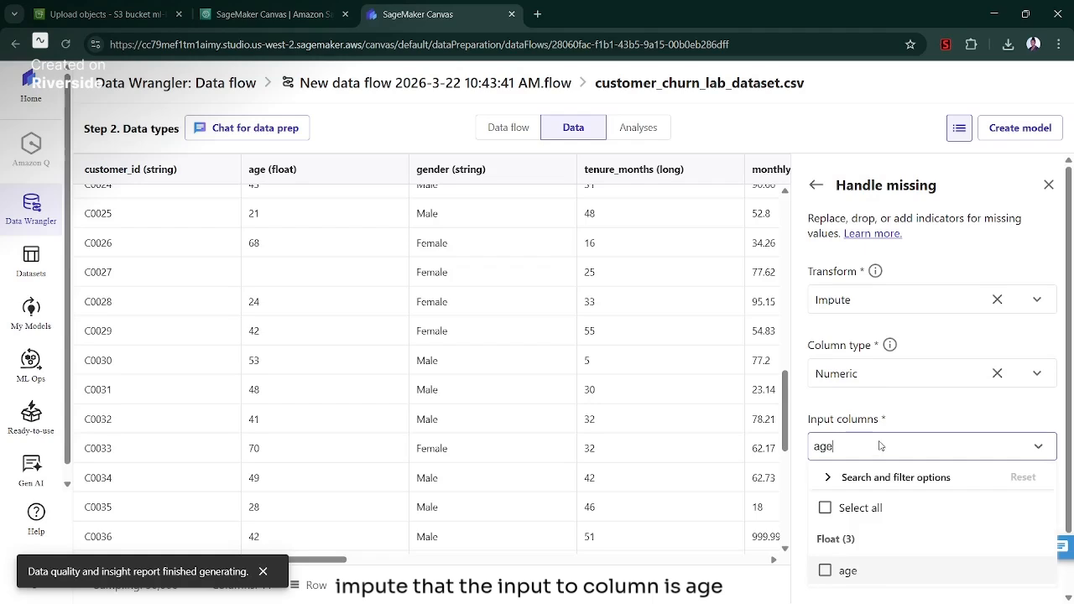
{"action": "left_click", "coordinate": [849, 570]}
{"action": "scroll", "coordinate": [1059, 428], "scroll_direction": "down", "scroll_amount": 1}
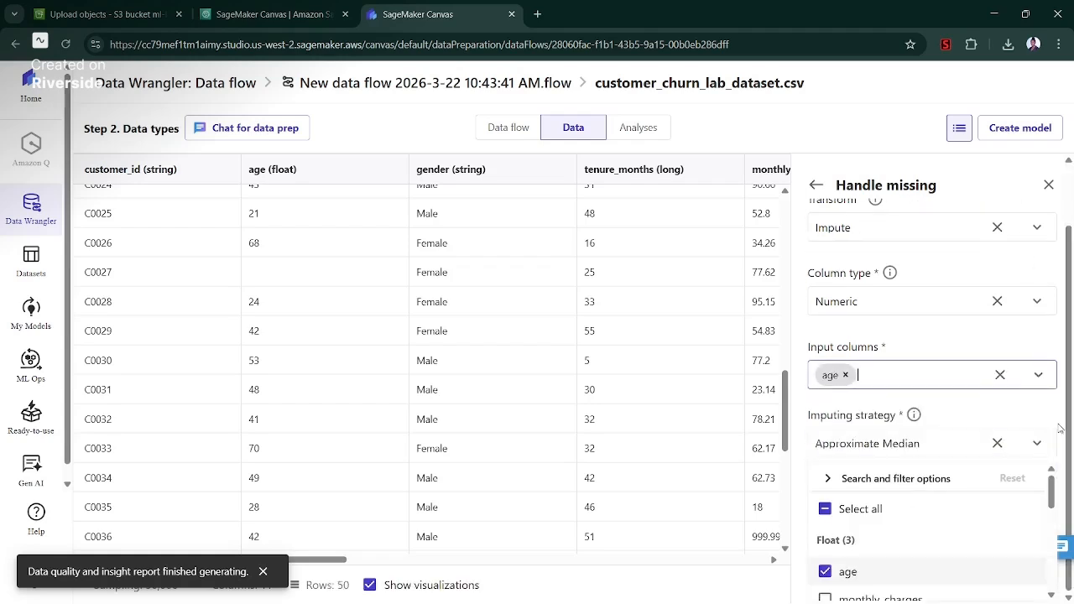
{"action": "scroll", "coordinate": [1057, 478], "scroll_direction": "down", "scroll_amount": 3}
{"action": "scroll", "coordinate": [1057, 478], "scroll_direction": "up", "scroll_amount": 3}
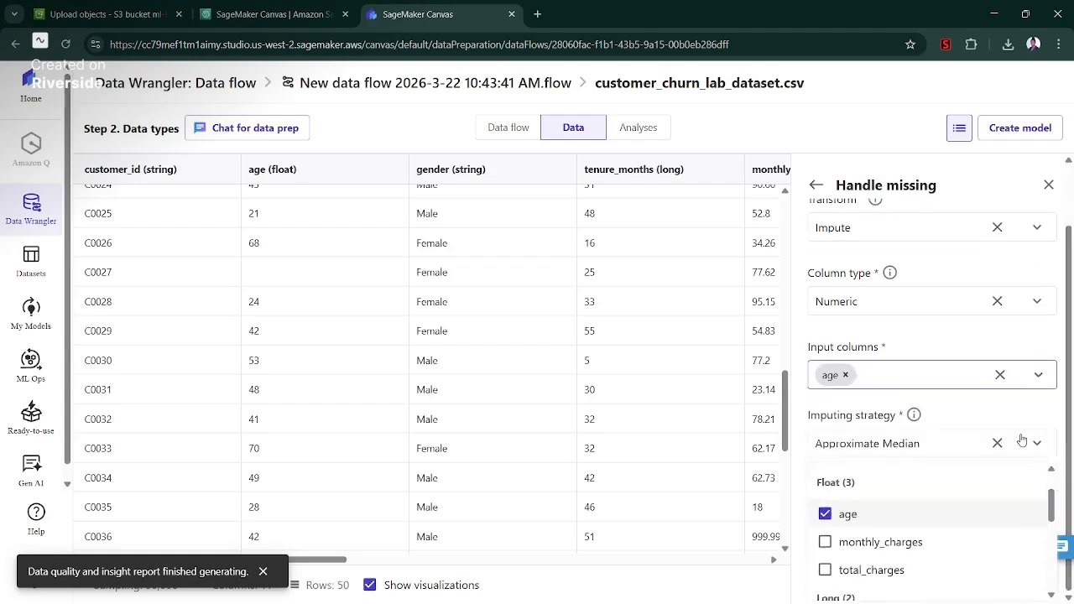
{"action": "left_click", "coordinate": [1004, 411]}
{"action": "left_click", "coordinate": [996, 443]}
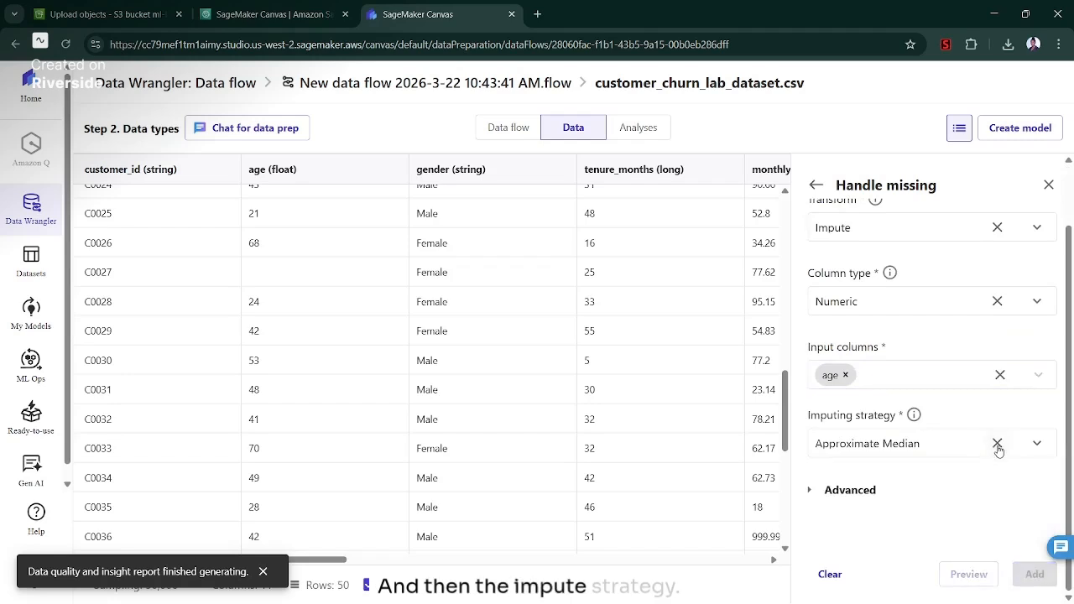
{"action": "left_click", "coordinate": [1028, 444]}
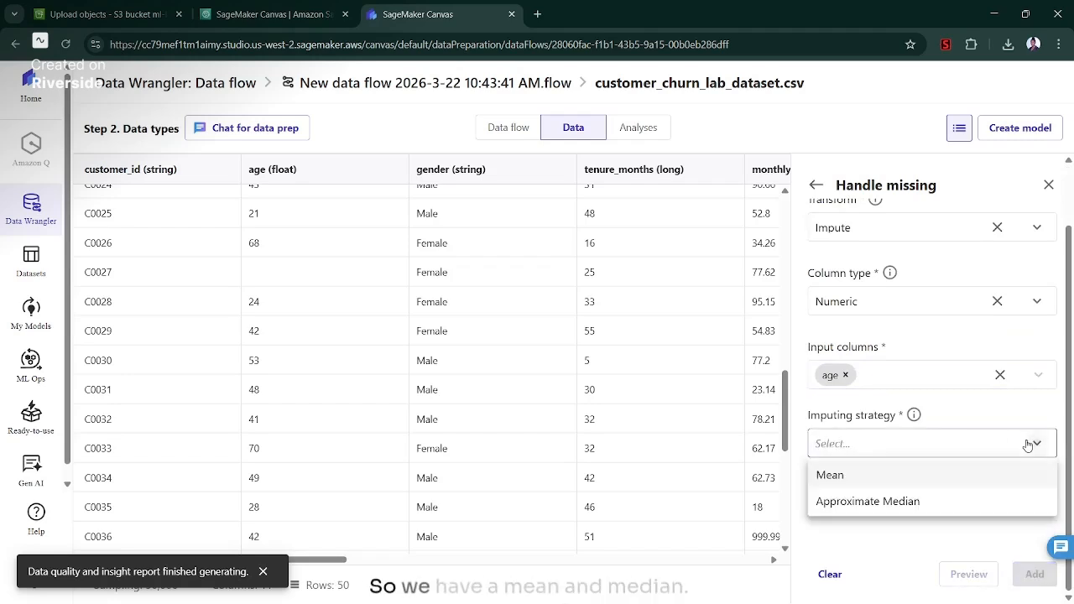
{"action": "left_click", "coordinate": [920, 500]}
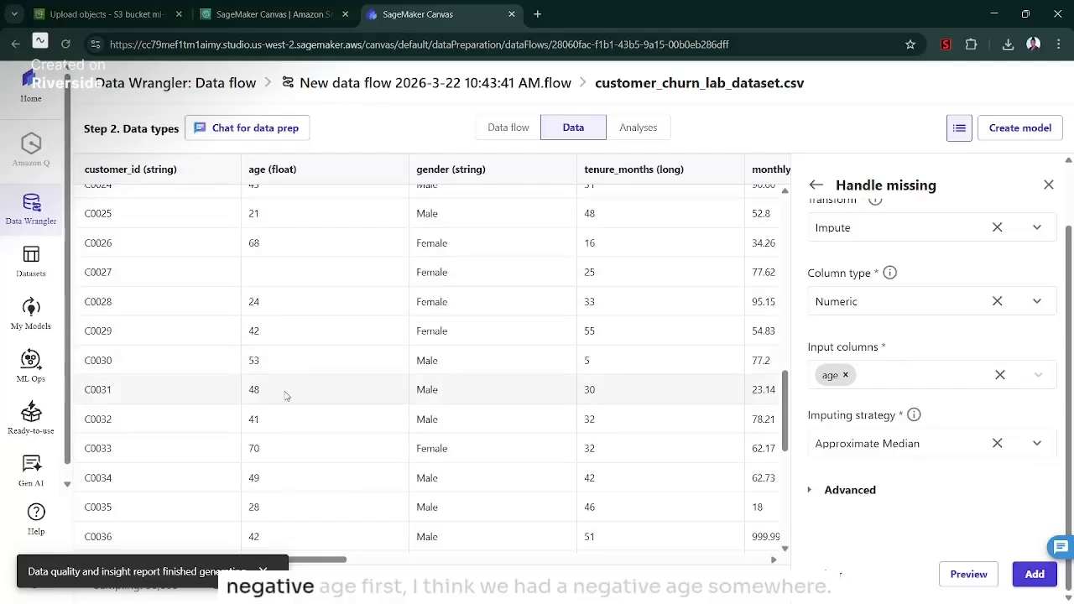
Check the age column for negative values, preview the age imputation and add it to the data flow
{"action": "scroll", "coordinate": [751, 408], "scroll_direction": "down", "scroll_amount": 5}
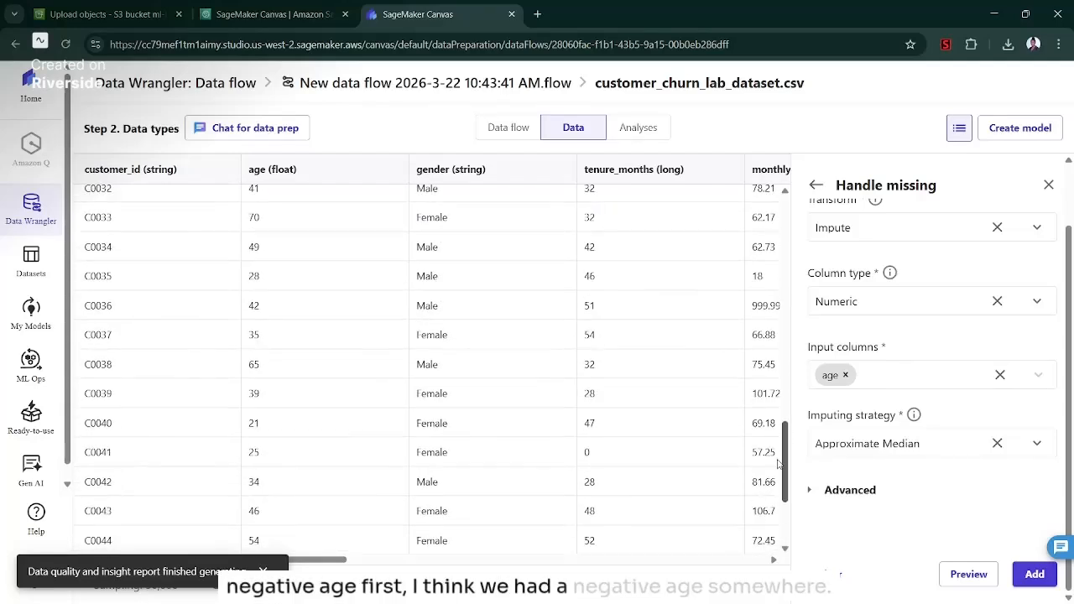
{"action": "scroll", "coordinate": [770, 515], "scroll_direction": "up", "scroll_amount": 15}
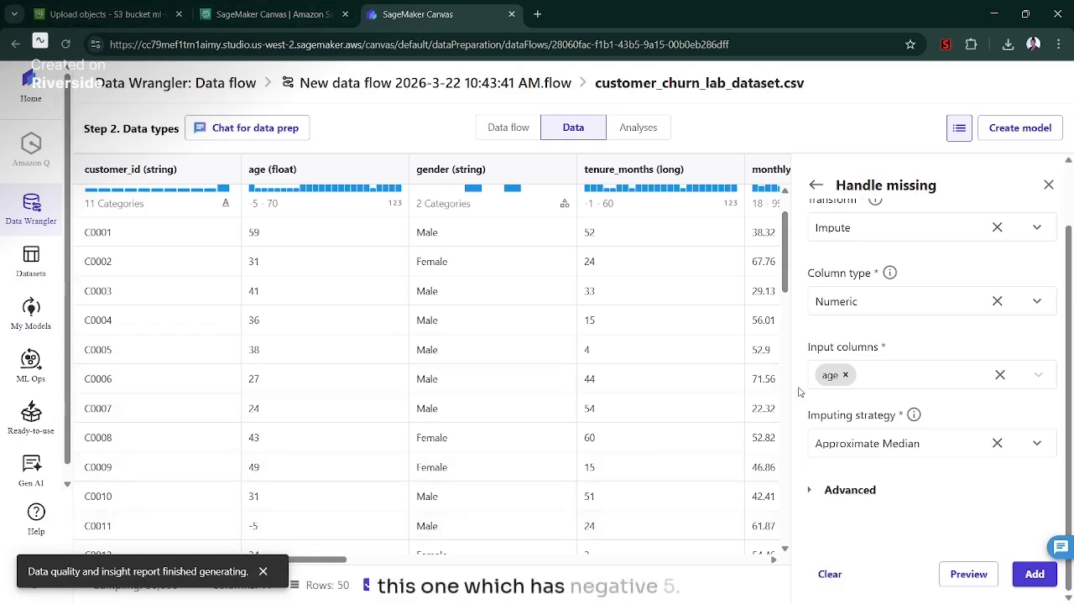
{"action": "left_click", "coordinate": [968, 574]}
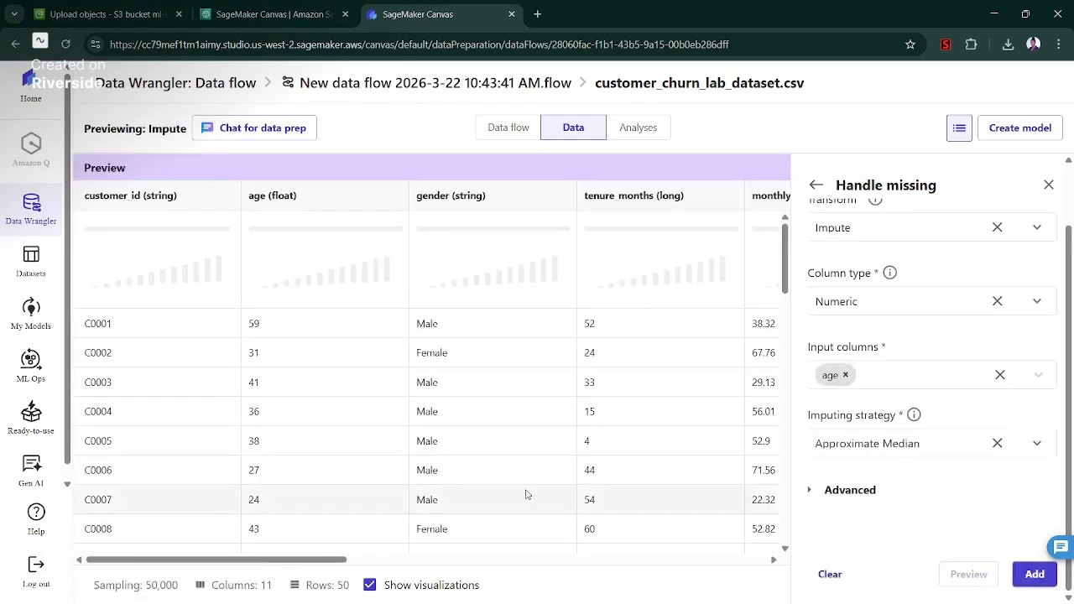
{"action": "mouse_move", "coordinate": [786, 268]}
{"action": "left_mouse_down"}
{"action": "mouse_move", "coordinate": [791, 543]}
{"action": "mouse_move", "coordinate": [771, 282]}
{"action": "left_mouse_up"}
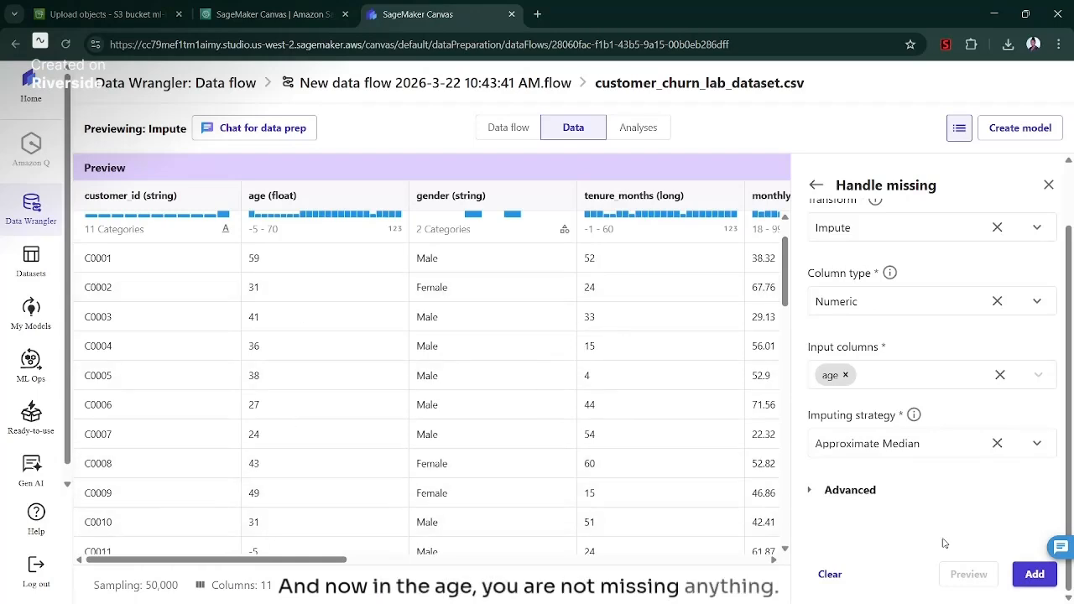
{"action": "left_click", "coordinate": [1025, 573]}
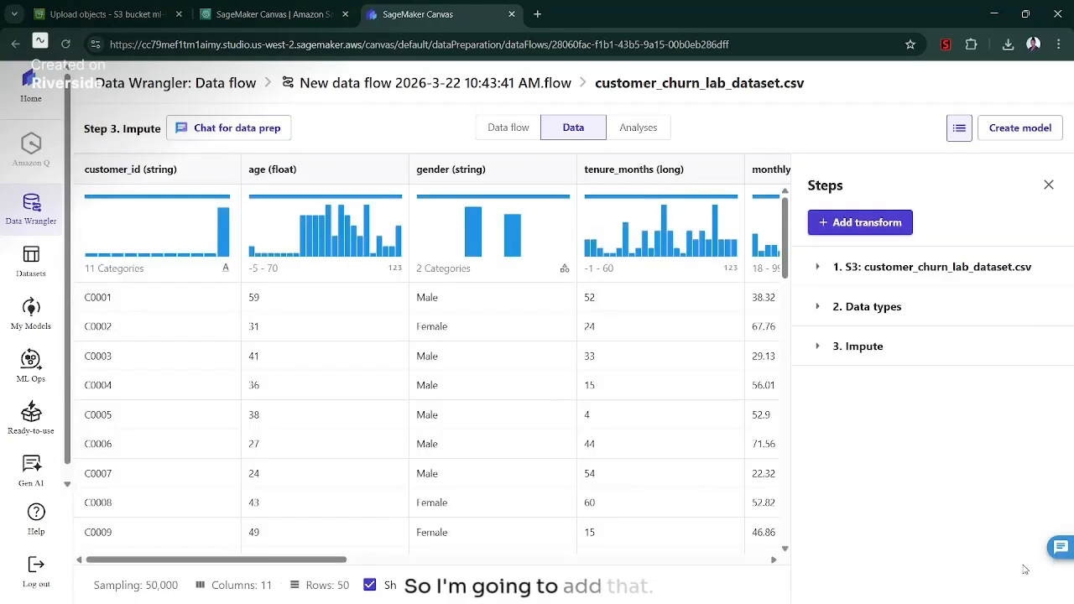
Start a Manage rows transform, set it to Filter and add a new filter entry
{"action": "left_click", "coordinate": [854, 224]}
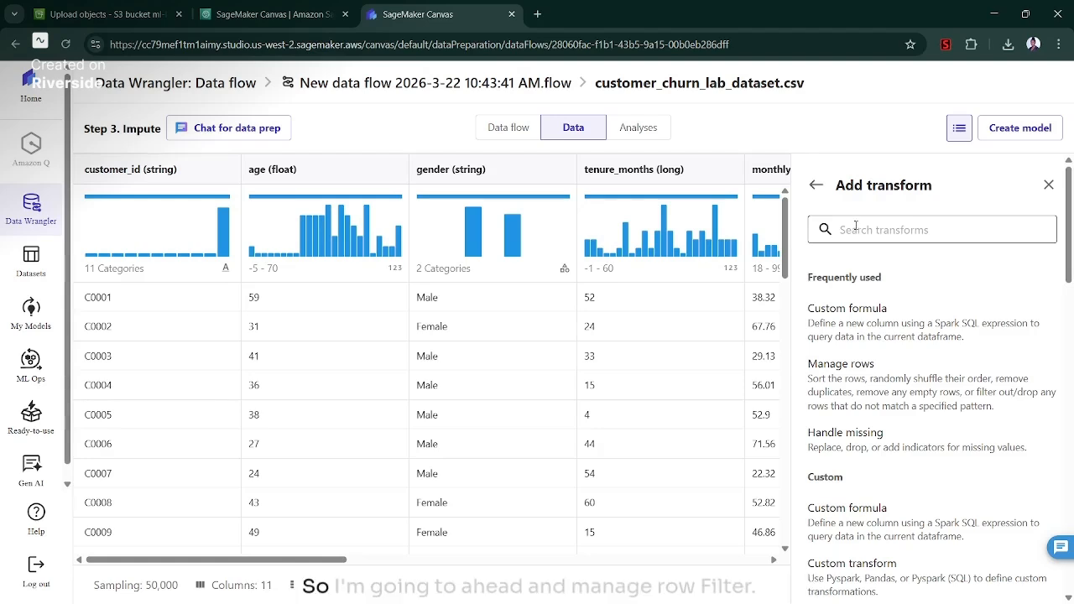
{"action": "left_click", "coordinate": [881, 379]}
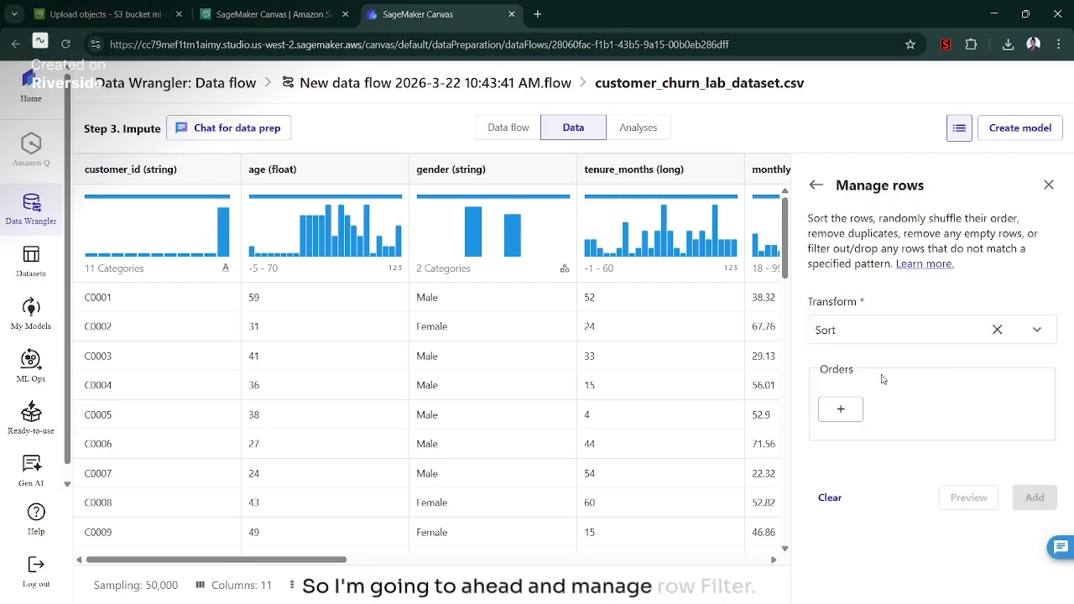
{"action": "left_click", "coordinate": [948, 328]}
{"action": "left_click", "coordinate": [862, 471]}
{"action": "left_click", "coordinate": [839, 409]}
Define the filter to keep rows where age is greater than or equal to 0
{"action": "left_click", "coordinate": [877, 445]}
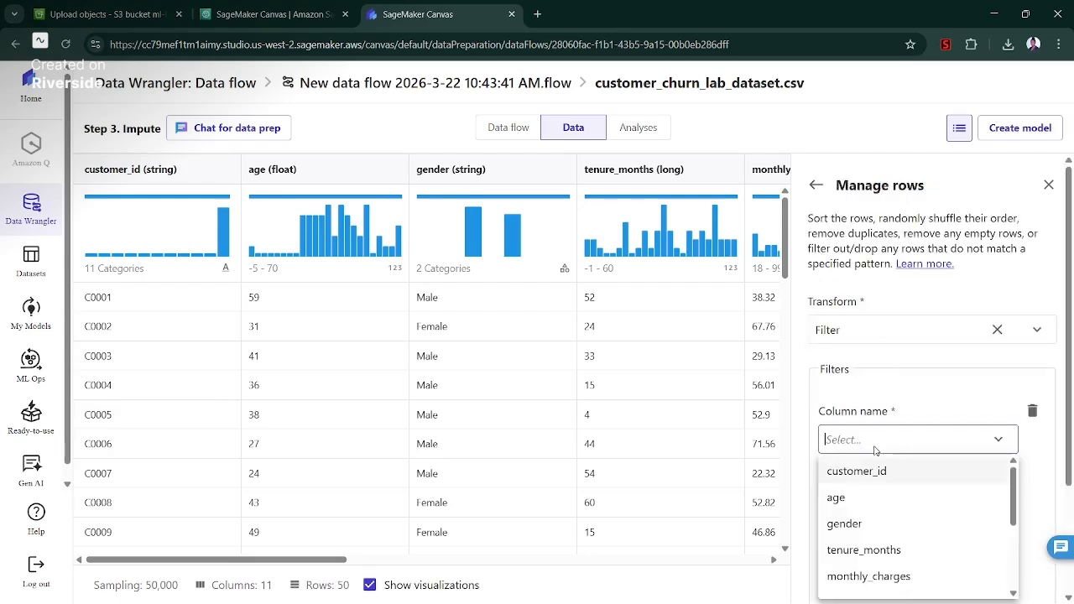
{"action": "left_click", "coordinate": [868, 501]}
{"action": "left_click", "coordinate": [894, 503]}
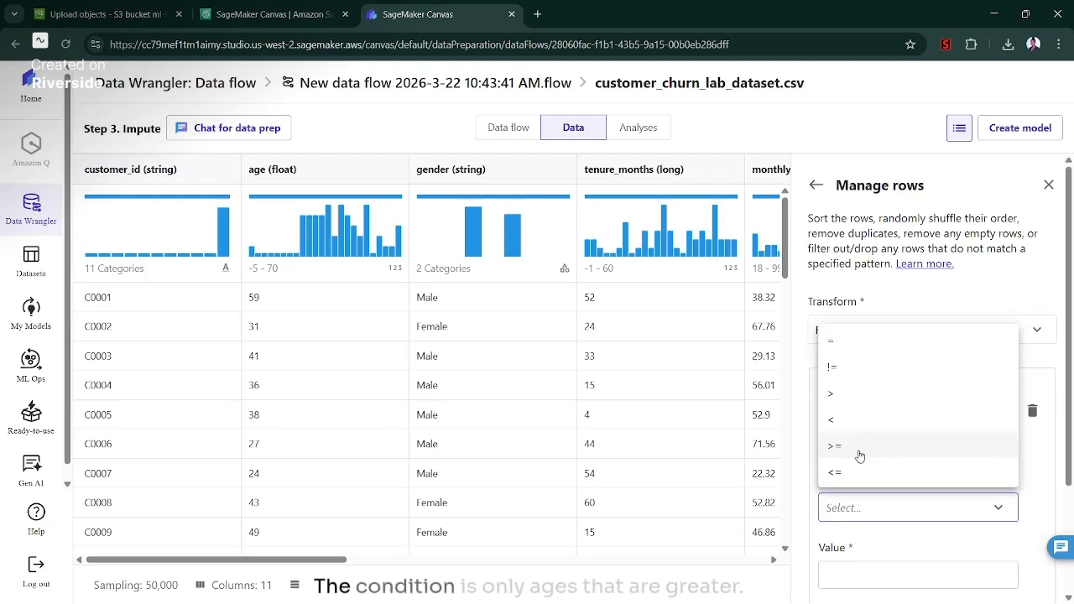
{"action": "left_click", "coordinate": [852, 393]}
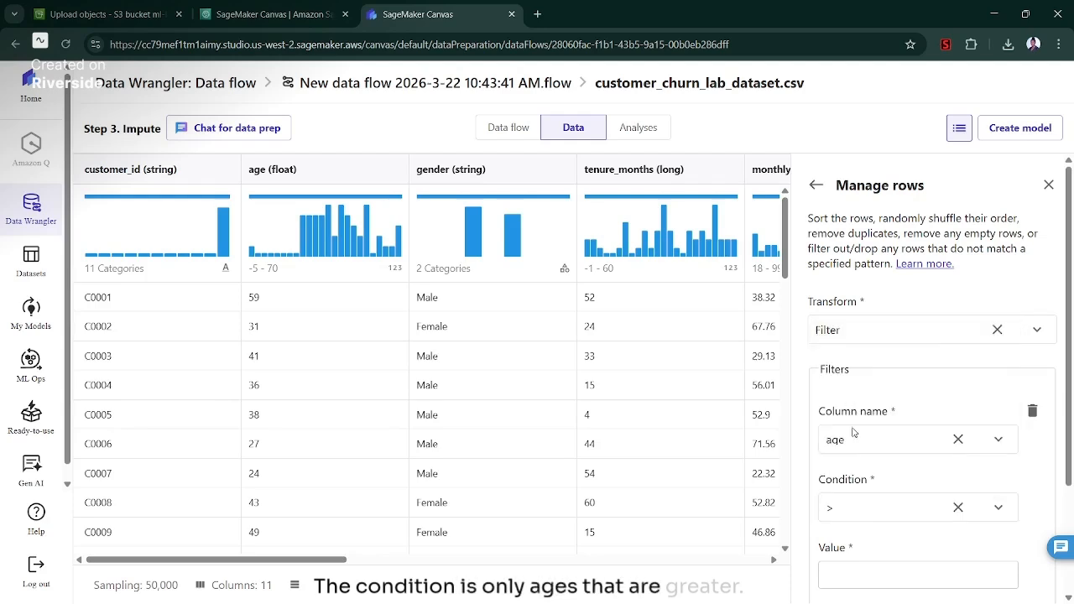
{"action": "left_click", "coordinate": [957, 507]}
{"action": "left_click", "coordinate": [997, 507]}
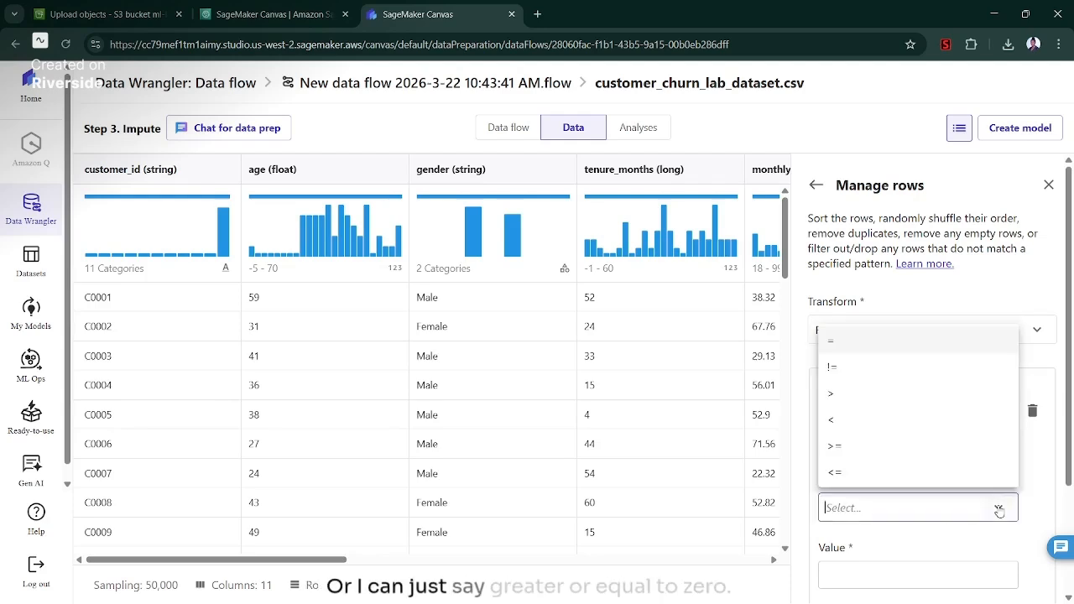
{"action": "left_click", "coordinate": [858, 446]}
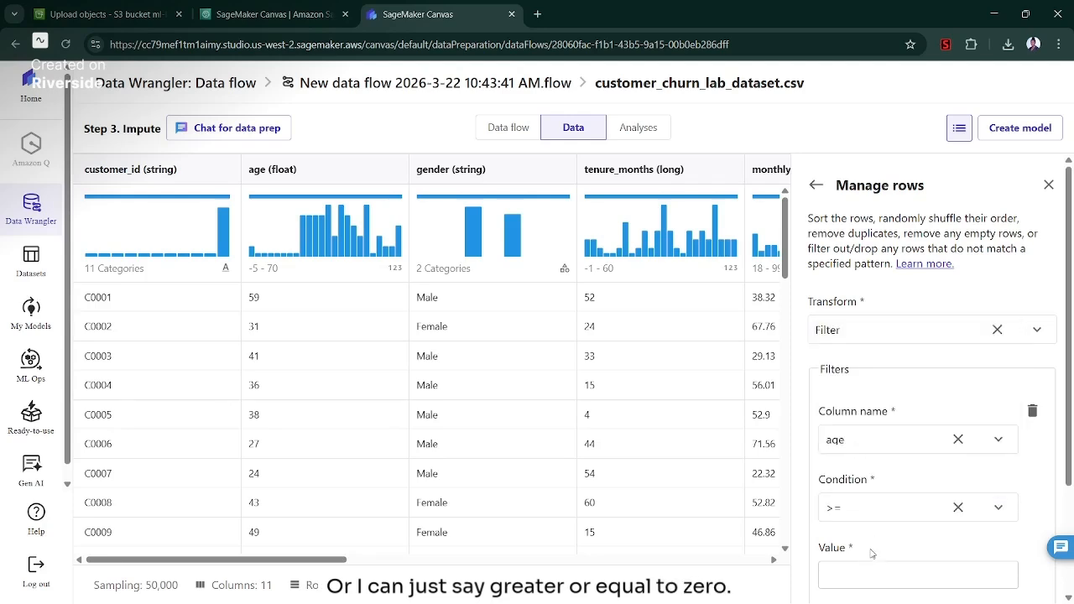
{"action": "left_click", "coordinate": [863, 567]}
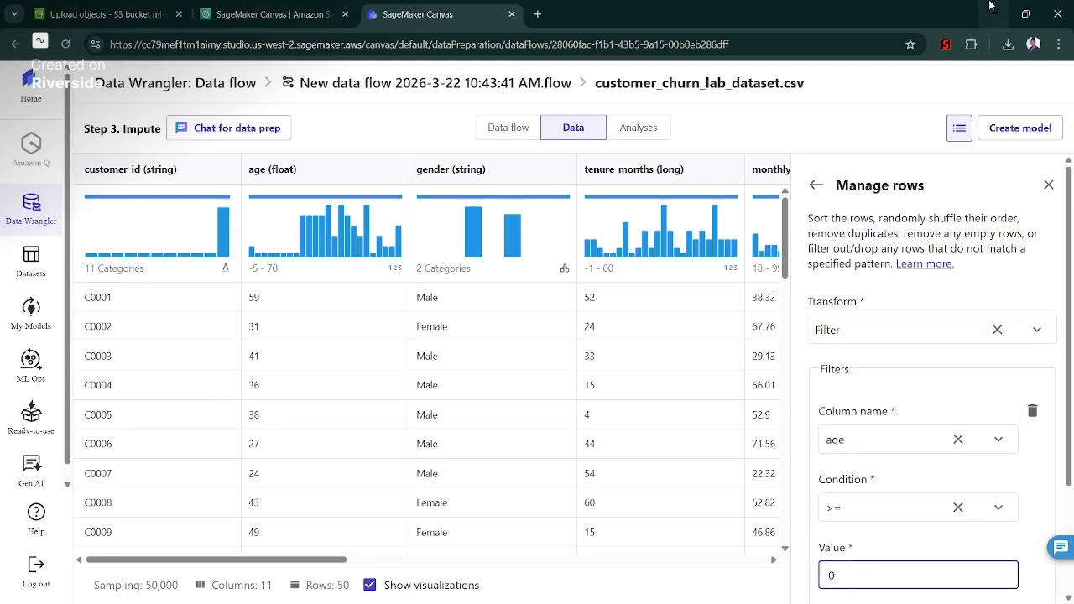
Preview the age filter and add it to the data flow
{"action": "scroll", "coordinate": [1020, 448], "scroll_direction": "down", "scroll_amount": 2}
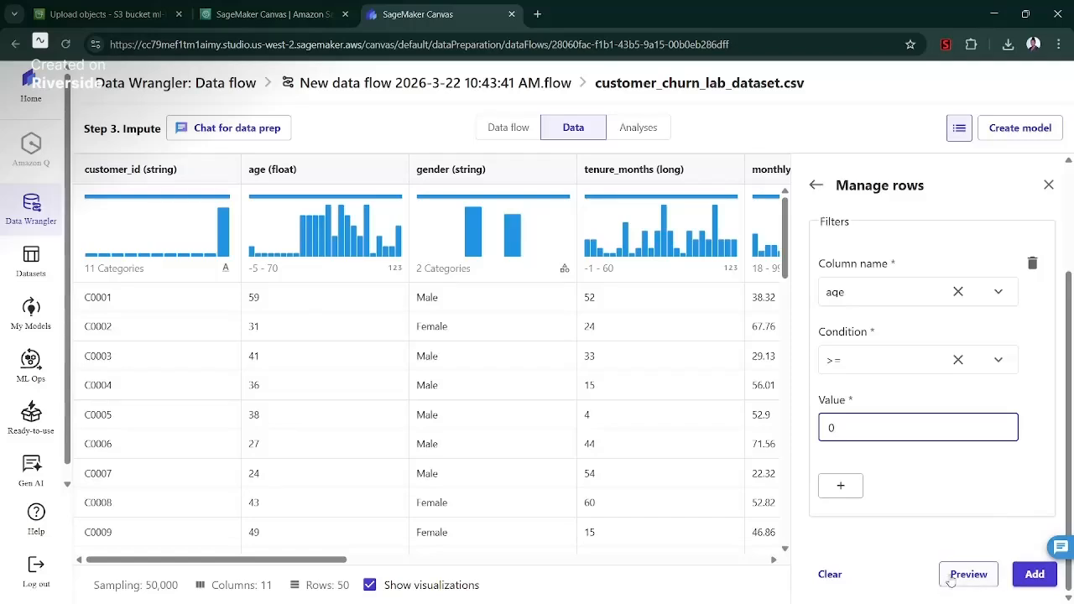
{"action": "left_click", "coordinate": [952, 579]}
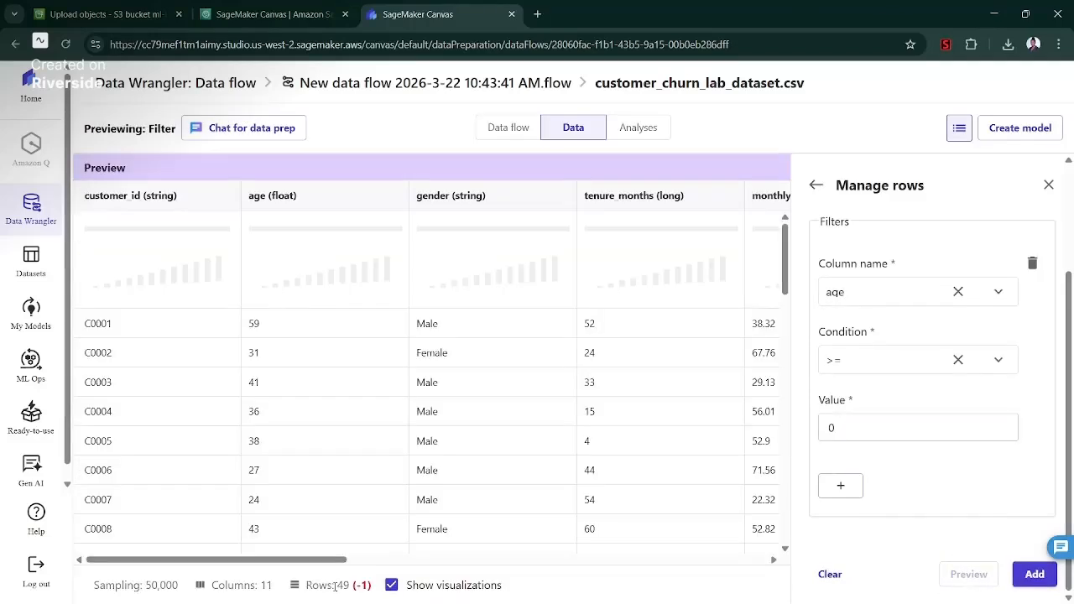
{"action": "left_click", "coordinate": [1034, 575]}
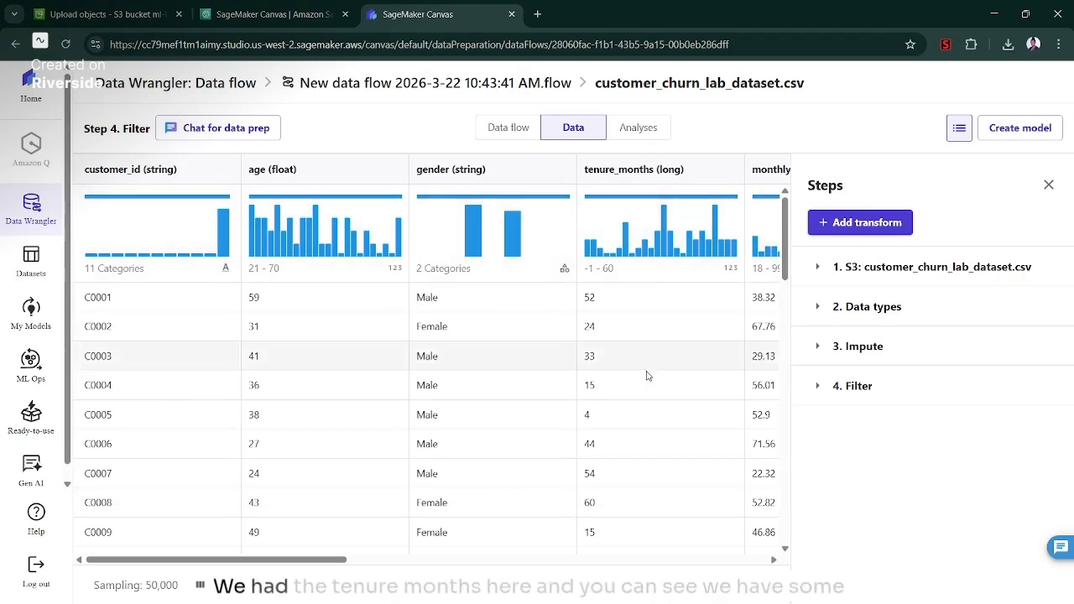
Check the tenure_months column for negative values and start another Manage rows Filter transform with a new filter entry
{"action": "scroll", "coordinate": [593, 239], "scroll_direction": "down", "scroll_amount": 1}
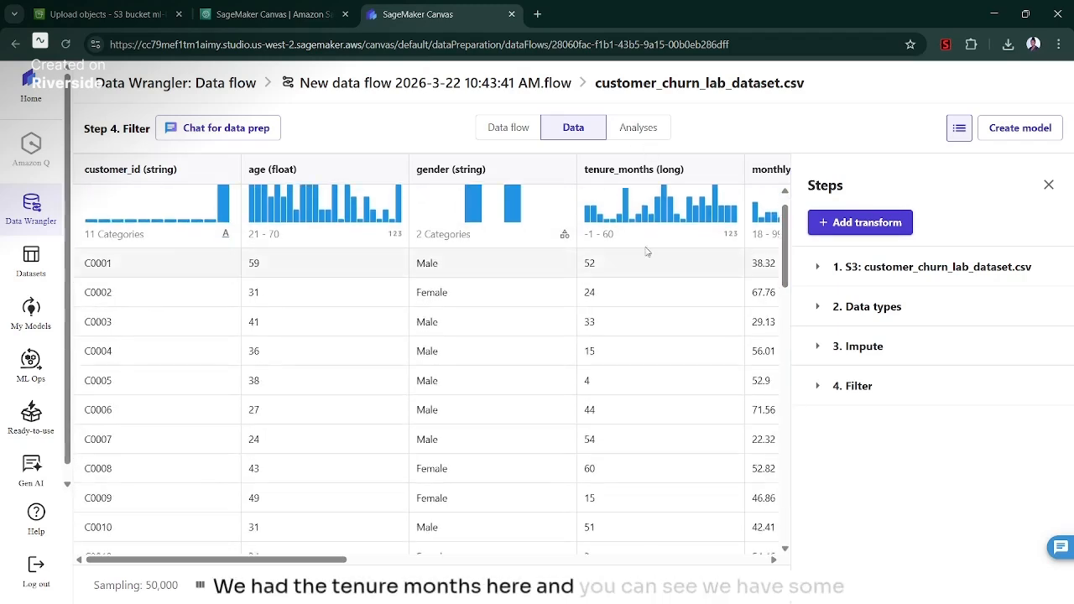
{"action": "scroll", "coordinate": [776, 326], "scroll_direction": "down", "scroll_amount": 5}
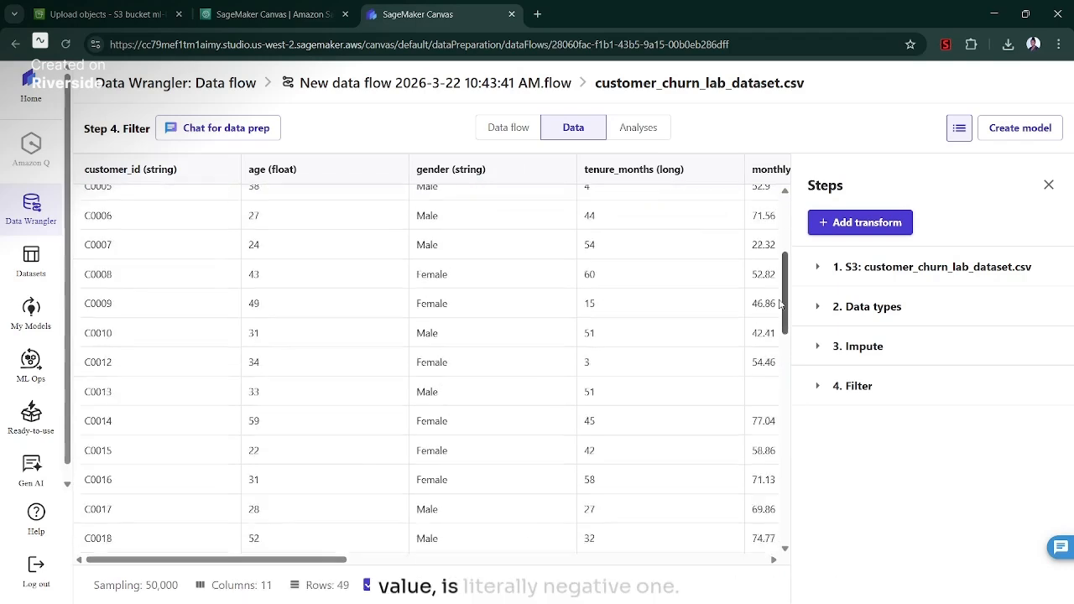
{"action": "left_click", "coordinate": [864, 223]}
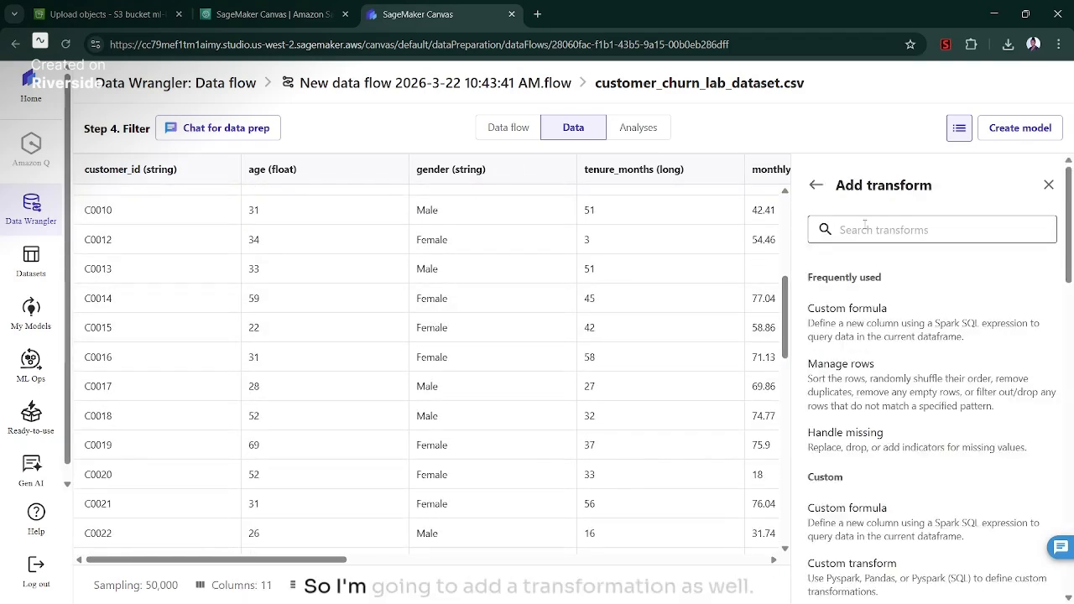
{"action": "left_click", "coordinate": [898, 403]}
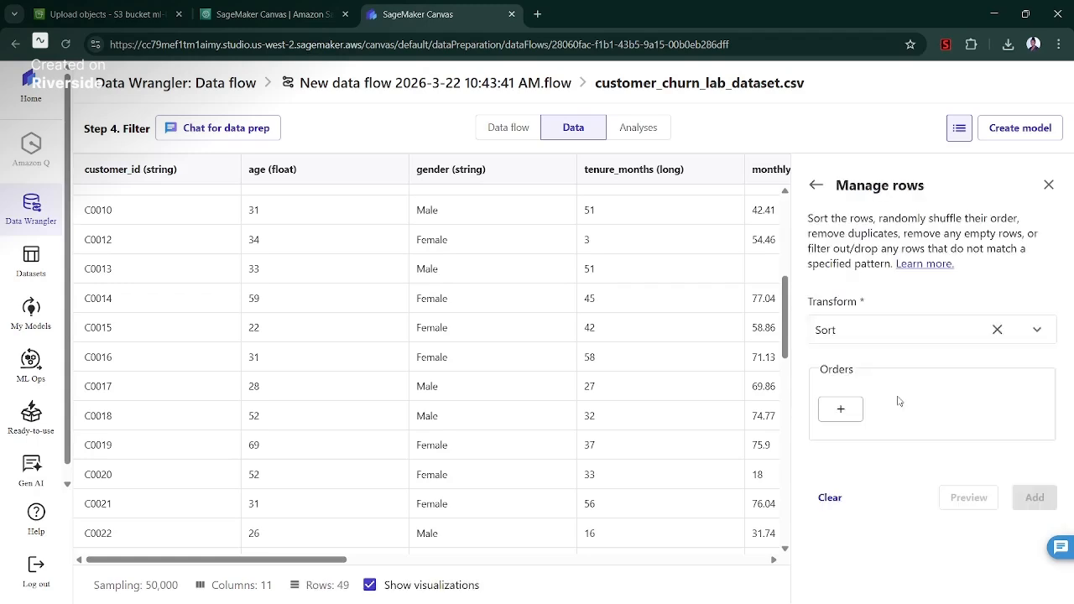
{"action": "left_click", "coordinate": [970, 331]}
{"action": "left_click", "coordinate": [878, 465]}
{"action": "left_click", "coordinate": [853, 418]}
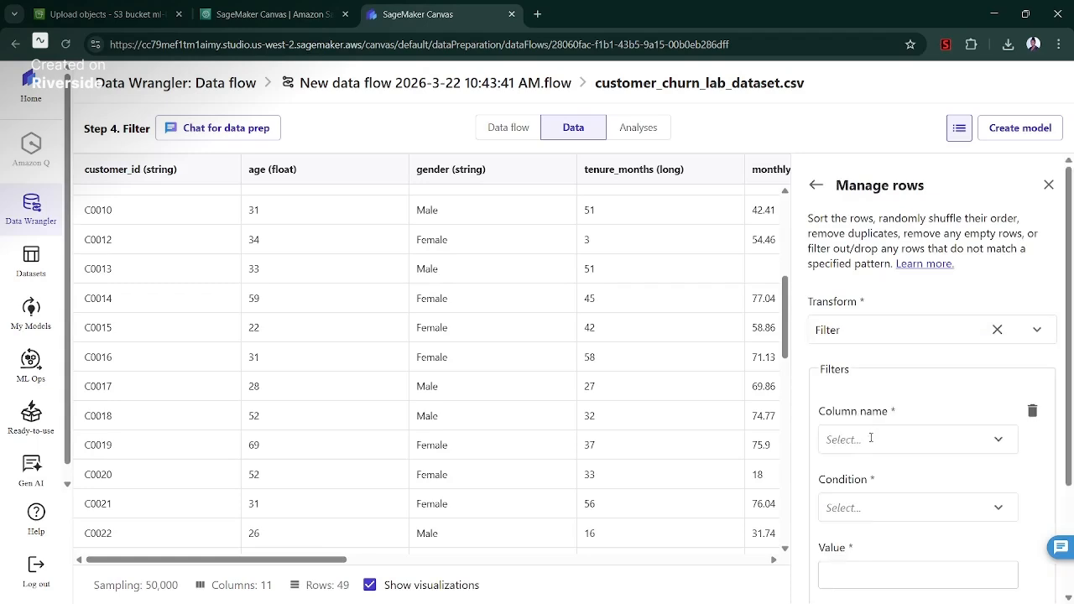
Define the filter to keep rows where tenure_months is greater than or equal to 0
{"action": "left_click", "coordinate": [867, 438]}
{"action": "left_click", "coordinate": [877, 549]}
{"action": "left_click", "coordinate": [873, 508]}
{"action": "left_click", "coordinate": [848, 450]}
{"action": "left_click", "coordinate": [885, 573]}
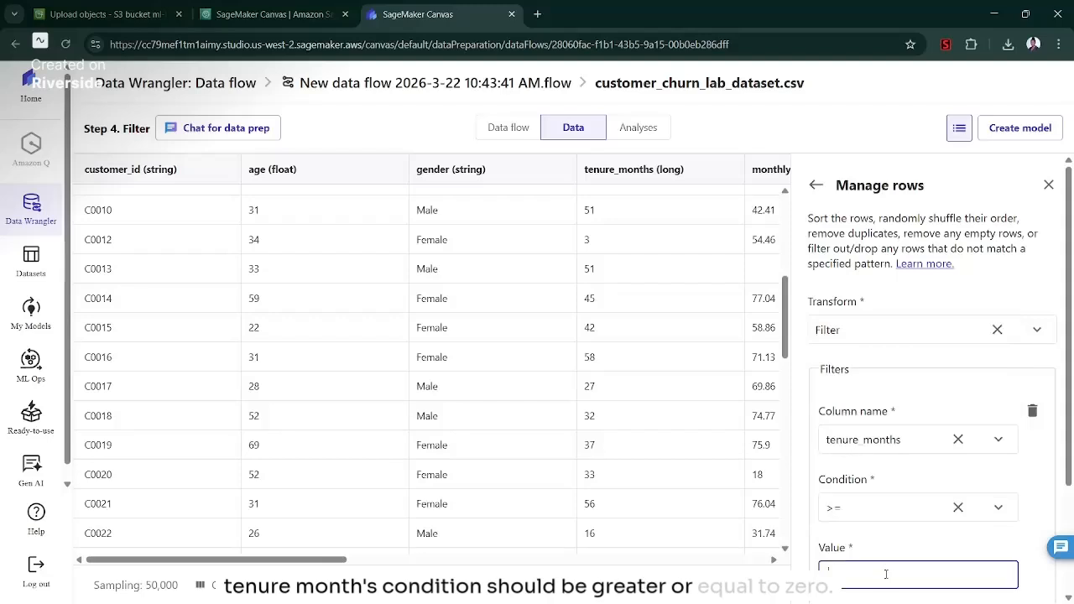
{"action": "type", "text": "0"}
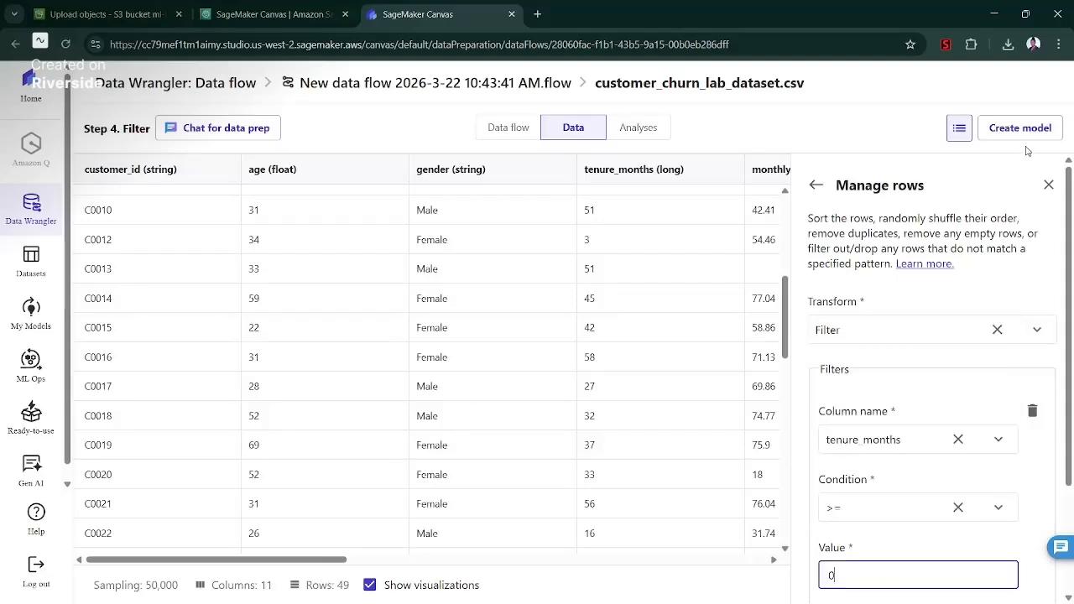
Preview the tenure_months filter and add it to the data flow
{"action": "scroll", "coordinate": [931, 378], "scroll_direction": "down", "scroll_amount": 2}
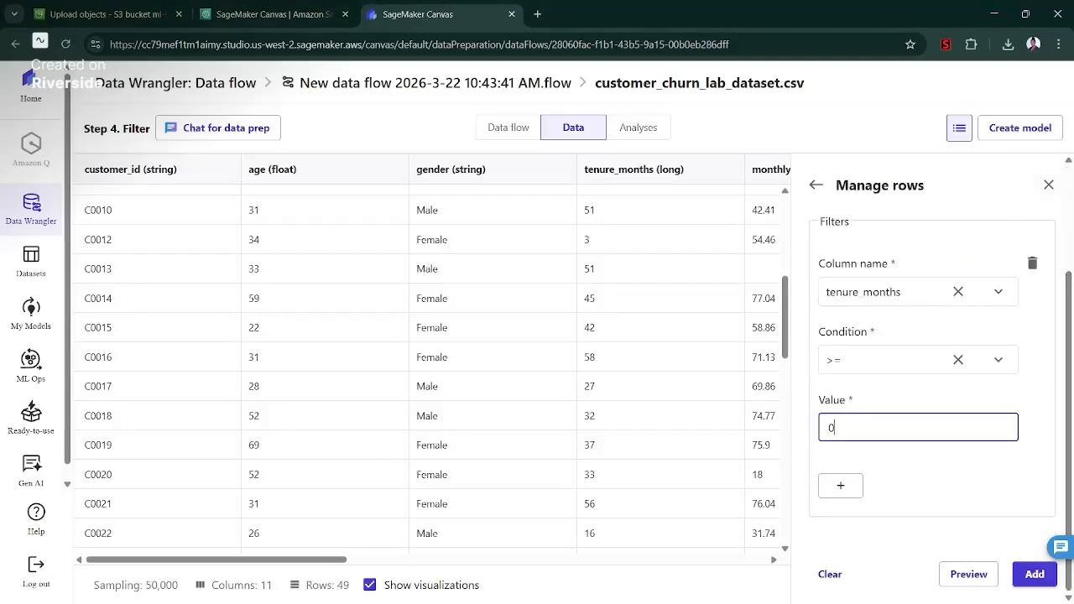
{"action": "left_click", "coordinate": [969, 573]}
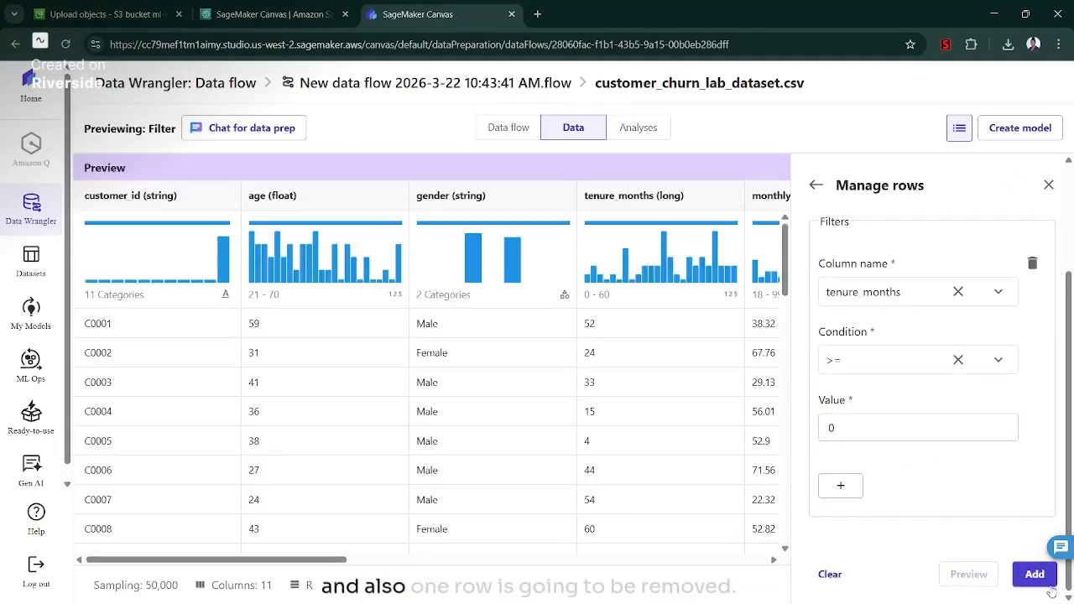
{"action": "left_click", "coordinate": [1034, 575]}
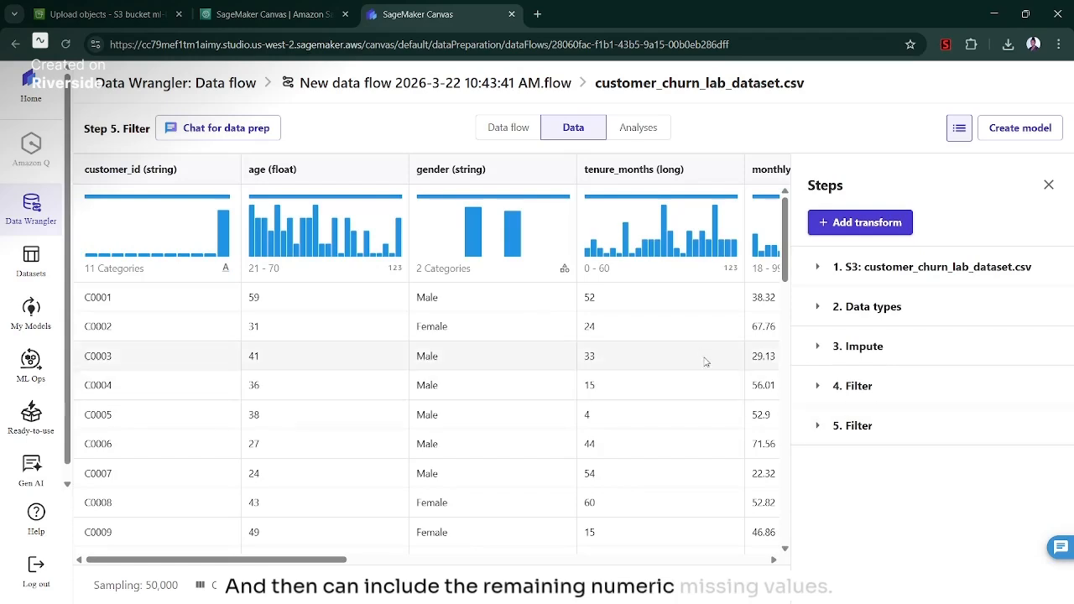
Start a Handle missing transform for imputing numeric columns and check the monthly_charges column for blank values
{"action": "left_click", "coordinate": [872, 225]}
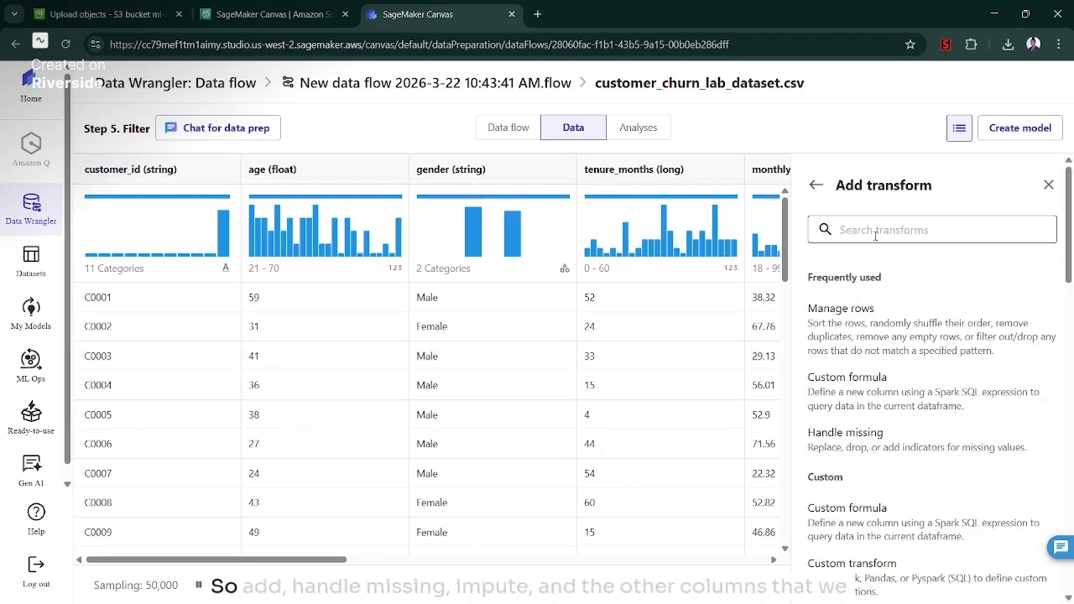
{"action": "left_click", "coordinate": [876, 436]}
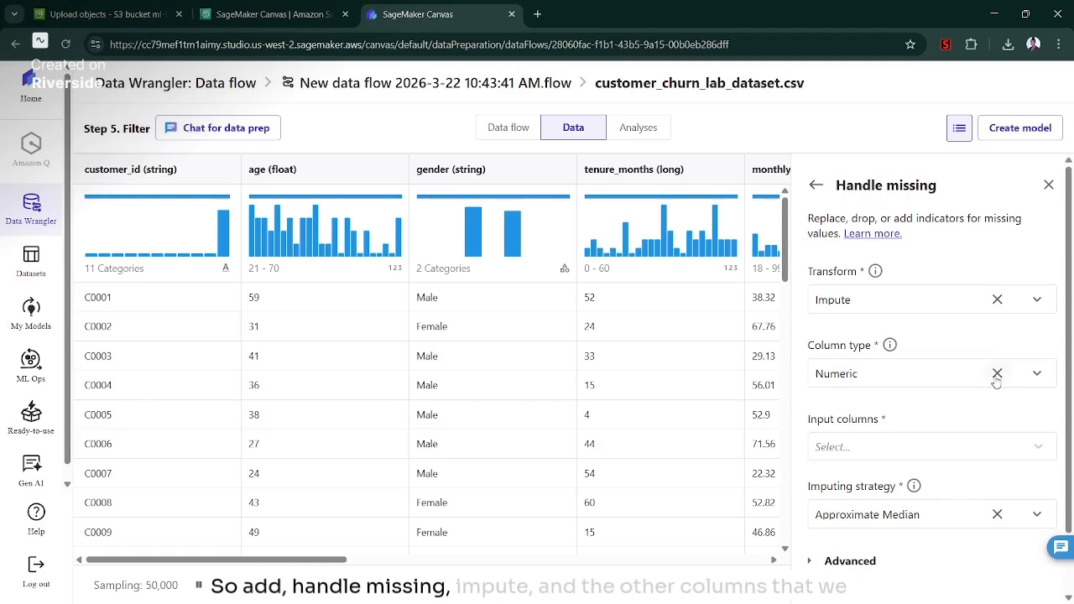
{"action": "scroll", "coordinate": [986, 438], "scroll_direction": "down", "scroll_amount": 1}
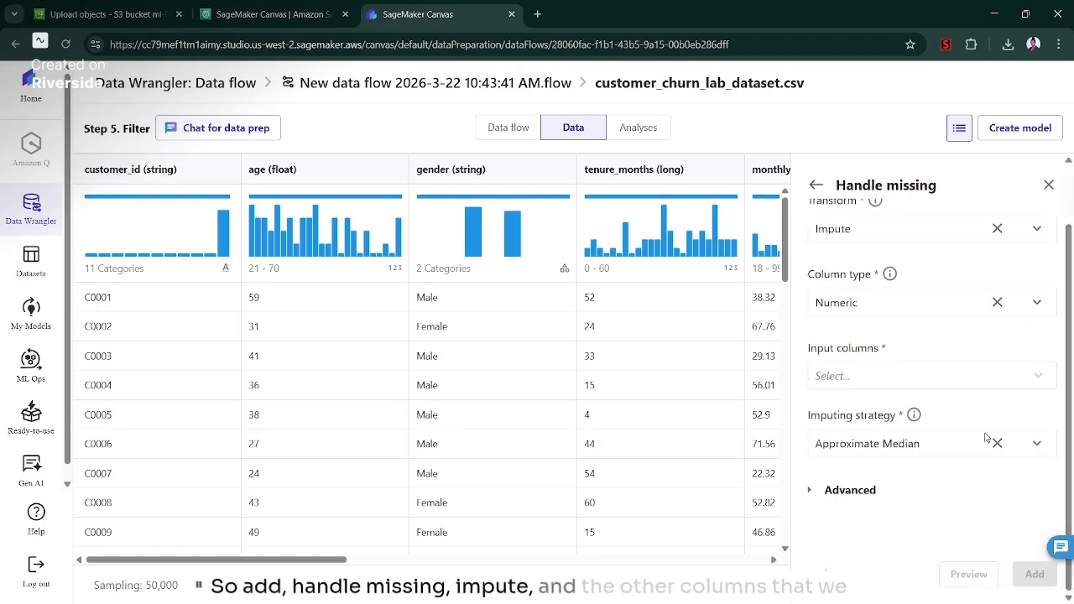
{"action": "left_click", "coordinate": [902, 378]}
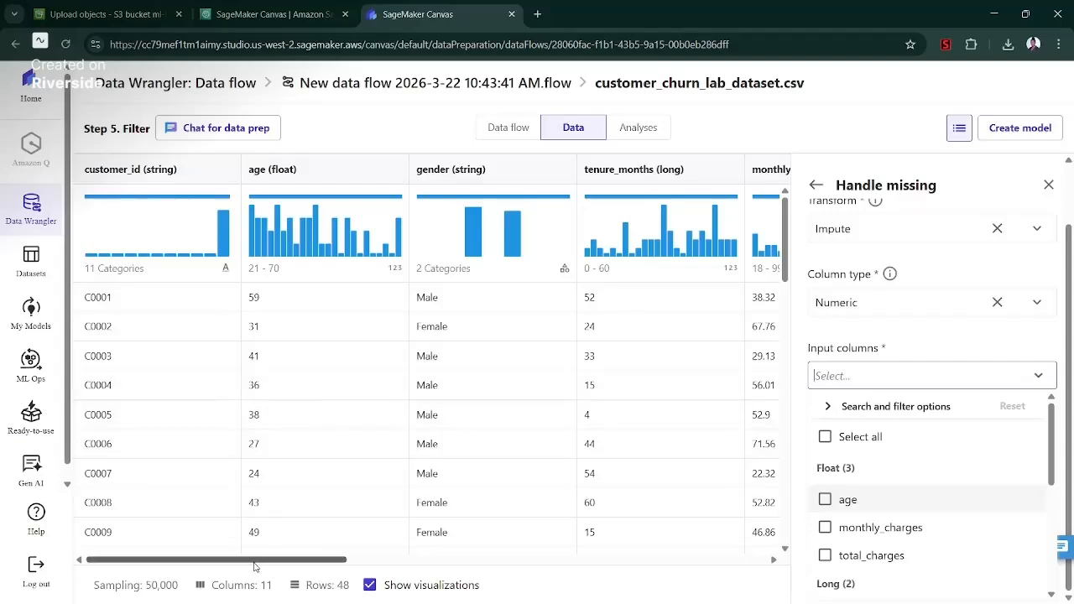
{"action": "left_click_drag", "start_coordinate": [268, 560], "coordinate": [353, 560]}
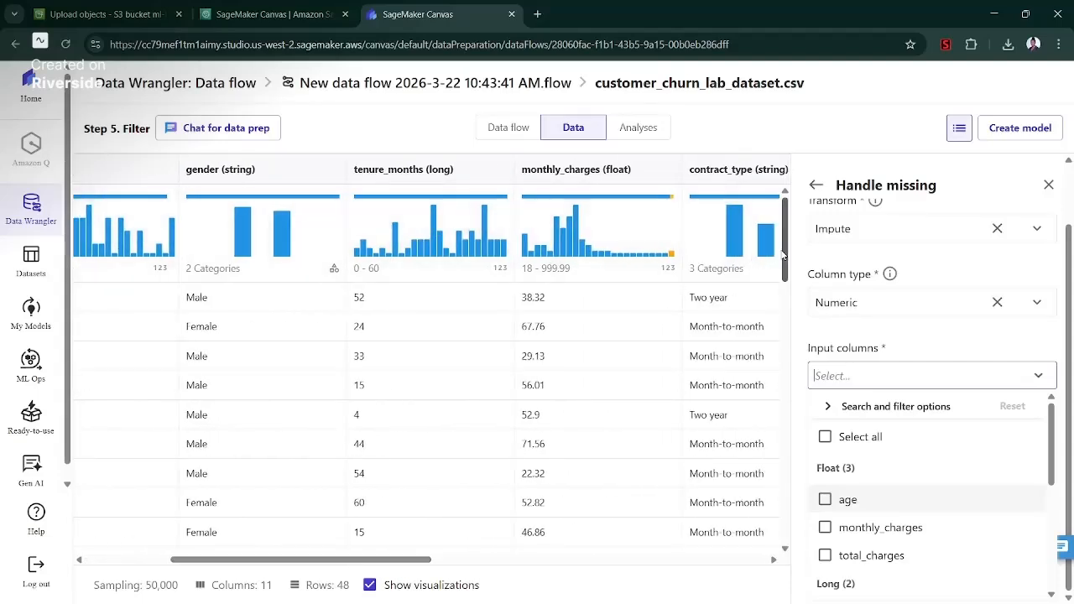
{"action": "scroll", "coordinate": [727, 323], "scroll_direction": "down", "scroll_amount": 3}
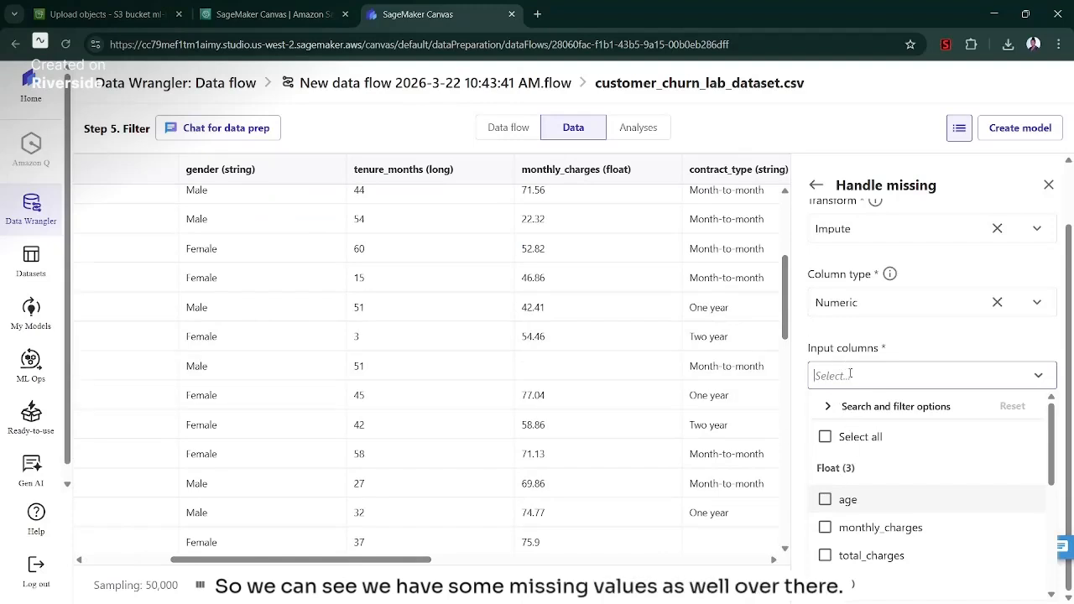
Choose monthly_charges and total_charges as the columns to impute with Approximate Median and add the transform to the data flow
{"action": "left_click", "coordinate": [871, 532]}
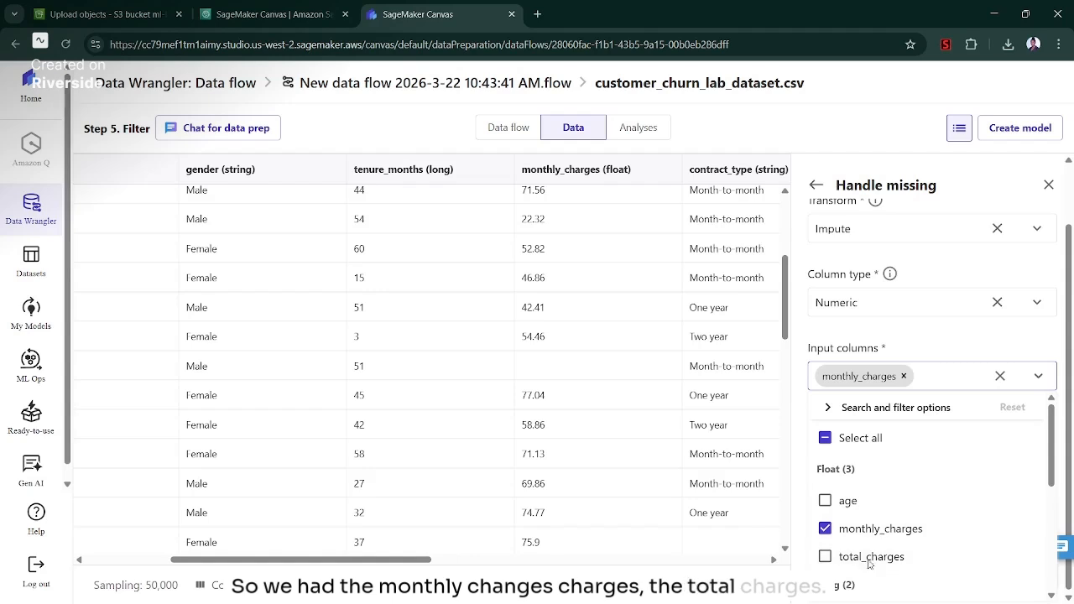
{"action": "left_click", "coordinate": [868, 563]}
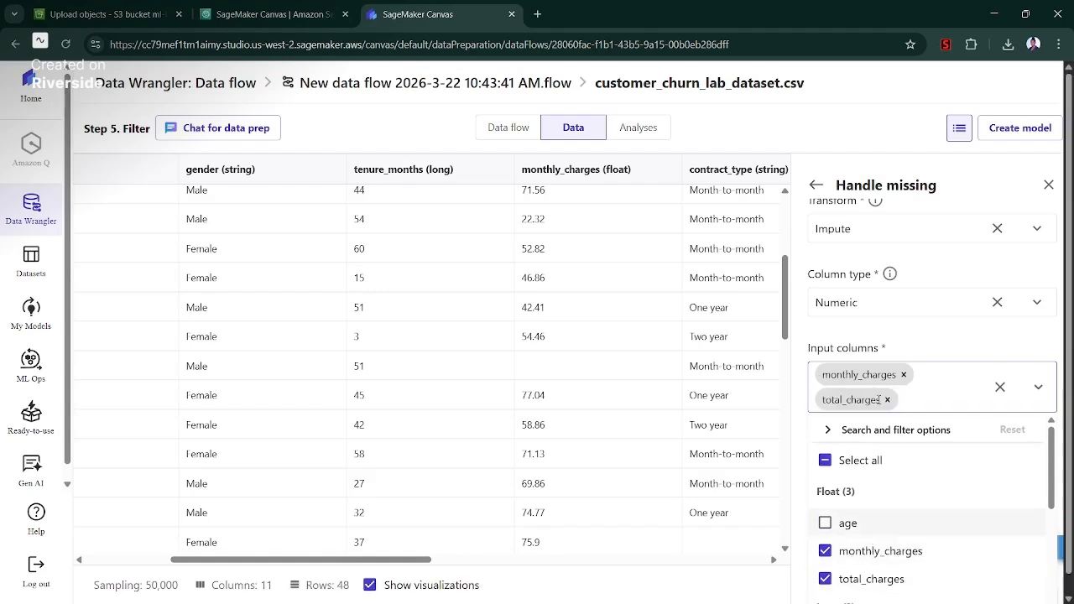
{"action": "left_click", "coordinate": [934, 350]}
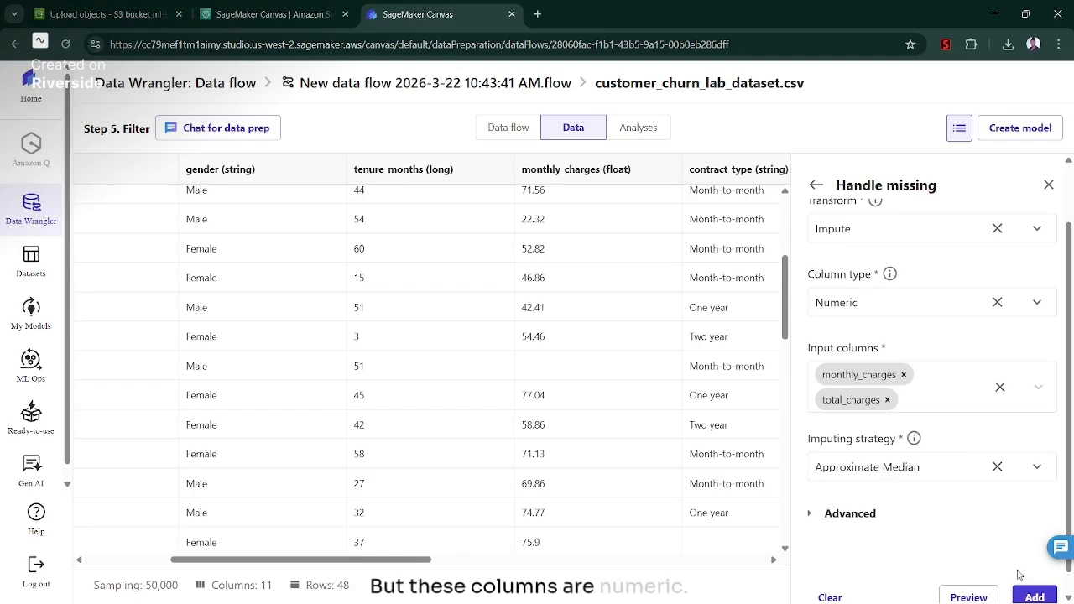
{"action": "left_click", "coordinate": [1031, 596]}
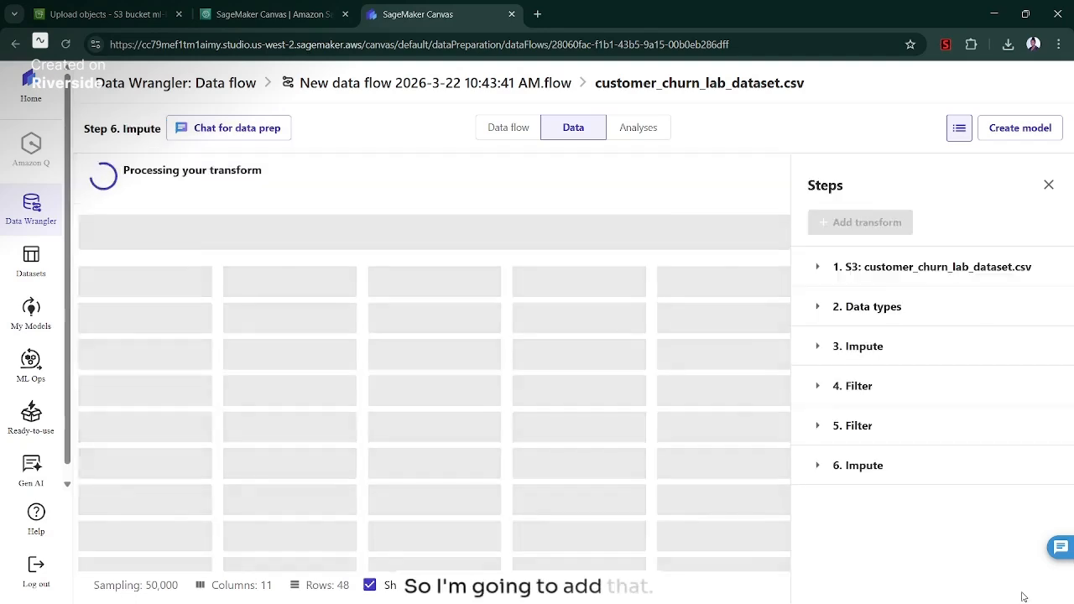
{"action": "left_click", "coordinate": [866, 222]}
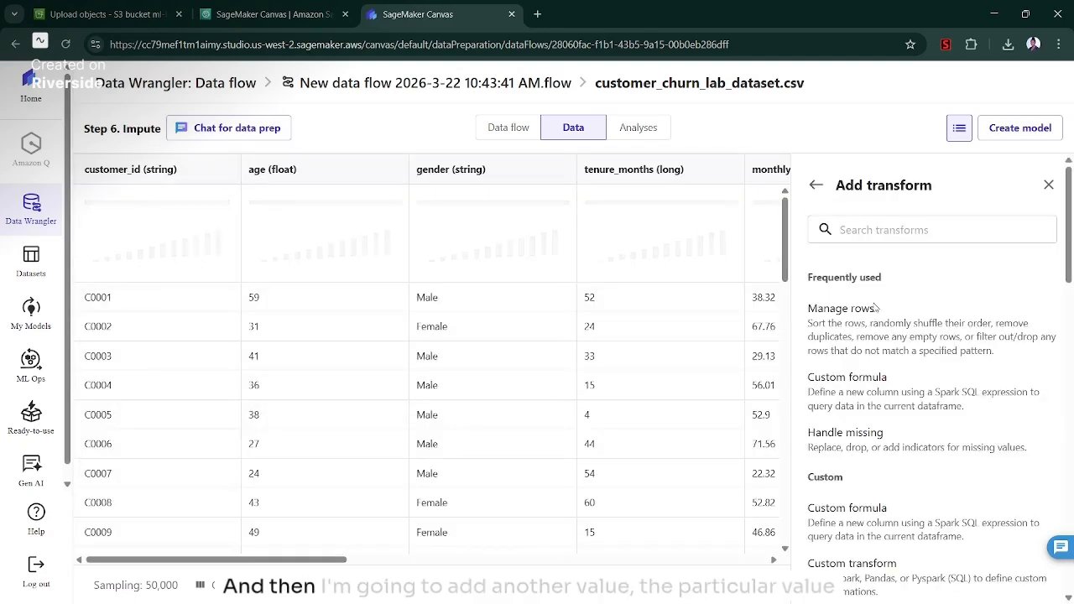
{"action": "left_click", "coordinate": [872, 446]}
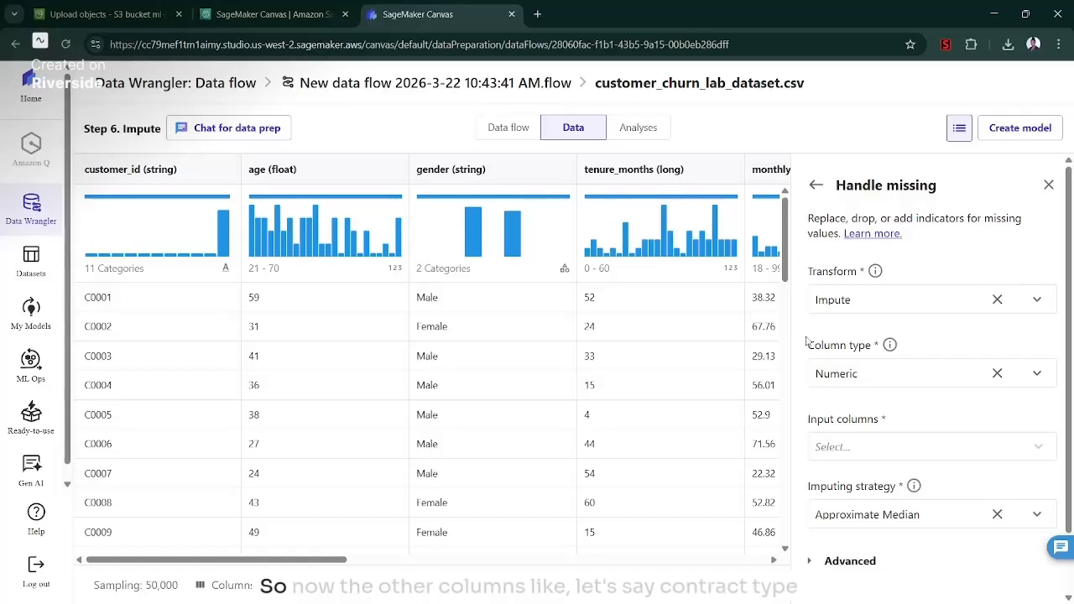
{"action": "left_click", "coordinate": [996, 372]}
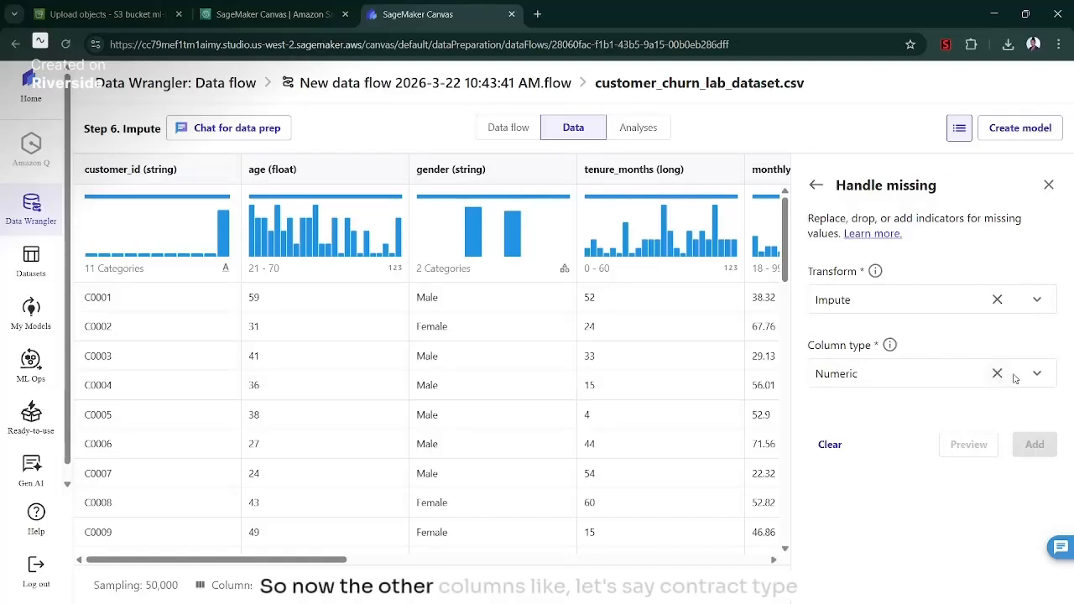
{"action": "left_click", "coordinate": [843, 431]}
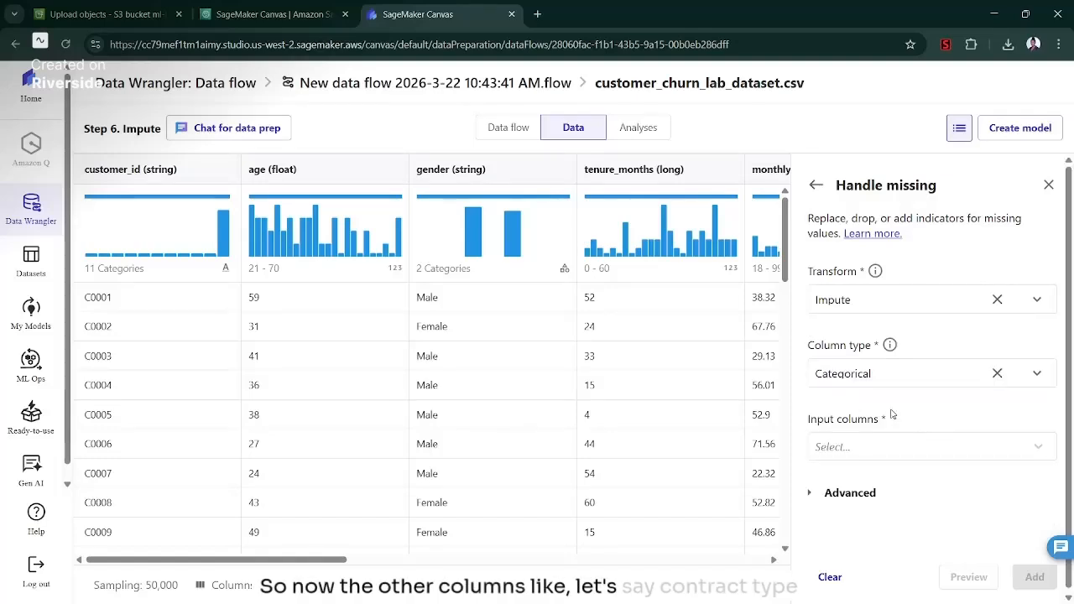
{"action": "left_click_drag", "start_coordinate": [275, 561], "coordinate": [458, 486]}
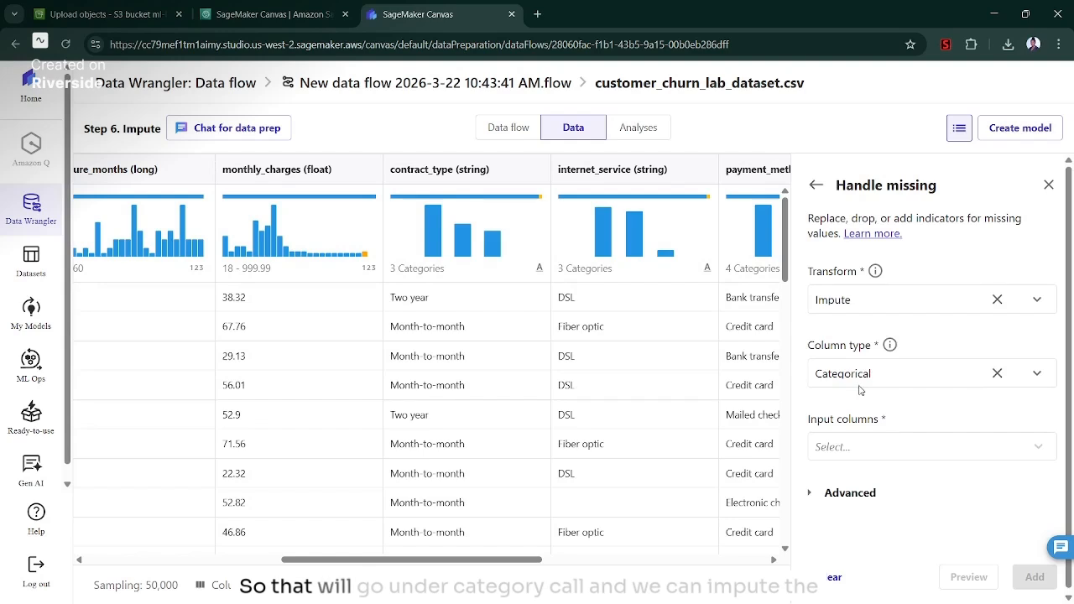
{"action": "left_click", "coordinate": [884, 447]}
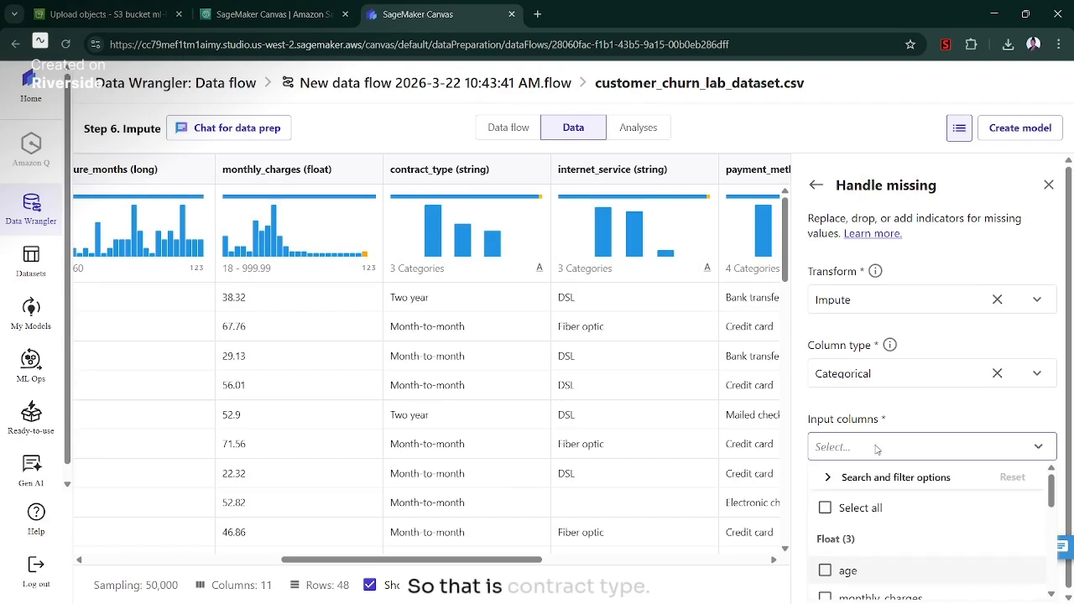
{"action": "type", "text": "contract"}
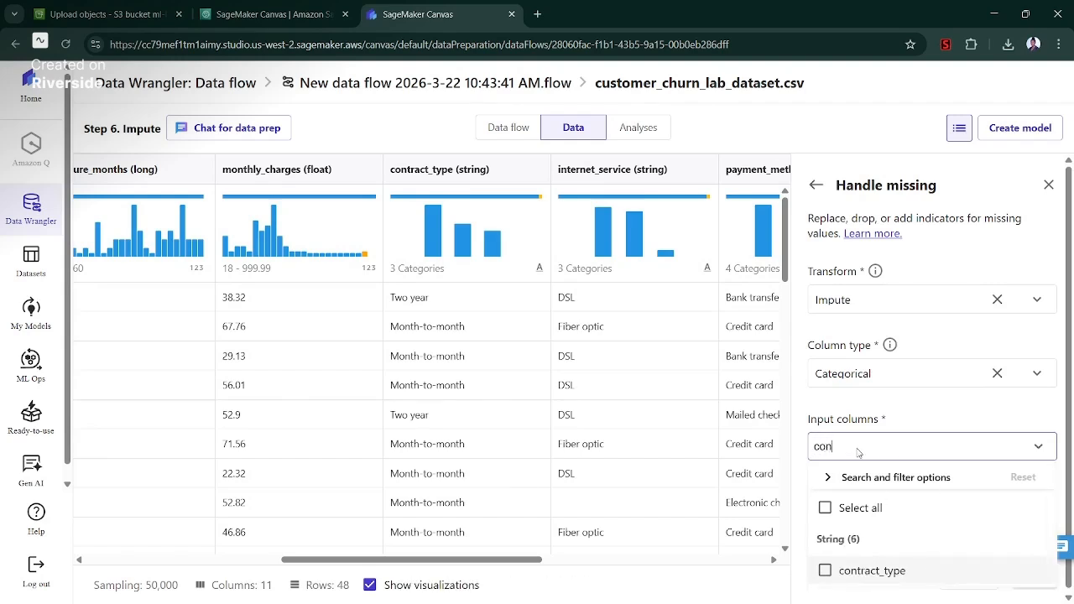
{"action": "left_click", "coordinate": [896, 568]}
{"action": "left_click_drag", "start_coordinate": [1049, 484], "coordinate": [1055, 579]}
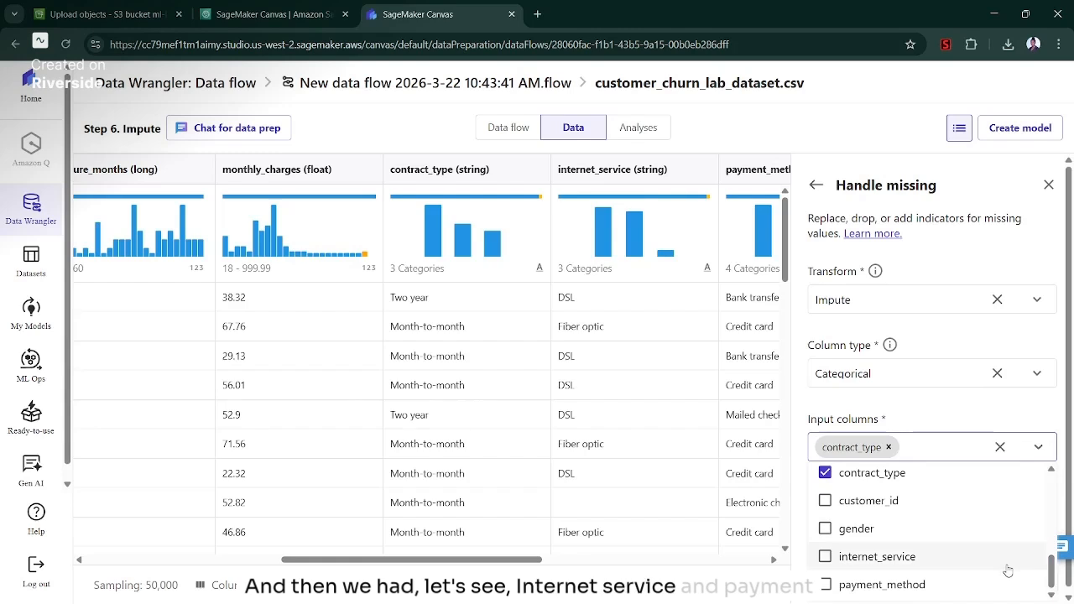
{"action": "left_click", "coordinate": [957, 558]}
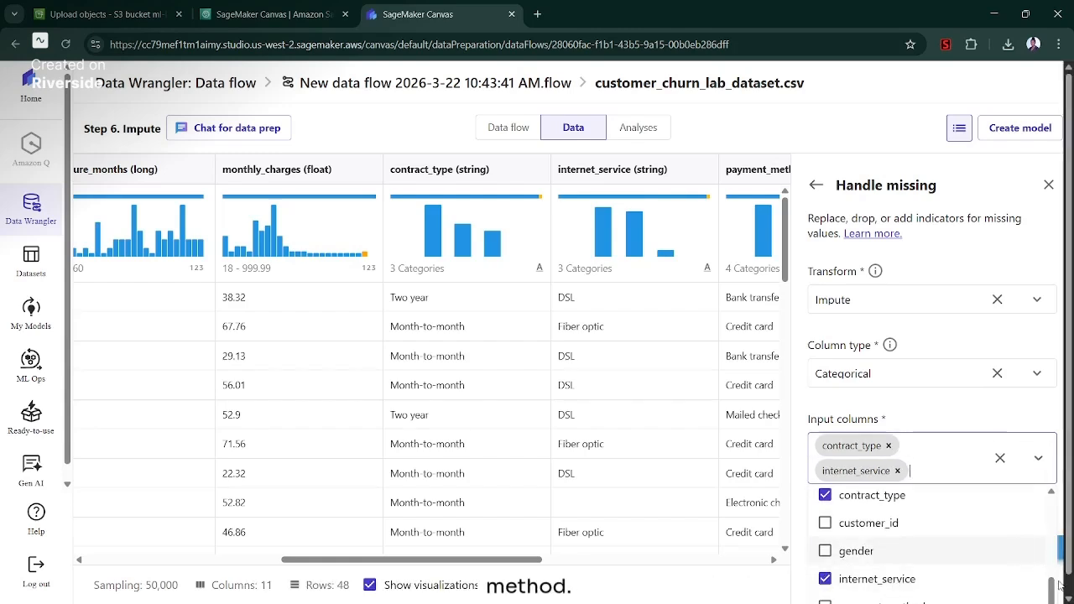
{"action": "left_click", "coordinate": [1064, 549]}
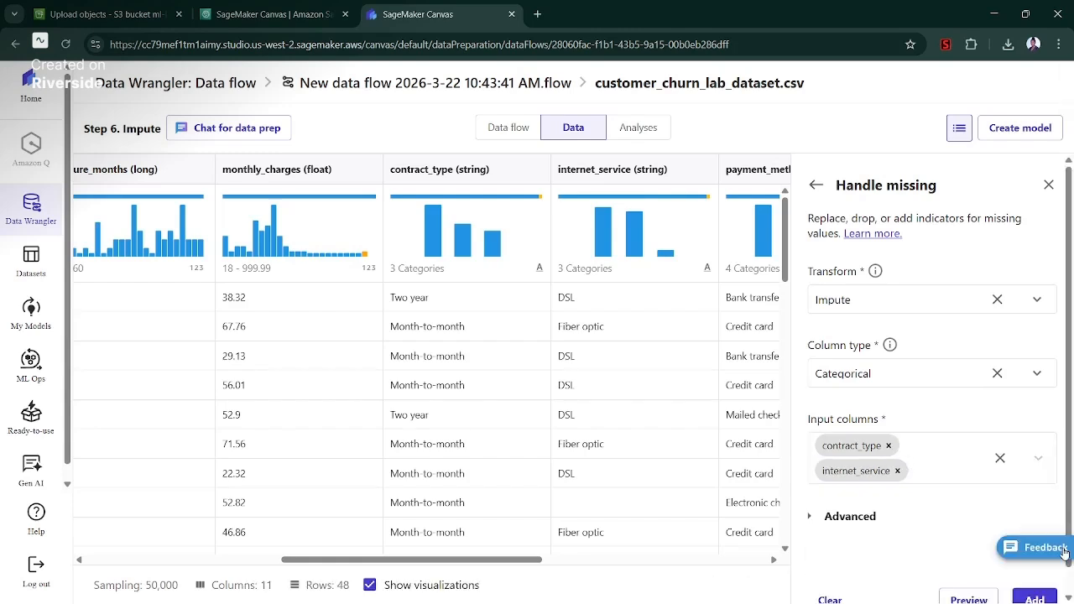
{"action": "left_click", "coordinate": [1064, 549]}
{"action": "left_click", "coordinate": [1070, 526]}
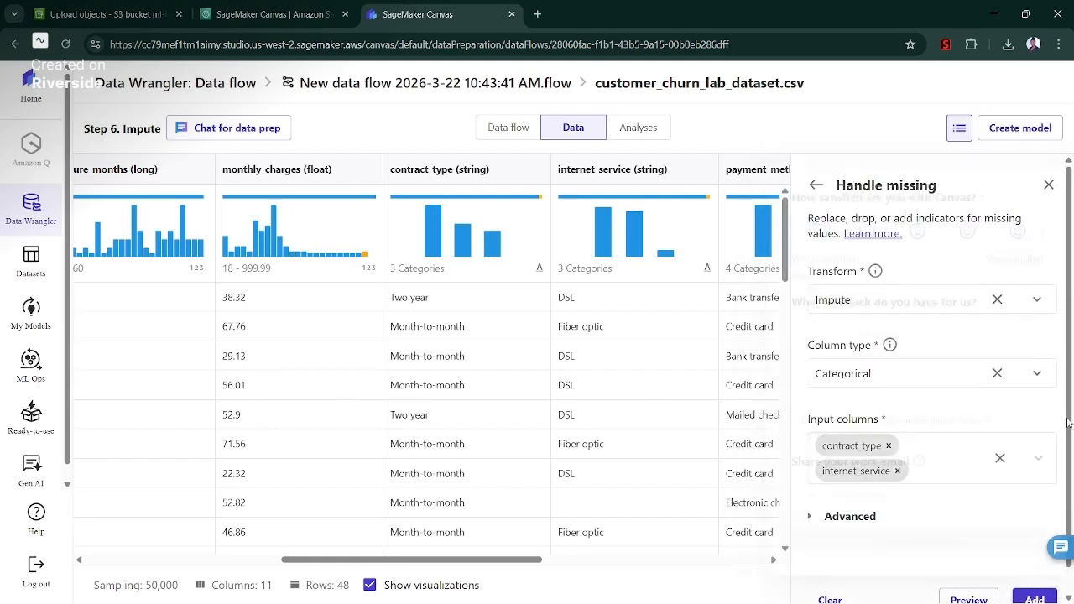
{"action": "left_click", "coordinate": [1049, 184]}
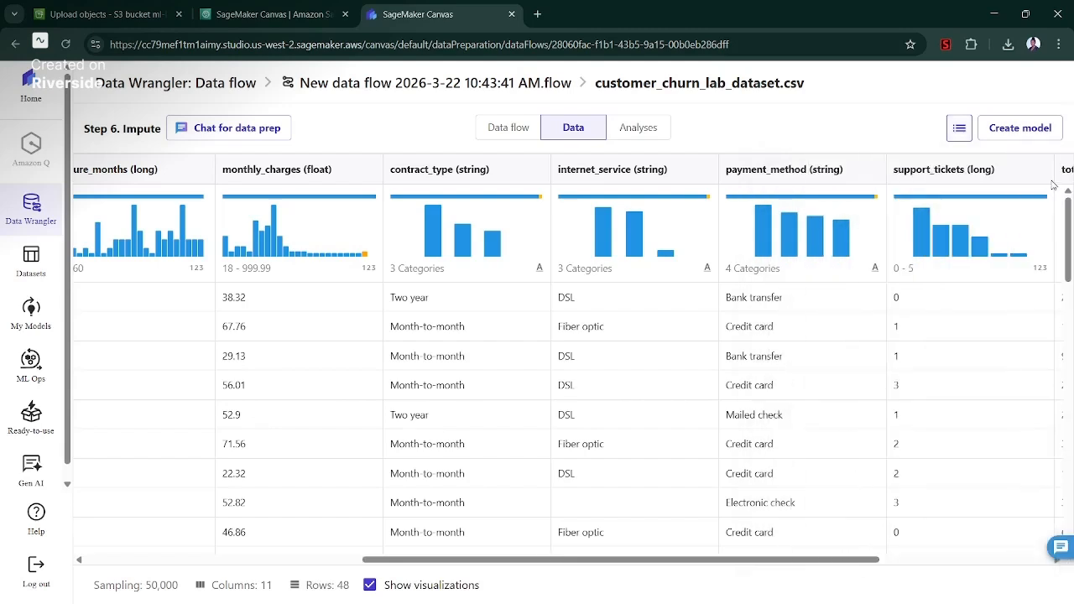
{"action": "left_click", "coordinate": [959, 128]}
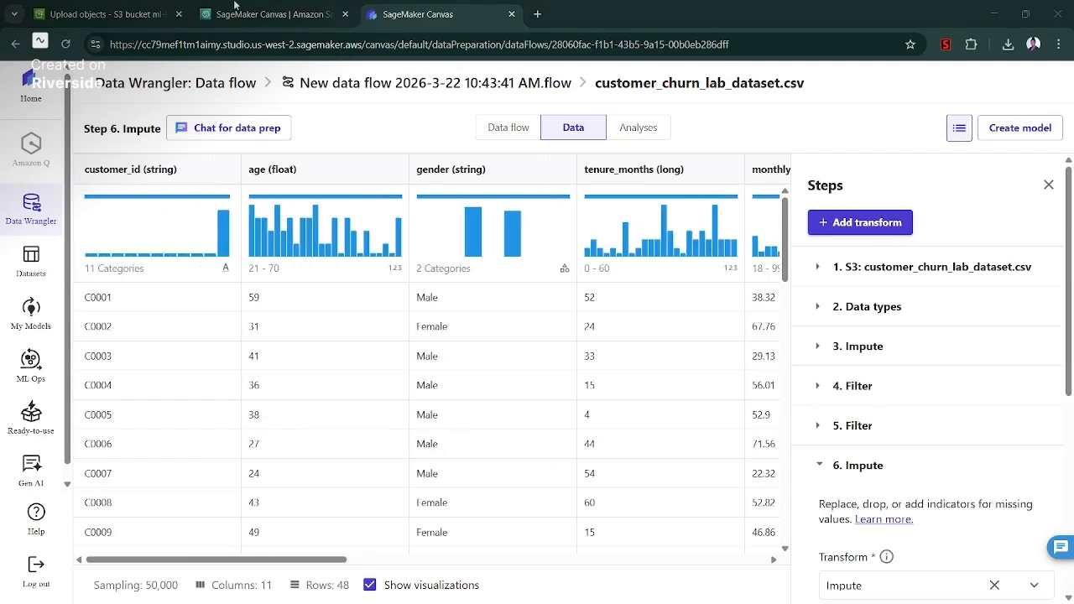
Start a Handle missing transform that imputes columns of type Categorical
{"action": "left_click", "coordinate": [847, 223]}
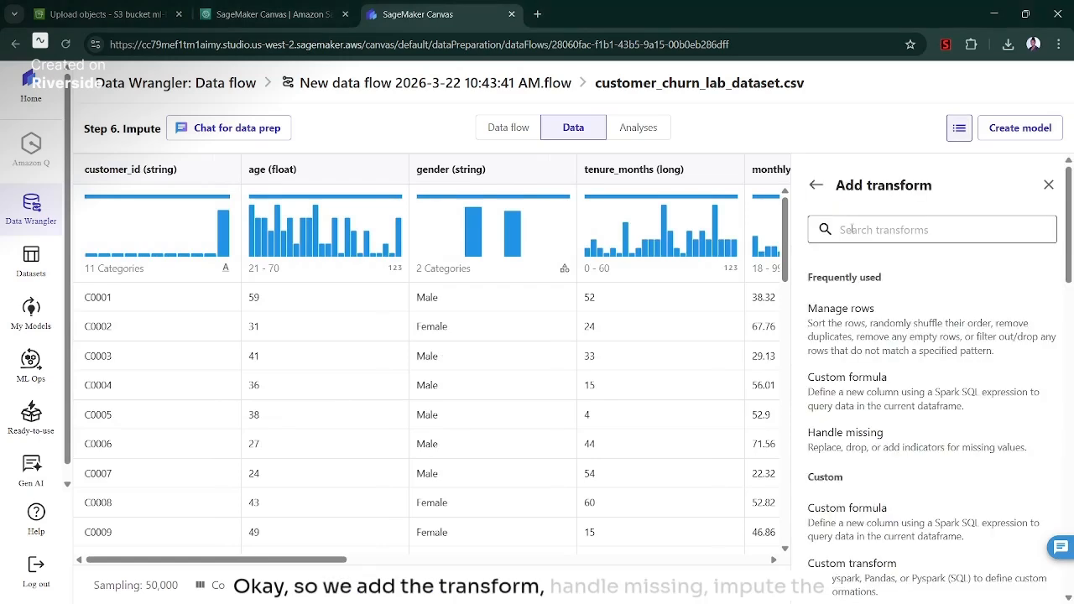
{"action": "left_click", "coordinate": [839, 434]}
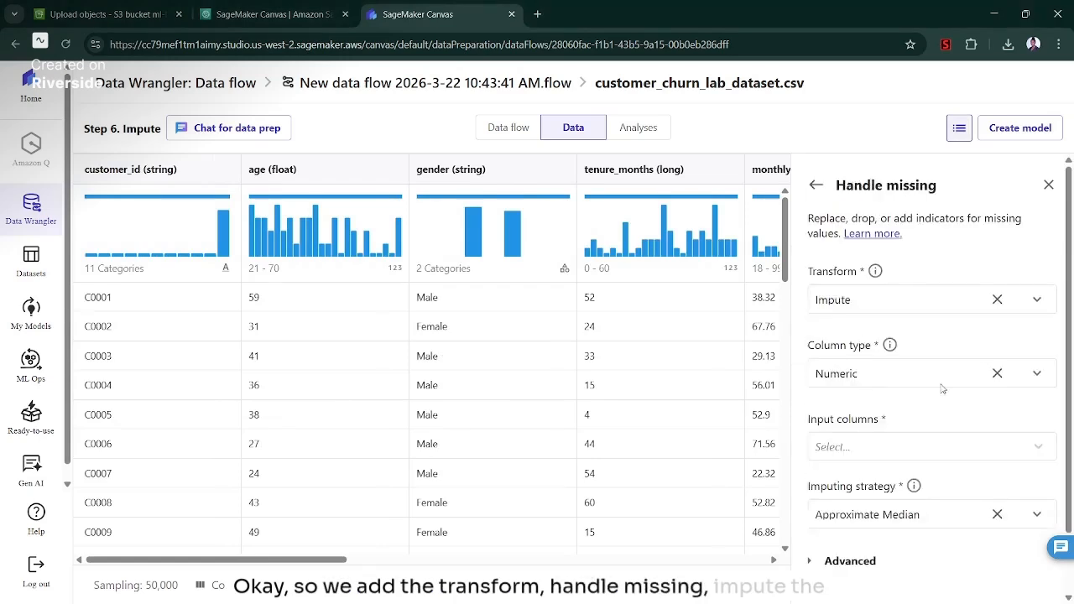
{"action": "left_click", "coordinate": [994, 379]}
{"action": "left_click", "coordinate": [997, 373]}
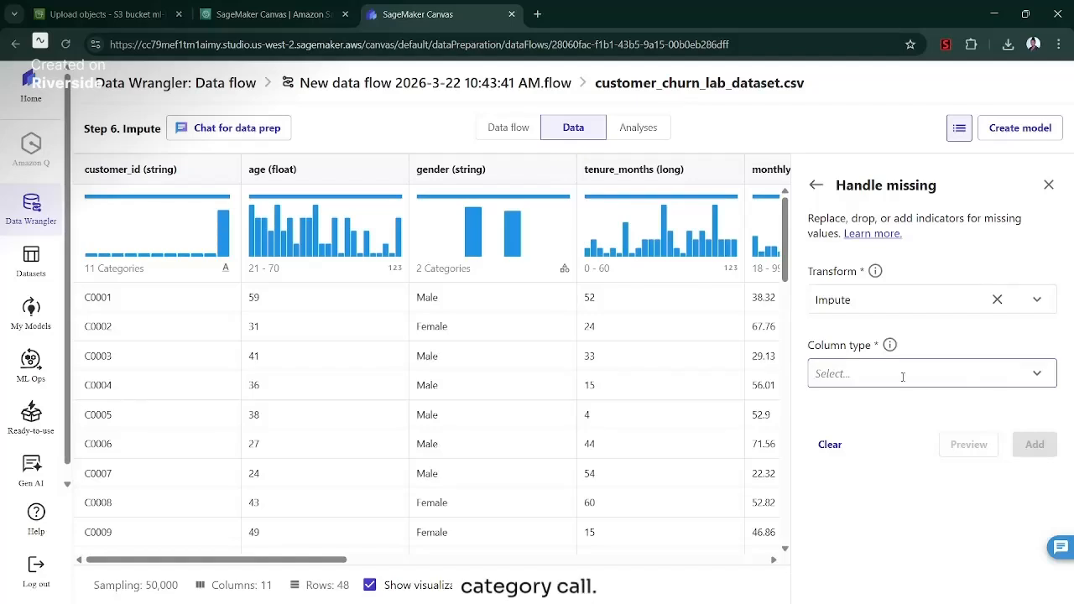
{"action": "left_click", "coordinate": [903, 376]}
{"action": "left_click", "coordinate": [875, 430]}
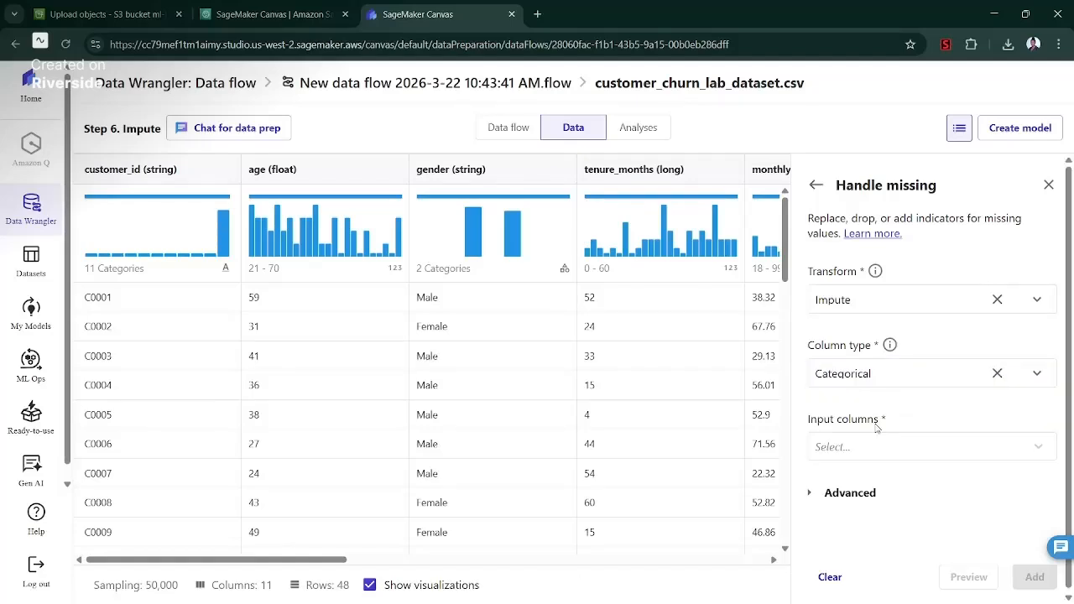
Choose contract_type, internet_service and payment_method as the input columns of the categorical imputation
{"action": "left_click", "coordinate": [882, 443]}
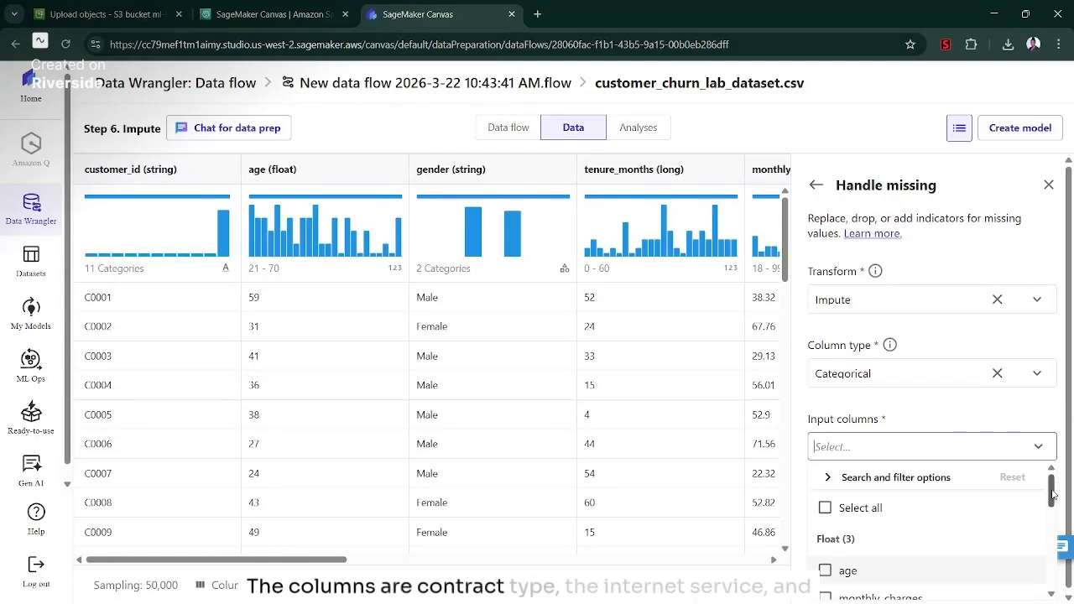
{"action": "left_click_drag", "start_coordinate": [1052, 495], "coordinate": [1053, 578]}
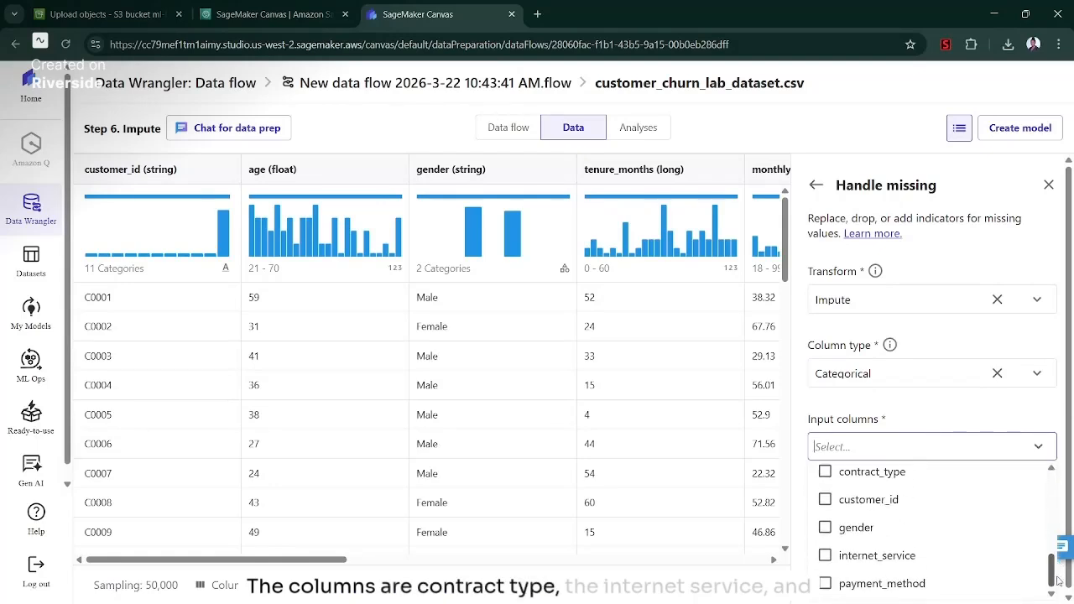
{"action": "left_click", "coordinate": [835, 472]}
{"action": "left_click", "coordinate": [833, 555]}
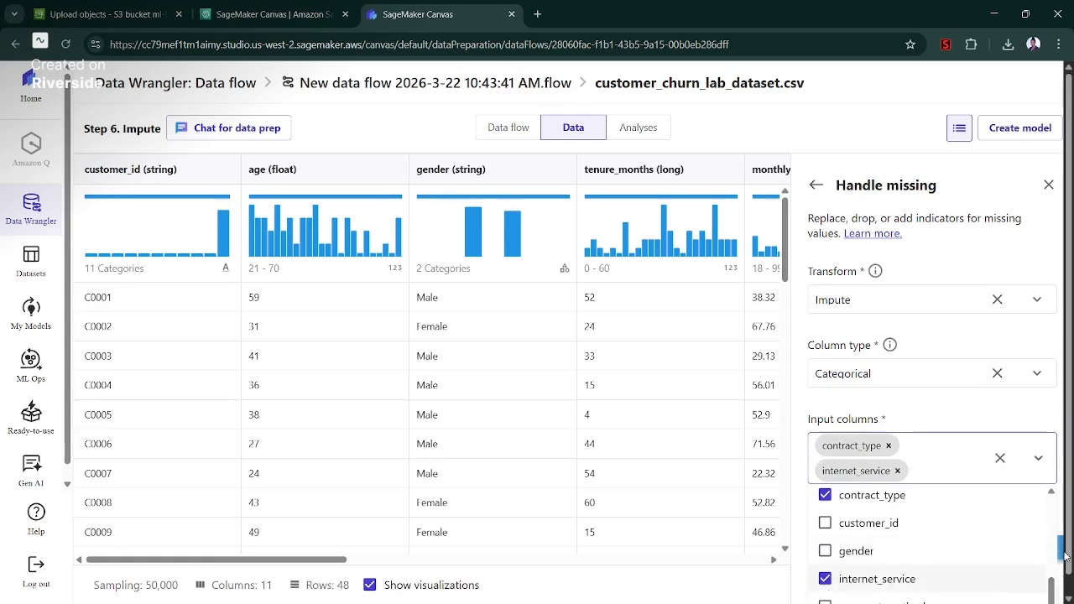
{"action": "scroll", "coordinate": [1064, 554], "scroll_direction": "down", "scroll_amount": 1}
{"action": "left_click", "coordinate": [830, 585]}
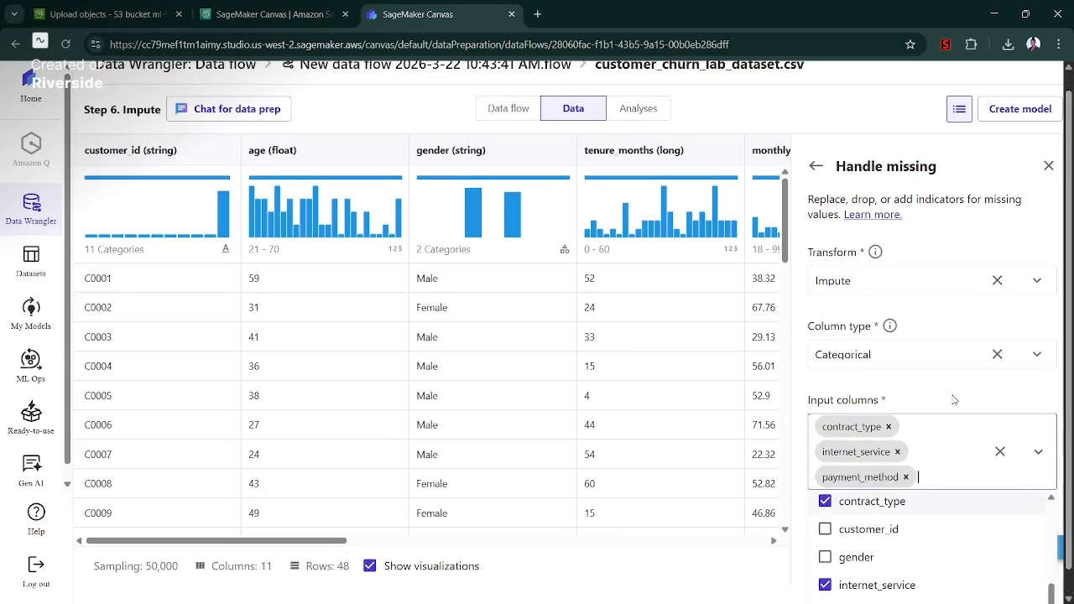
{"action": "left_click", "coordinate": [952, 399]}
{"action": "scroll", "coordinate": [922, 469], "scroll_direction": "down", "scroll_amount": 2}
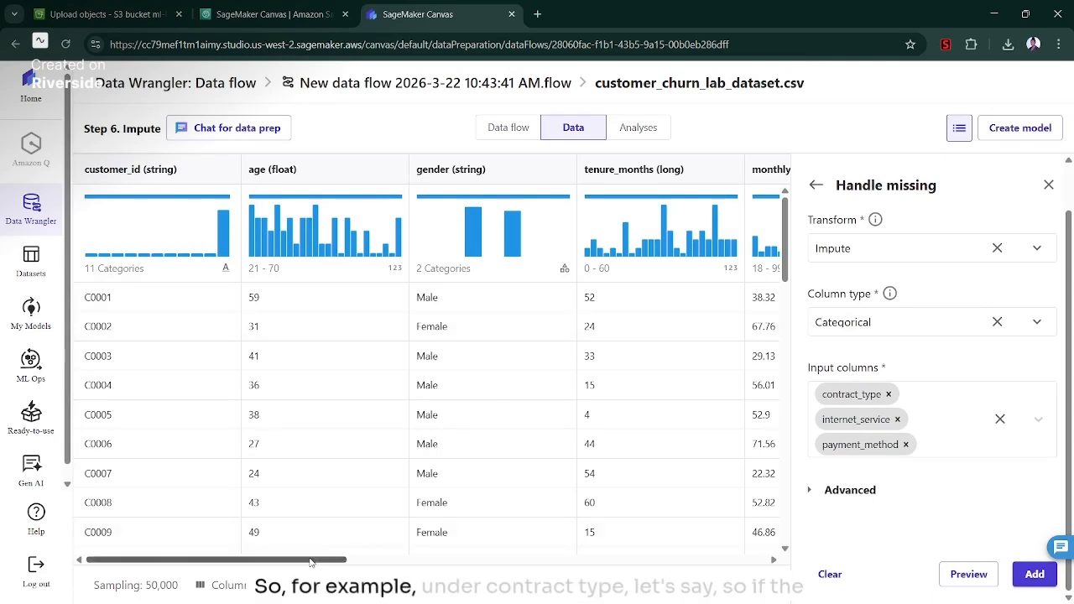
Check the values in the contract_type and internet_service columns and add the categorical impute transform to the data flow
{"action": "left_click_drag", "start_coordinate": [312, 560], "coordinate": [511, 548]}
{"action": "scroll", "coordinate": [512, 548], "scroll_direction": "right", "scroll_amount": 10}
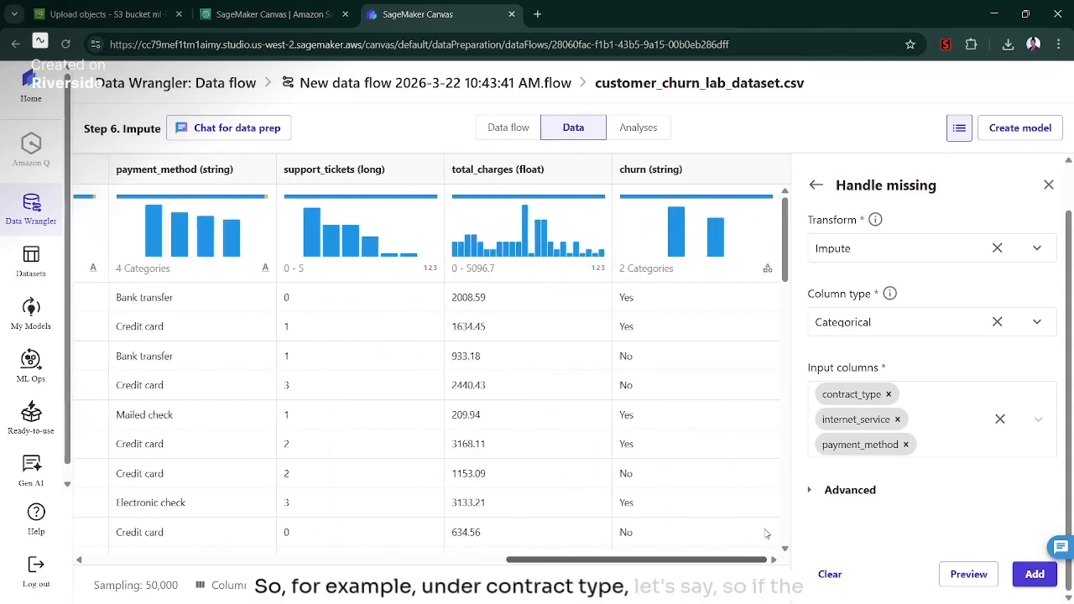
{"action": "scroll", "coordinate": [513, 534], "scroll_direction": "left", "scroll_amount": 10}
{"action": "scroll", "coordinate": [509, 533], "scroll_direction": "left", "scroll_amount": 1}
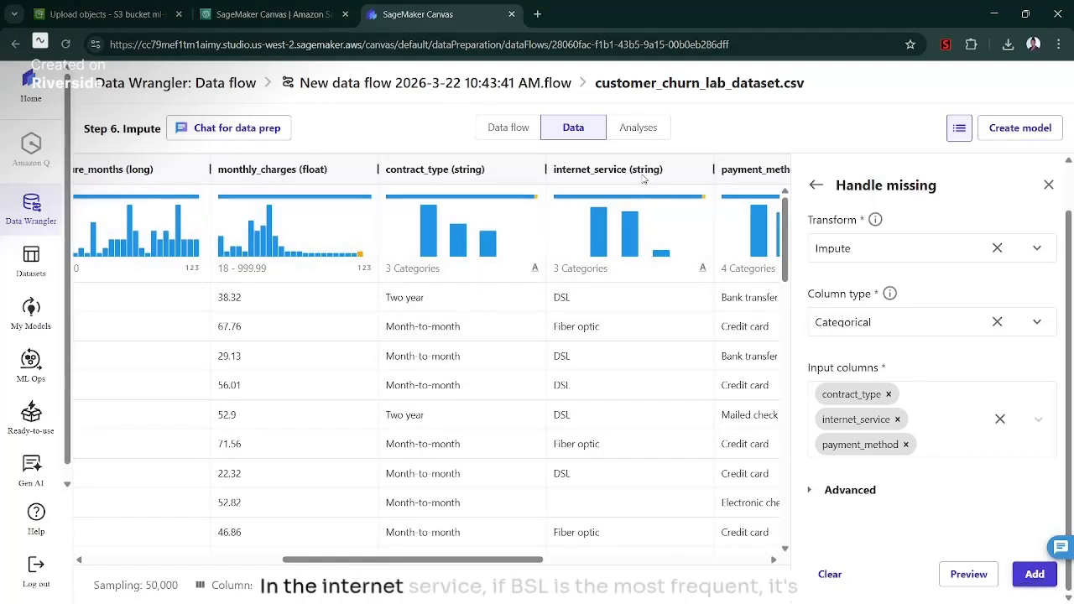
{"action": "left_click_drag", "start_coordinate": [568, 356], "coordinate": [553, 359]}
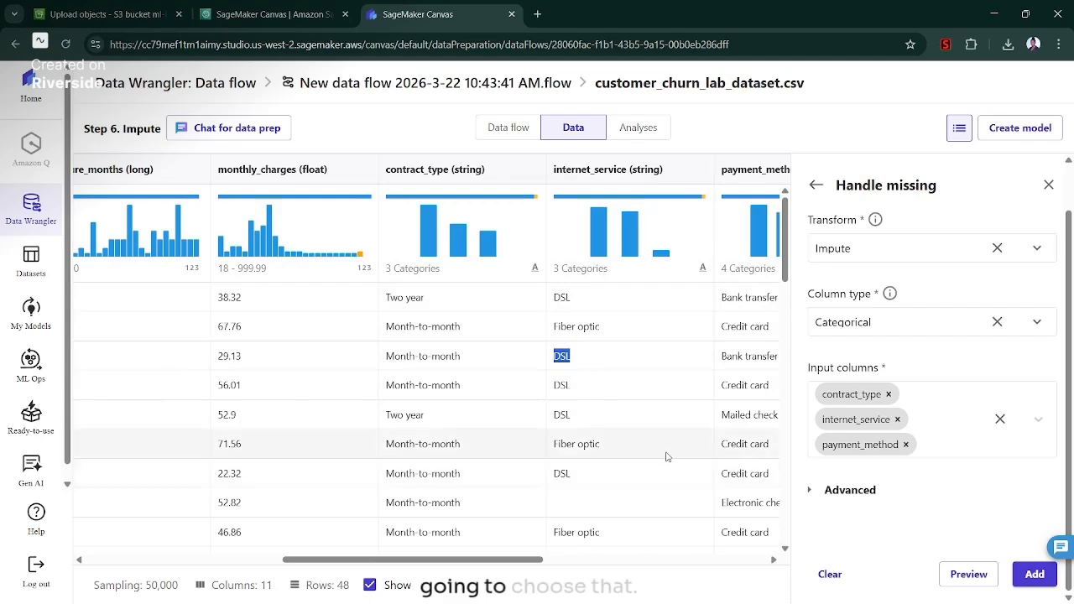
{"action": "left_click", "coordinate": [1033, 575]}
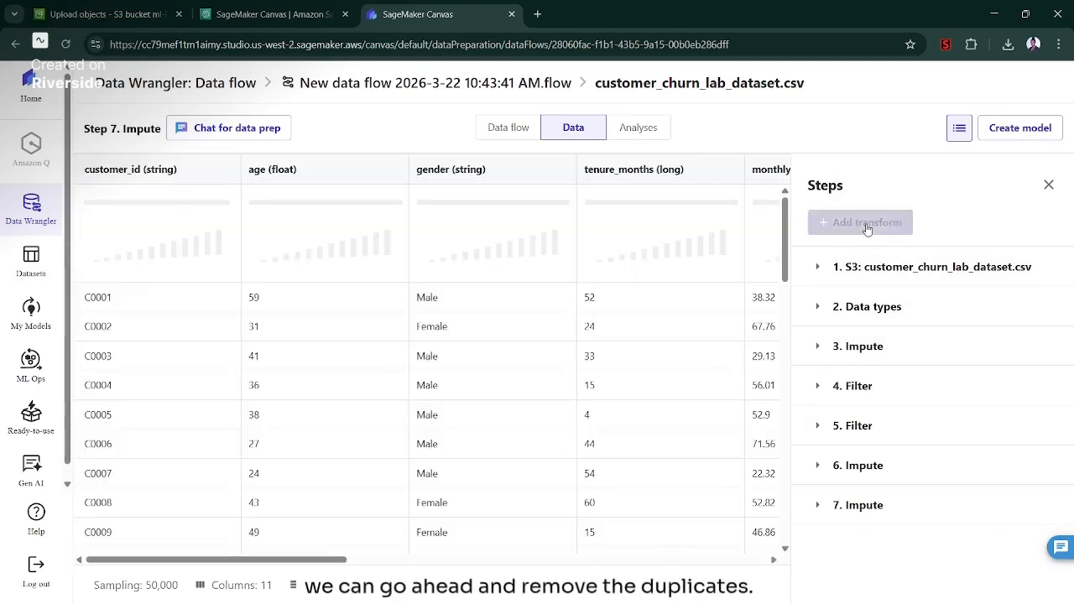
Preview a Manage rows transform that drops duplicates and add it to the data flow
{"action": "left_click", "coordinate": [867, 224]}
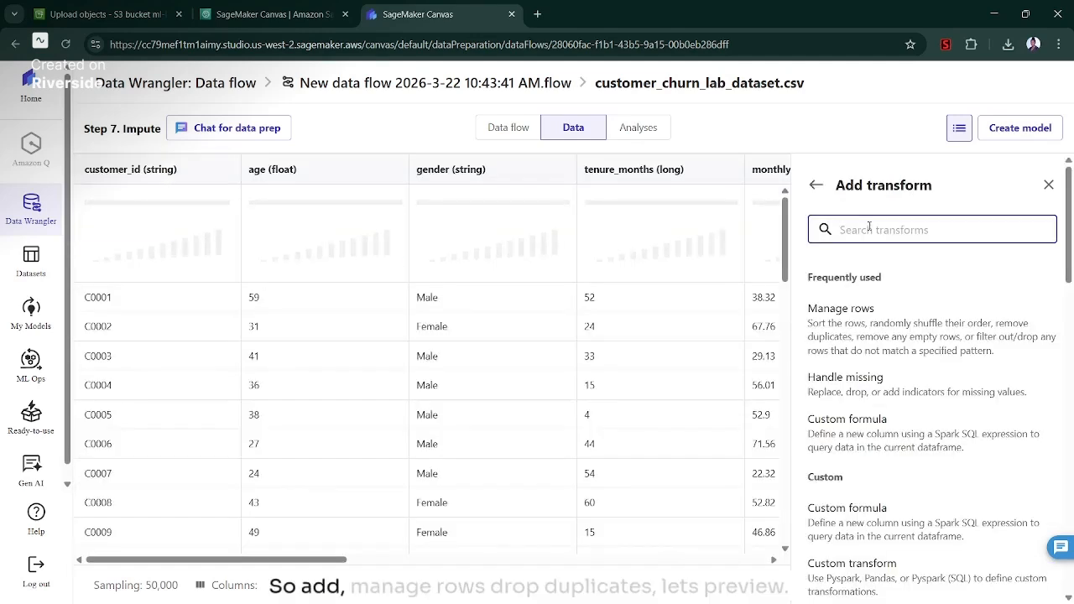
{"action": "left_click", "coordinate": [840, 308]}
{"action": "left_click", "coordinate": [967, 406]}
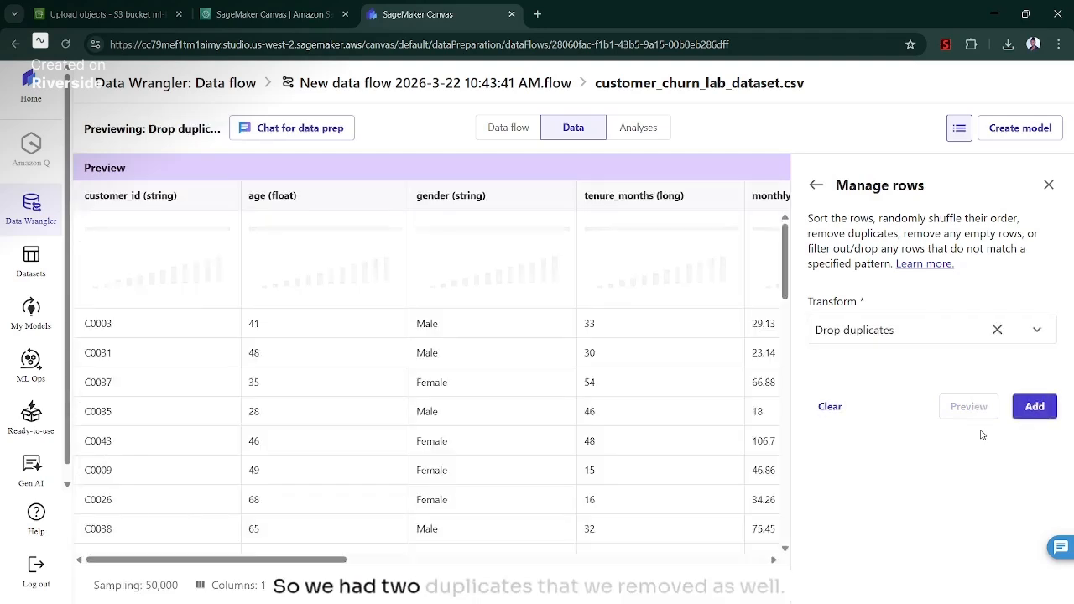
{"action": "left_click", "coordinate": [1033, 406]}
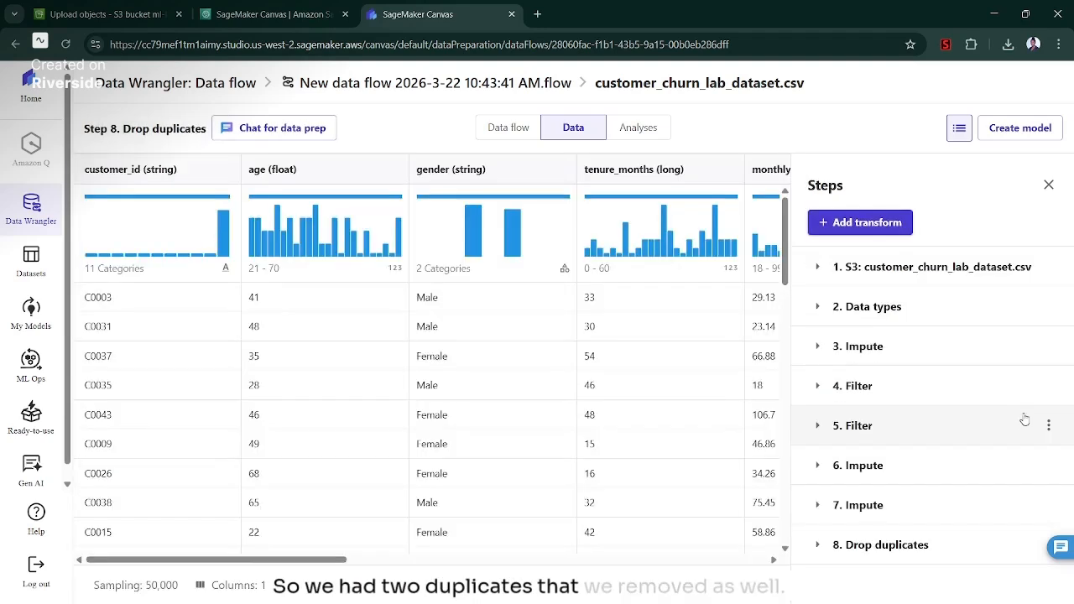
Start an Encode categorical transform on the deduplicated data using the One-hot encode method
{"action": "left_click", "coordinate": [852, 223]}
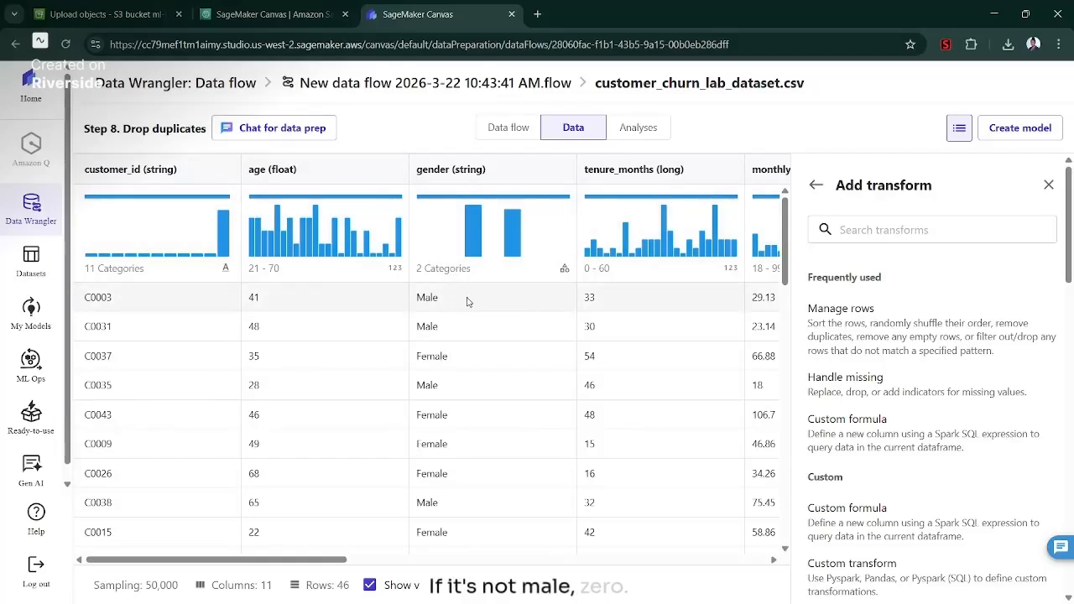
{"action": "left_click", "coordinate": [887, 232]}
{"action": "type", "text": "one"}
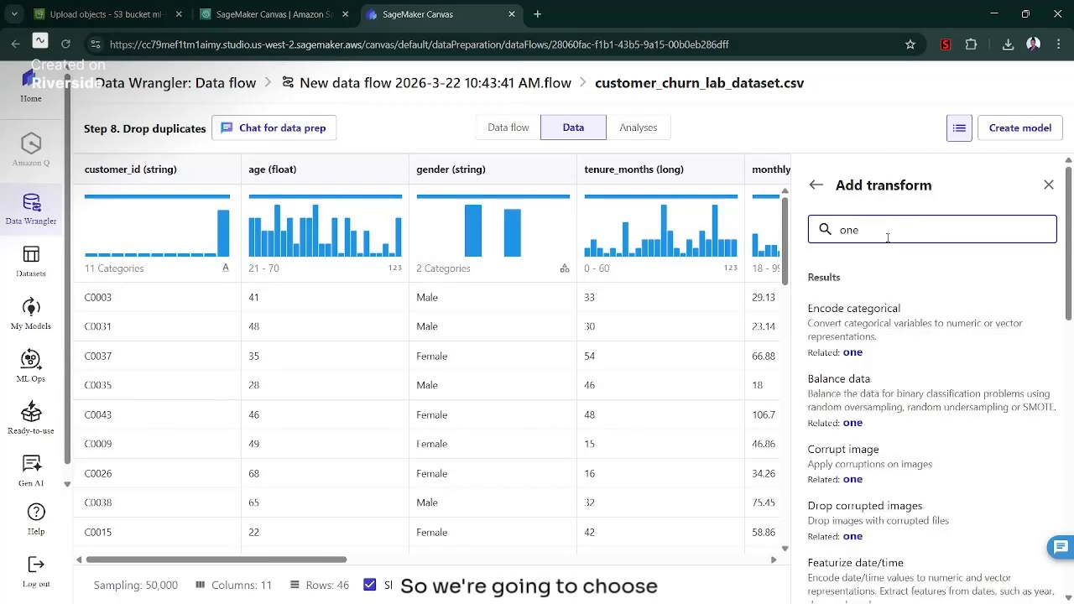
{"action": "left_click", "coordinate": [868, 339]}
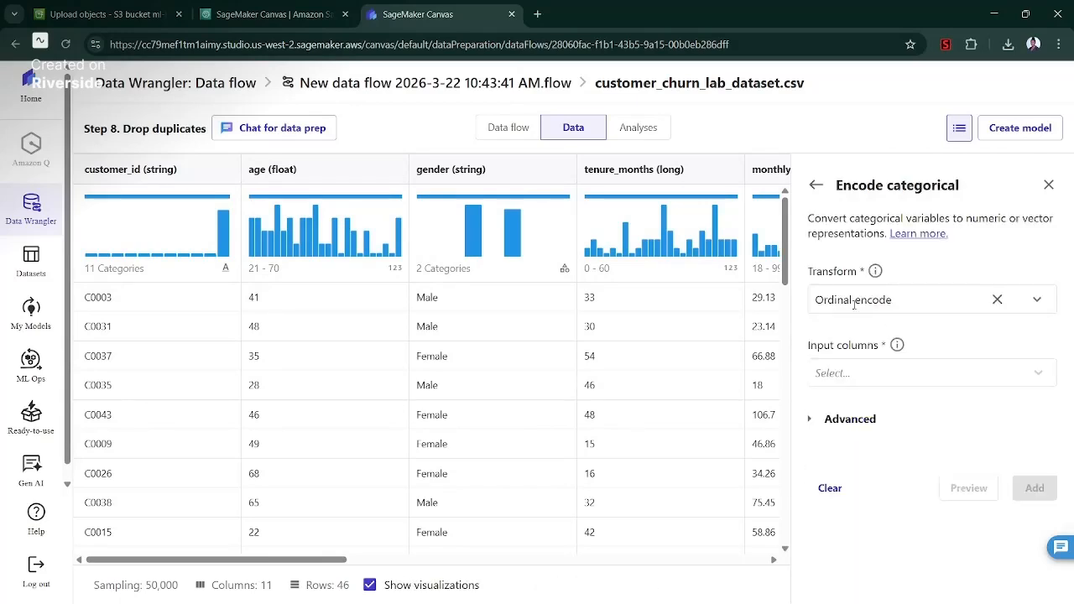
{"action": "left_click", "coordinate": [999, 304]}
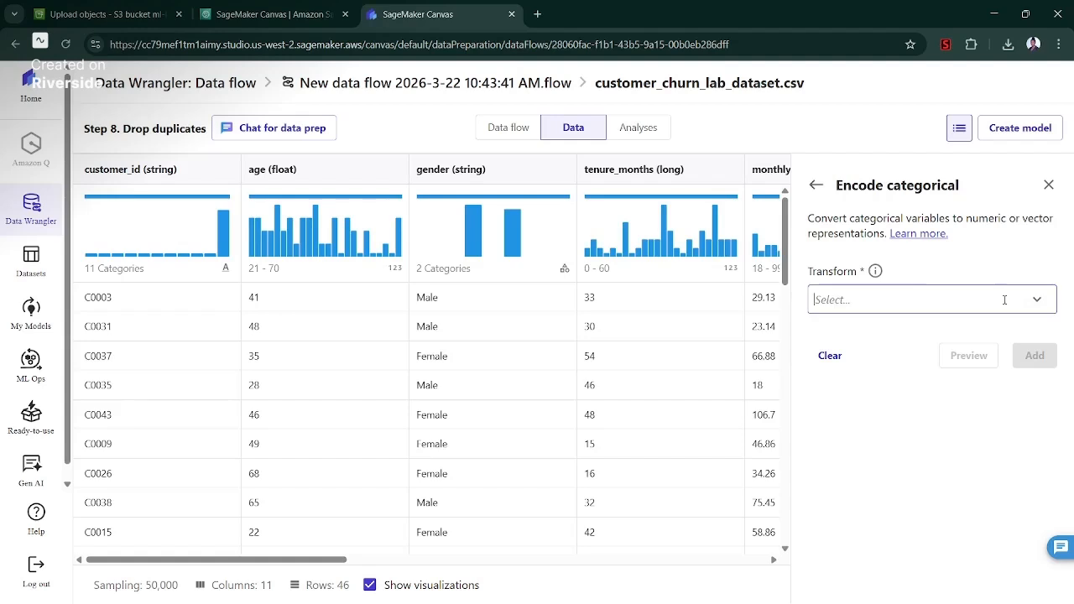
{"action": "left_click", "coordinate": [1028, 300]}
{"action": "left_click", "coordinate": [911, 359]}
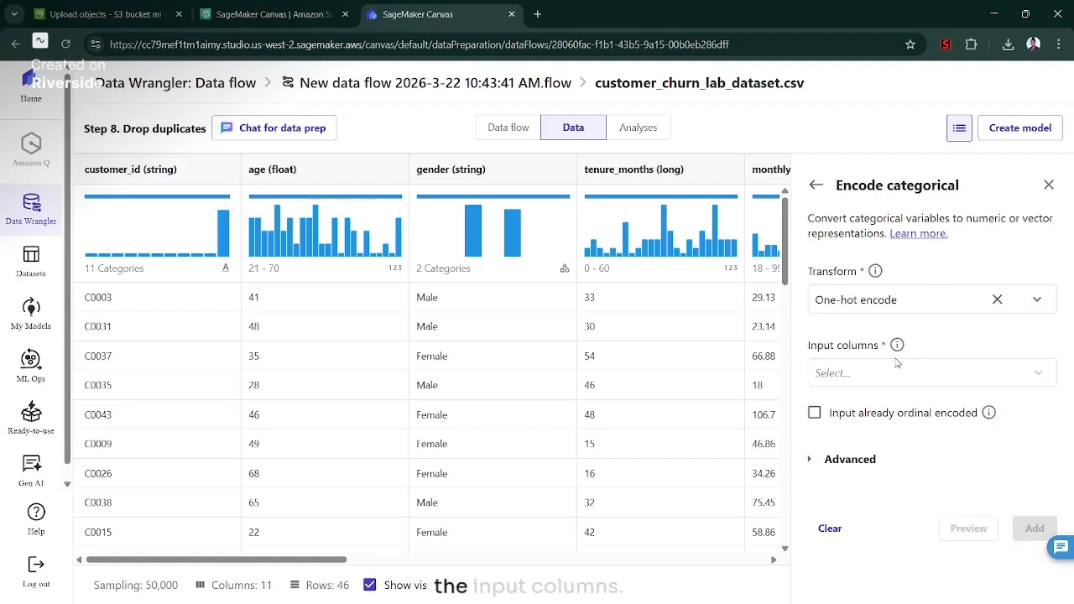
Choose gender, contract_type, internet_service and payment_method as the input columns of the one-hot encoding
{"action": "left_click", "coordinate": [892, 374]}
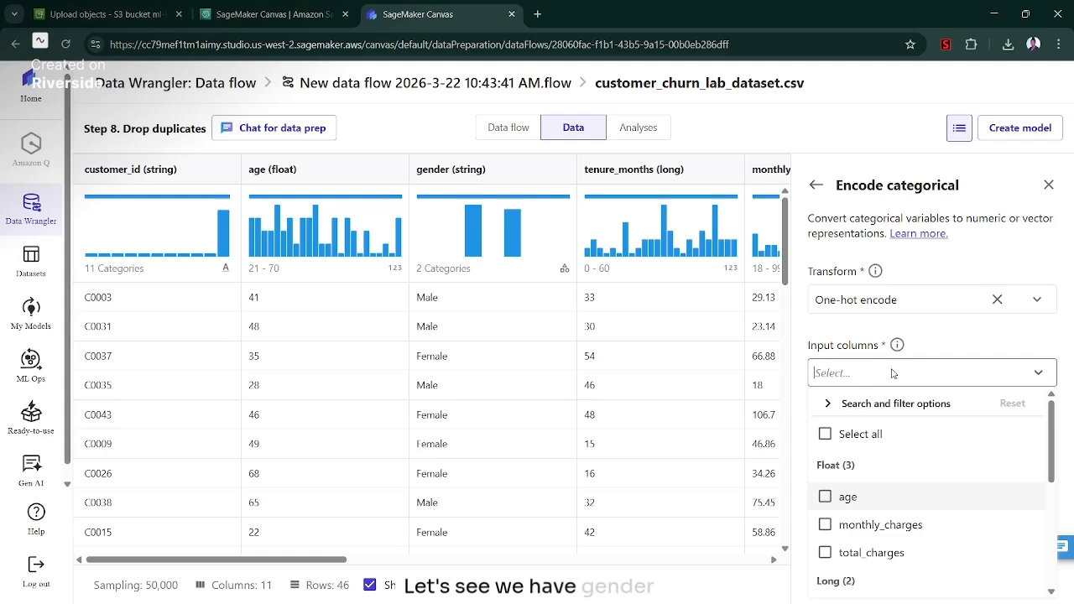
{"action": "scroll", "coordinate": [965, 503], "scroll_direction": "down", "scroll_amount": 5}
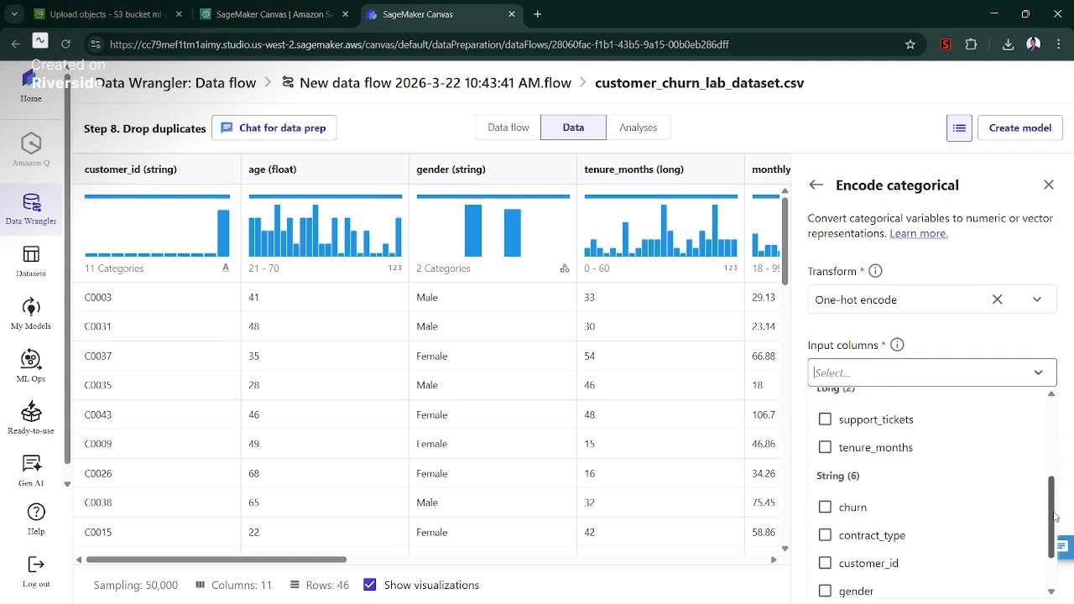
{"action": "left_click", "coordinate": [839, 526]}
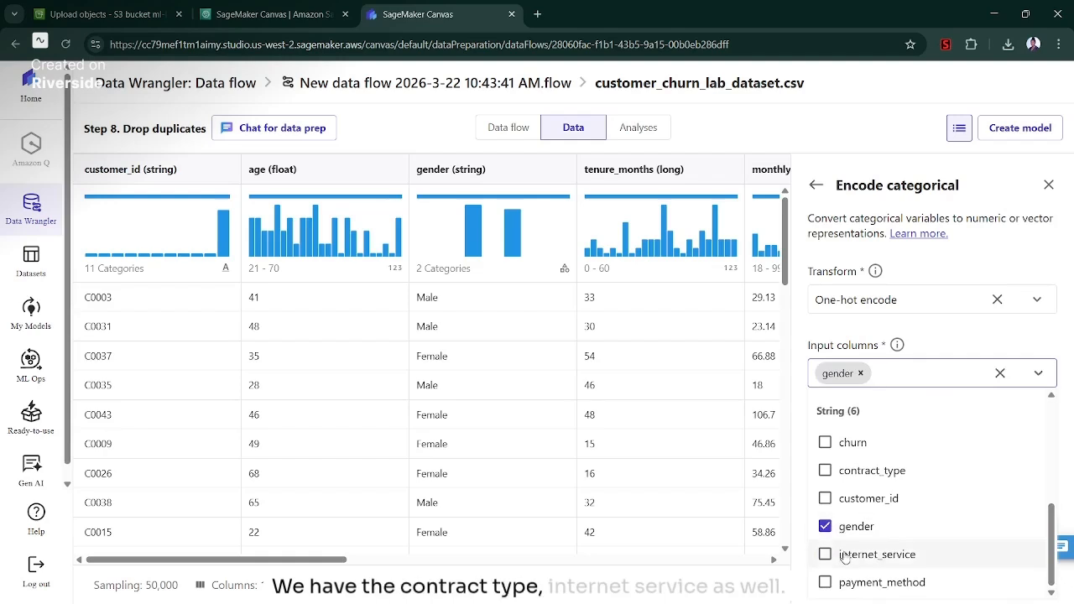
{"action": "left_click", "coordinate": [843, 475]}
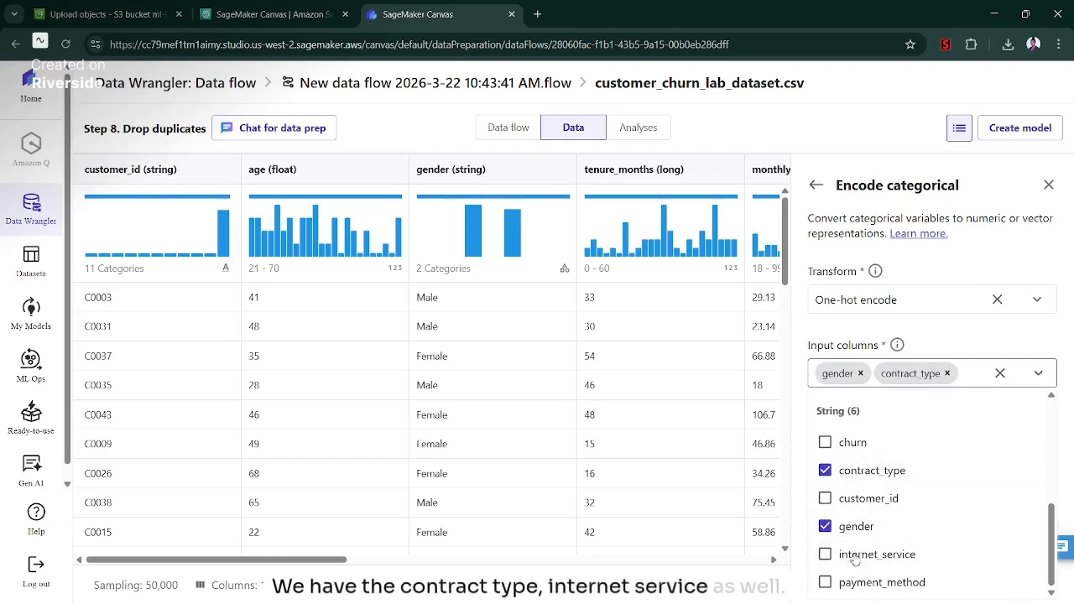
{"action": "left_click", "coordinate": [850, 555]}
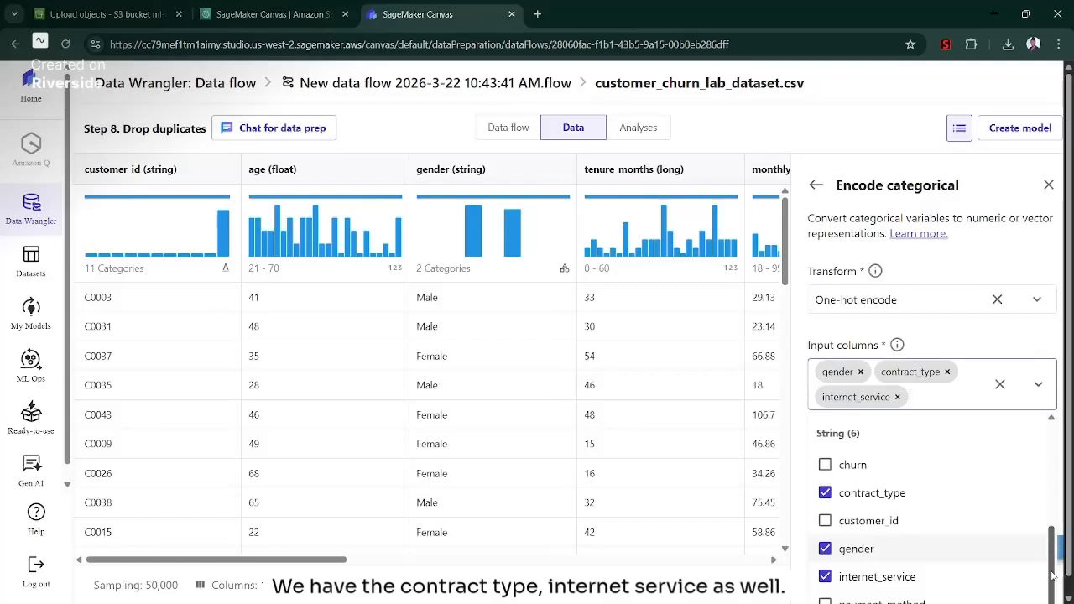
{"action": "scroll", "coordinate": [1070, 544], "scroll_direction": "down", "scroll_amount": 1}
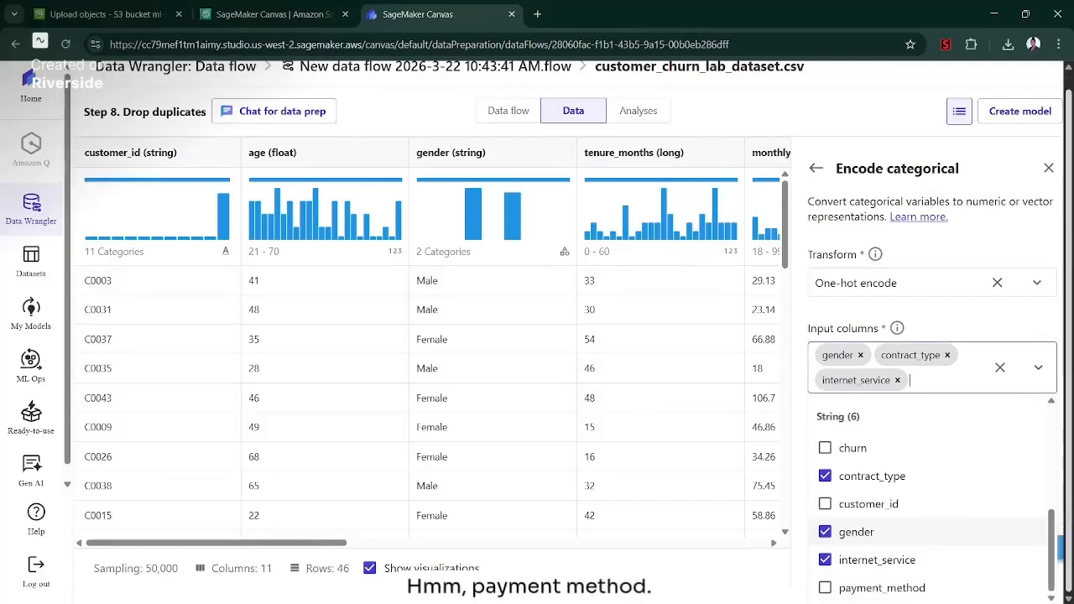
{"action": "left_click", "coordinate": [944, 588]}
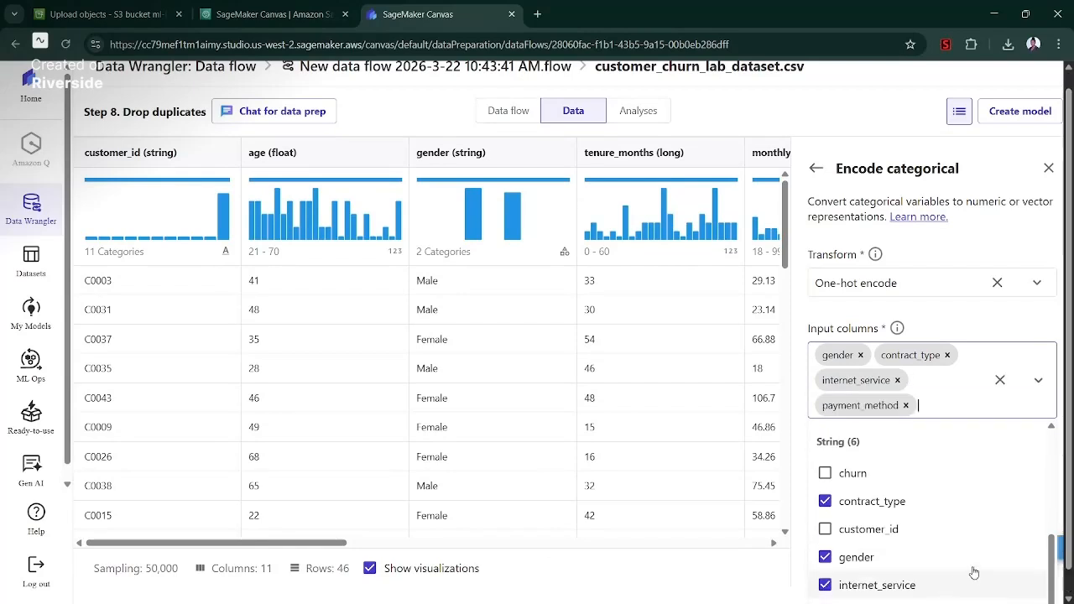
{"action": "scroll", "coordinate": [1050, 544], "scroll_direction": "down", "scroll_amount": 1}
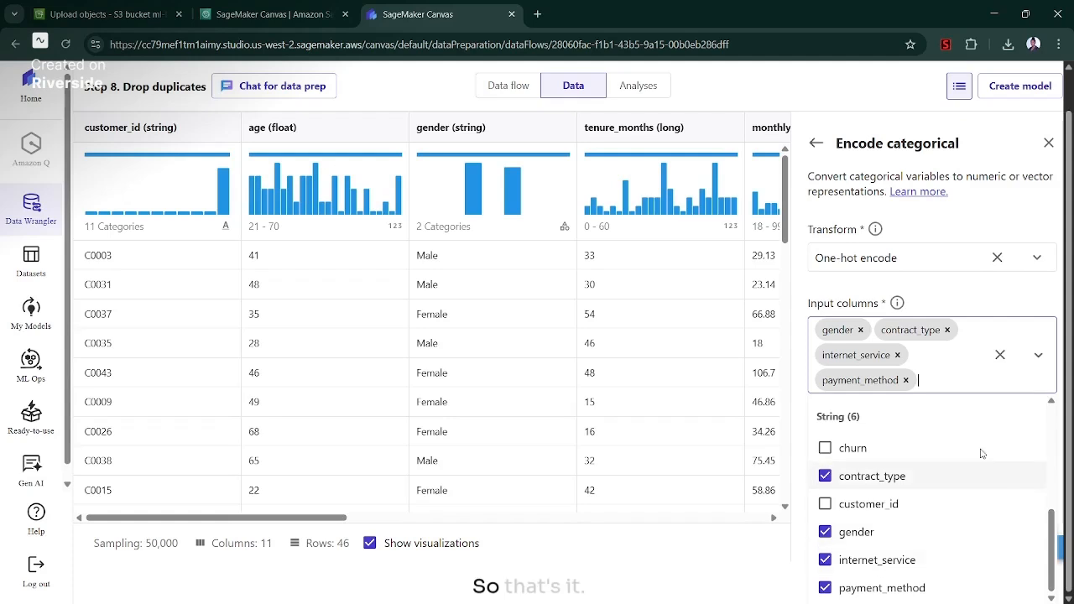
{"action": "left_click", "coordinate": [996, 304]}
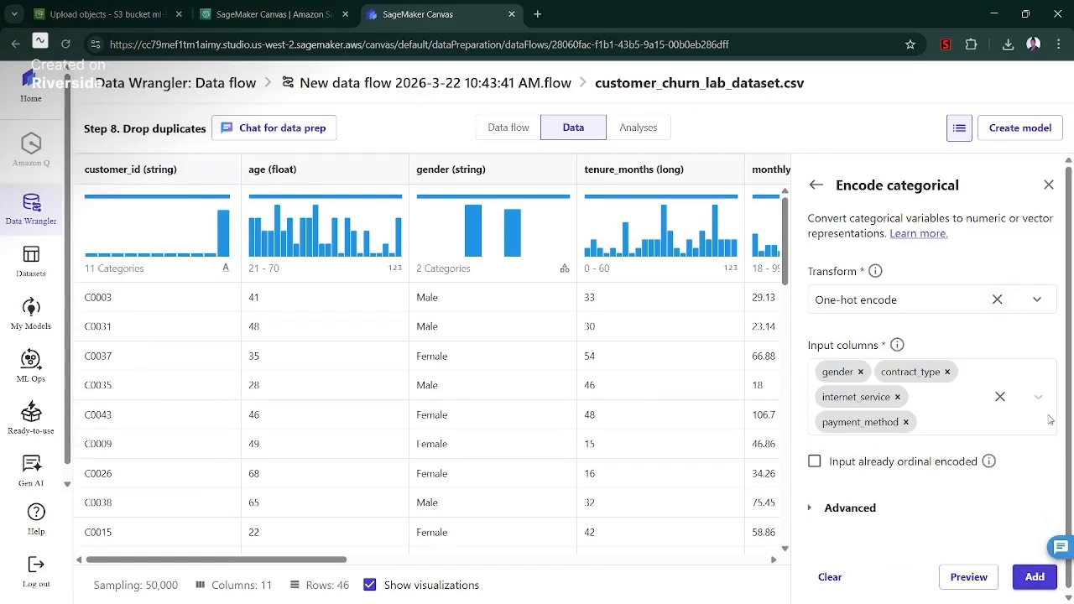
Set the one-hot encoding's output style to Columns and preview the transform
{"action": "left_click", "coordinate": [848, 507]}
{"action": "scroll", "coordinate": [1072, 330], "scroll_direction": "down", "scroll_amount": 3}
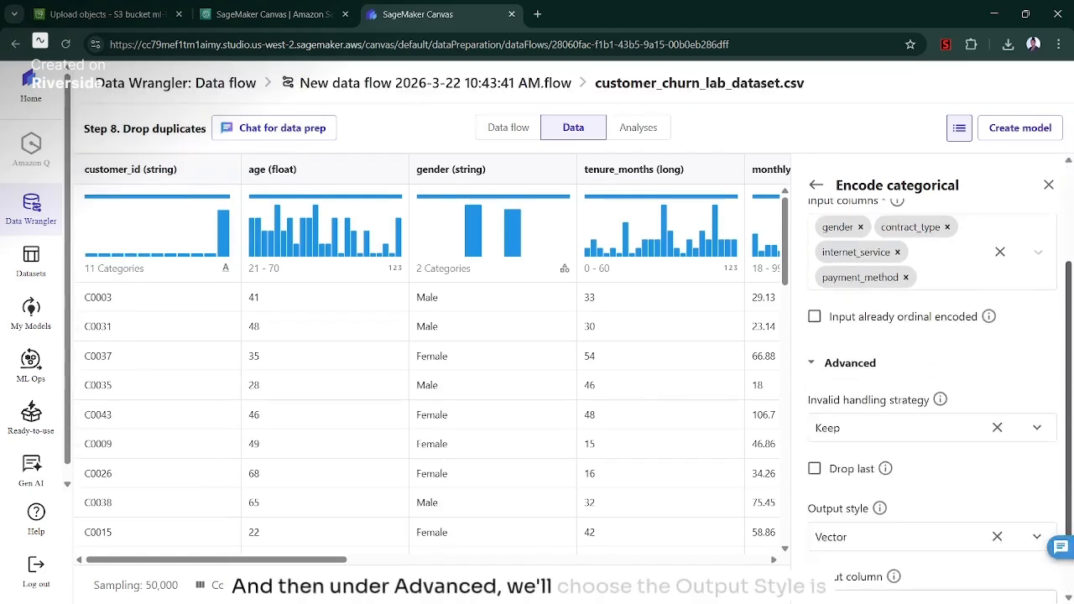
{"action": "left_click", "coordinate": [1035, 441]}
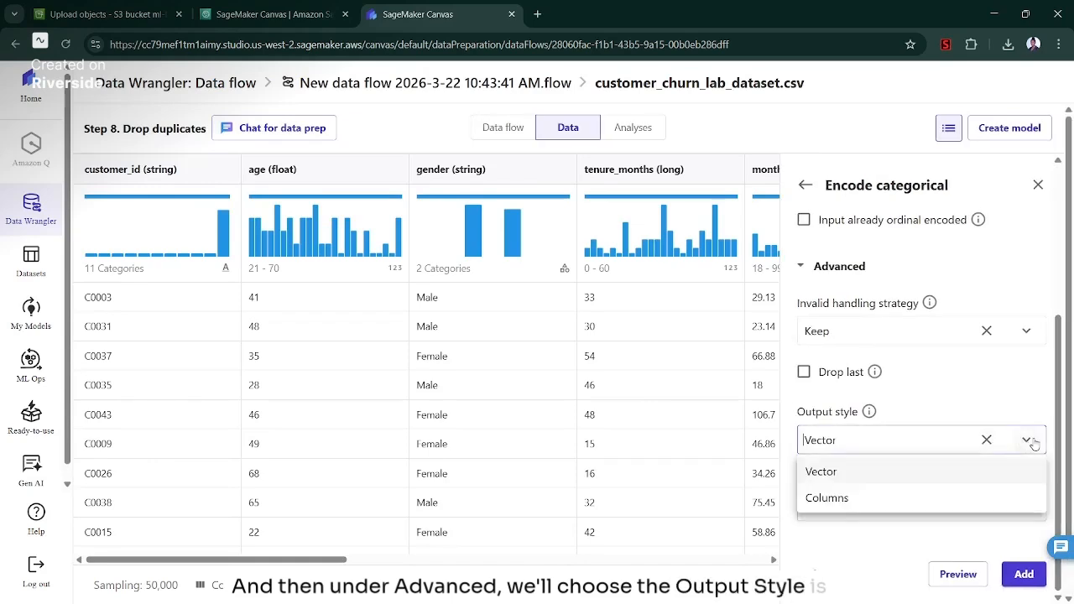
{"action": "left_click", "coordinate": [924, 496]}
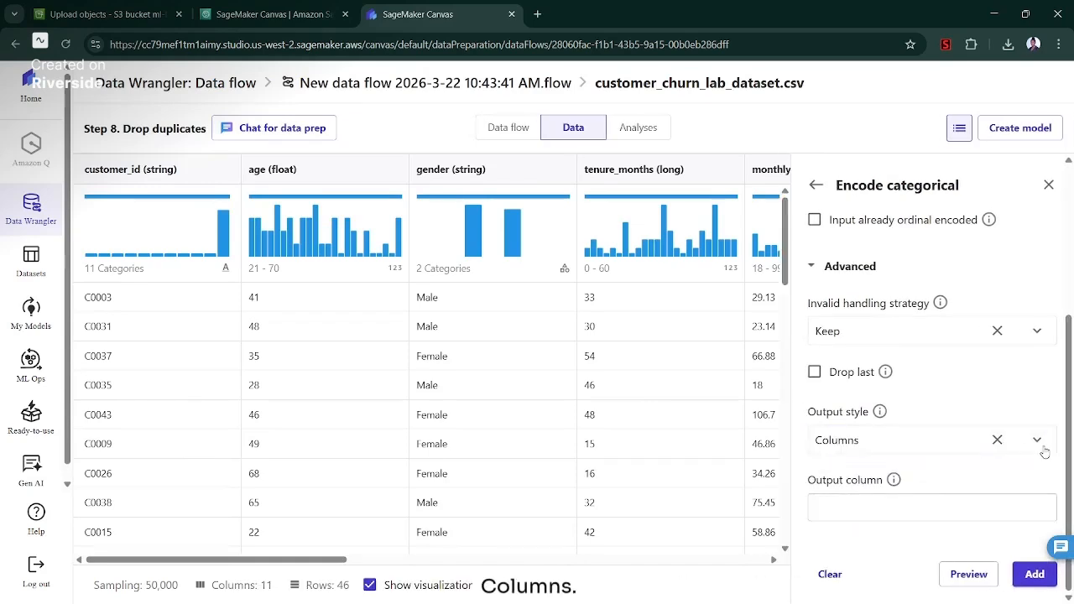
{"action": "left_click", "coordinate": [968, 574]}
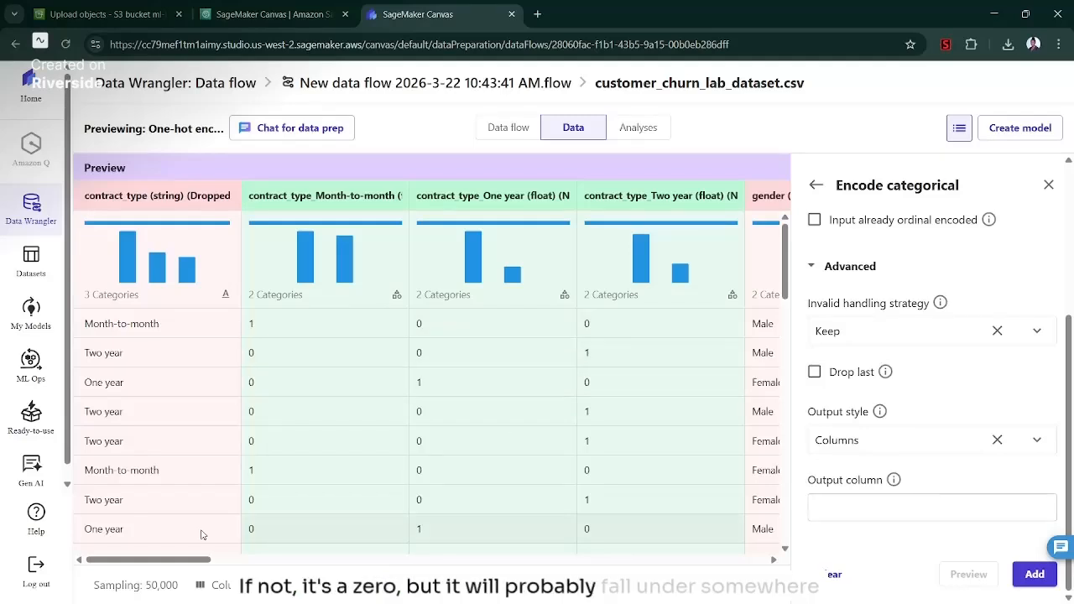
Review the previewed contract_type, gender and internet_service columns and add the one-hot encode transform to the data flow
{"action": "left_click_drag", "start_coordinate": [187, 559], "coordinate": [75, 560]}
{"action": "left_click", "coordinate": [643, 559]}
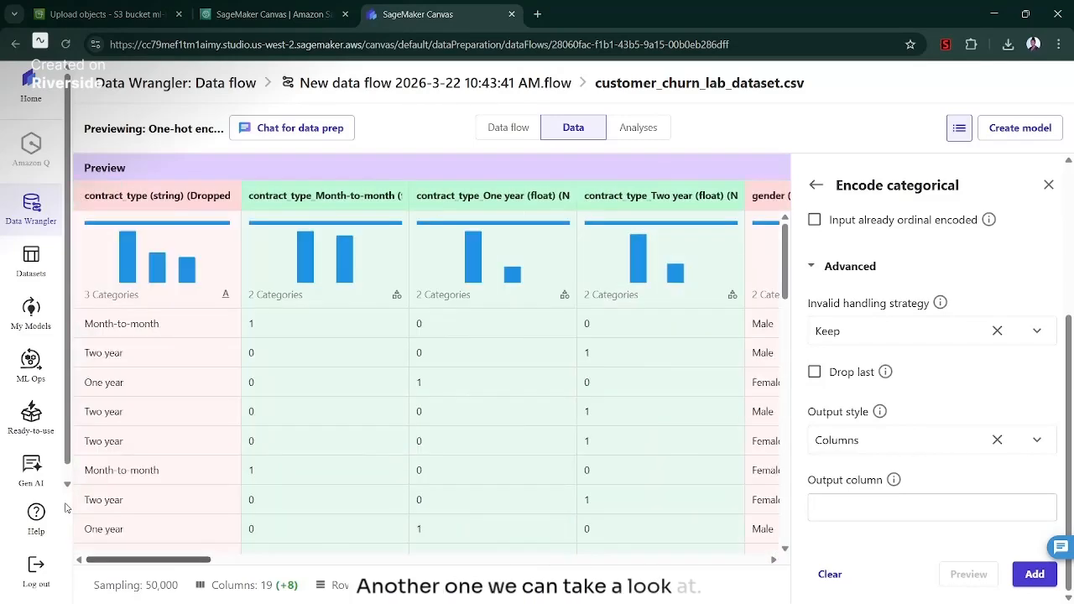
{"action": "scroll", "coordinate": [190, 511], "scroll_direction": "right", "scroll_amount": 10}
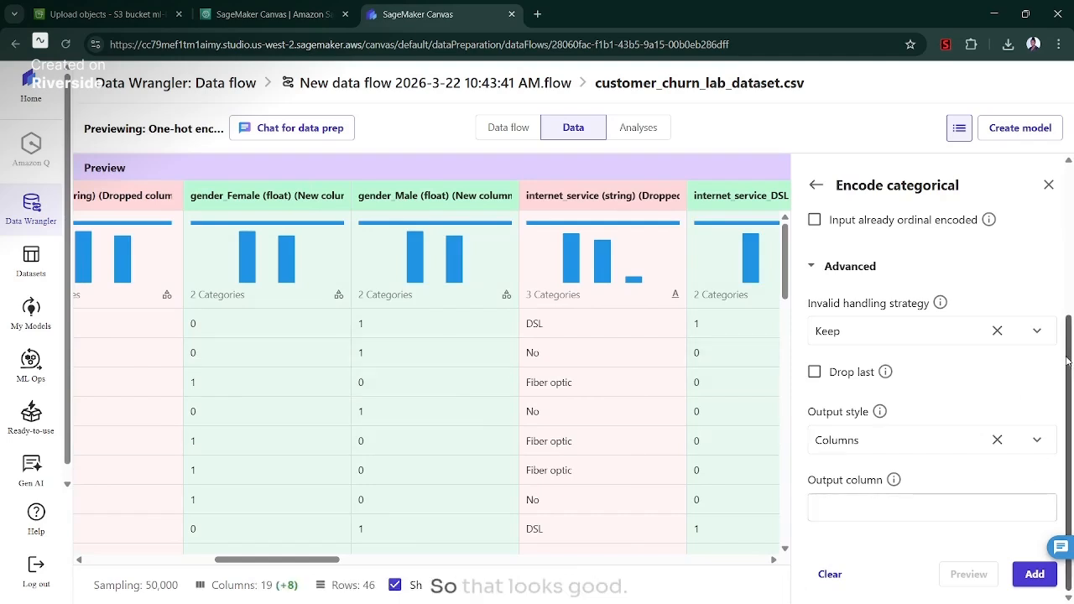
{"action": "scroll", "coordinate": [1070, 404], "scroll_direction": "up", "scroll_amount": 3}
{"action": "scroll", "coordinate": [1070, 405], "scroll_direction": "down", "scroll_amount": 3}
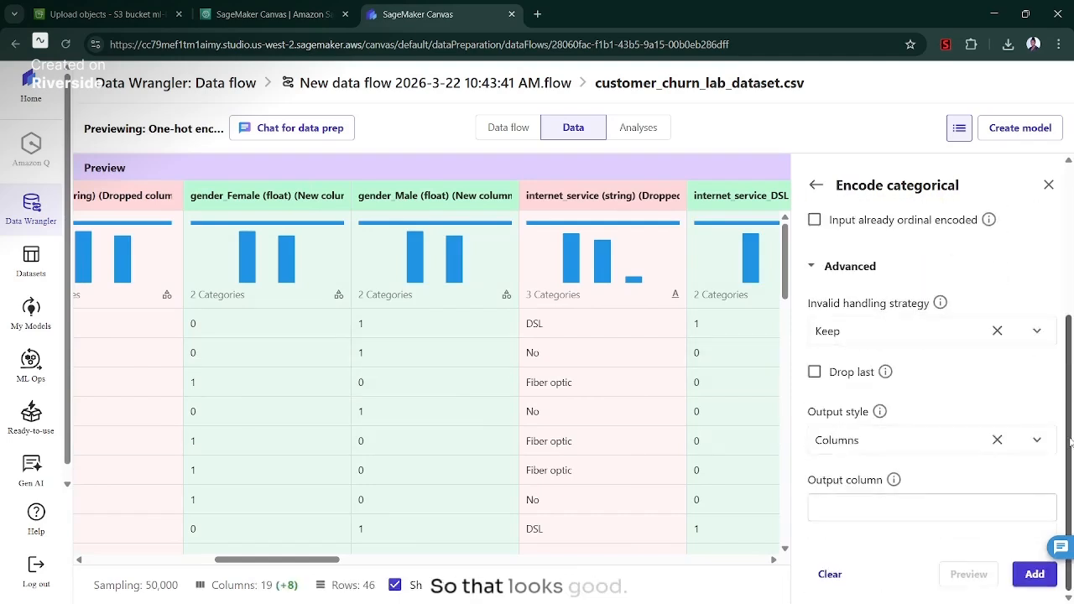
{"action": "left_click", "coordinate": [1034, 574]}
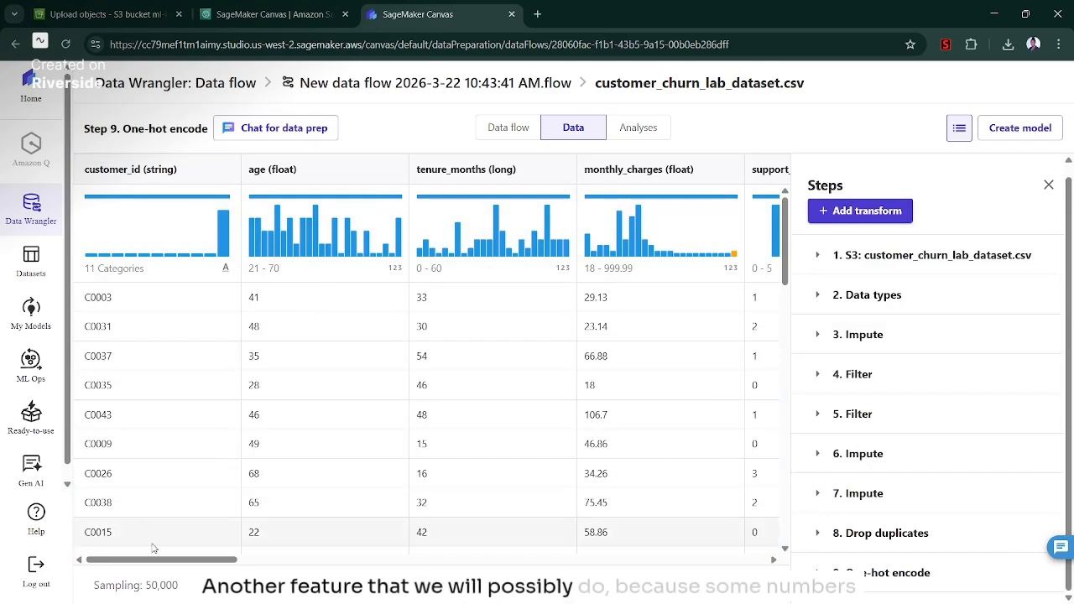
Examine the values in the numeric columns of the encoded dataset down to its last rows
{"action": "mouse_move", "coordinate": [159, 560]}
{"action": "left_mouse_down"}
{"action": "mouse_move", "coordinate": [211, 562]}
{"action": "mouse_move", "coordinate": [147, 562]}
{"action": "left_mouse_up"}
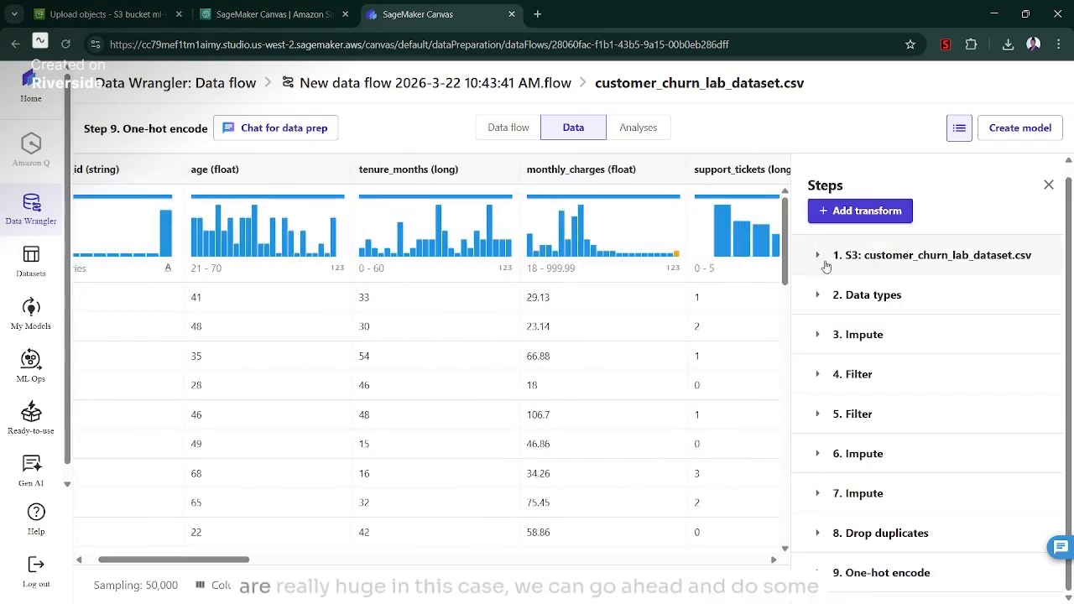
{"action": "scroll", "coordinate": [774, 453], "scroll_direction": "down", "scroll_amount": 10}
{"action": "scroll", "coordinate": [774, 453], "scroll_direction": "down", "scroll_amount": 4}
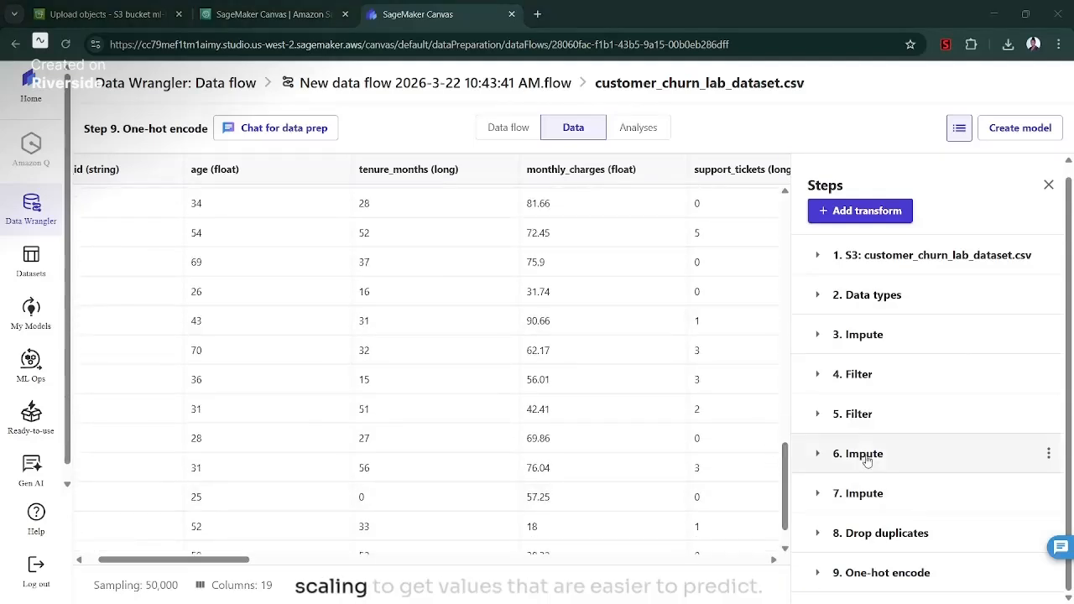
{"action": "scroll", "coordinate": [786, 503], "scroll_direction": "down", "scroll_amount": 1}
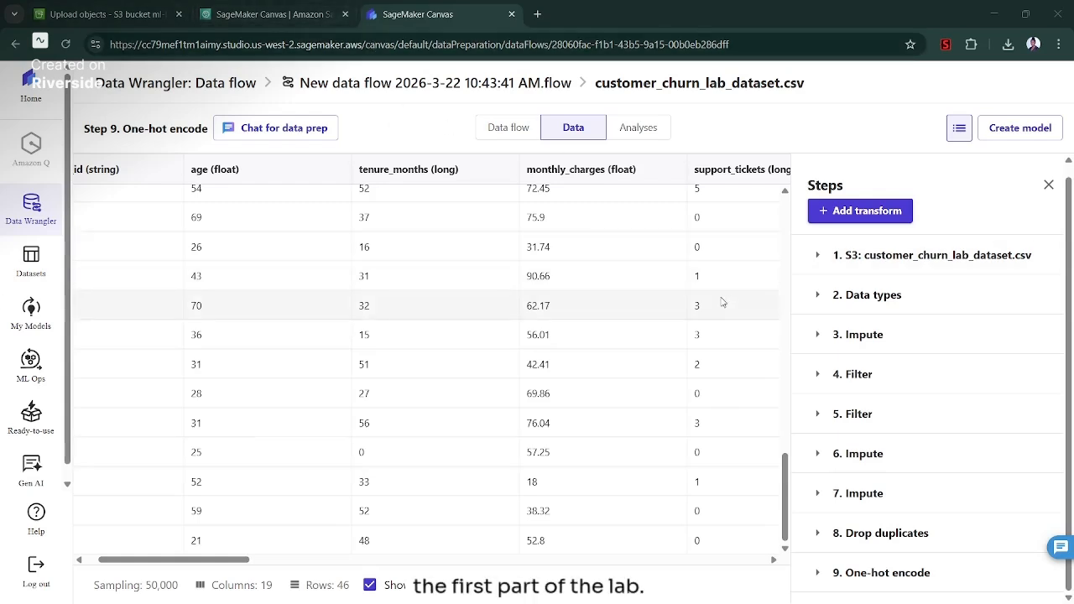
{"action": "left_click", "coordinate": [511, 133]}
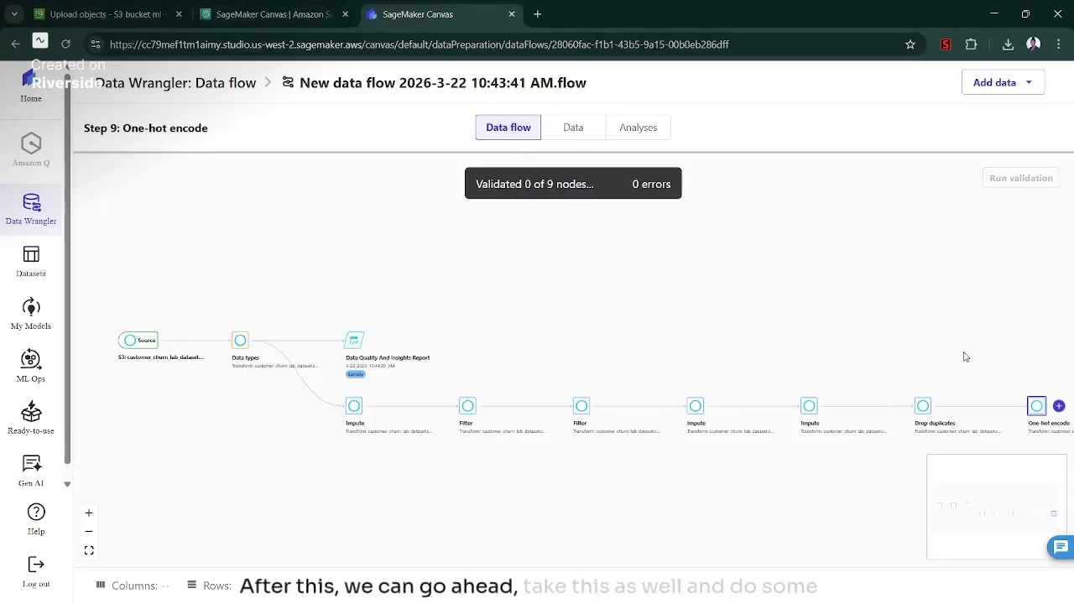
{"action": "scroll", "coordinate": [1044, 411], "scroll_direction": "right", "scroll_amount": 3}
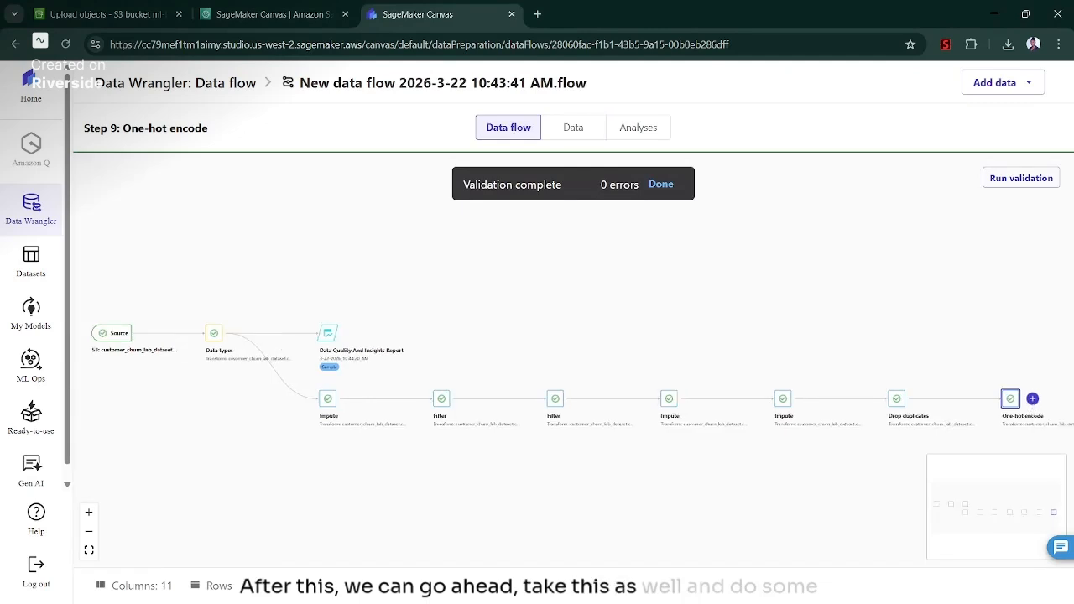
{"action": "left_click", "coordinate": [906, 398]}
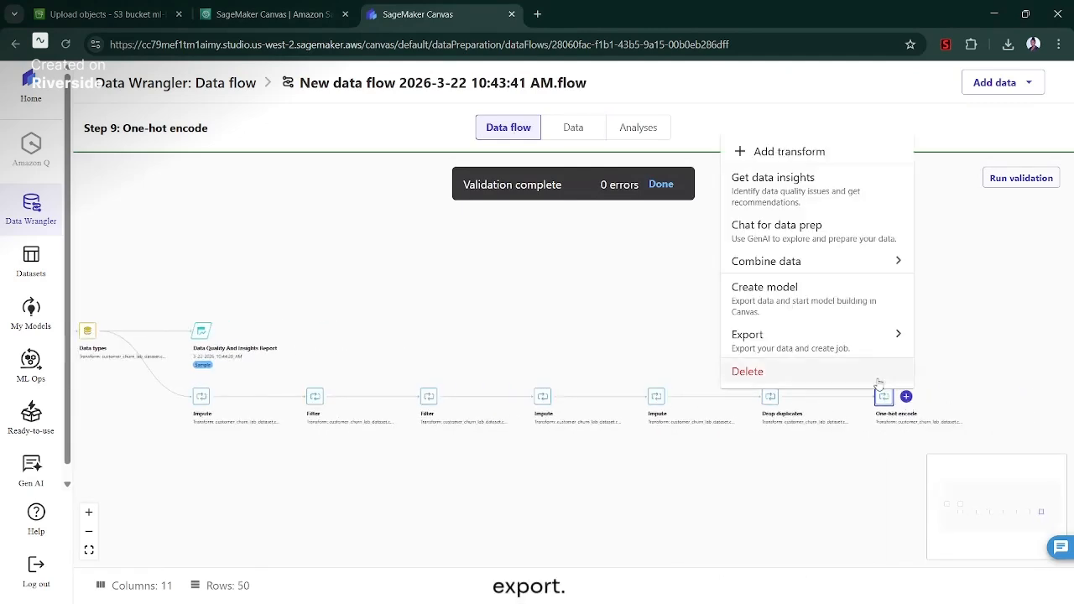
{"action": "mouse_move", "coordinate": [846, 348]}
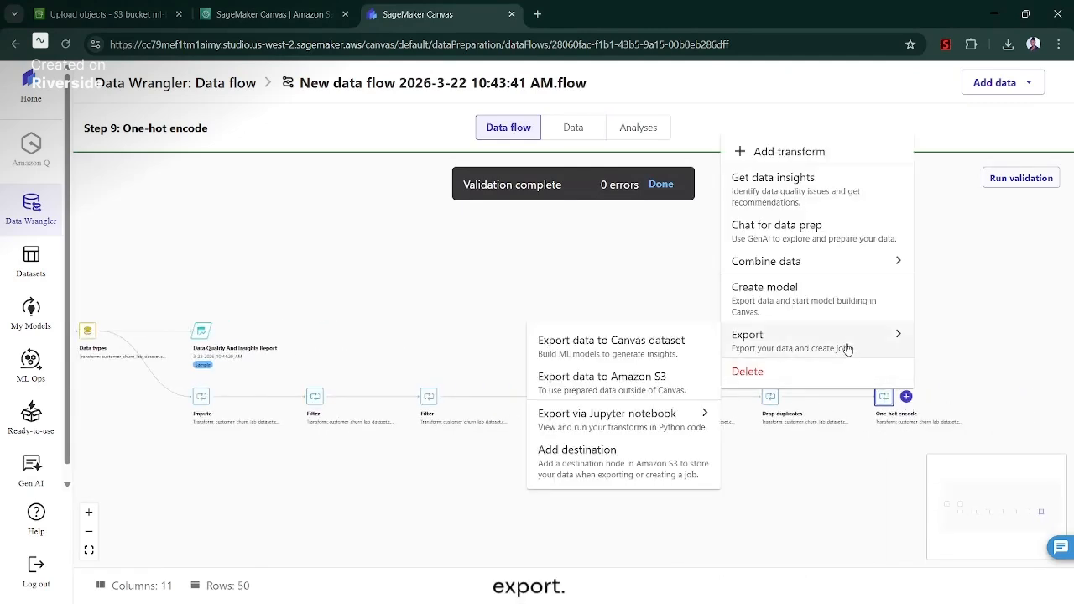
{"action": "left_click", "coordinate": [657, 385]}
{"action": "left_click", "coordinate": [950, 352]}
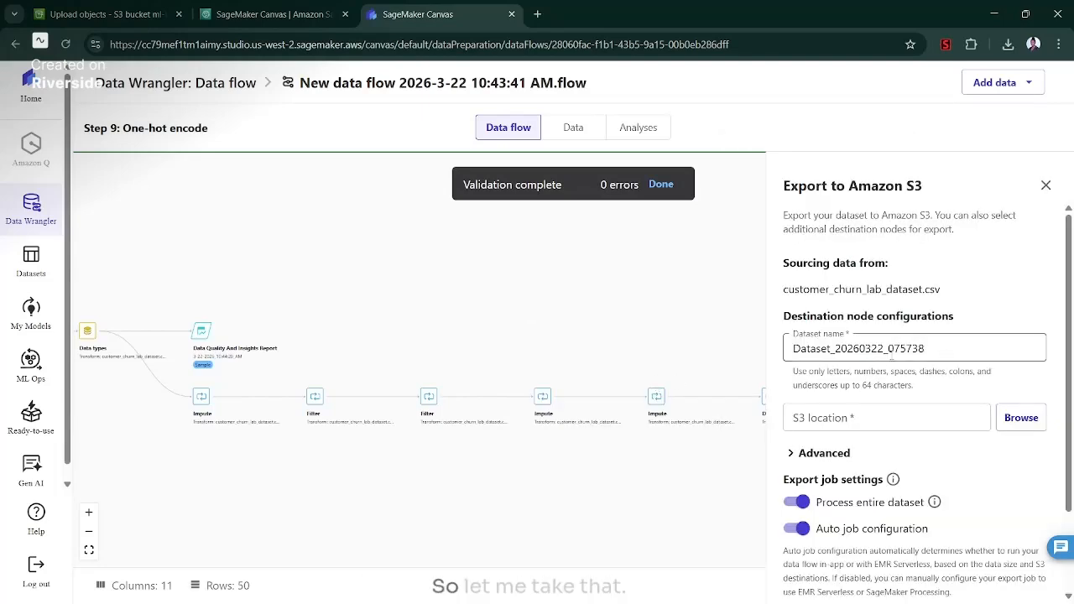
{"action": "left_click", "coordinate": [717, 353]}
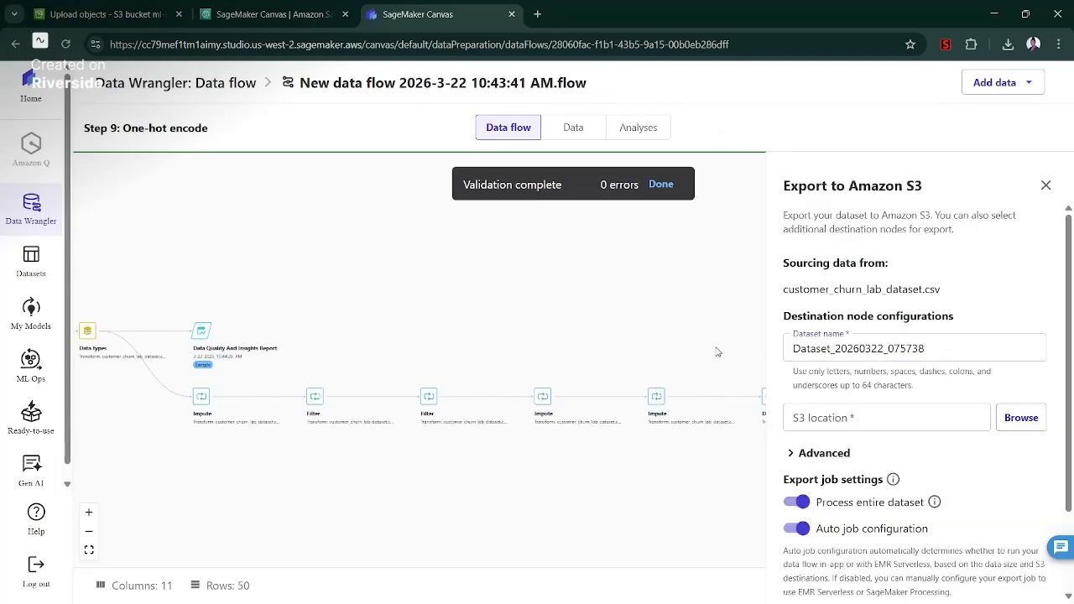
{"action": "left_click", "coordinate": [1047, 187]}
{"action": "left_click", "coordinate": [906, 396]}
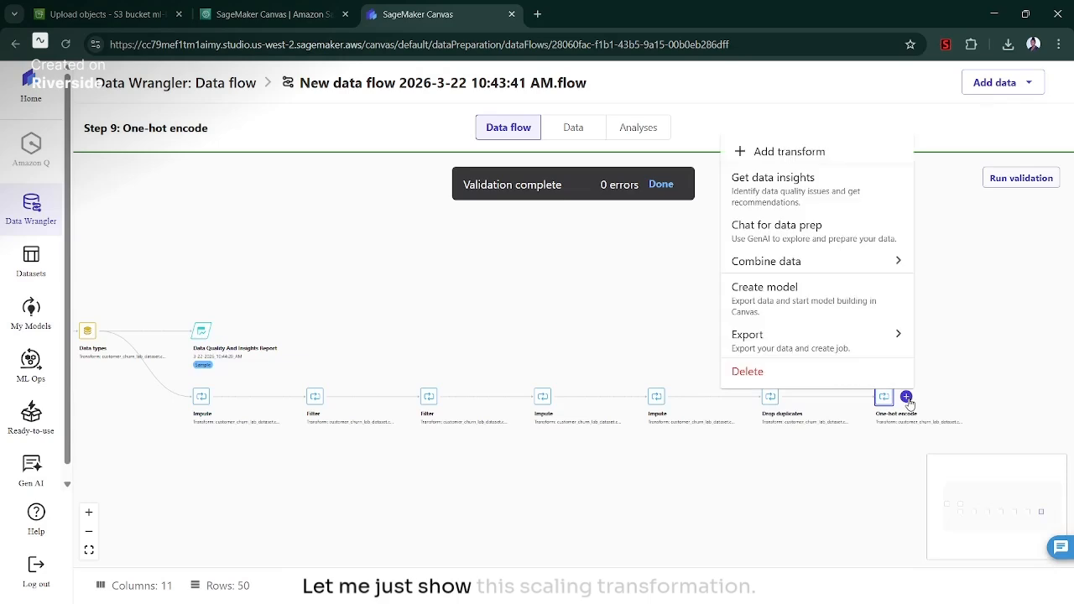
{"action": "left_click", "coordinate": [600, 124]}
{"action": "left_click", "coordinate": [600, 126]}
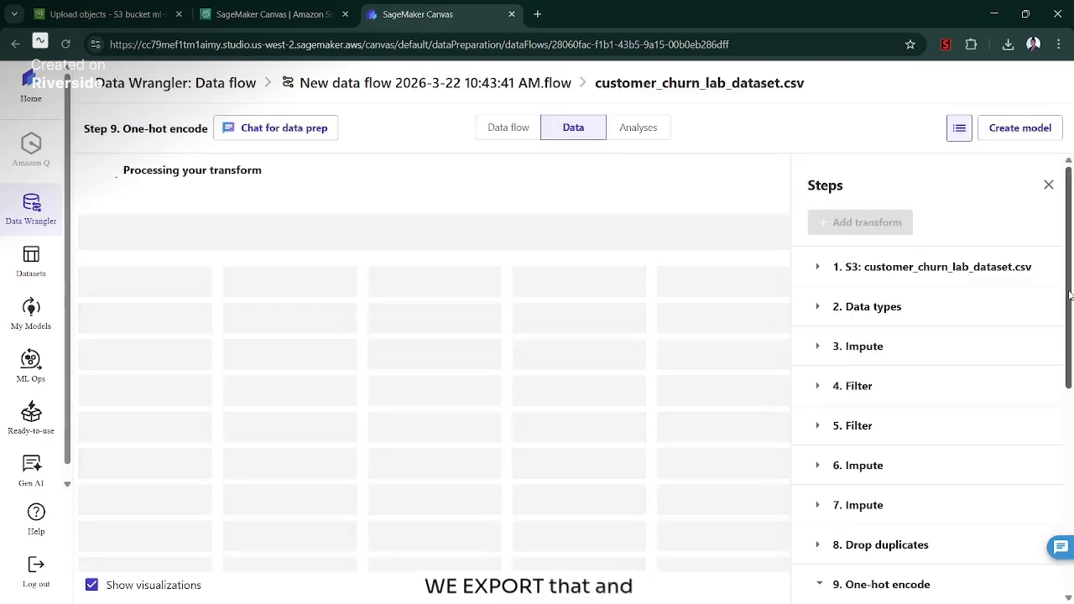
Start a Process numeric transform found by searching for scale, and set its scaler to Min-max scaler
{"action": "left_click_drag", "start_coordinate": [1069, 296], "coordinate": [1049, 475]}
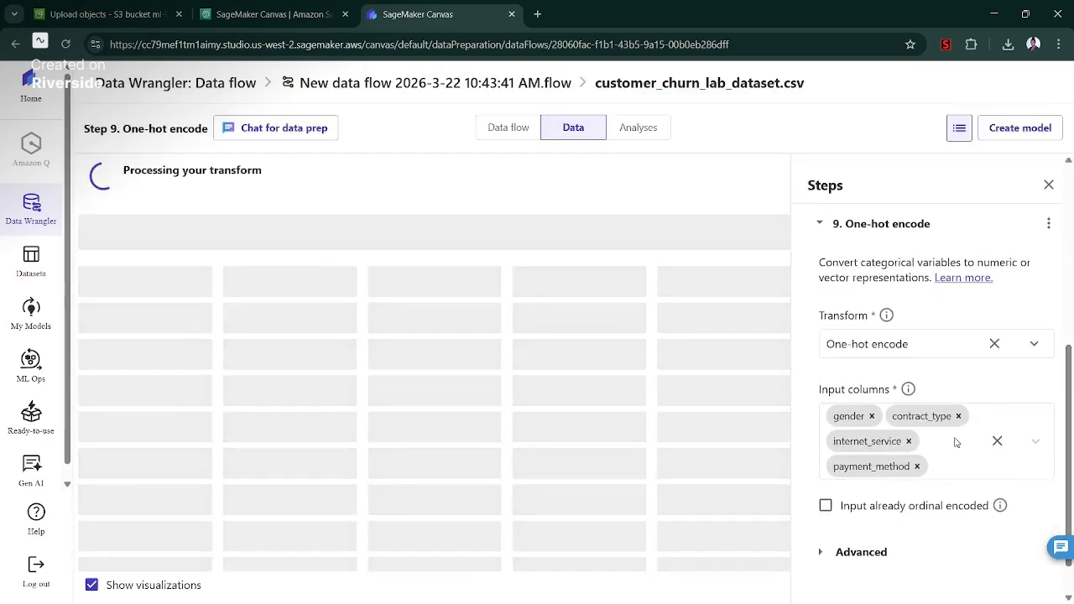
{"action": "left_click_drag", "start_coordinate": [1070, 353], "coordinate": [1071, 325]}
{"action": "left_click", "coordinate": [881, 219]}
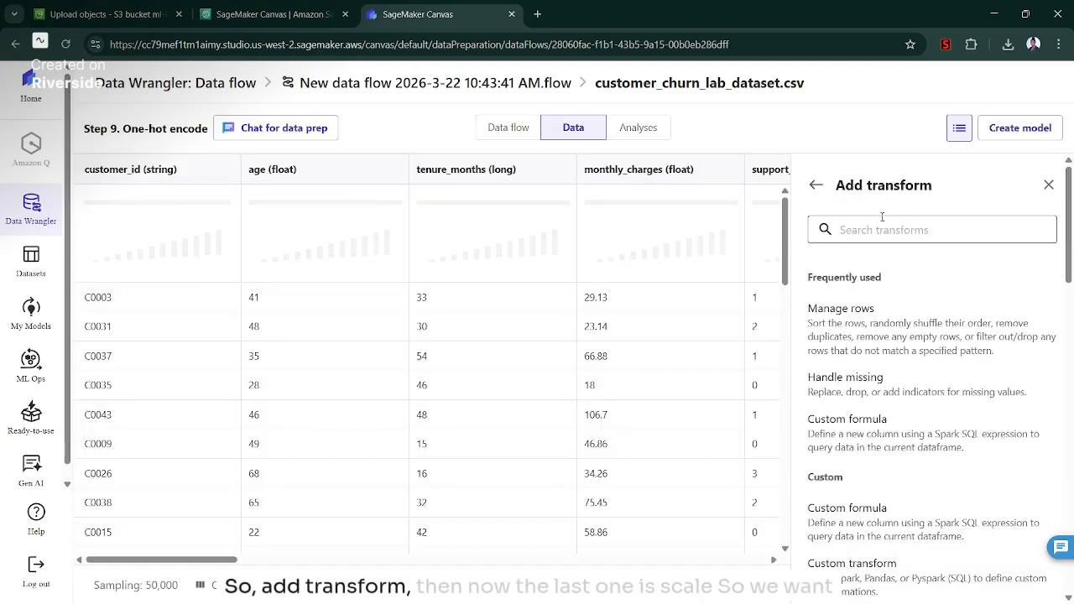
{"action": "left_click", "coordinate": [877, 238]}
{"action": "type", "text": "sca"}
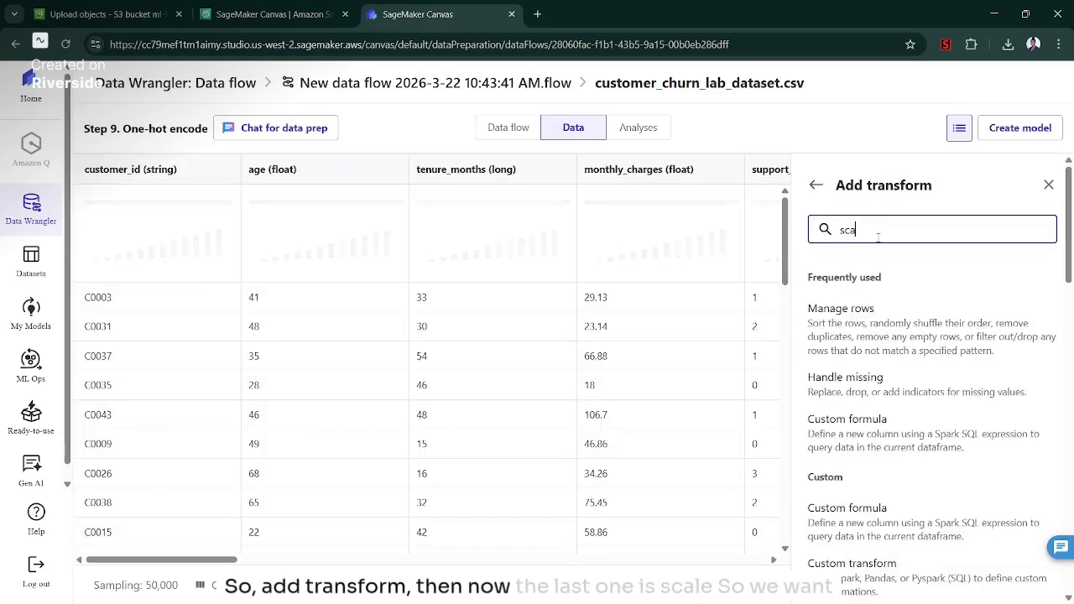
{"action": "type", "text": "le"}
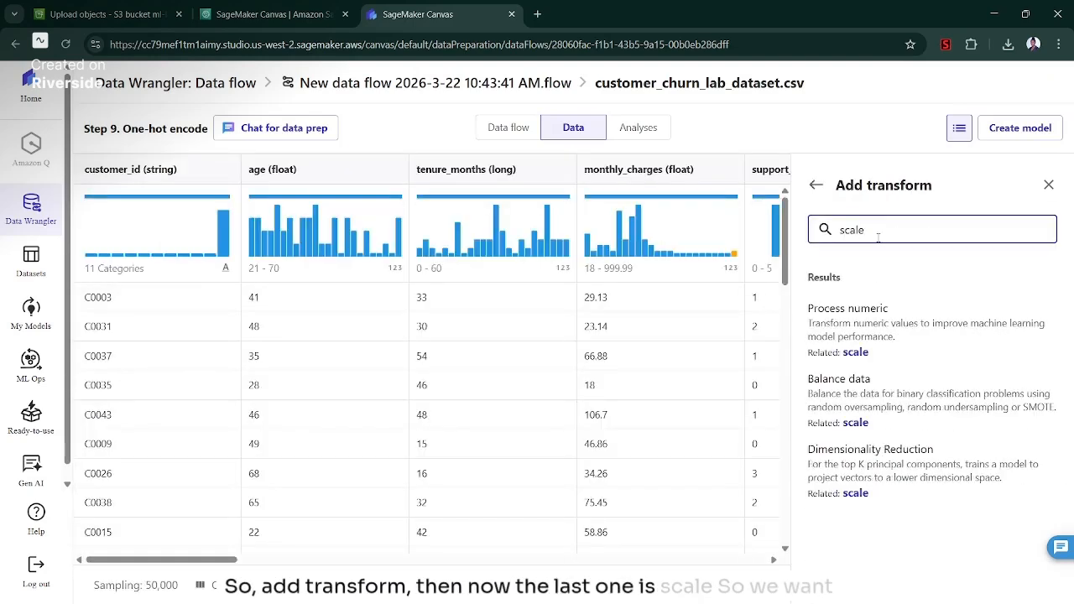
{"action": "left_click", "coordinate": [872, 324]}
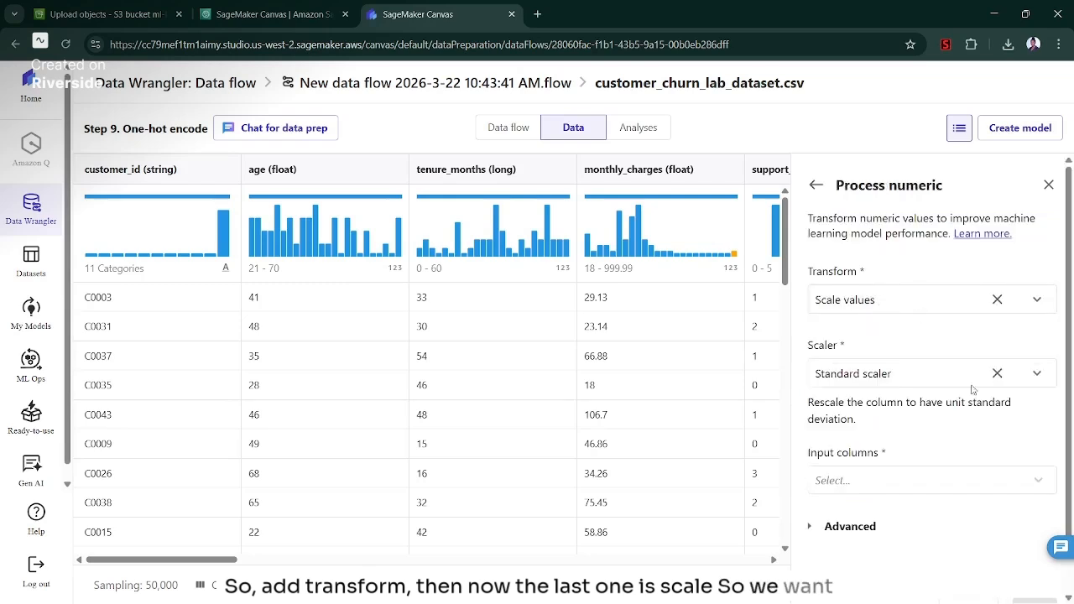
{"action": "left_click", "coordinate": [1035, 373]}
{"action": "left_click", "coordinate": [923, 455]}
Choose tenure_months as the input column of the min-max scaling
{"action": "left_click", "coordinate": [890, 480]}
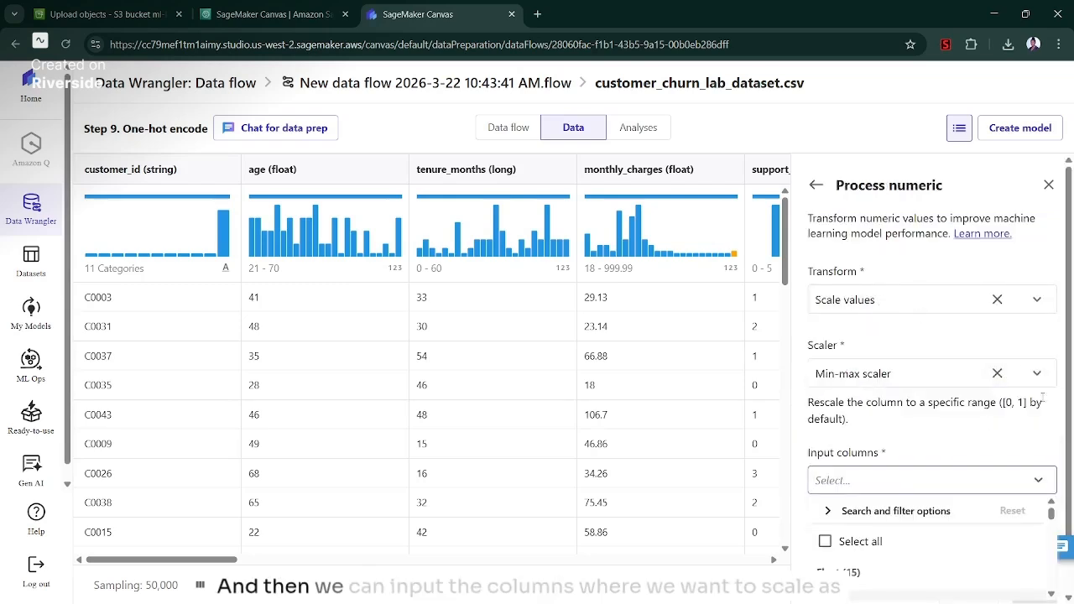
{"action": "scroll", "coordinate": [1062, 506], "scroll_direction": "down", "scroll_amount": 1}
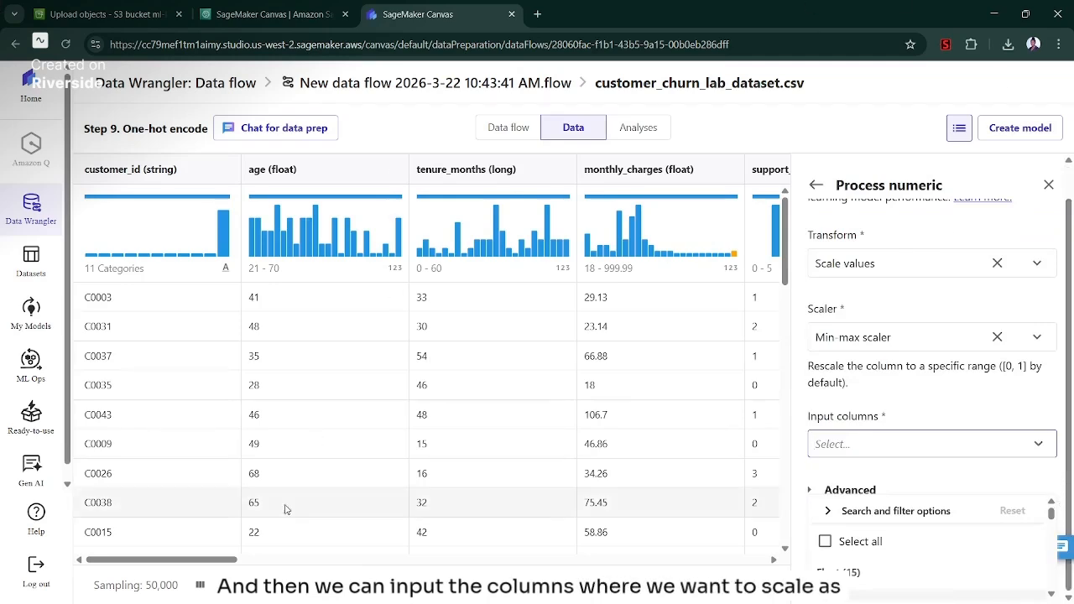
{"action": "scroll", "coordinate": [197, 520], "scroll_direction": "right", "scroll_amount": 4}
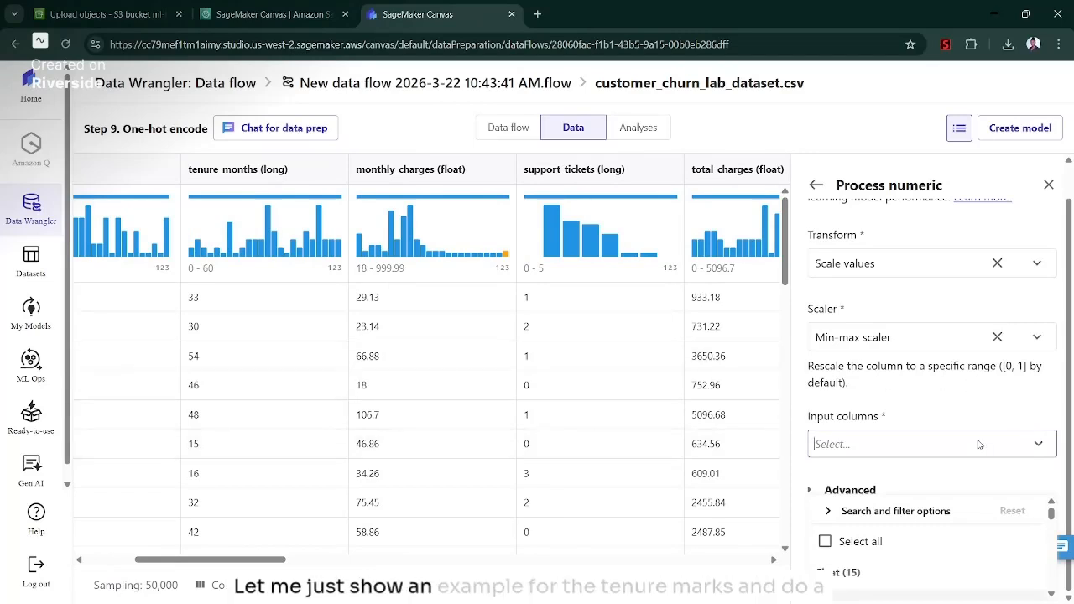
{"action": "type", "text": "ternure"}
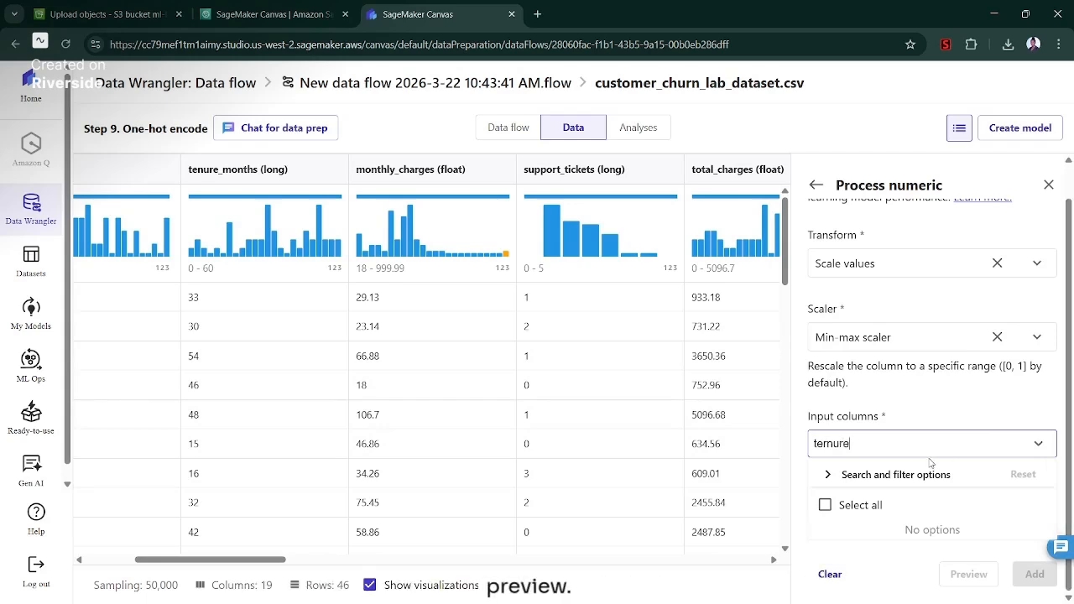
{"action": "left_click", "coordinate": [1024, 446]}
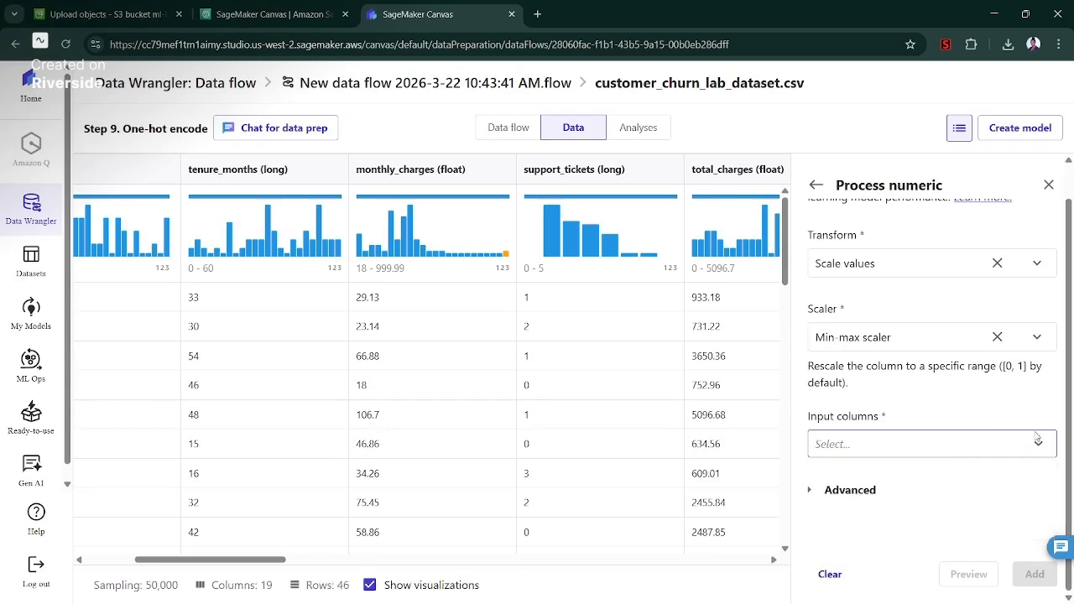
{"action": "left_click", "coordinate": [1033, 448]}
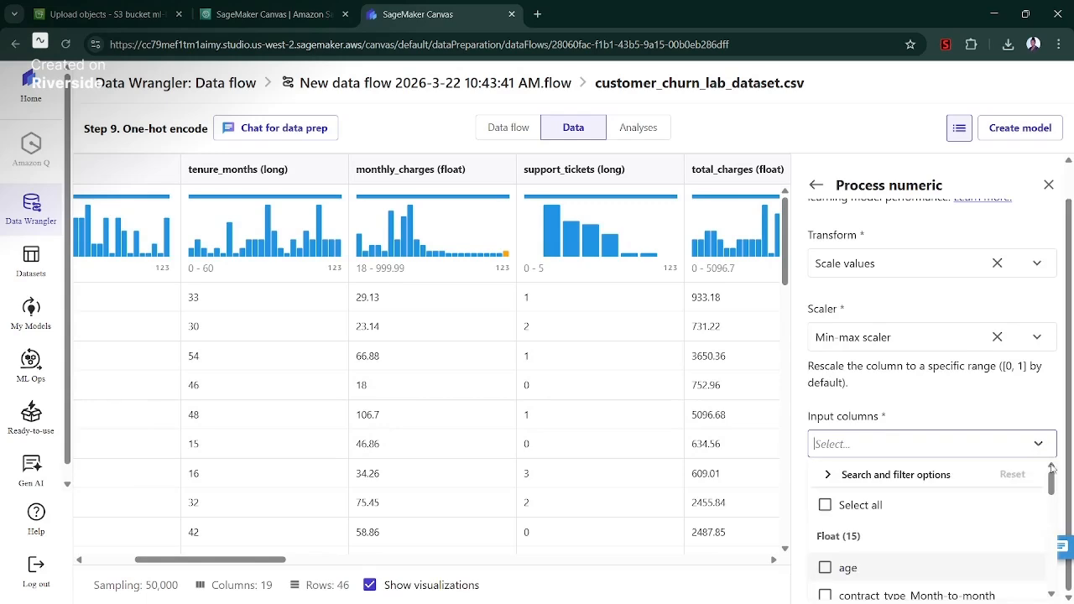
{"action": "left_click_drag", "start_coordinate": [1050, 484], "coordinate": [1061, 581]}
{"action": "left_click", "coordinate": [855, 494]}
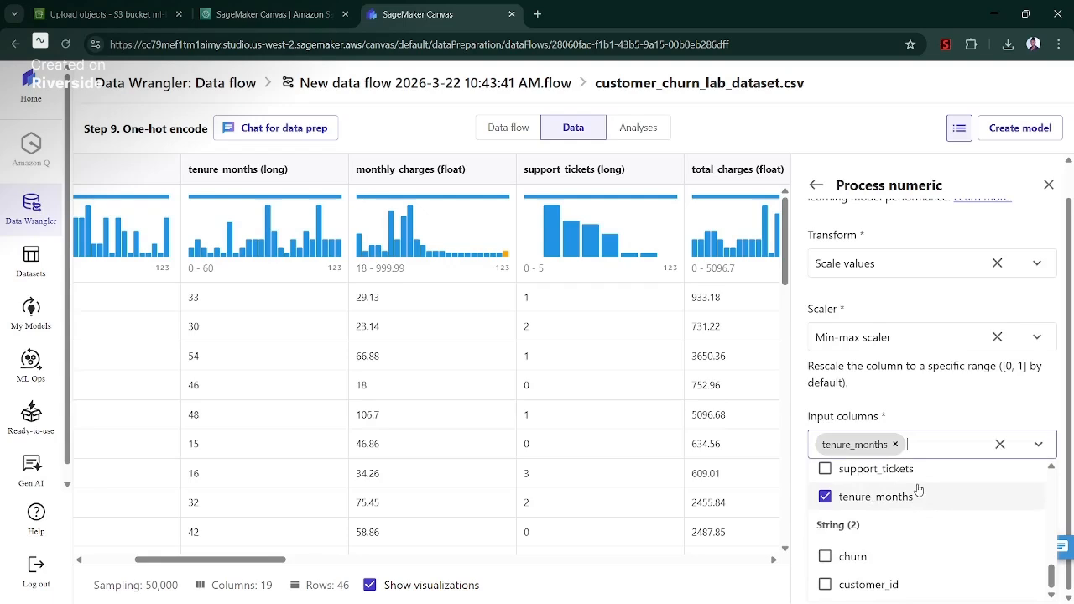
Preview the scaling, examine the tenure_months values down the rows, and clear the transform settings without adding it
{"action": "left_click", "coordinate": [924, 403]}
{"action": "left_click", "coordinate": [959, 576]}
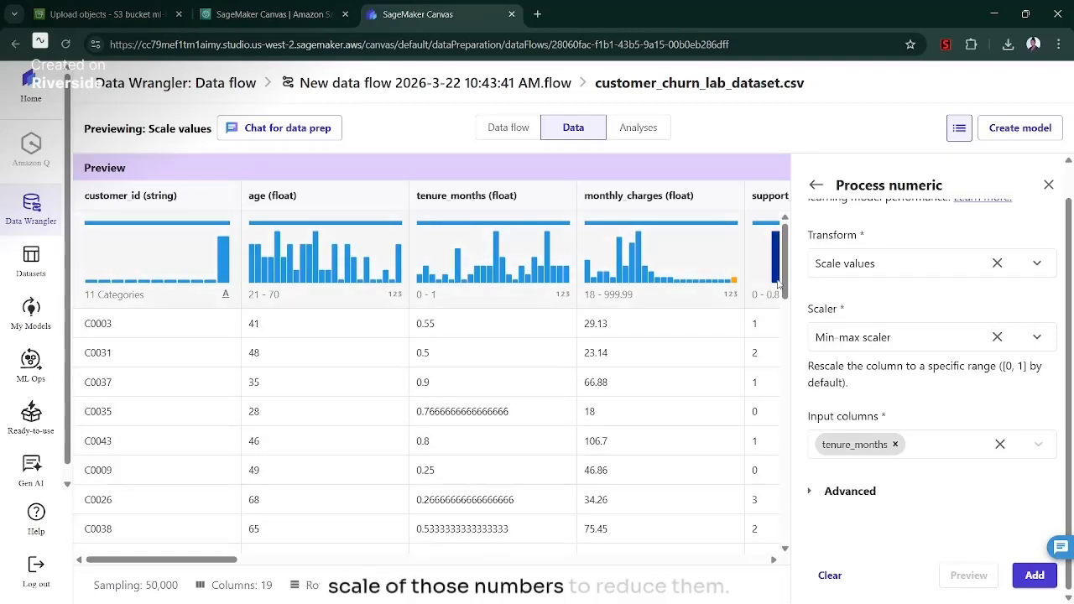
{"action": "left_click_drag", "start_coordinate": [783, 285], "coordinate": [804, 393]}
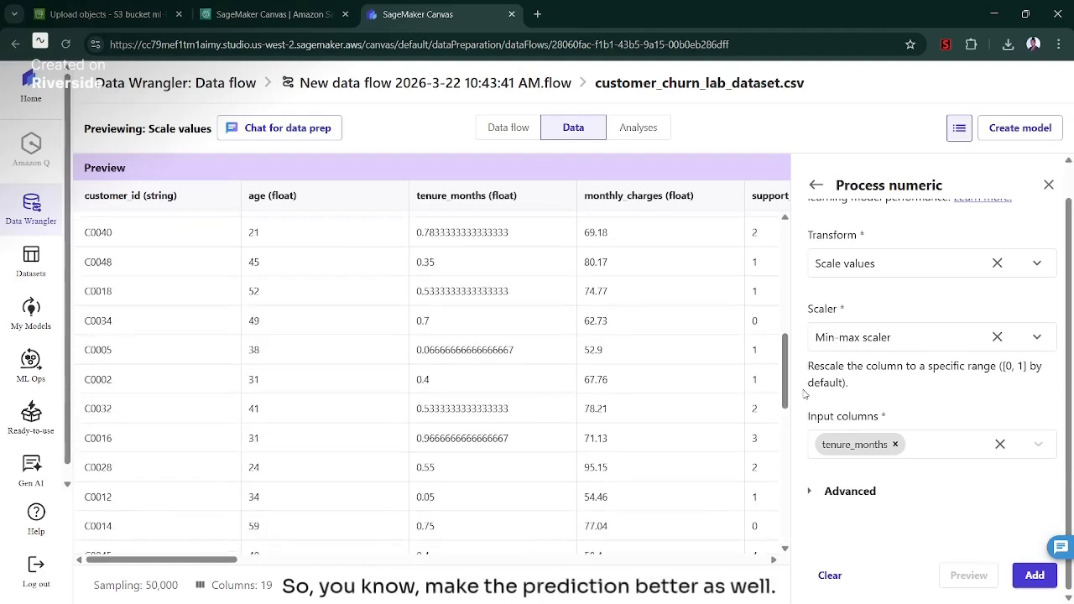
{"action": "left_click", "coordinate": [830, 574]}
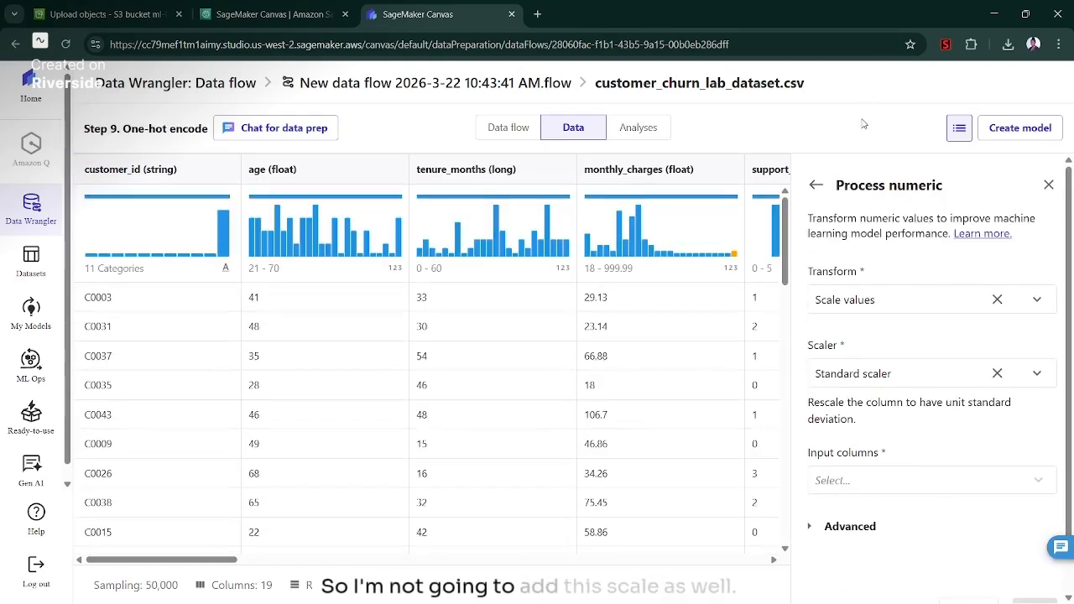
Return to the data flow and start an export to Amazon S3 from the One-hot encode node
{"action": "left_click", "coordinate": [510, 127]}
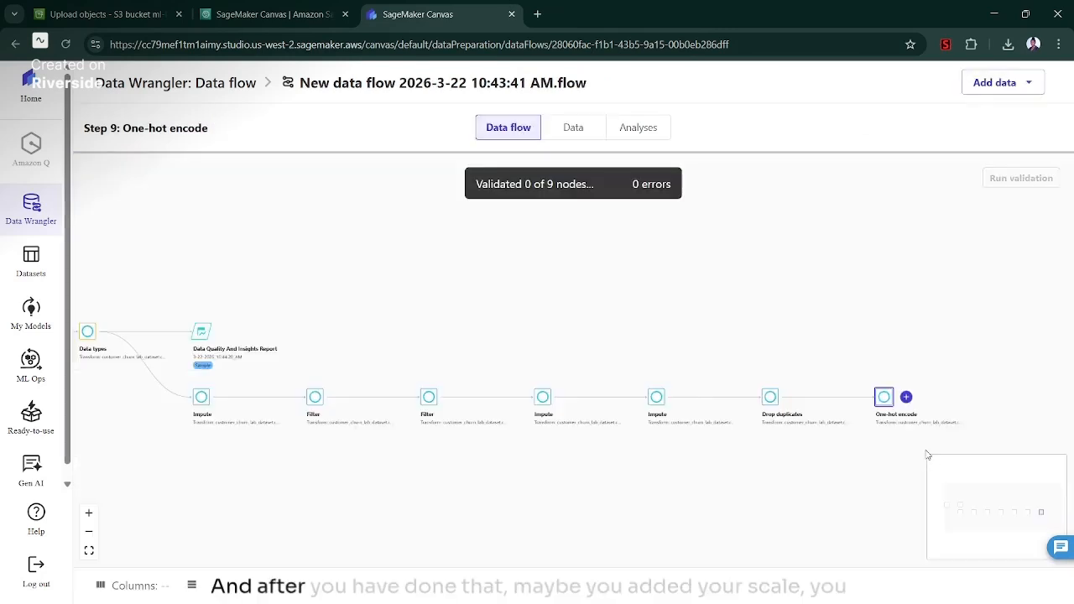
{"action": "left_click", "coordinate": [906, 397]}
{"action": "mouse_move", "coordinate": [831, 347]}
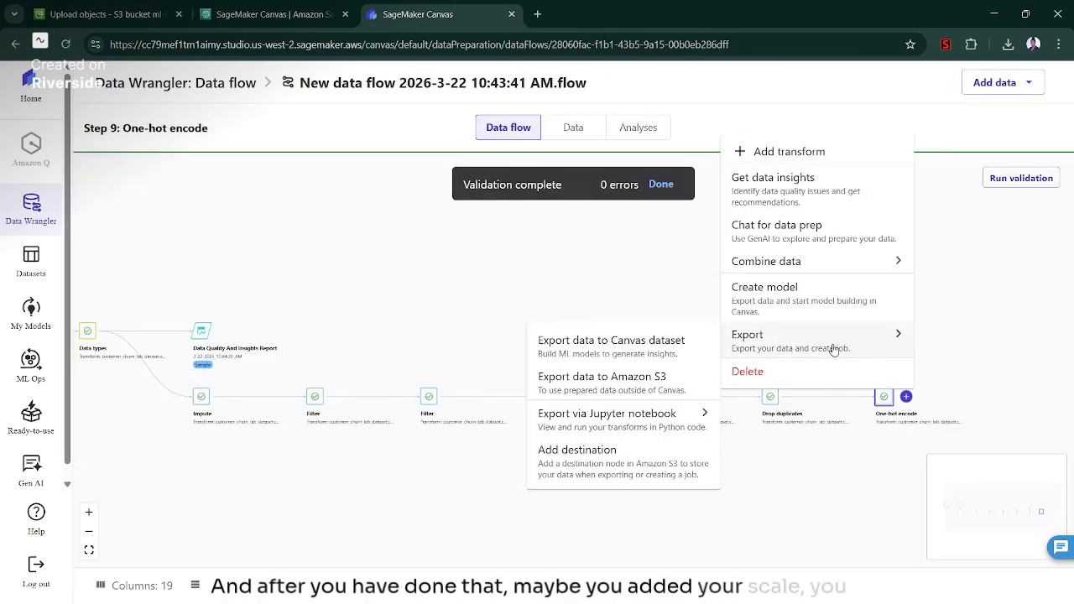
{"action": "left_click", "coordinate": [657, 377]}
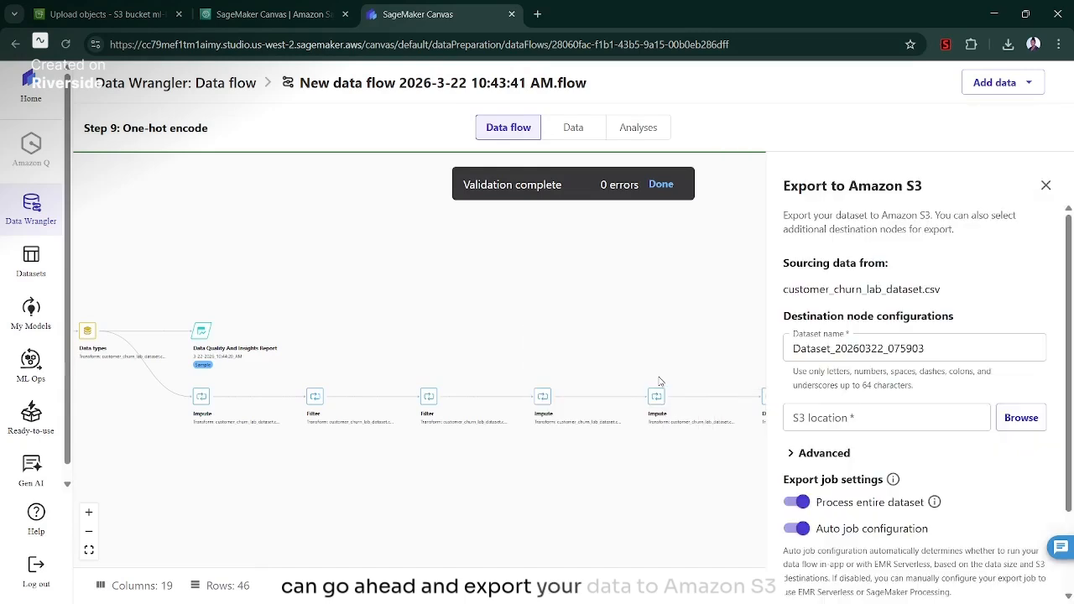
Browse the S3 export locations to ml-labs-churn-demo/ml-labs/processed and cancel without choosing a location
{"action": "left_click", "coordinate": [1020, 418]}
{"action": "left_click", "coordinate": [102, 319]}
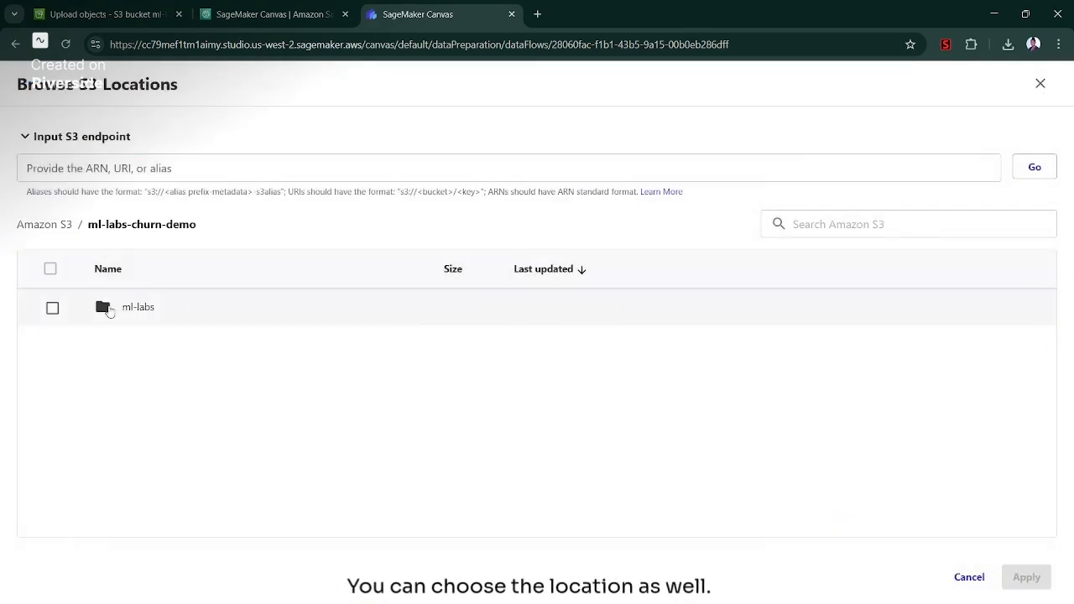
{"action": "left_click", "coordinate": [134, 307]}
{"action": "left_click", "coordinate": [143, 310]}
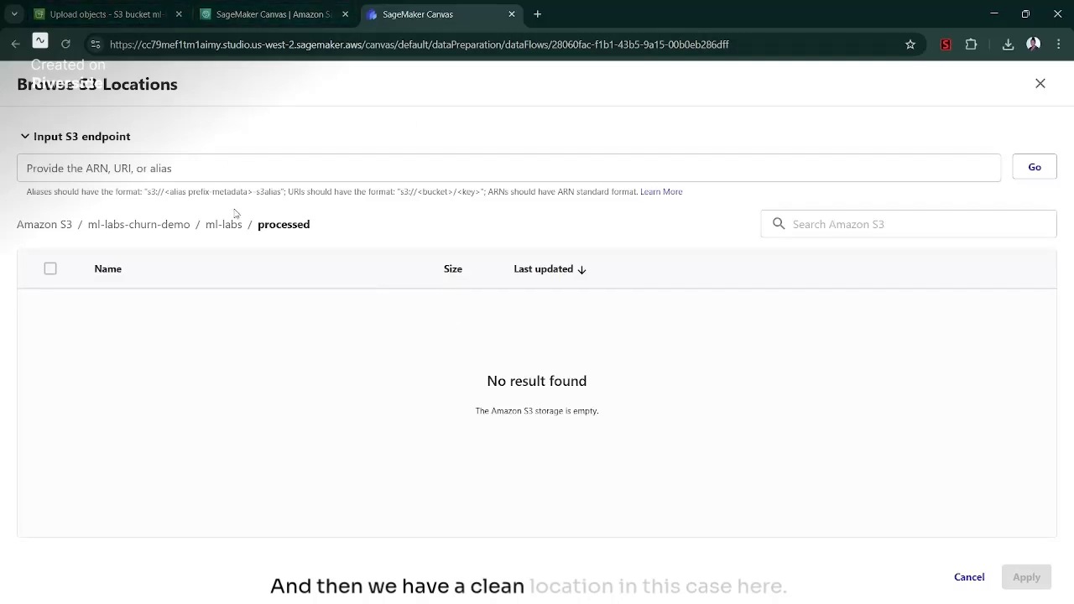
{"action": "left_click", "coordinate": [157, 178]}
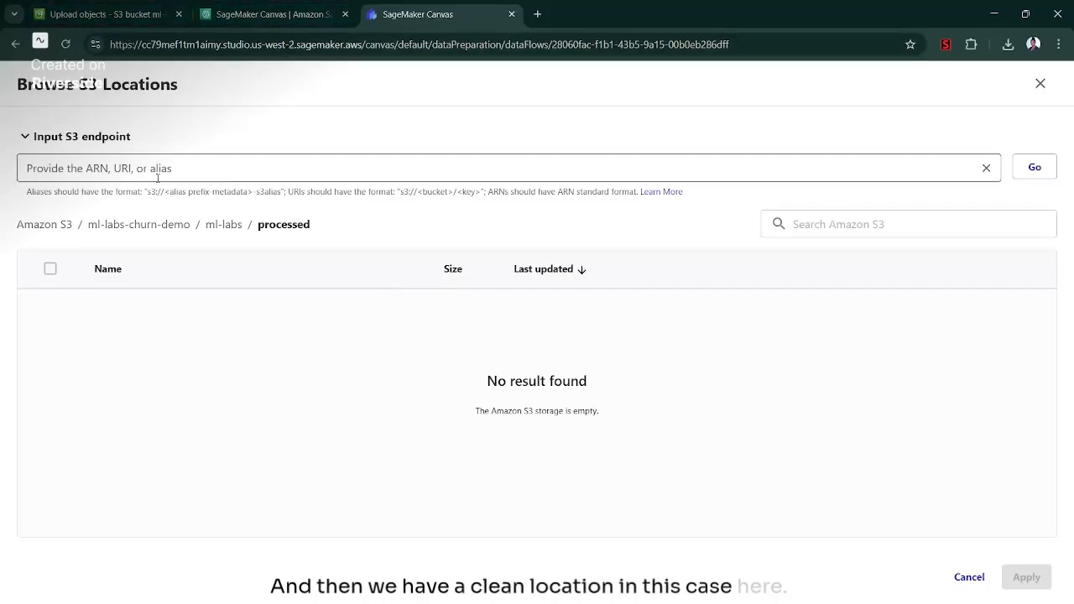
{"action": "left_click", "coordinate": [977, 573]}
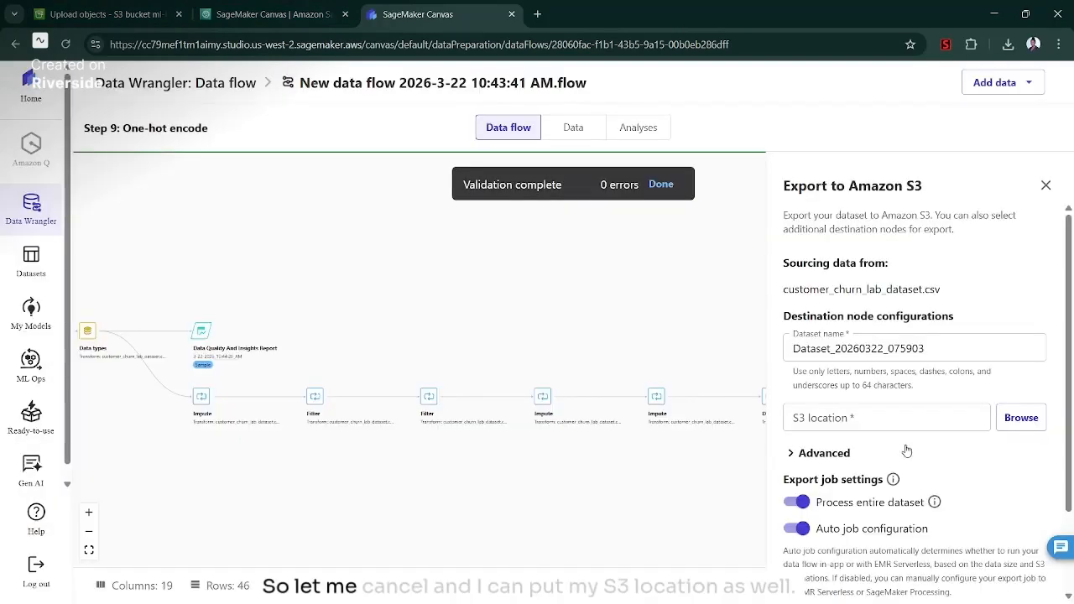
Switch to the Amazon S3 console and dismiss the service search results to look up the export bucket's location
{"action": "left_click", "coordinate": [934, 410]}
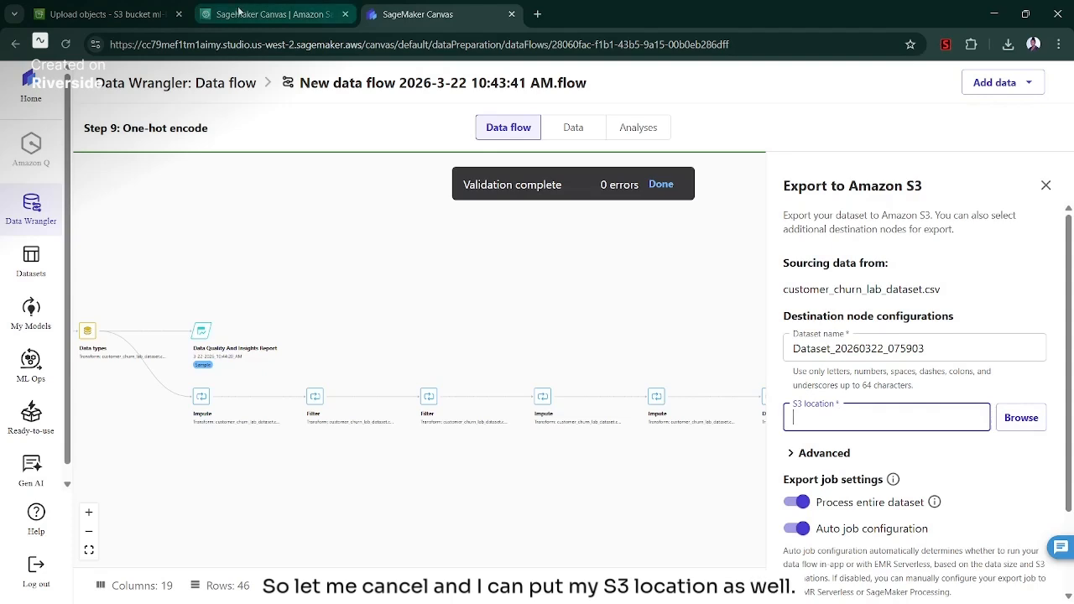
{"action": "left_click", "coordinate": [101, 14]}
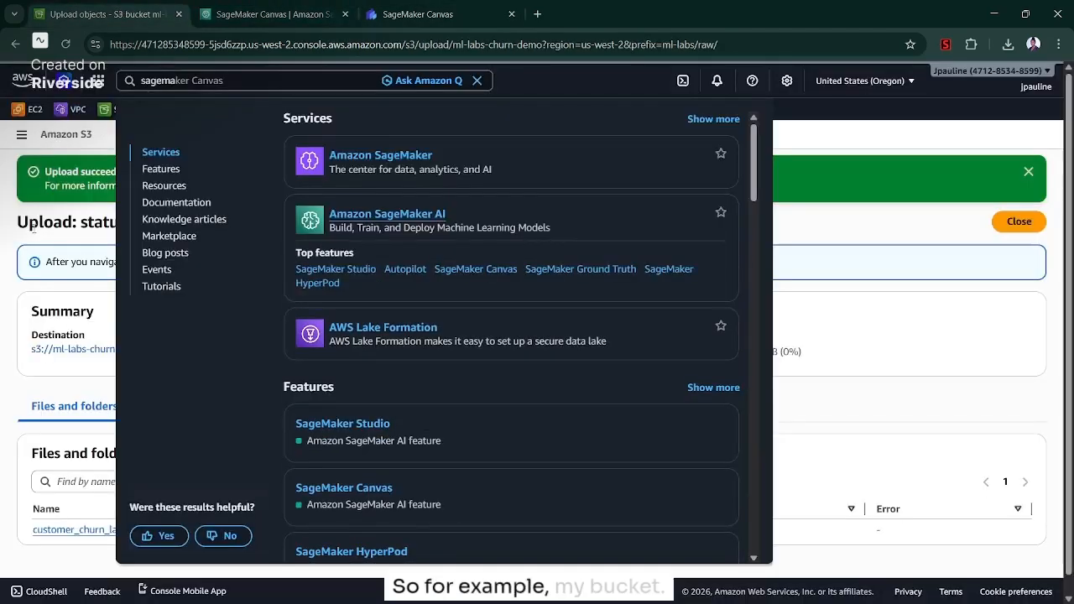
{"action": "left_click", "coordinate": [31, 220]}
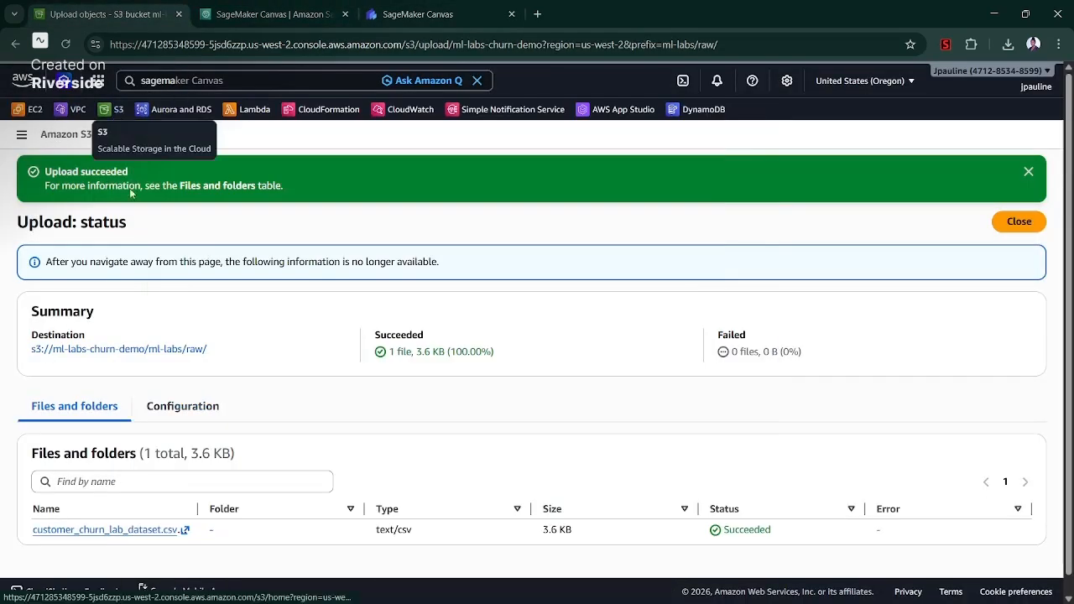
Open the ml-labs-churn-demo bucket and check its ml-labs/ and processed/ folders
{"action": "left_click", "coordinate": [167, 348]}
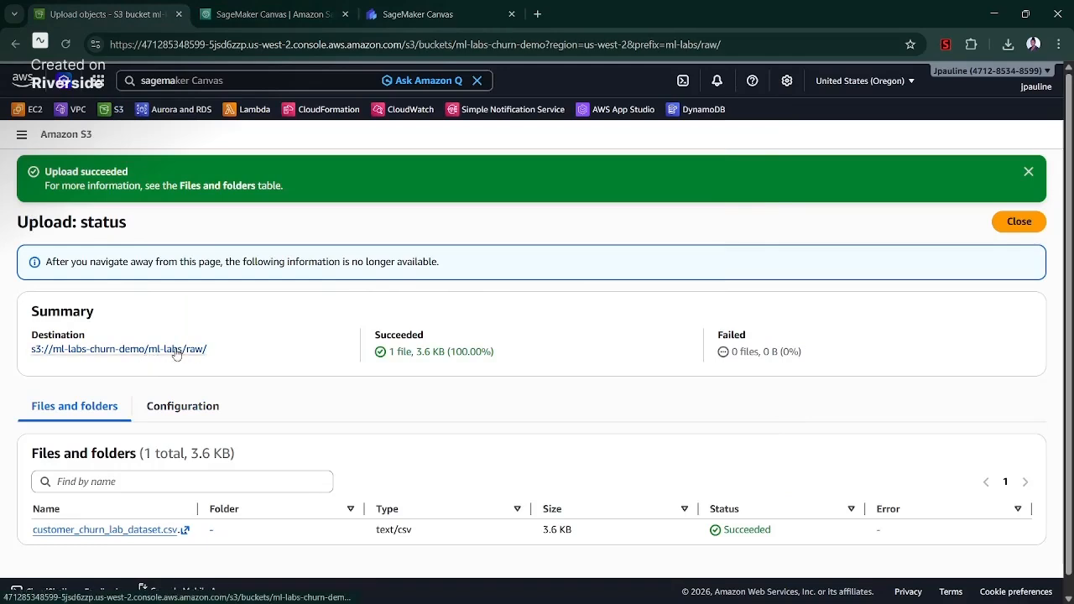
{"action": "left_click", "coordinate": [301, 134]}
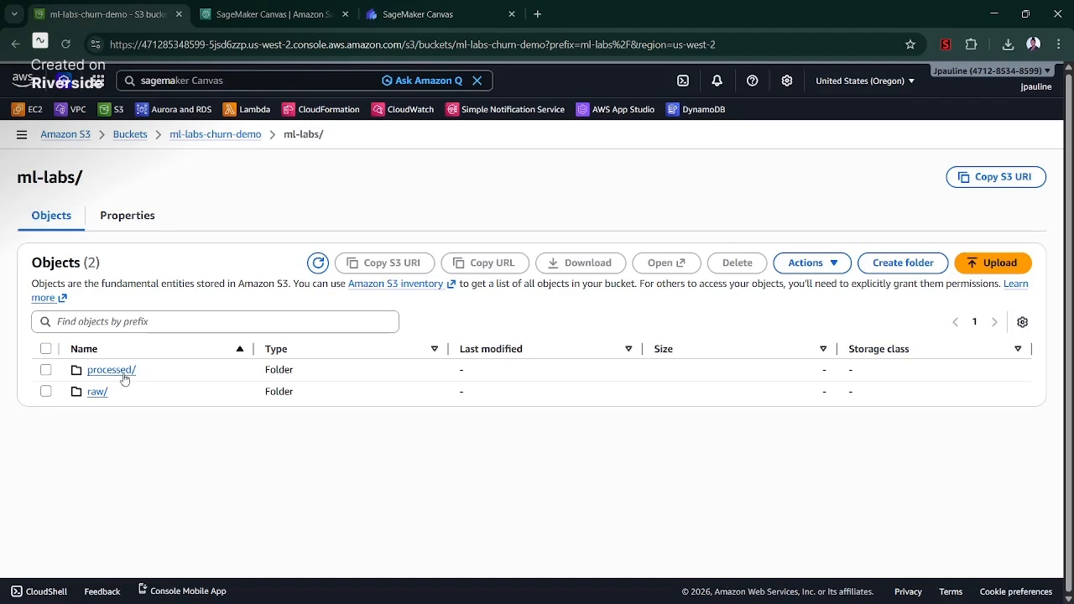
{"action": "left_click", "coordinate": [123, 377]}
{"action": "left_click", "coordinate": [215, 136]}
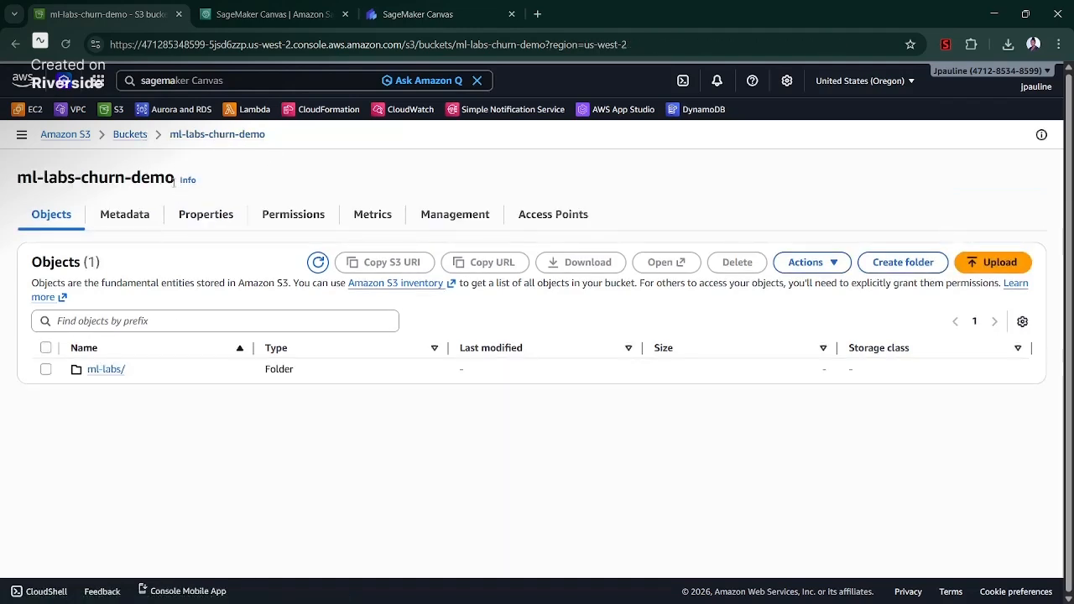
{"action": "left_click_drag", "start_coordinate": [174, 179], "coordinate": [150, 180]}
{"action": "left_click", "coordinate": [107, 369]}
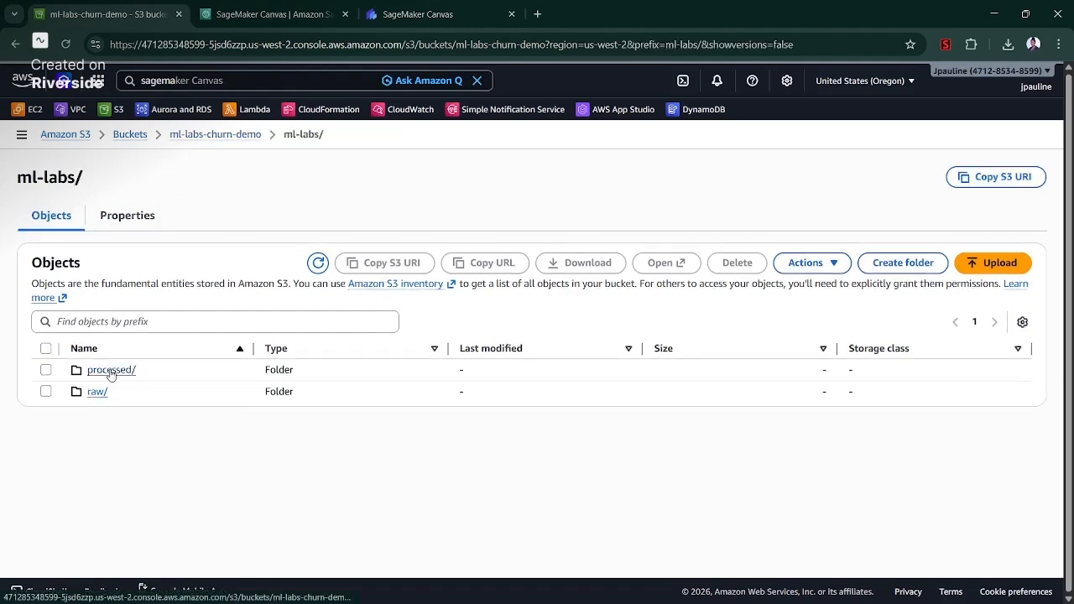
{"action": "left_click", "coordinate": [126, 378]}
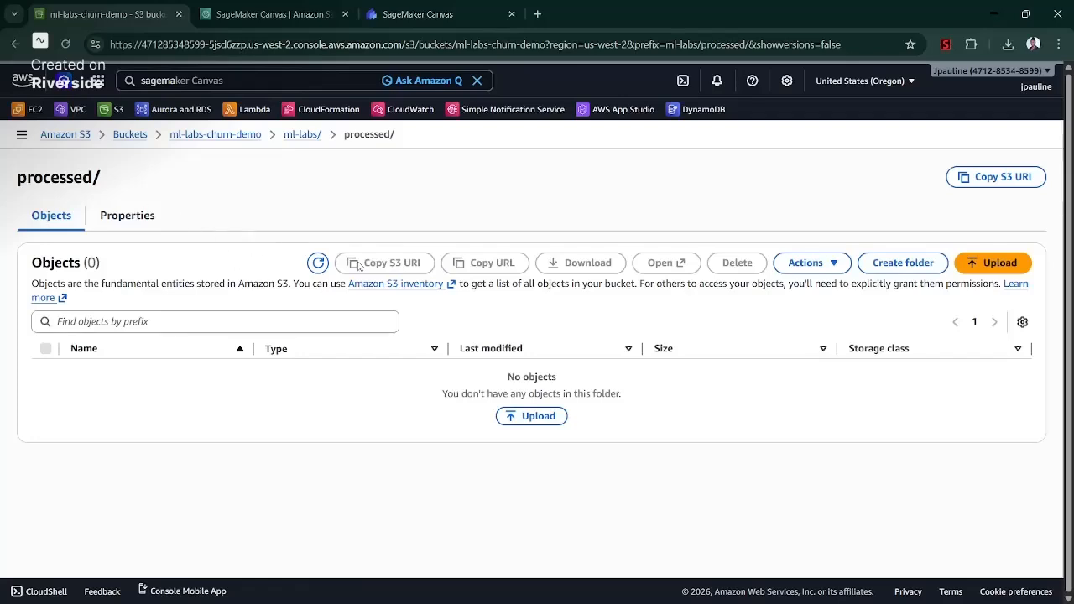
Try to use the ml-labs/ folder's object URL as the S3 location of the Canvas export
{"action": "left_click", "coordinate": [484, 261]}
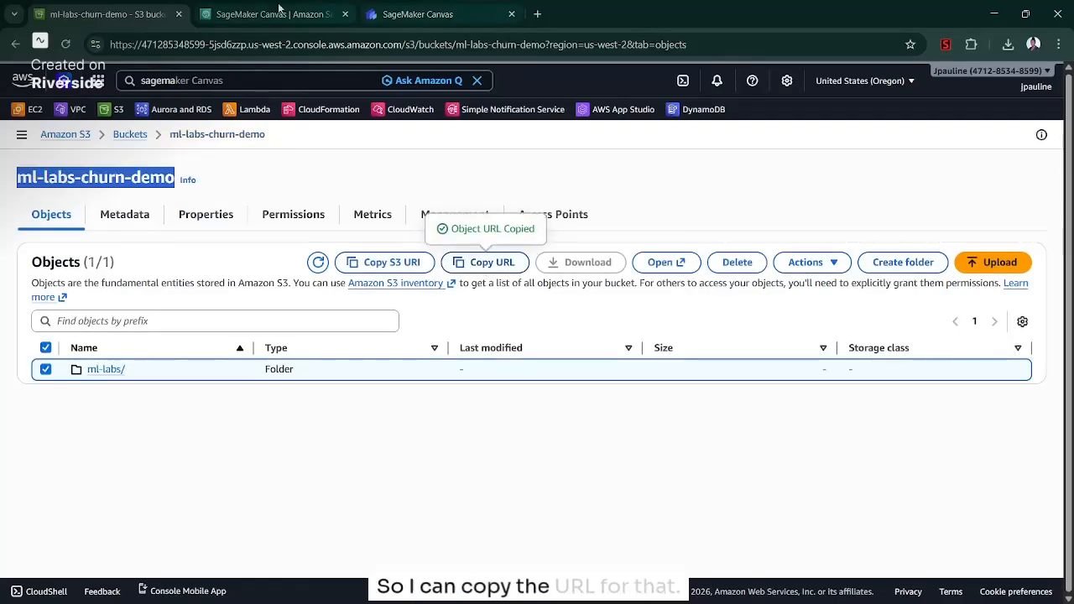
{"action": "left_click", "coordinate": [279, 9]}
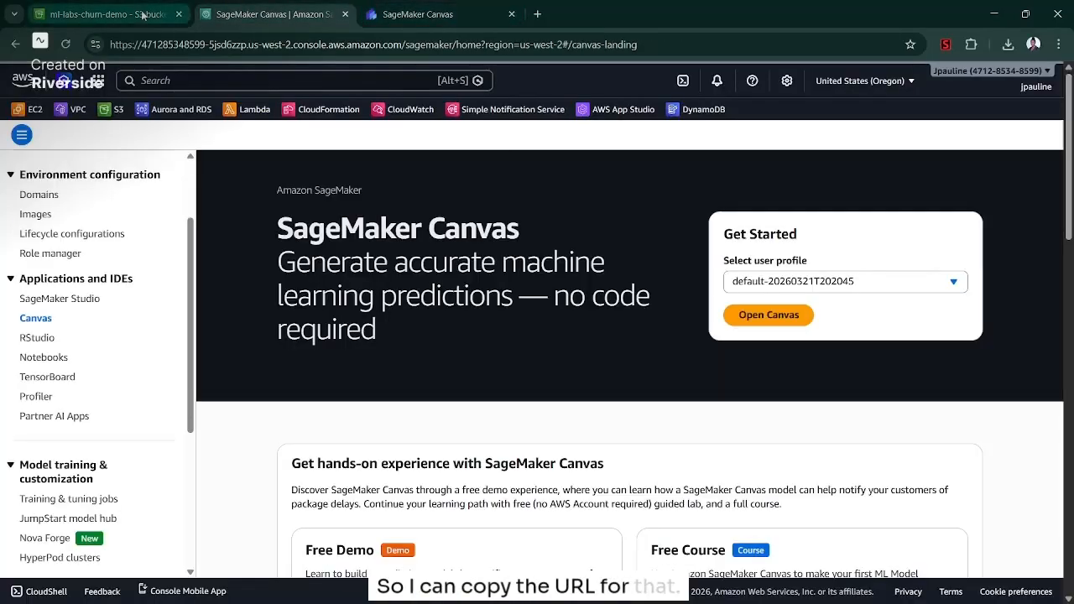
{"action": "left_click", "coordinate": [143, 15]}
{"action": "left_click", "coordinate": [308, 14]}
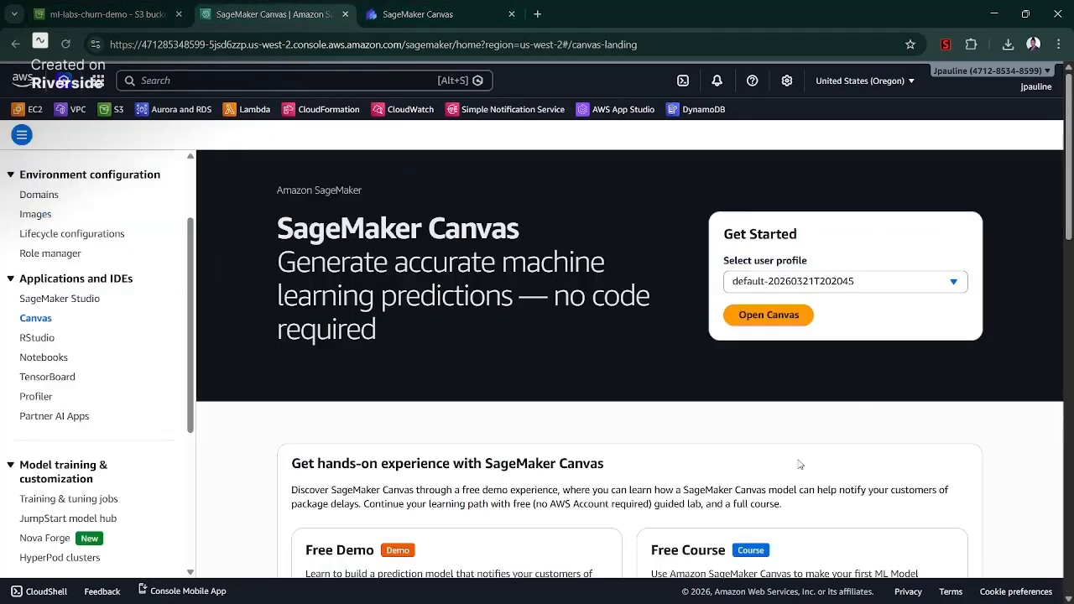
{"action": "left_click", "coordinate": [411, 14]}
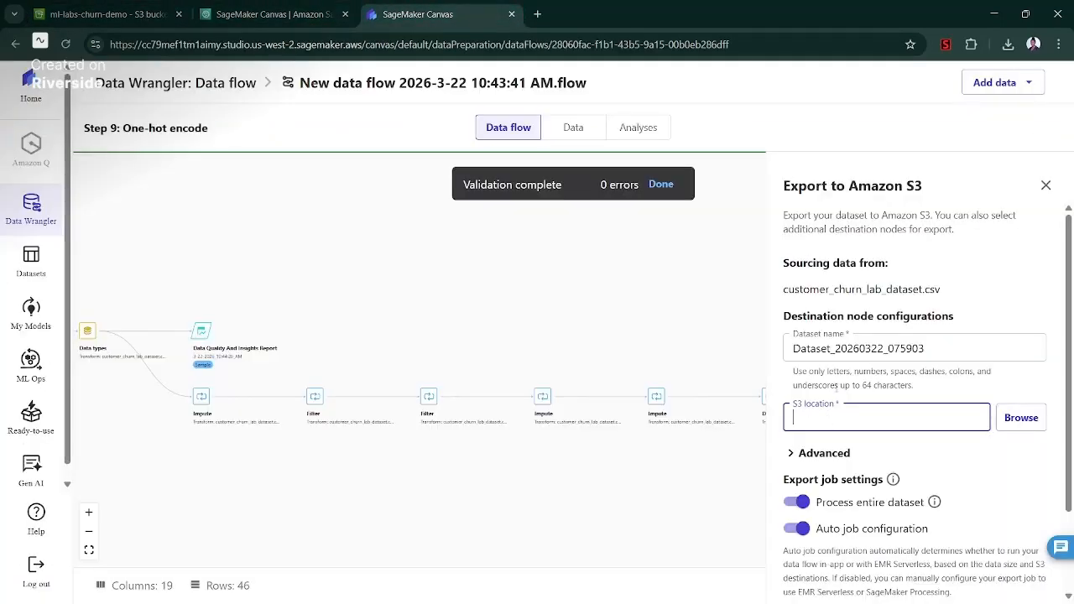
{"action": "key", "text": "ctrl+v"}
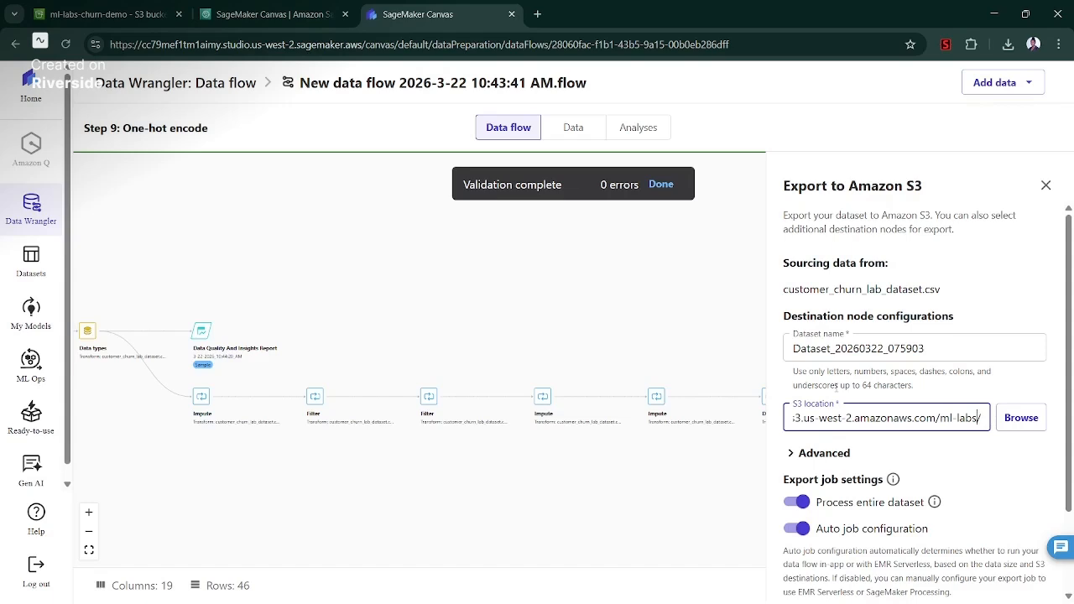
{"action": "key", "text": "Left"}
{"action": "key", "text": "Left"}
{"action": "key", "text": "Left"}
{"action": "key", "text": "Left"}
{"action": "key", "text": "Left"}
{"action": "key", "text": "Left"}
{"action": "key", "text": "Left"}
{"action": "key", "text": "Left"}
{"action": "key", "text": "Left"}
{"action": "key", "text": "Left"}
{"action": "key", "text": "Left"}
{"action": "key", "text": "Left"}
{"action": "key", "text": "Left"}
{"action": "key", "text": "Left"}
{"action": "key", "text": "Left"}
{"action": "key", "text": "Left"}
{"action": "key", "text": "Left"}
{"action": "key", "text": "Left"}
{"action": "key", "text": "Left"}
{"action": "key", "text": "Left"}
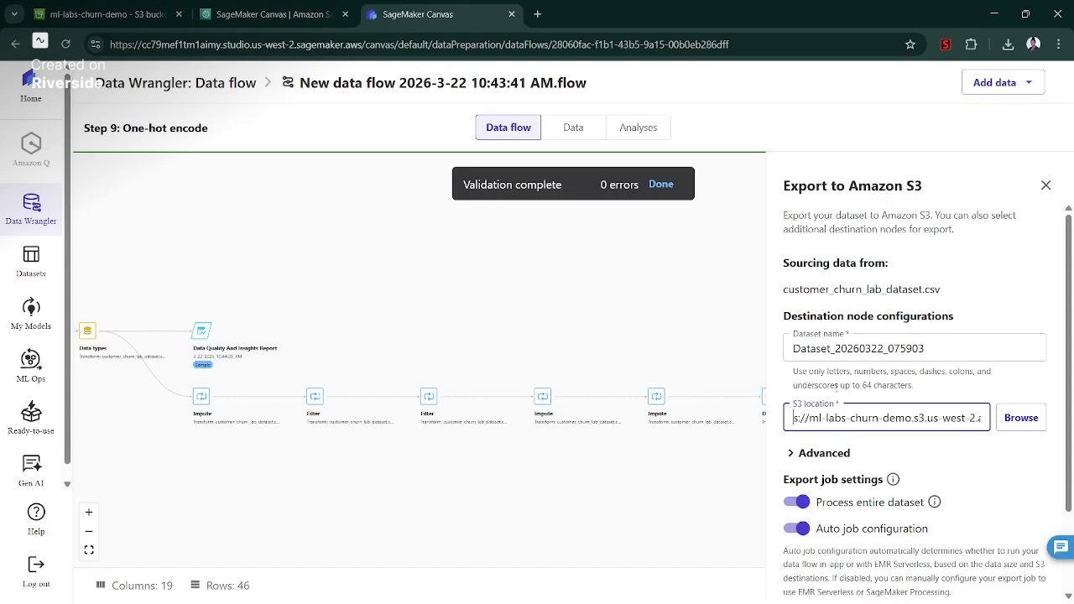
Copy the S3 URI of the ml-labs/ folder and replace the export's S3 location in Canvas with s3://ml-labs-churn-demo/ml-labs/
{"action": "left_click", "coordinate": [336, 10]}
{"action": "left_click", "coordinate": [140, 17]}
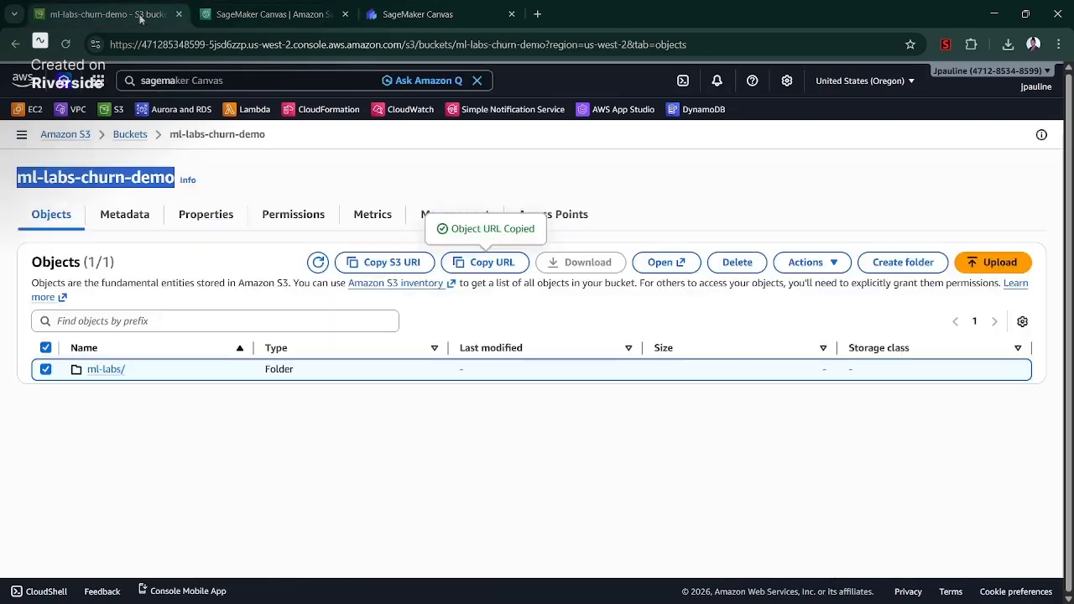
{"action": "left_click", "coordinate": [385, 262]}
{"action": "left_click", "coordinate": [277, 14]}
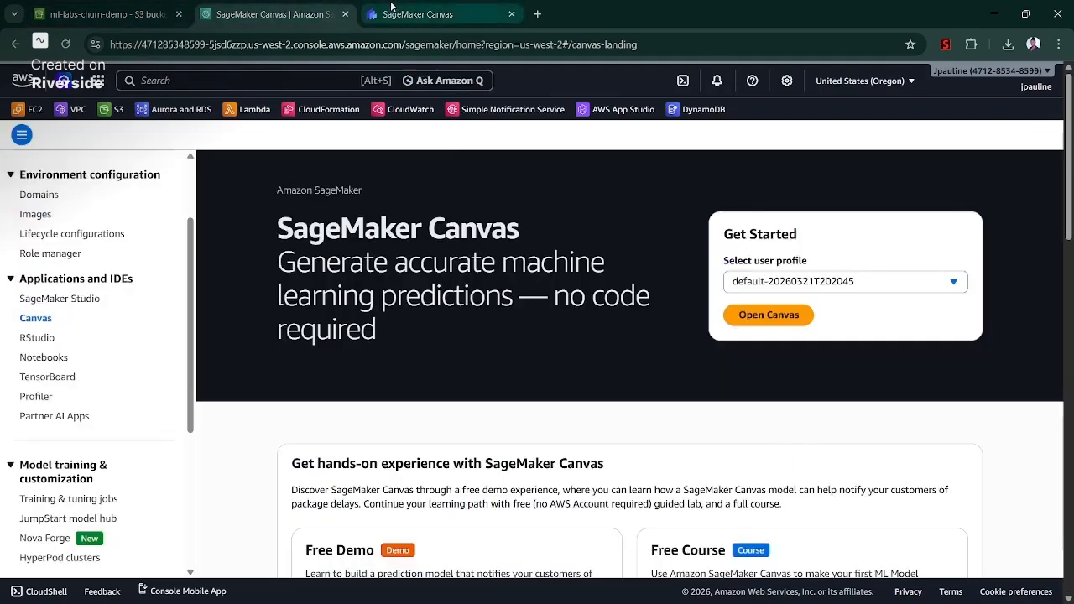
{"action": "left_click", "coordinate": [386, 8]}
{"action": "key", "text": "ctrl+a"}
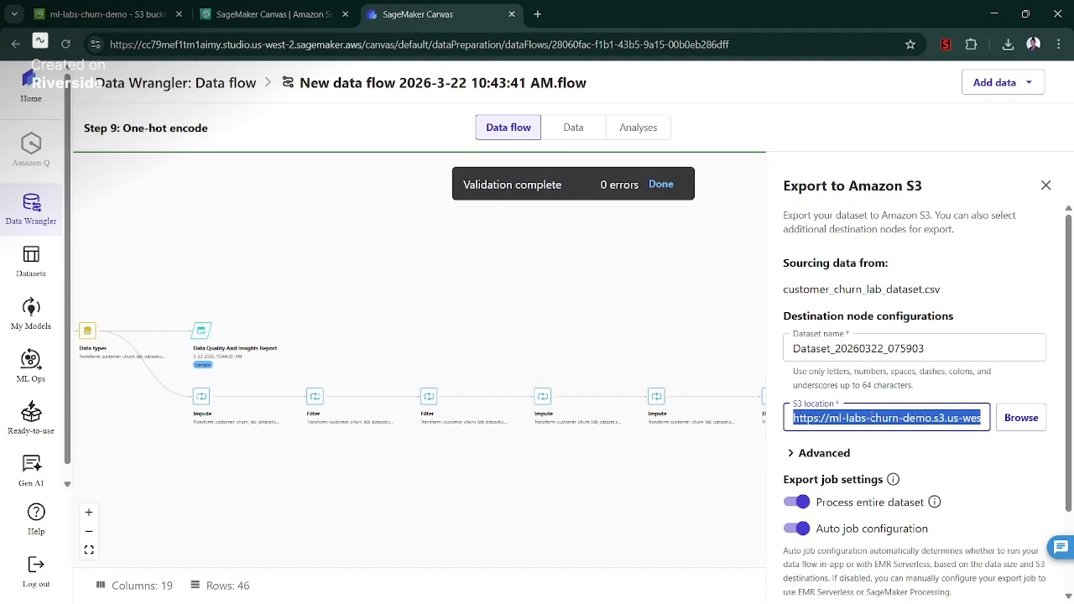
{"action": "key", "text": "ctrl+v"}
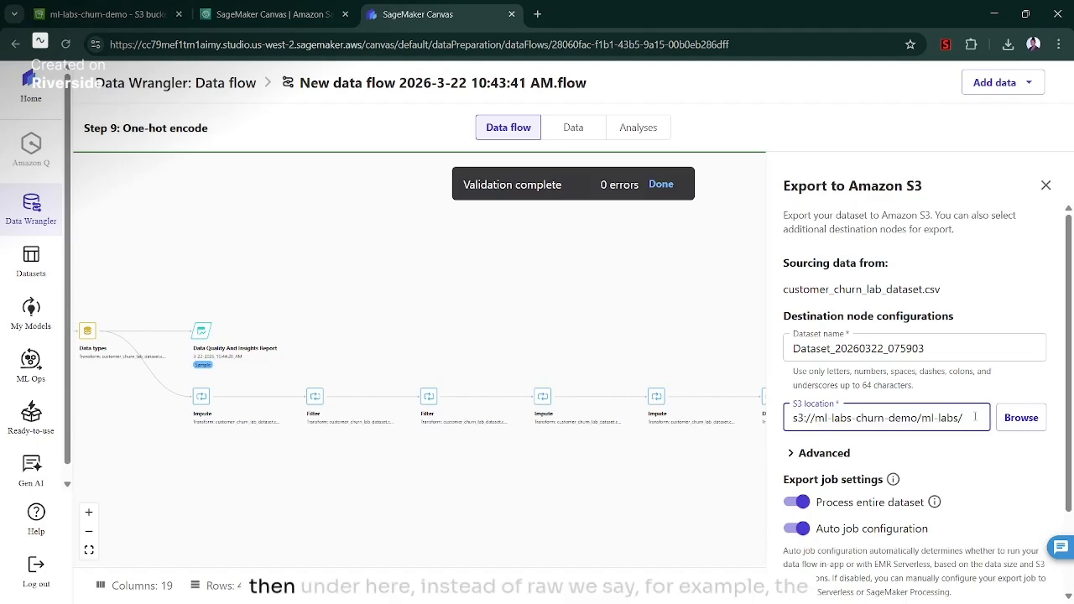
Append processed/churn_cleaned/ to the S3 location and export the dataset
{"action": "type", "text": "pro"}
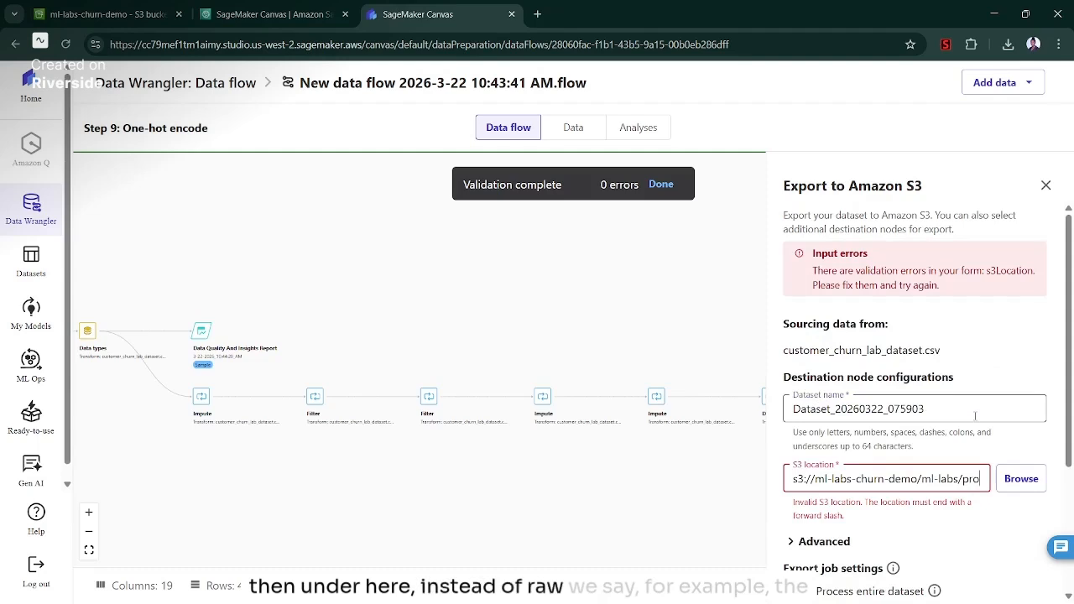
{"action": "type", "text": "cessed/"}
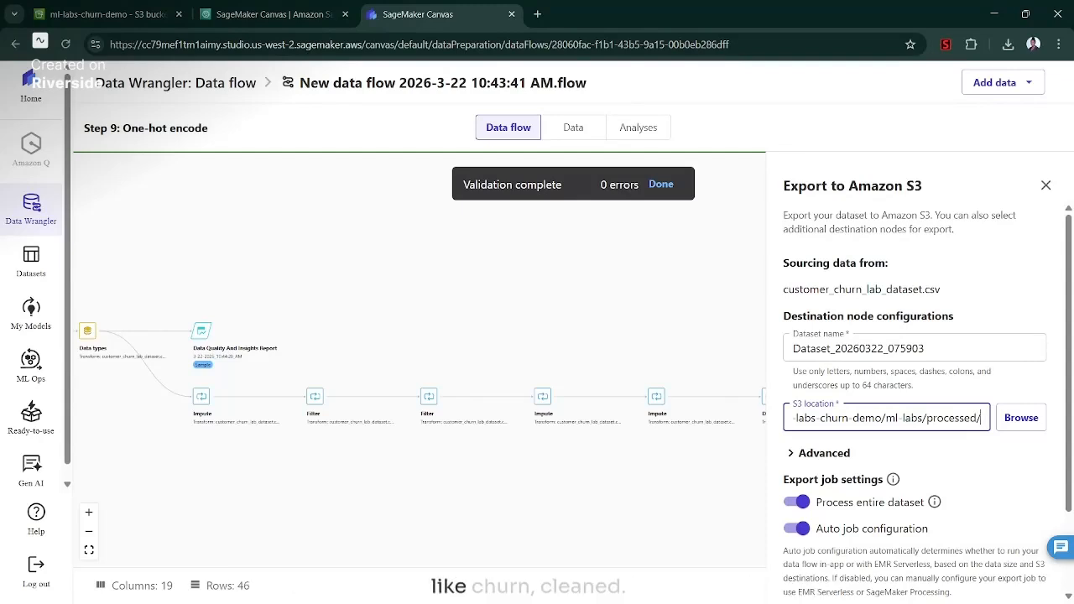
{"action": "type", "text": "churn_cleaned/"}
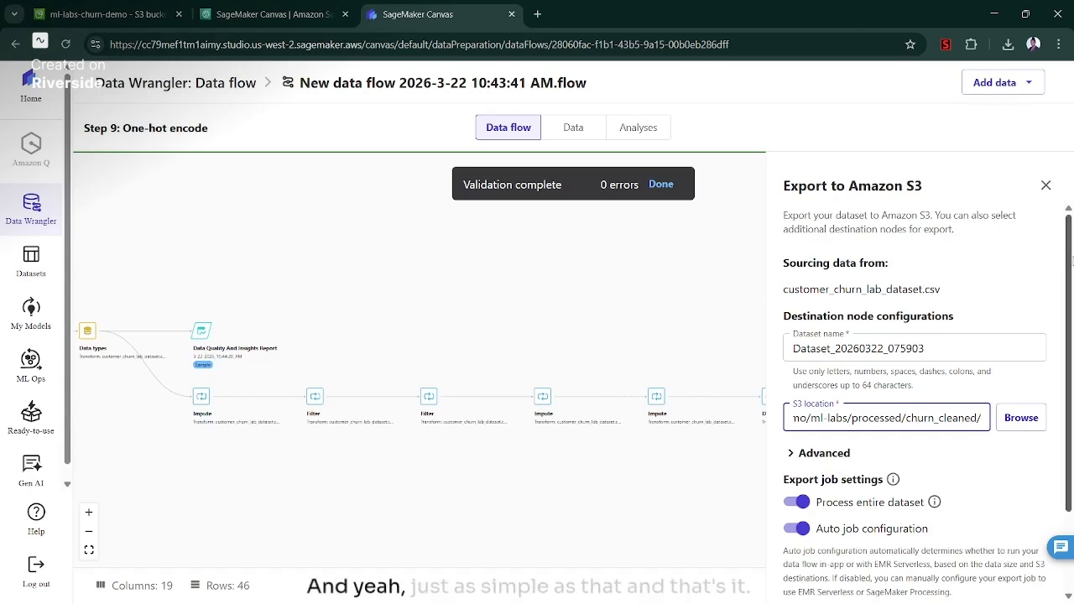
{"action": "scroll", "coordinate": [973, 252], "scroll_direction": "down", "scroll_amount": 2}
{"action": "left_click", "coordinate": [1017, 530]}
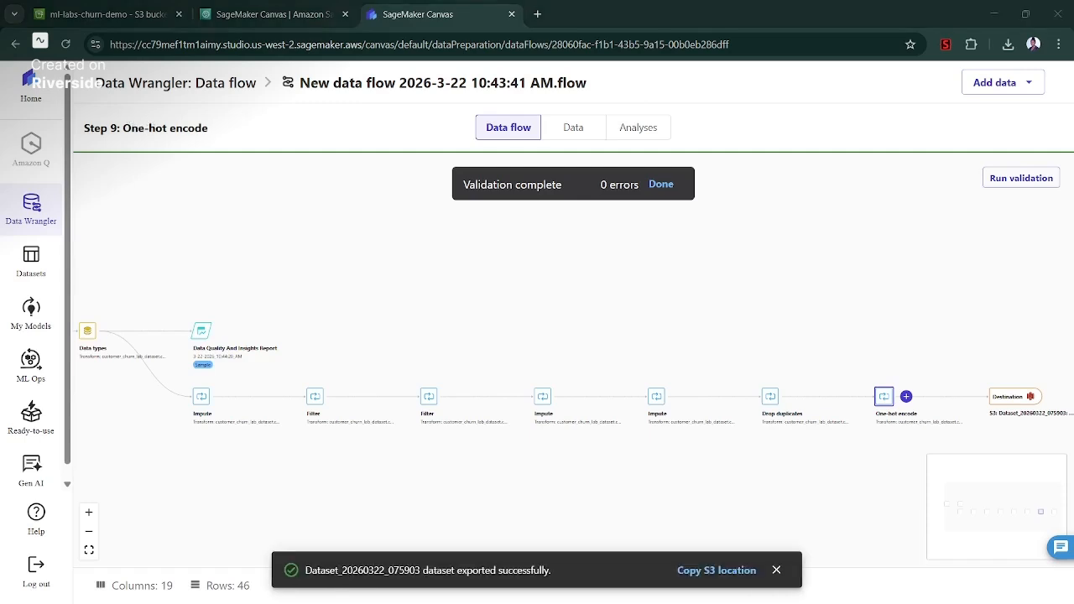
Inspect the exported CSV's output folder under ml-labs/processed/churn_cleaned/ in the S3 bucket, and return to SageMaker Canvas
{"action": "left_click", "coordinate": [100, 14]}
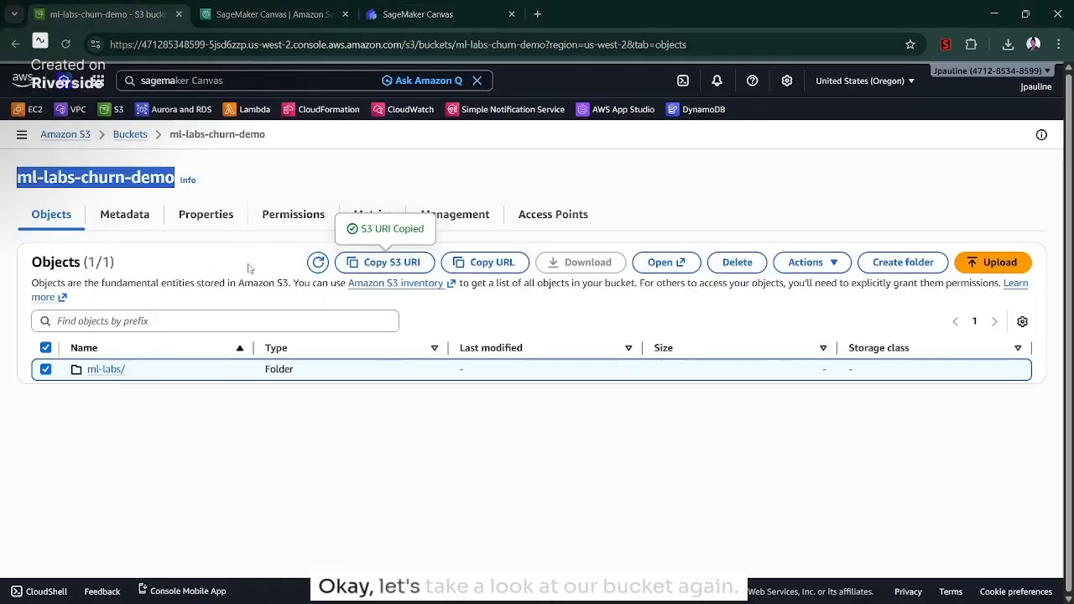
{"action": "left_click", "coordinate": [107, 370]}
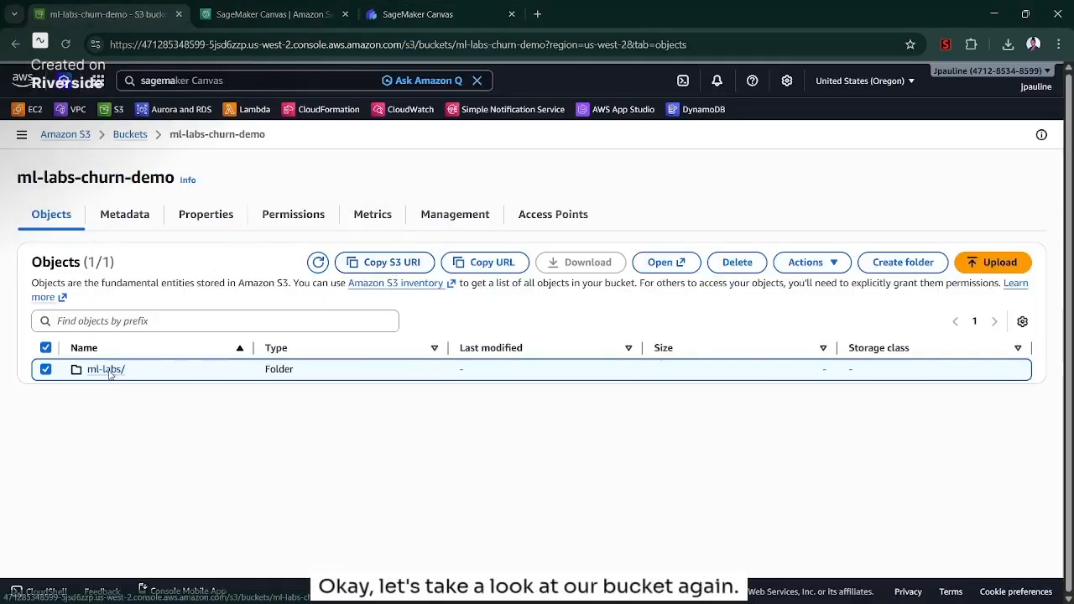
{"action": "left_click", "coordinate": [111, 370]}
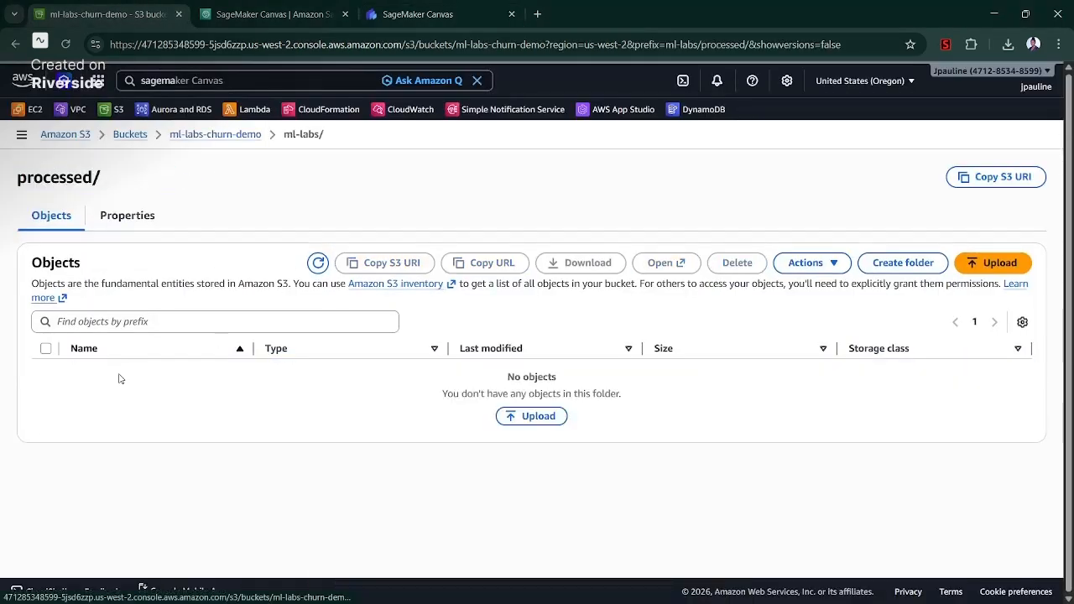
{"action": "left_click", "coordinate": [318, 263]}
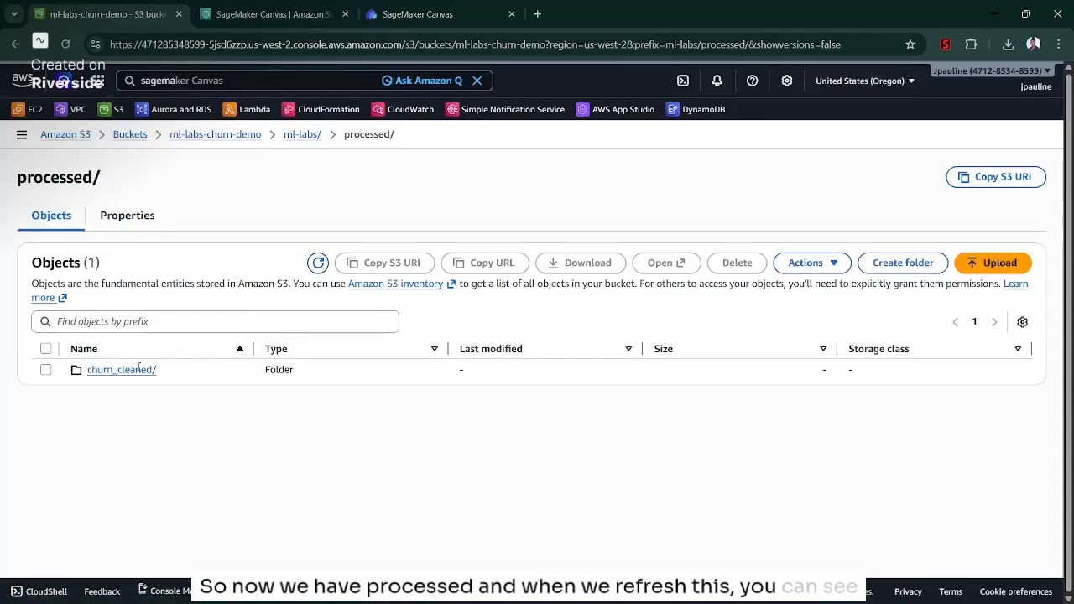
{"action": "left_click", "coordinate": [134, 370]}
{"action": "left_click", "coordinate": [149, 378]}
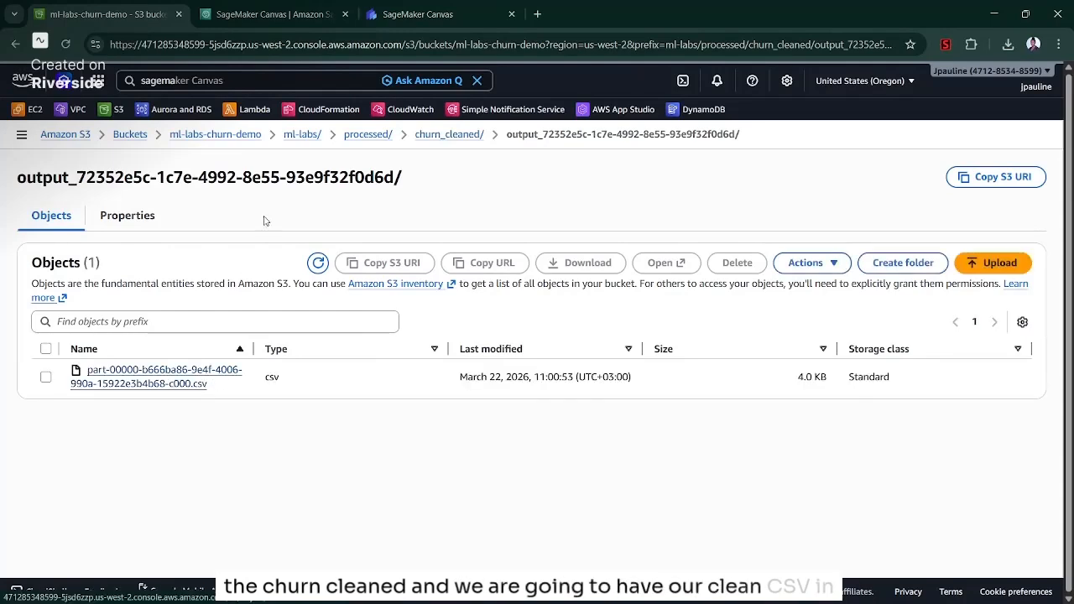
{"action": "left_click", "coordinate": [447, 15]}
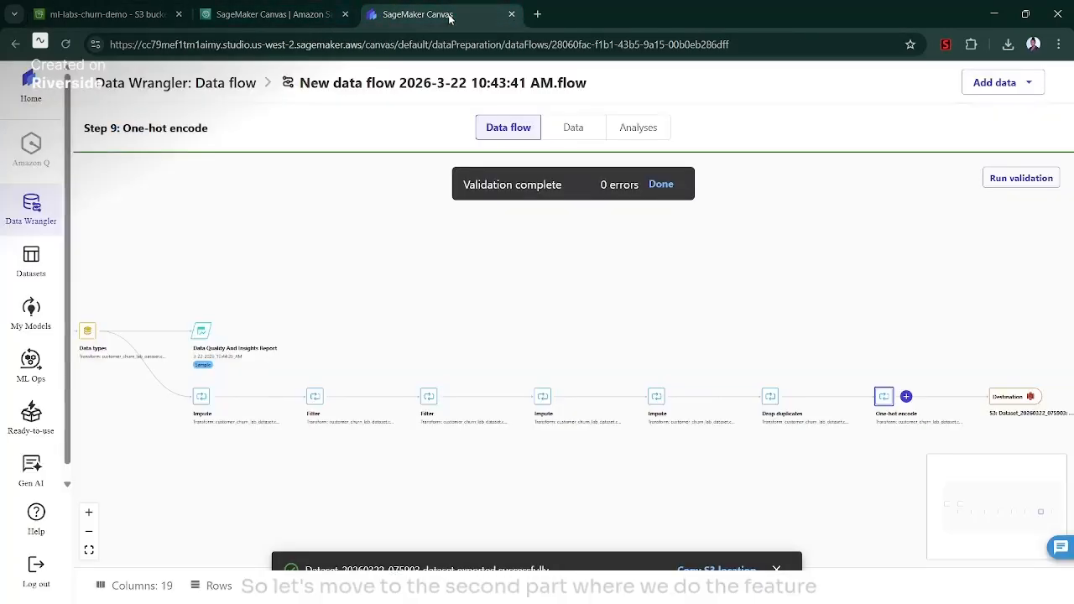
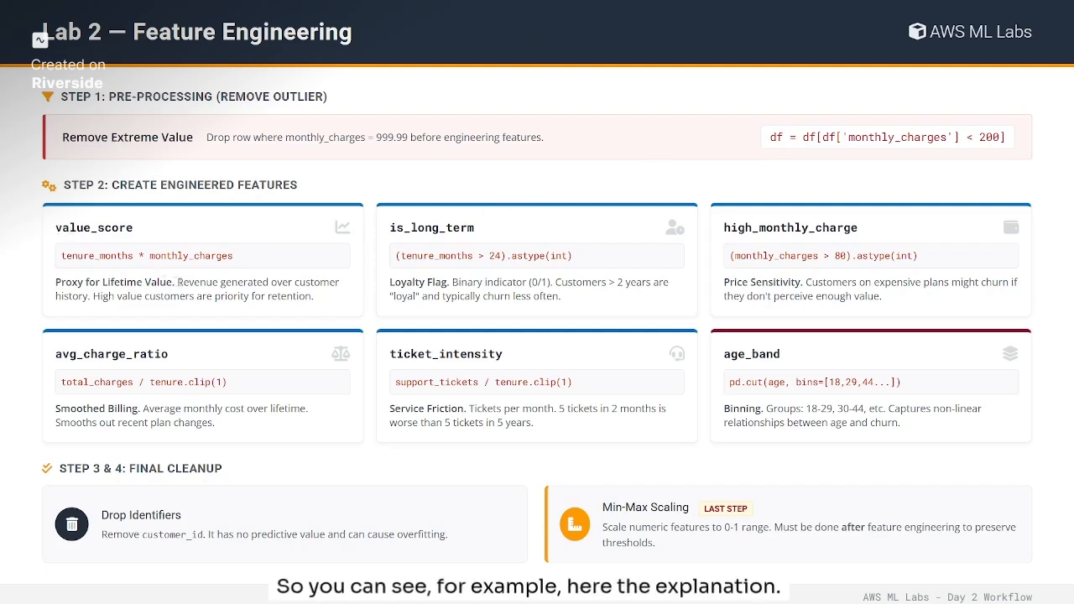
{"action": "left_click_drag", "start_coordinate": [177, 283], "coordinate": [318, 306]}
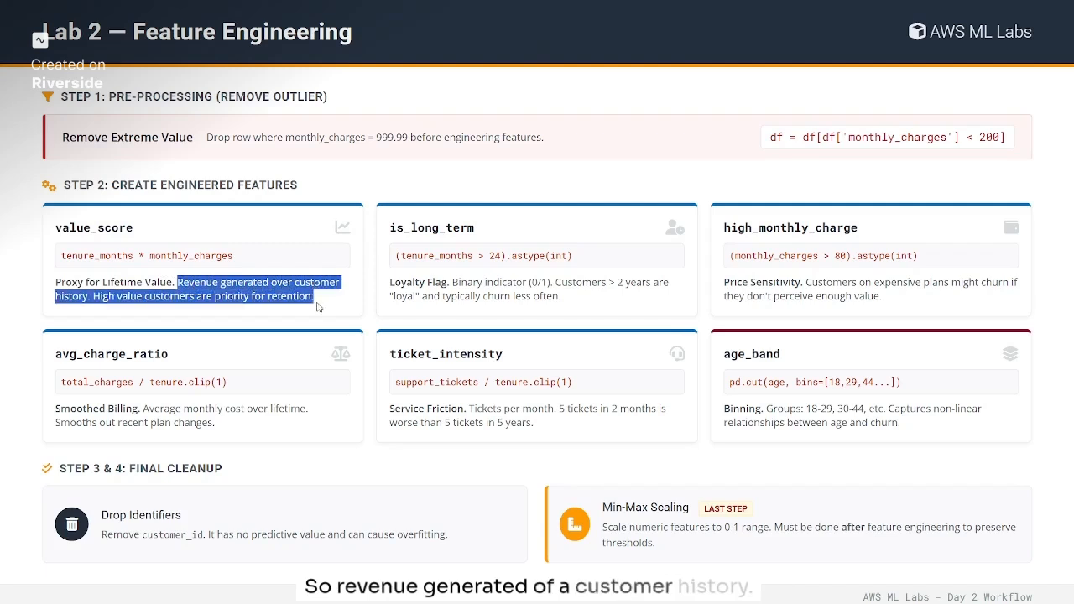
{"action": "left_click", "coordinate": [171, 312]}
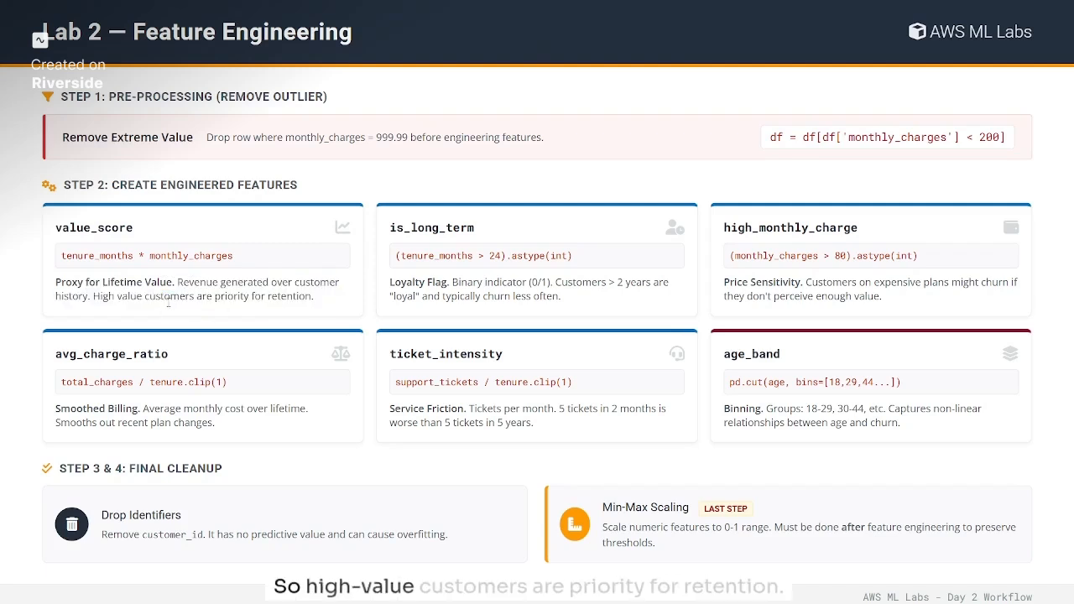
{"action": "left_click_drag", "start_coordinate": [318, 304], "coordinate": [69, 297]}
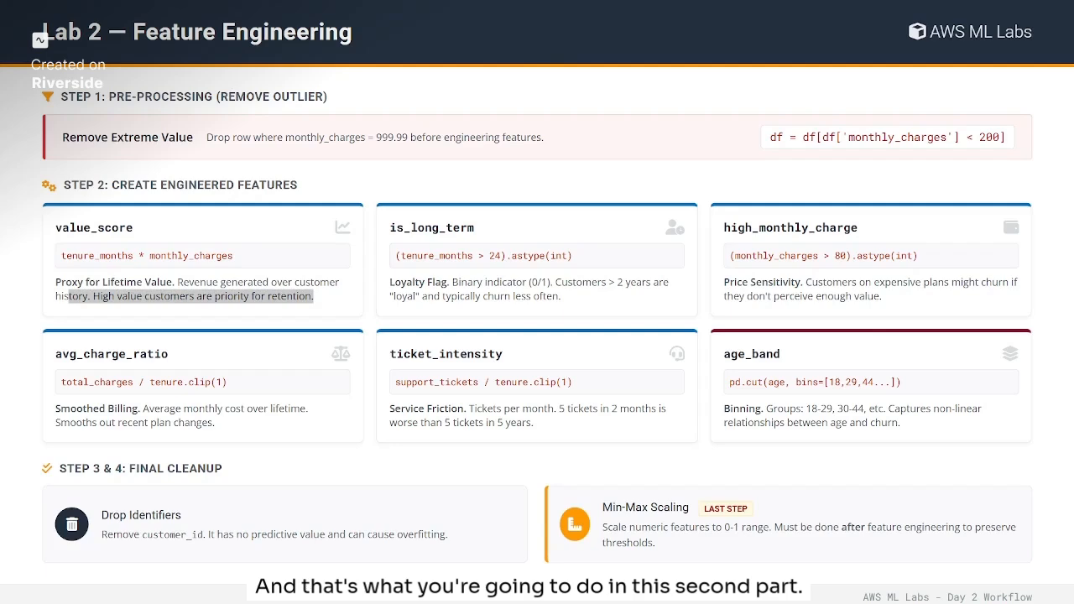
Switch to SageMaker Canvas, start a custom transform after the One-hot encode step and name it value_score
{"action": "key", "text": "alt+Tab"}
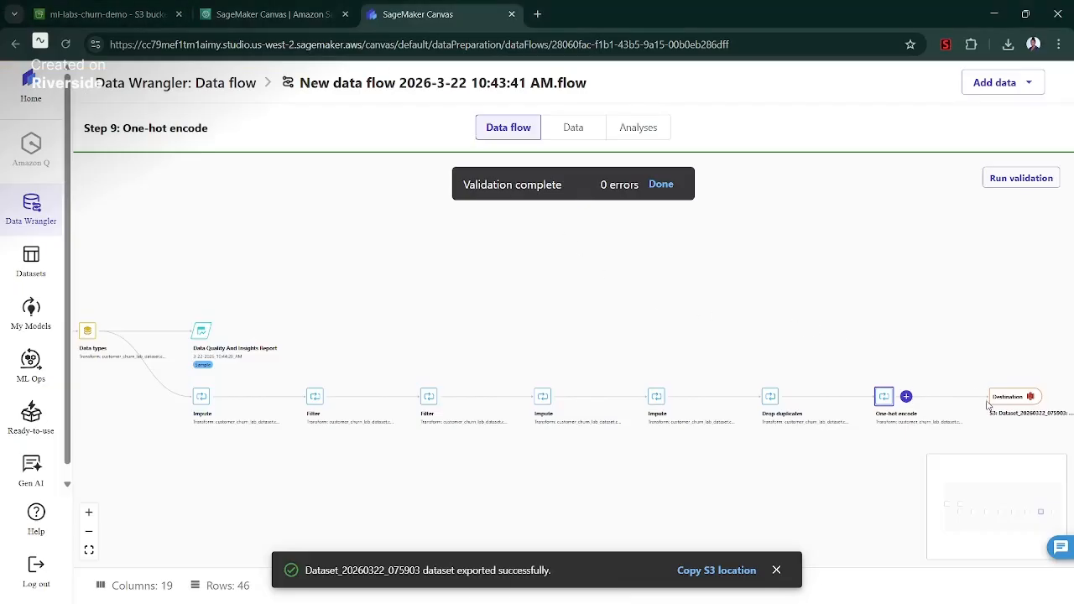
{"action": "left_click", "coordinate": [906, 397]}
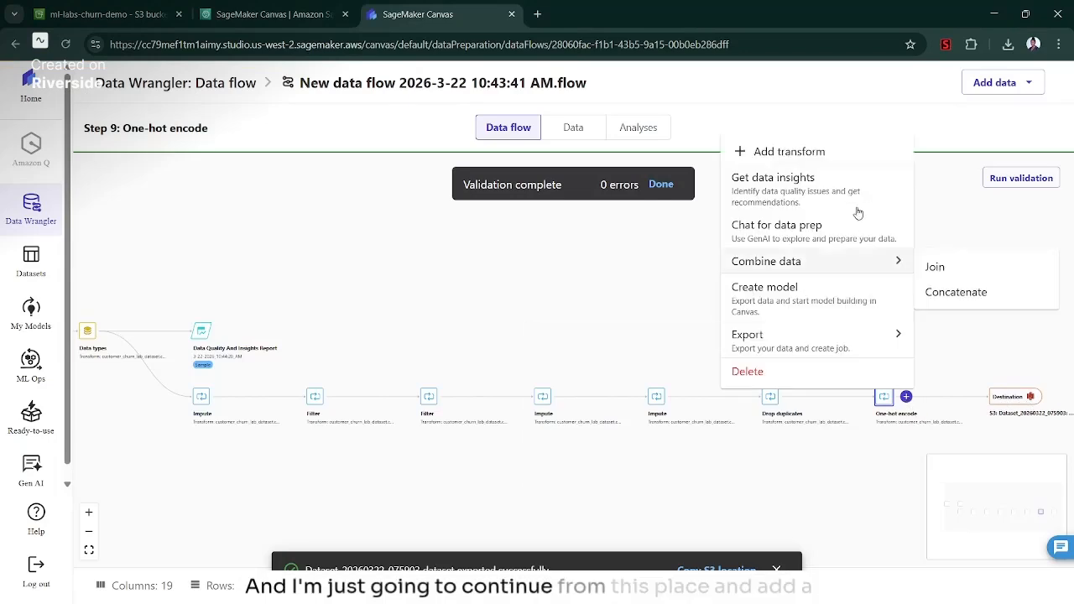
{"action": "left_click", "coordinate": [789, 151]}
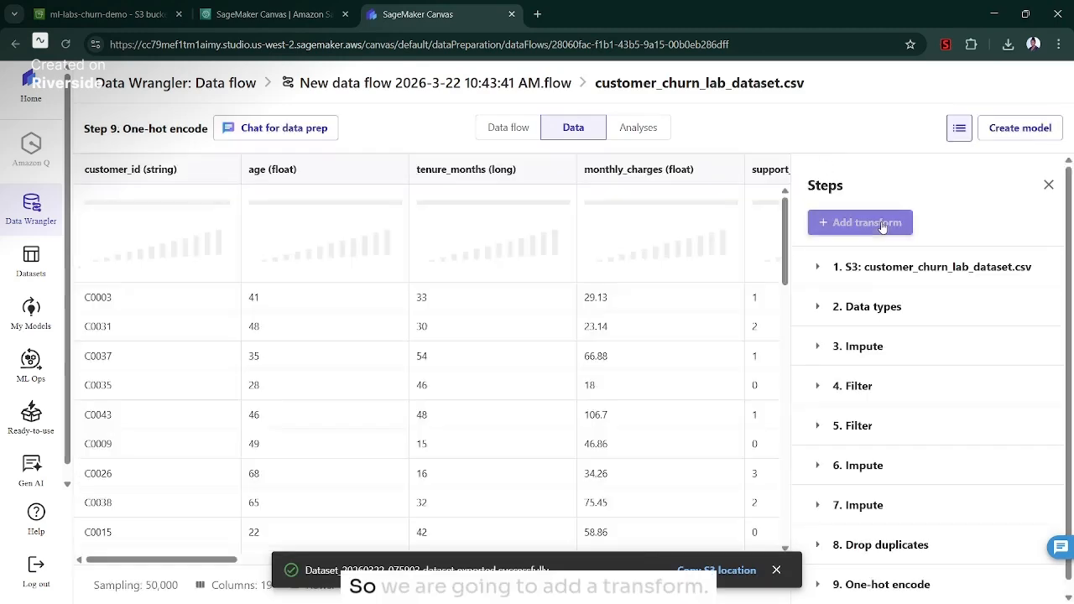
{"action": "left_click", "coordinate": [882, 223]}
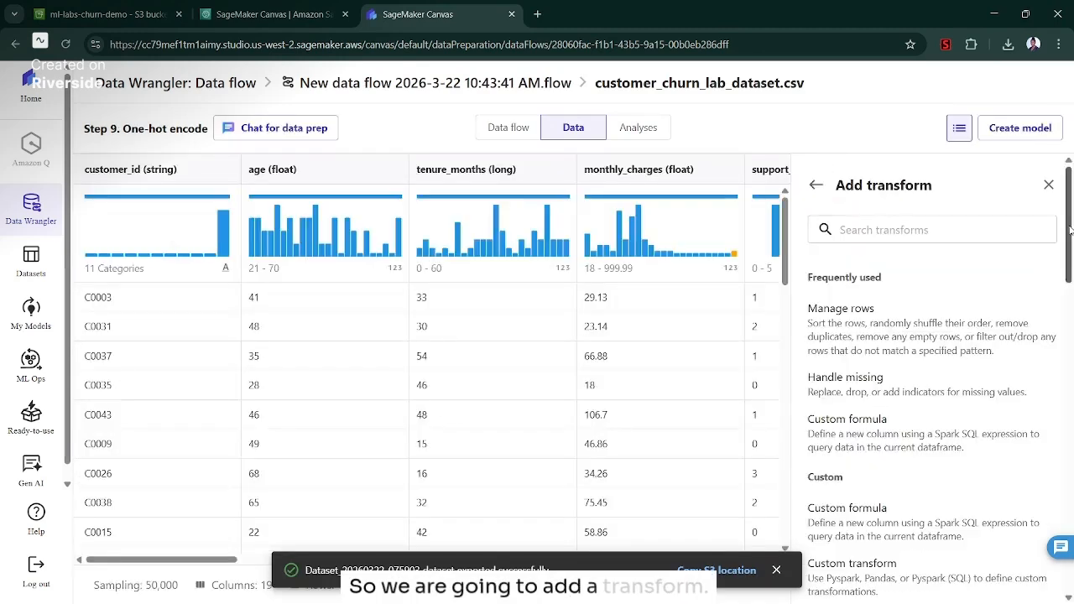
{"action": "left_click_drag", "start_coordinate": [1068, 230], "coordinate": [1068, 240]}
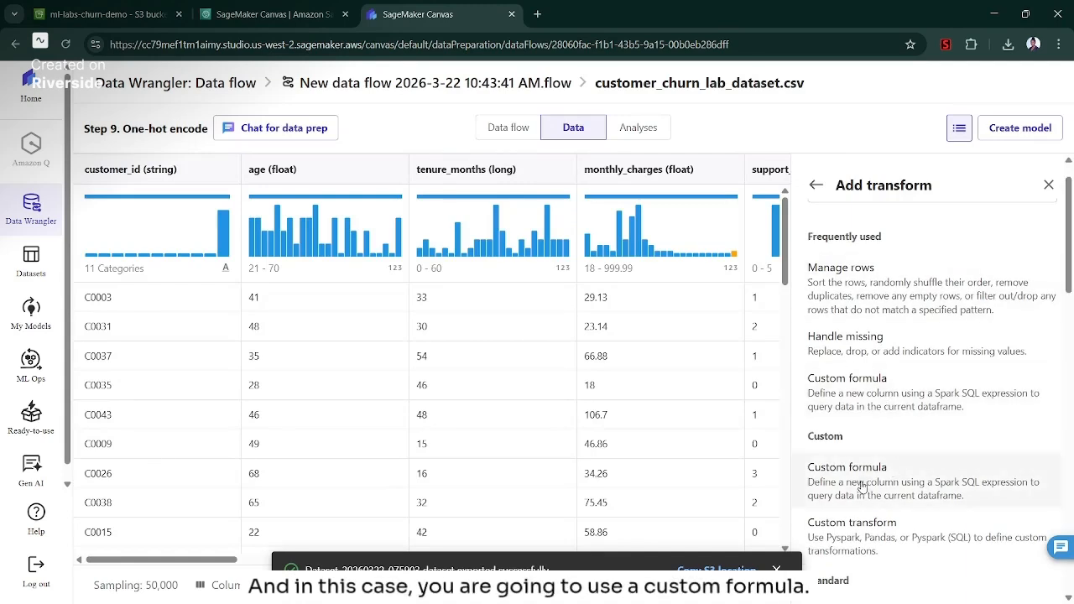
{"action": "left_click", "coordinate": [867, 545]}
{"action": "left_click", "coordinate": [850, 291]}
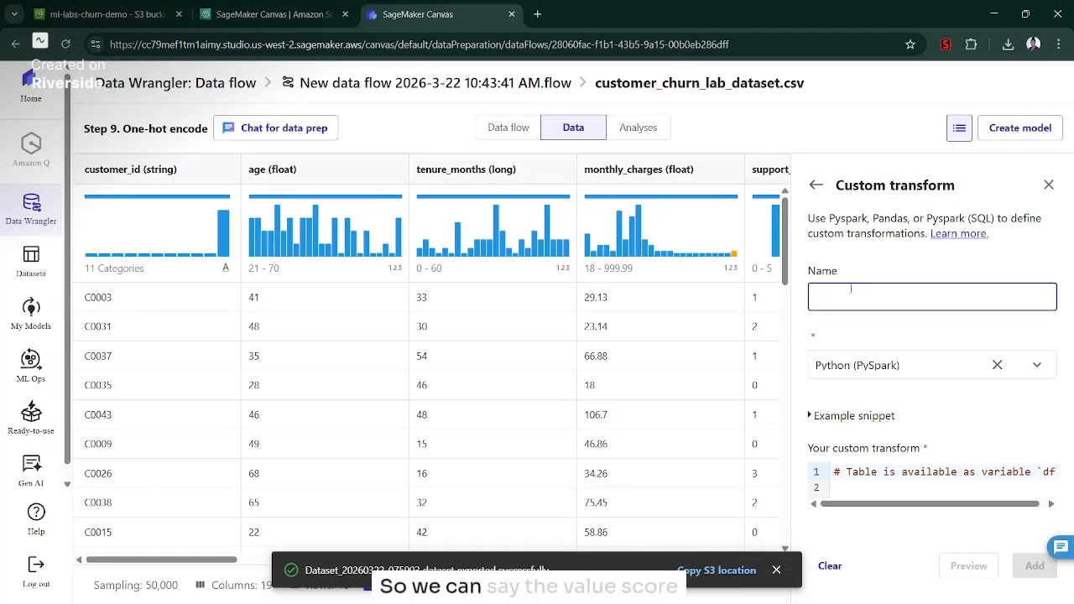
{"action": "type", "text": "value_score"}
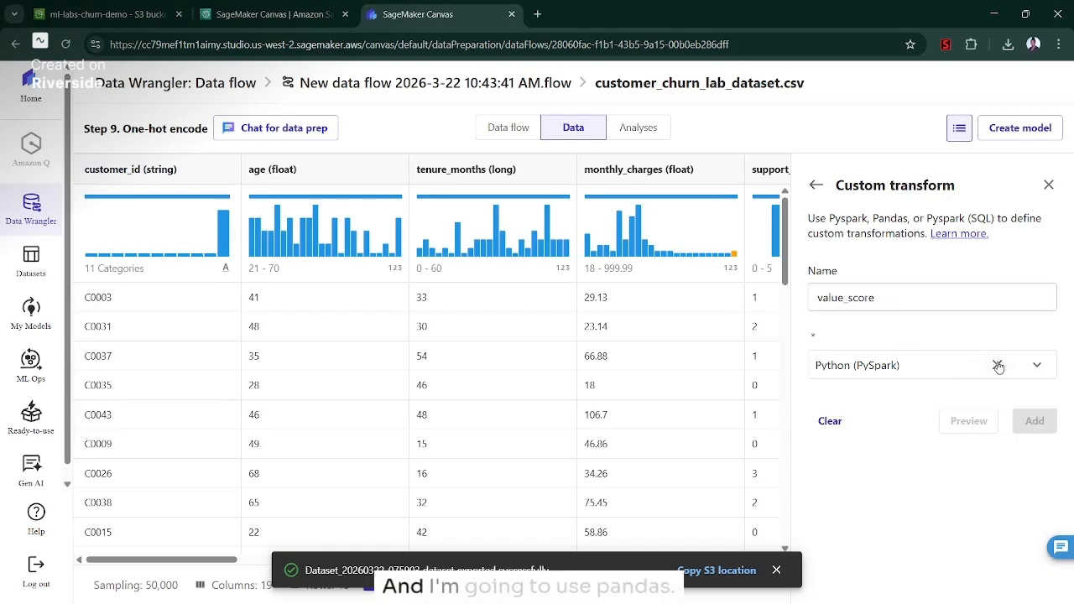
Set the custom transform's language to Python (Pandas) and place the cursor in its code editor
{"action": "left_click", "coordinate": [1035, 365]}
{"action": "left_click", "coordinate": [1034, 366]}
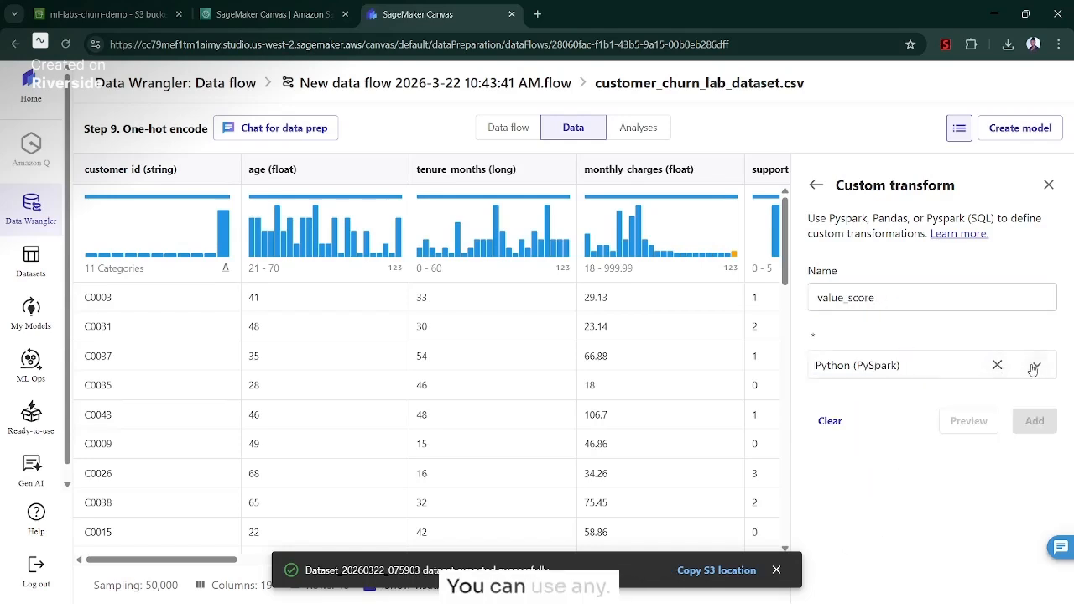
{"action": "left_click", "coordinate": [1033, 369]}
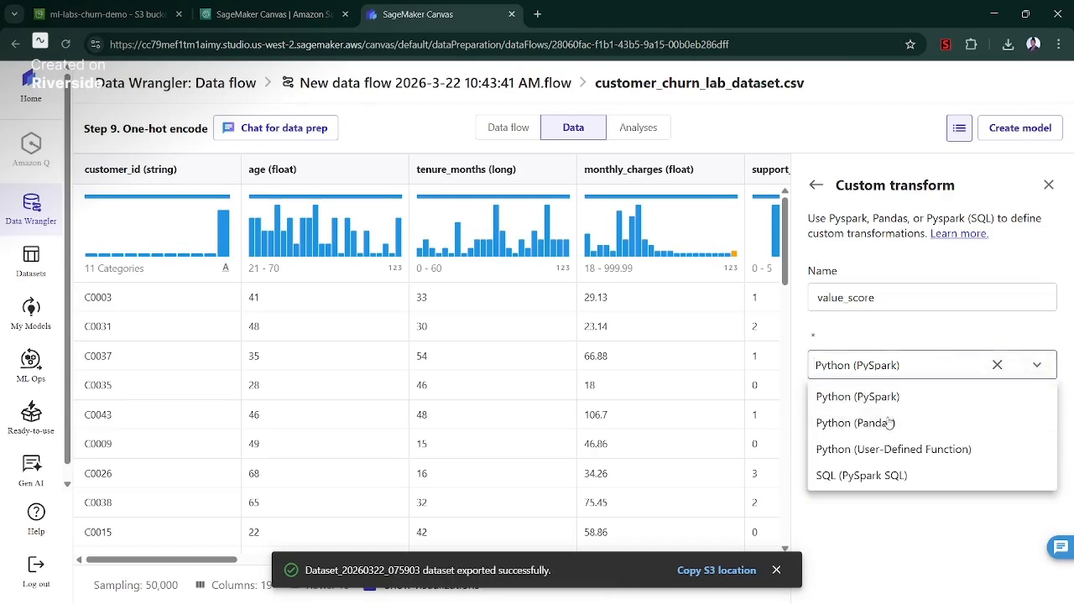
{"action": "left_click", "coordinate": [890, 422]}
{"action": "scroll", "coordinate": [936, 415], "scroll_direction": "down", "scroll_amount": 1}
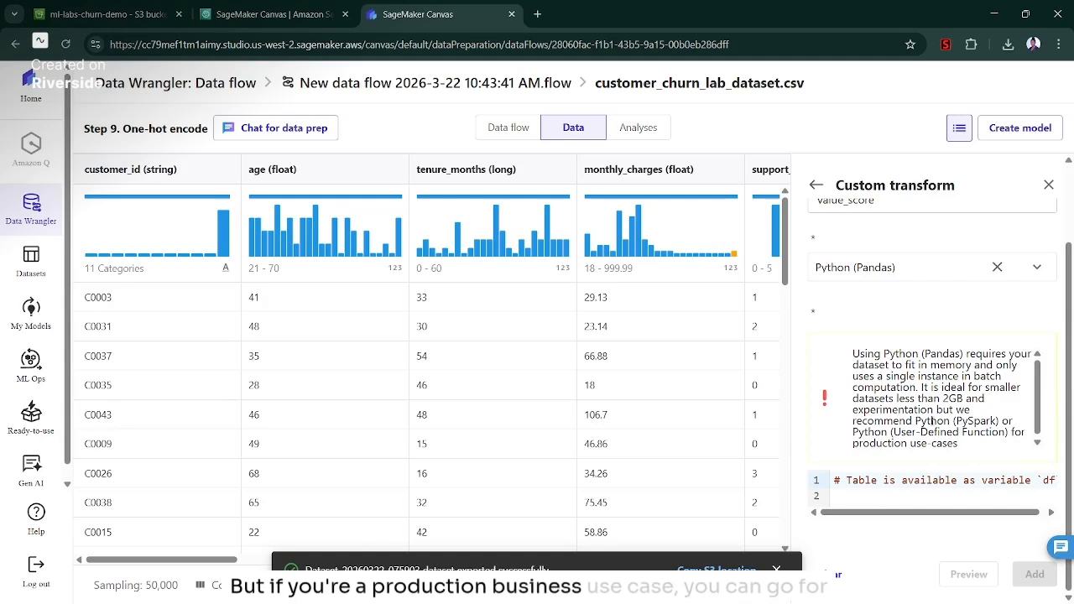
{"action": "left_click_drag", "start_coordinate": [917, 422], "coordinate": [987, 422]}
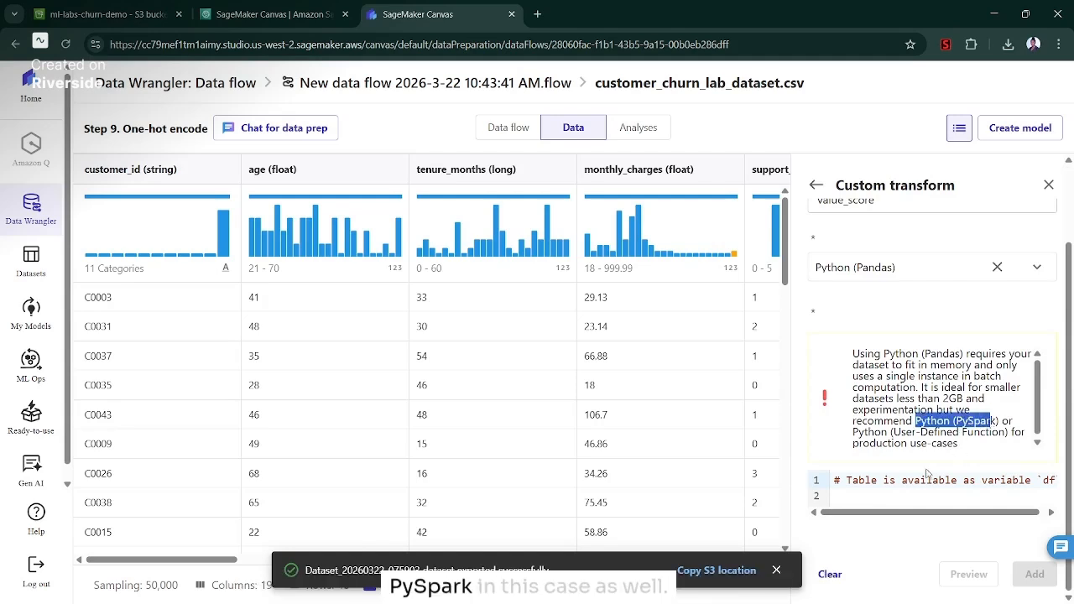
{"action": "left_click", "coordinate": [899, 496]}
Examine the dataset columns and monthly_charges values for outliers, comparing them with the Lab 2 feature engineering slide
{"action": "left_click_drag", "start_coordinate": [789, 302], "coordinate": [532, 260]}
{"action": "scroll", "coordinate": [470, 285], "scroll_direction": "right", "scroll_amount": 4}
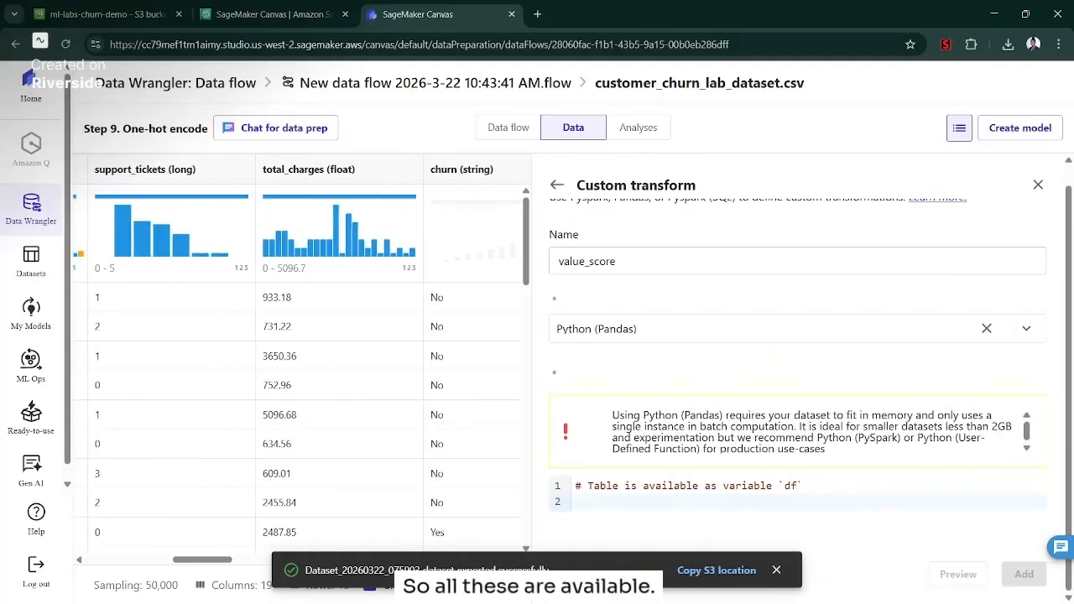
{"action": "key", "text": "alt+Tab"}
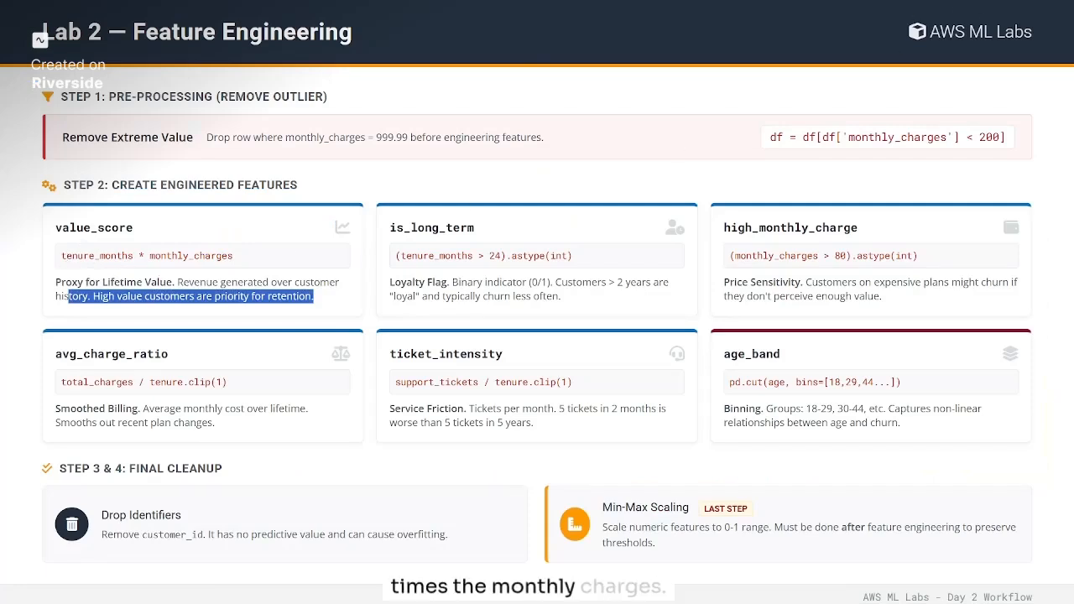
{"action": "key", "text": "alt+Tab"}
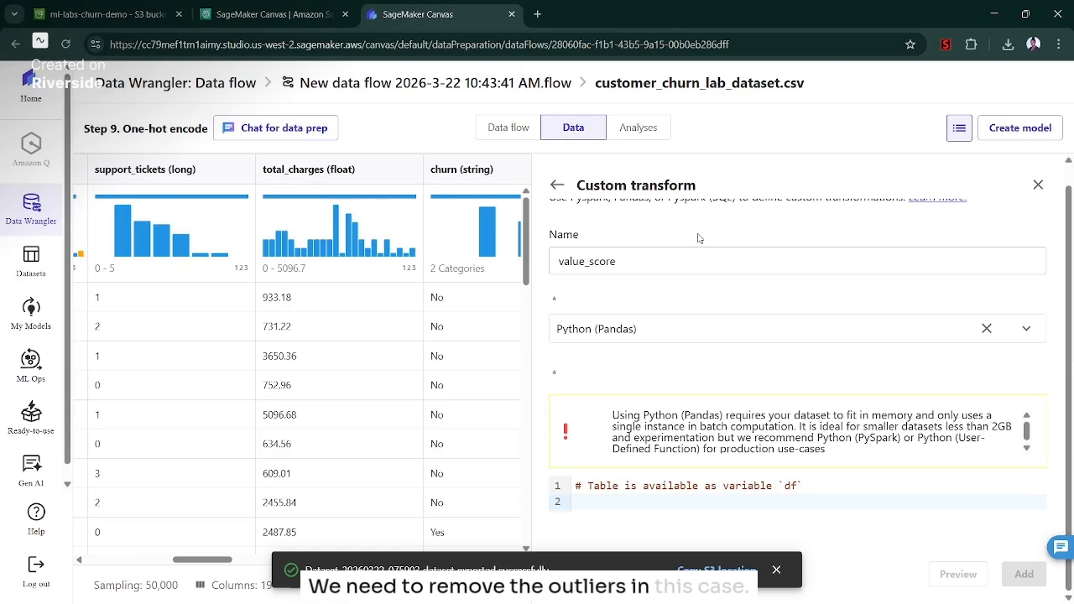
{"action": "left_click_drag", "start_coordinate": [210, 561], "coordinate": [183, 532]}
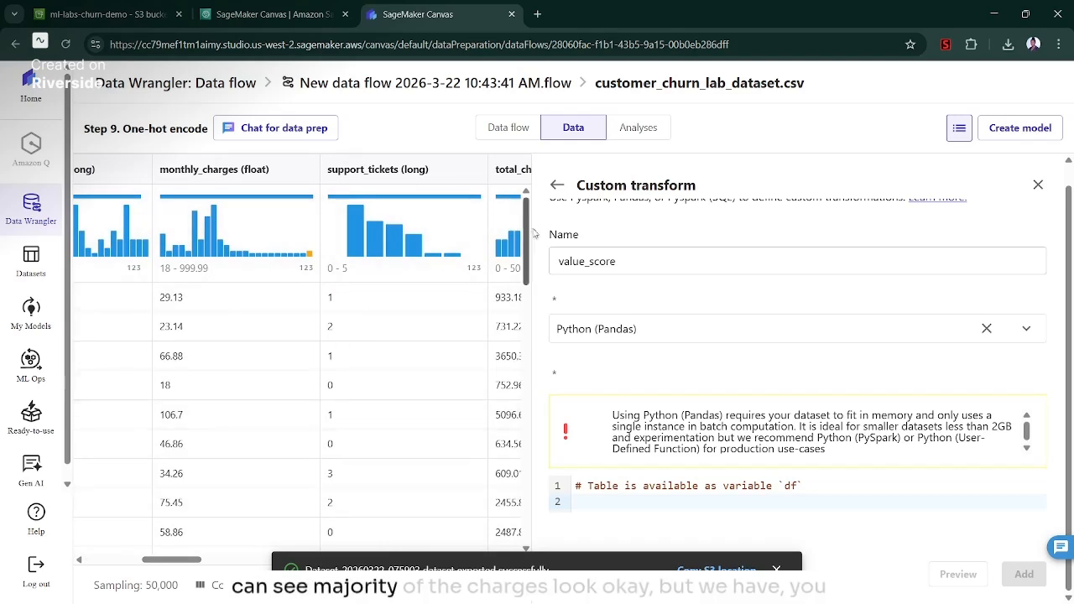
{"action": "scroll", "coordinate": [336, 252], "scroll_direction": "down", "scroll_amount": 1}
{"action": "scroll", "coordinate": [300, 257], "scroll_direction": "up", "scroll_amount": 1}
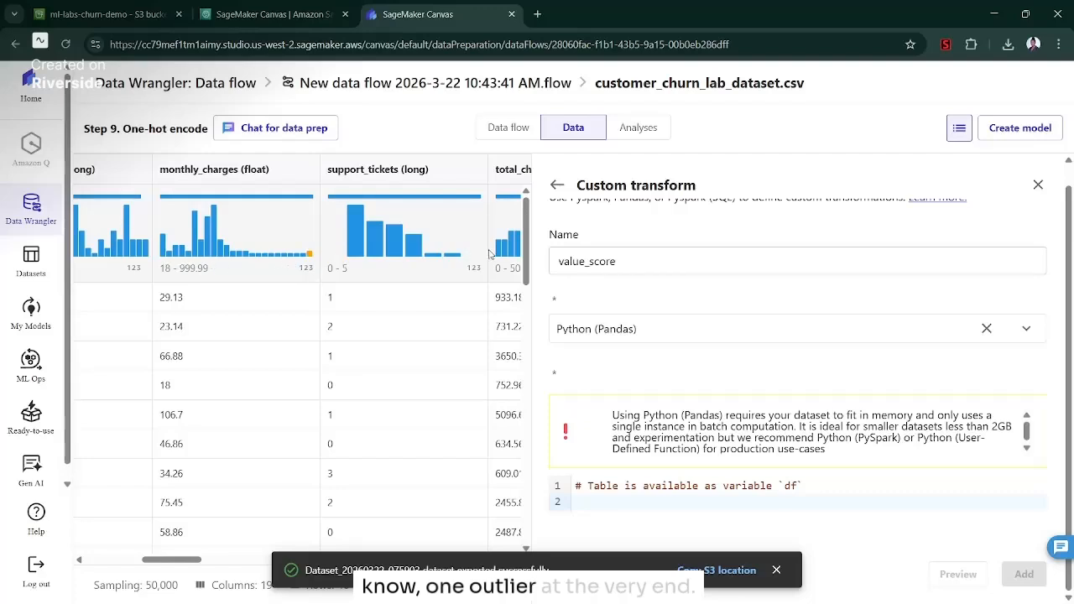
{"action": "scroll", "coordinate": [252, 336], "scroll_direction": "down", "scroll_amount": 3}
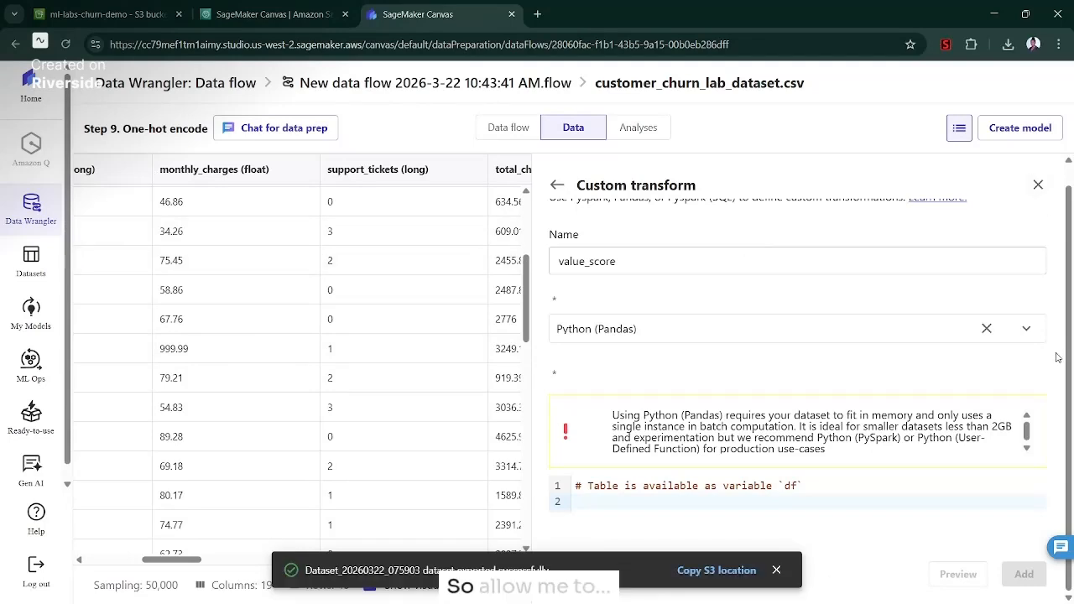
{"action": "left_click_drag", "start_coordinate": [1065, 360], "coordinate": [1065, 342]}
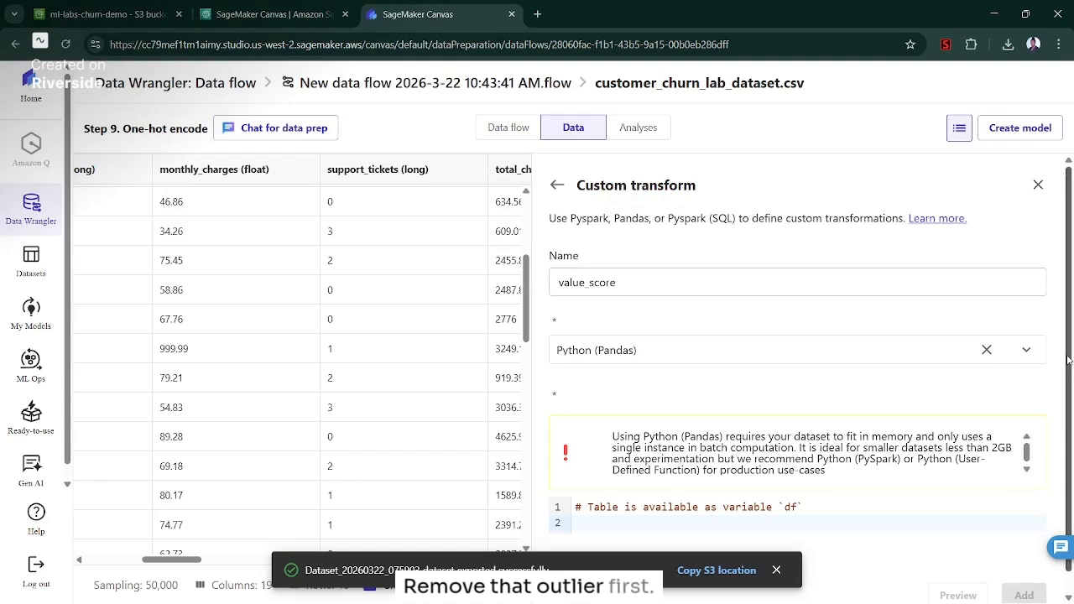
{"action": "scroll", "coordinate": [1067, 359], "scroll_direction": "down", "scroll_amount": 1}
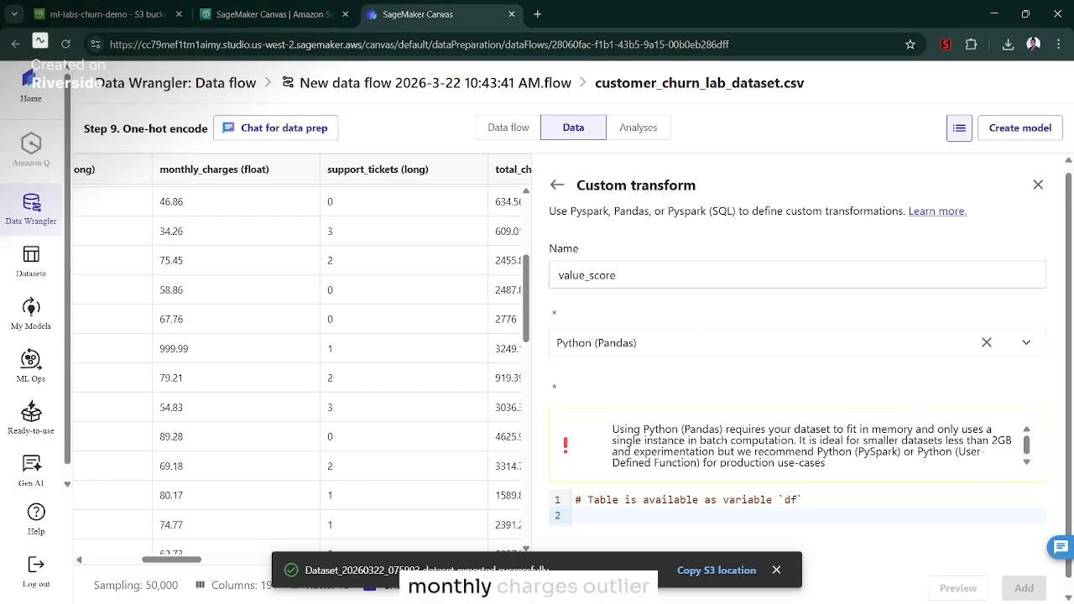
{"action": "key", "text": "alt+Tab"}
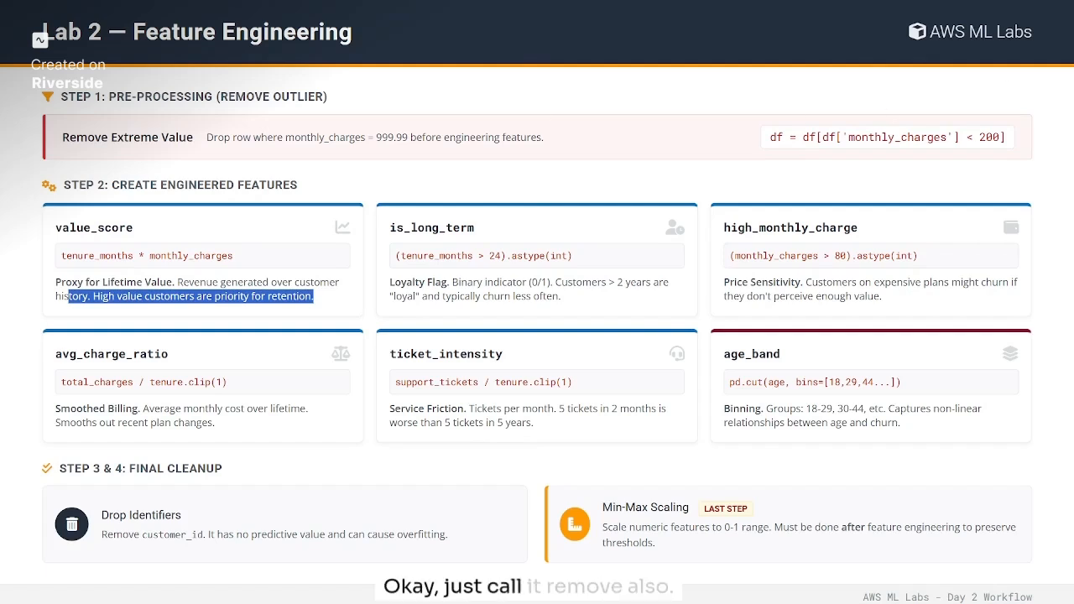
{"action": "key", "text": "alt+Tab"}
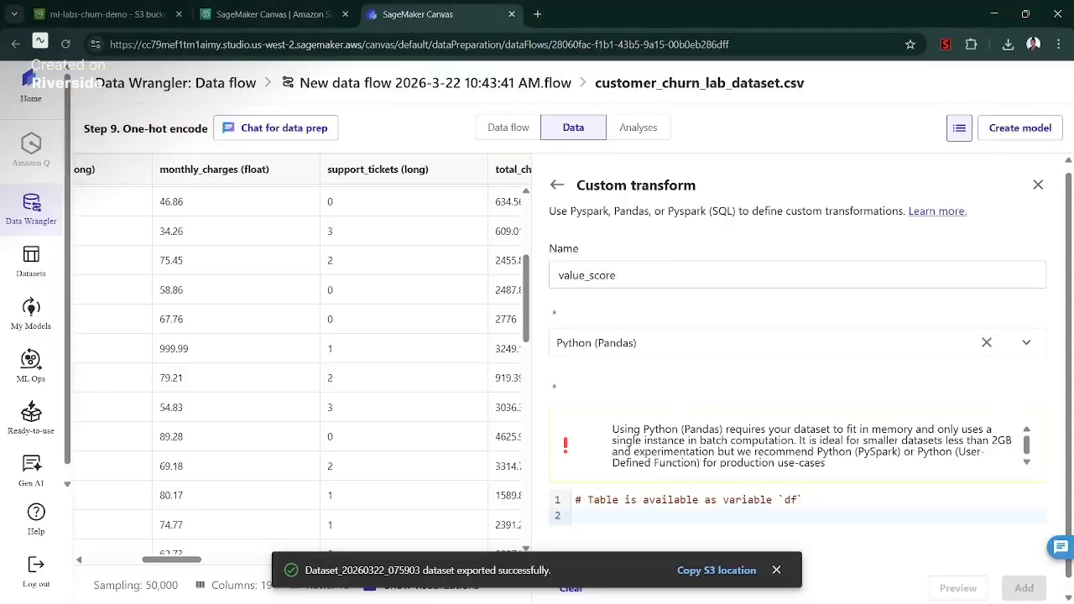
Rename the custom transform as remove_outlier
{"action": "left_click_drag", "start_coordinate": [620, 275], "coordinate": [557, 275]}
{"action": "type", "text": "remove_o"}
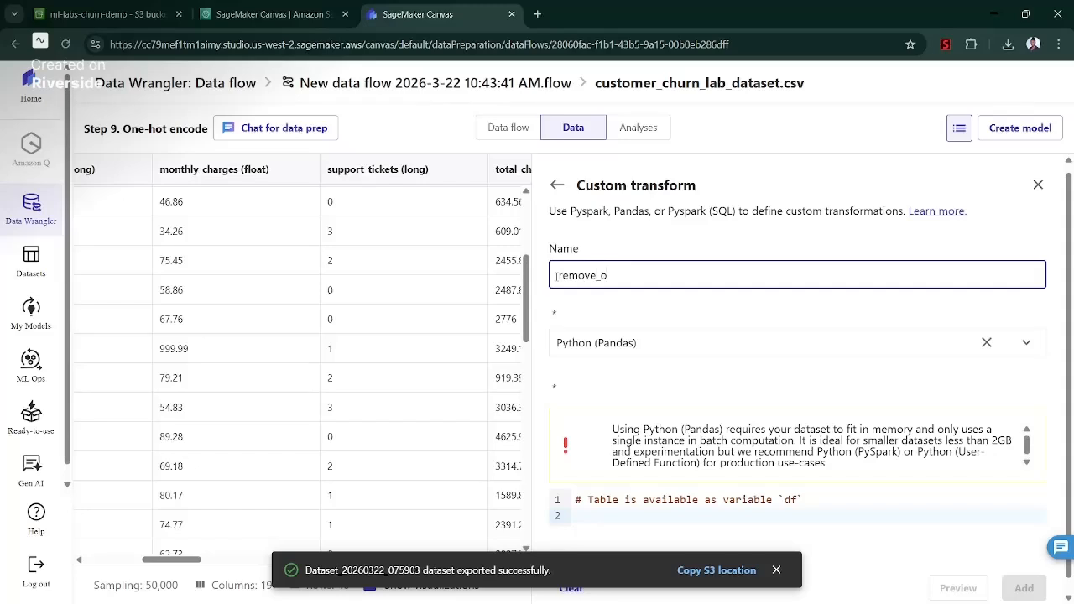
{"action": "type", "text": "r"}
{"action": "scroll", "coordinate": [811, 386], "scroll_direction": "down", "scroll_amount": 1}
Enter the slide's code df = df[df['monthly_charges'] < 200] for the transform, preview it and add it to the data flow
{"action": "left_click", "coordinate": [701, 498]}
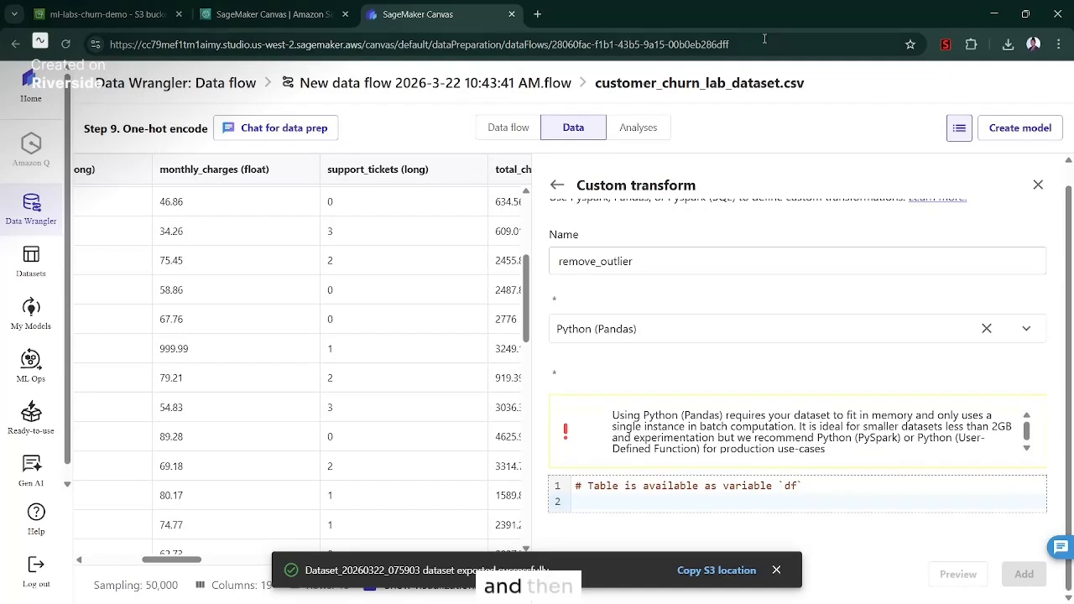
{"action": "key", "text": "alt+Tab"}
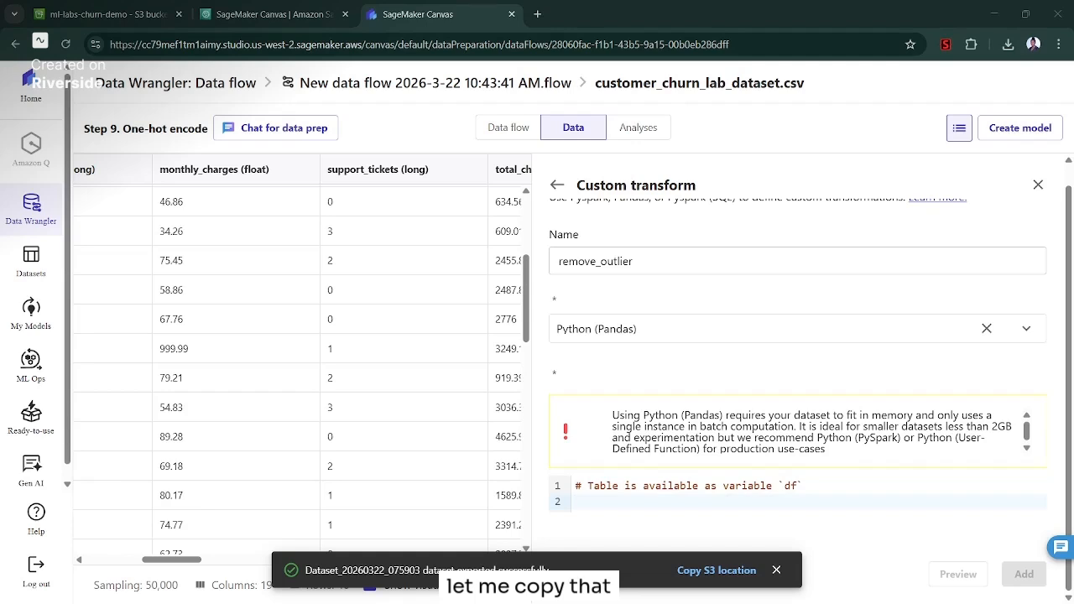
{"action": "left_click", "coordinate": [628, 500]}
{"action": "type", "text": "df = df[df['monthly_charges'] < 200]"}
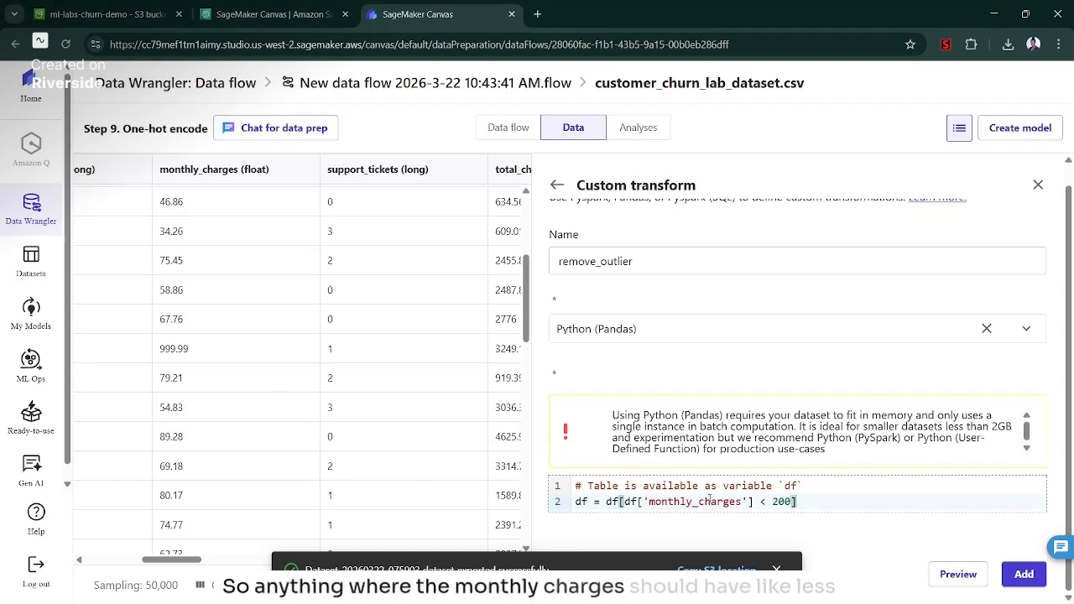
{"action": "left_click", "coordinate": [793, 525]}
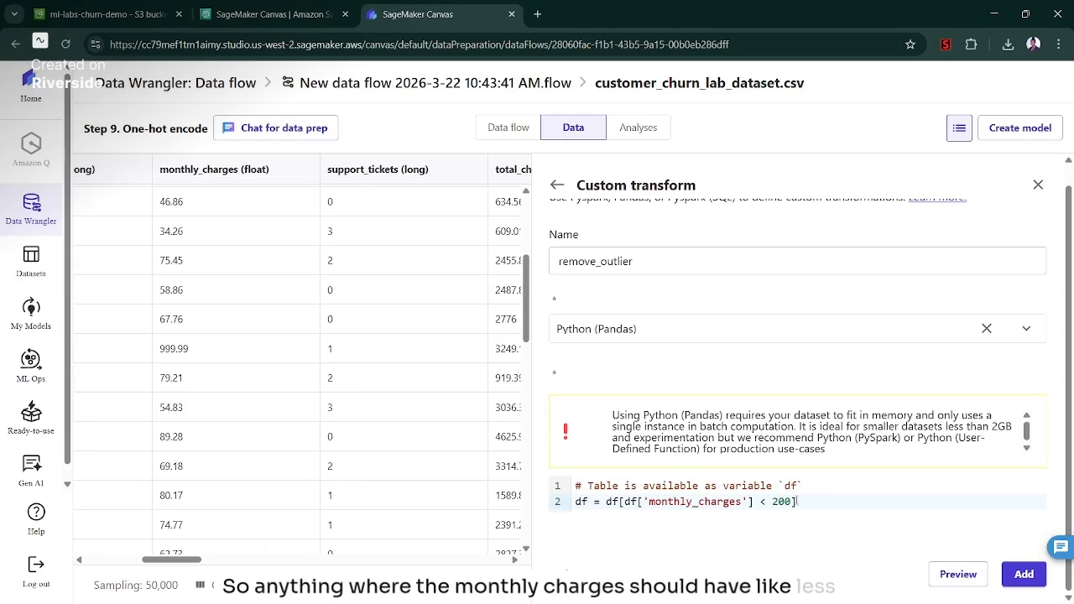
{"action": "left_click", "coordinate": [956, 574]}
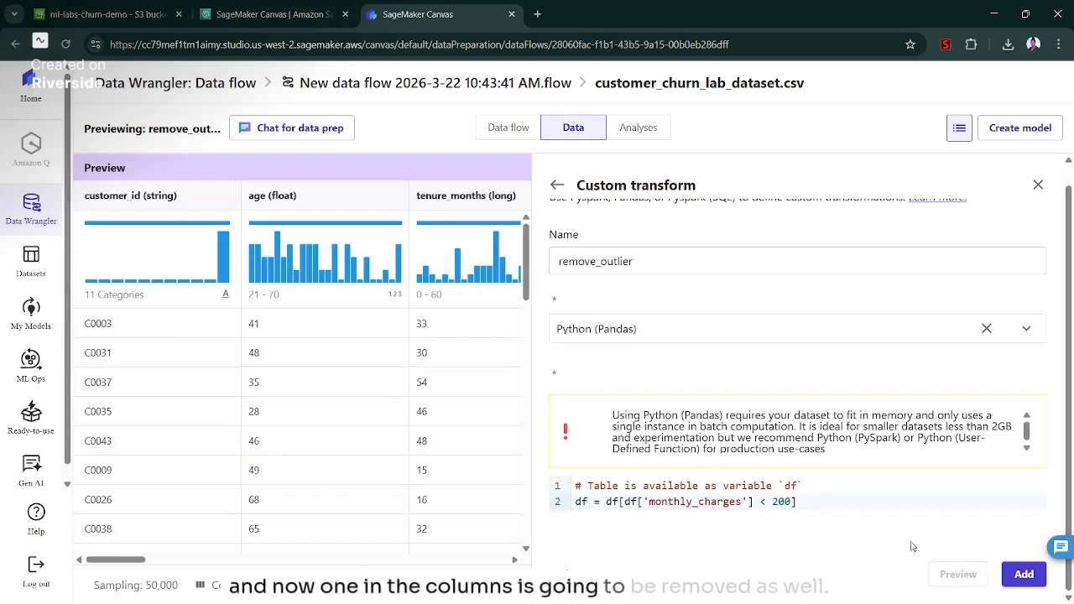
{"action": "left_click", "coordinate": [1023, 573]}
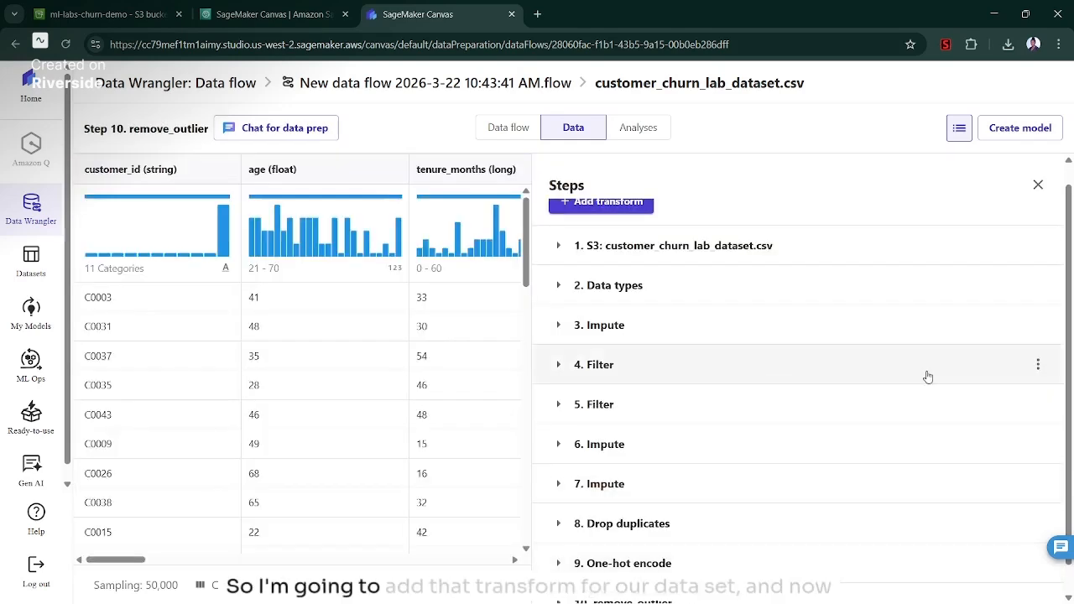
{"action": "left_click_drag", "start_coordinate": [1068, 378], "coordinate": [1068, 352]}
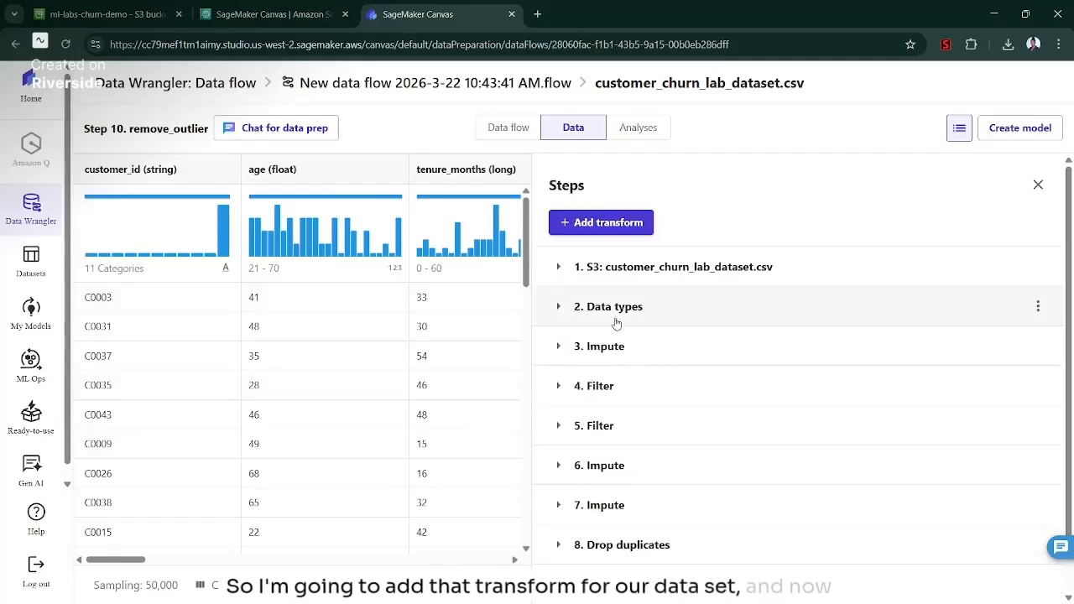
{"action": "left_click", "coordinate": [585, 222]}
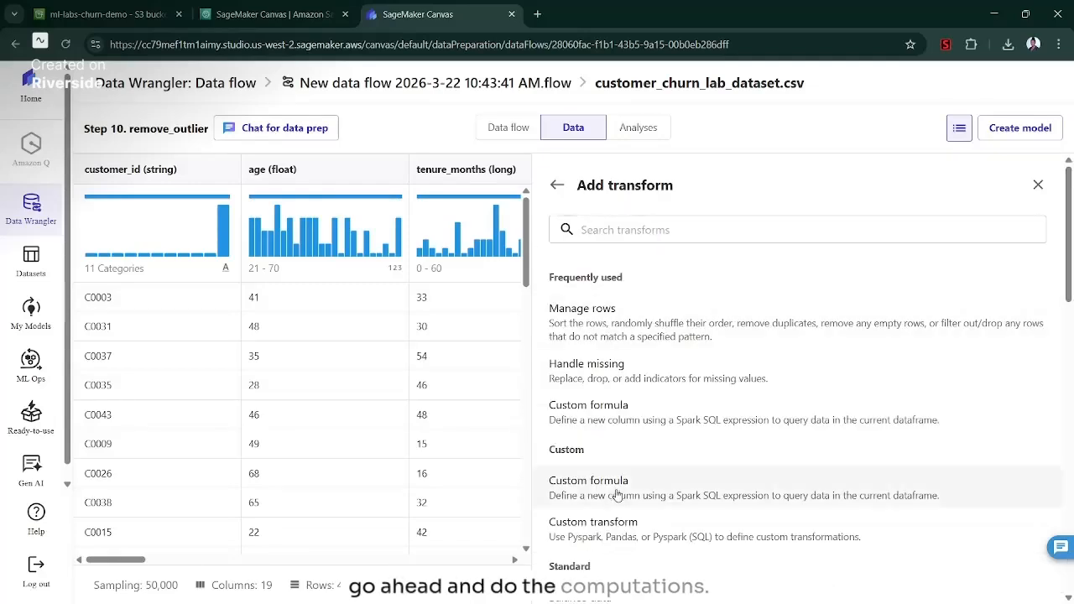
{"action": "left_click", "coordinate": [618, 494]}
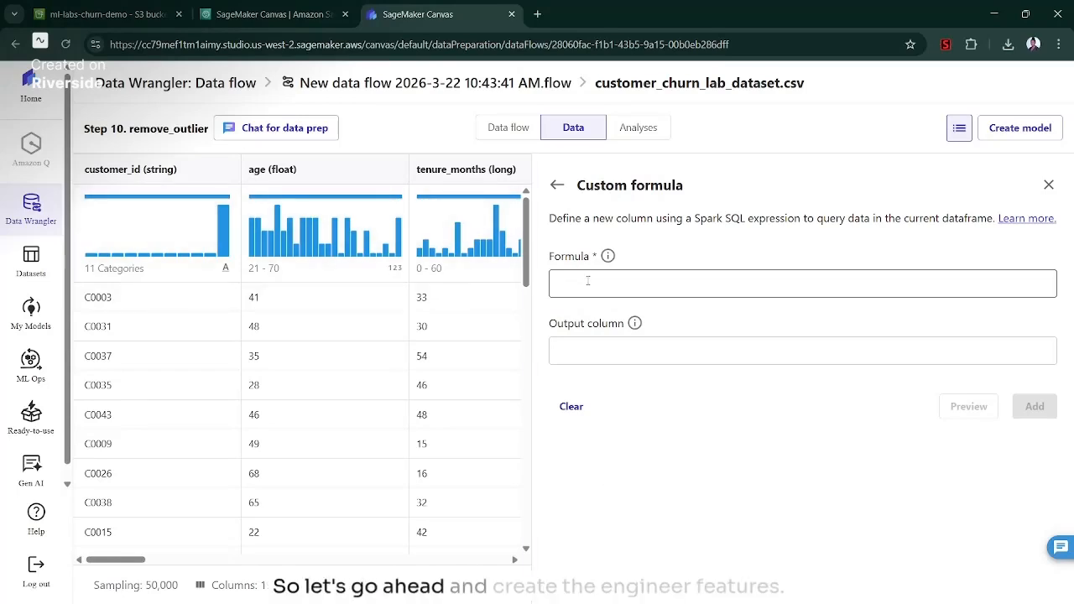
{"action": "left_click", "coordinate": [587, 281]}
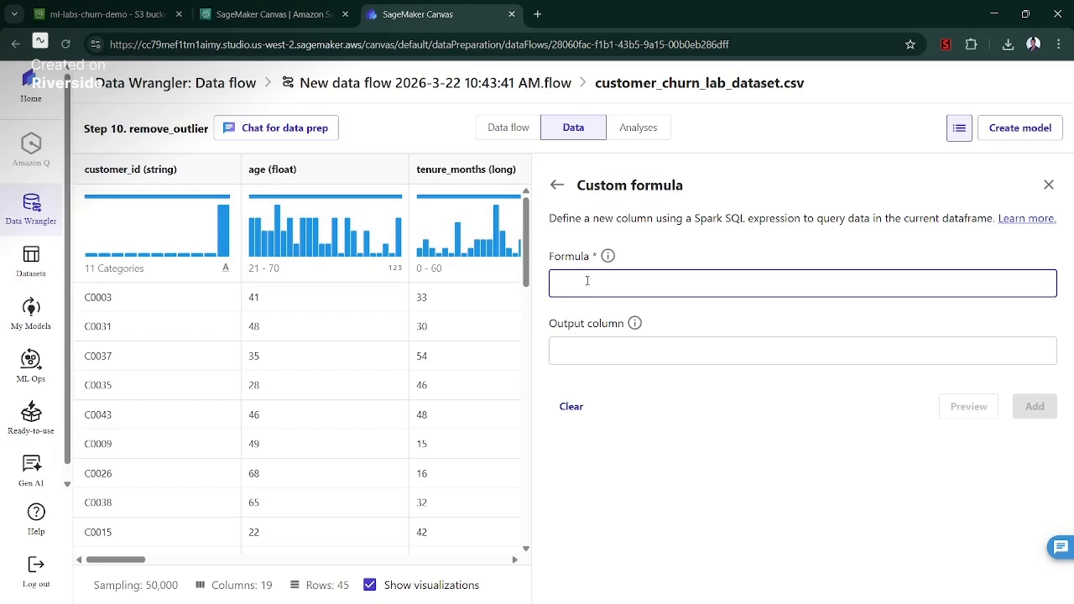
{"action": "type", "text": "feaute"}
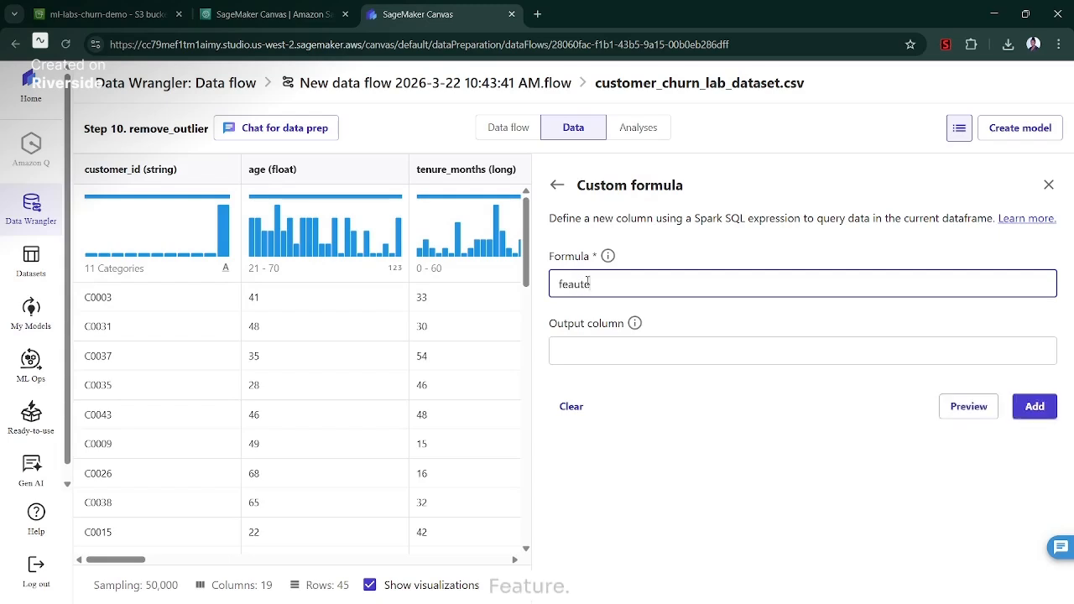
{"action": "key", "text": "BackSpace"}
{"action": "key", "text": "BackSpace"}
{"action": "key", "text": "BackSpace"}
{"action": "type", "text": "ture_engine"}
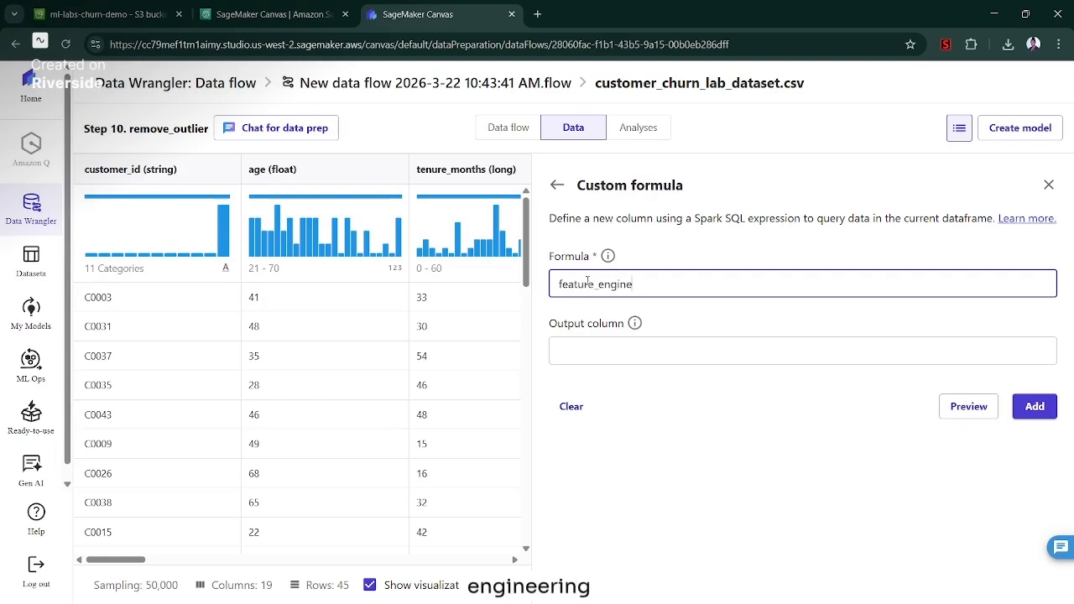
{"action": "type", "text": "ering"}
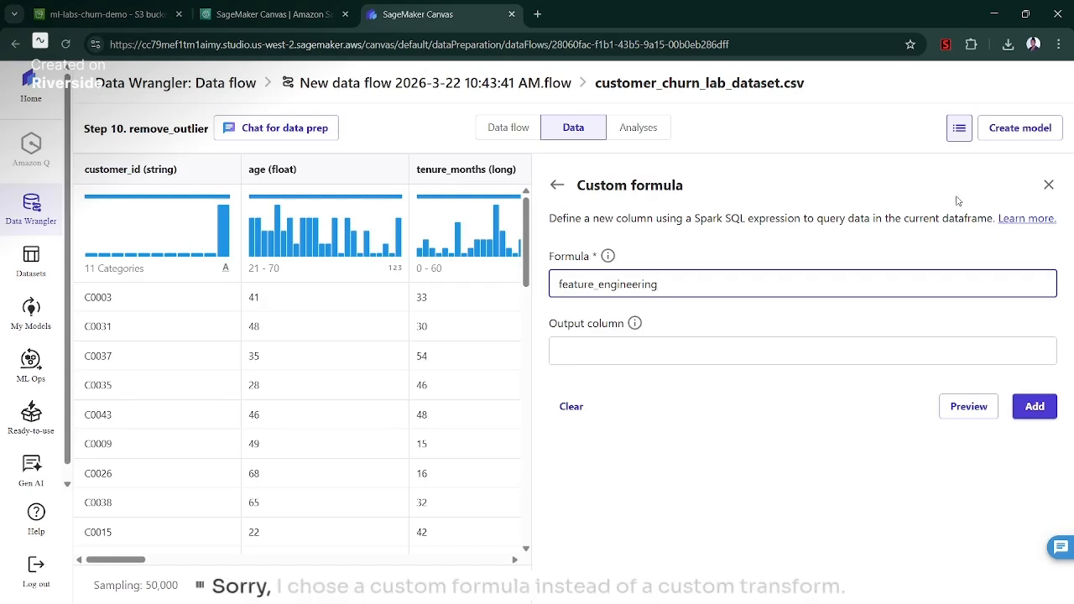
{"action": "left_click", "coordinate": [1048, 184]}
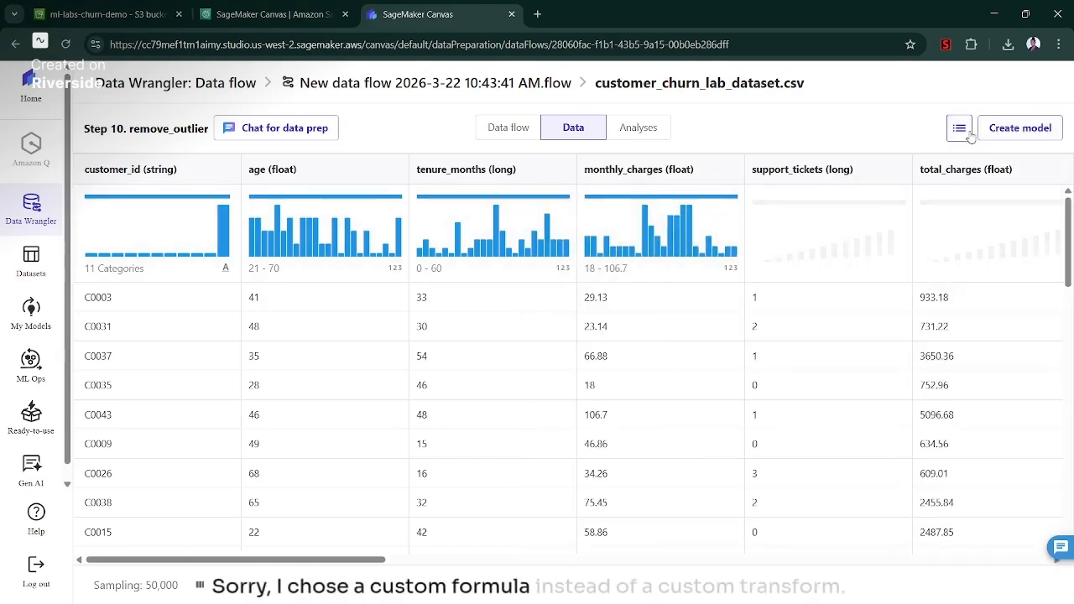
Start a new custom transform named feature_engineering and set its language to Python (Pandas)
{"action": "left_click", "coordinate": [959, 128]}
{"action": "left_click", "coordinate": [646, 223]}
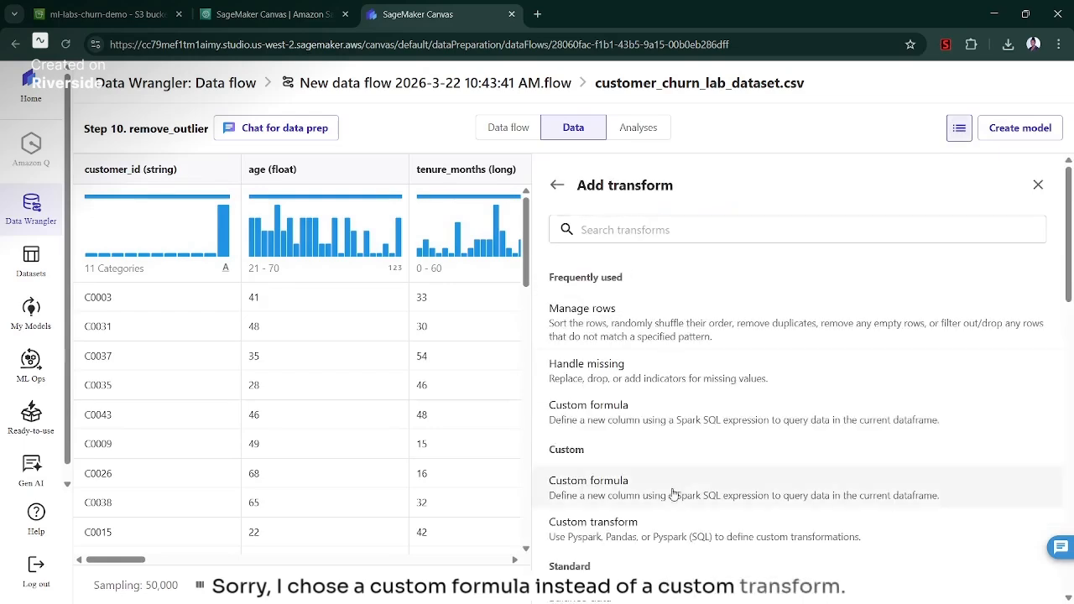
{"action": "left_click", "coordinate": [655, 527]}
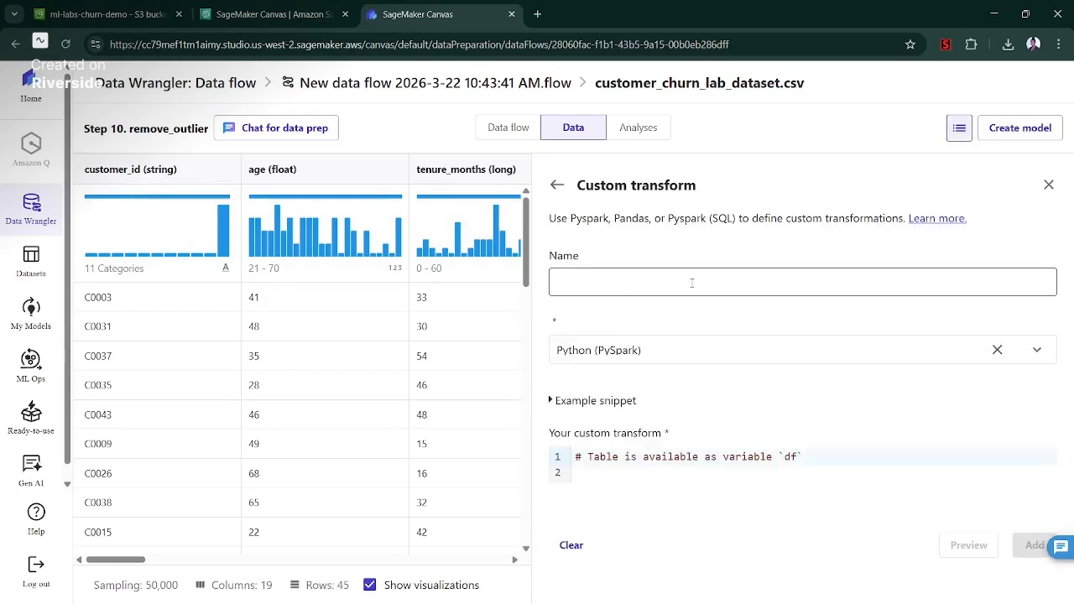
{"action": "left_click", "coordinate": [692, 282]}
{"action": "type", "text": "feaut"}
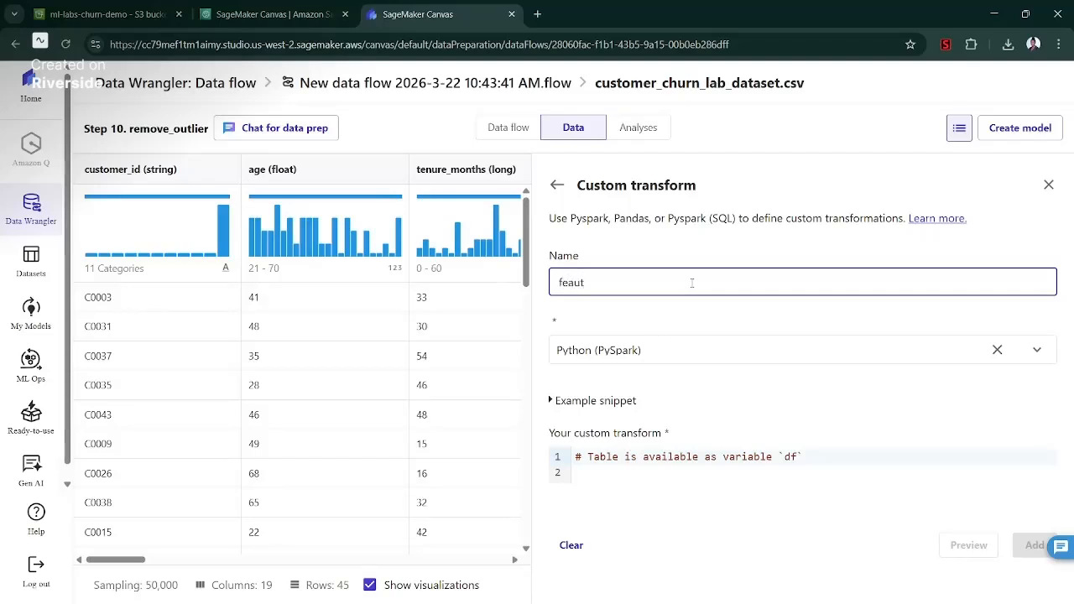
{"action": "key", "text": "BackSpace"}
{"action": "key", "text": "BackSpace"}
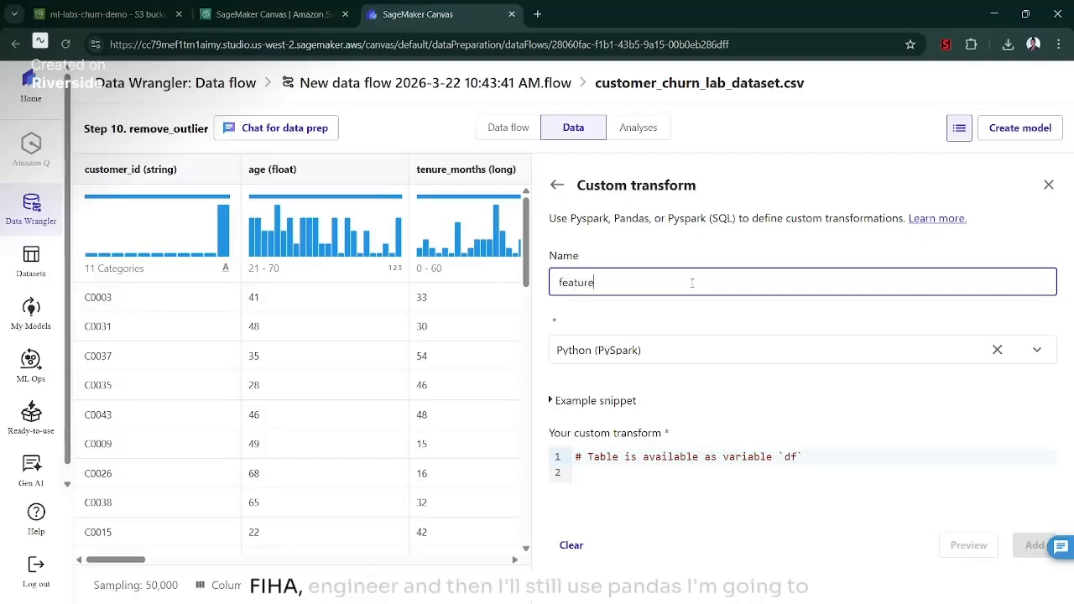
{"action": "type", "text": "ture_engineering"}
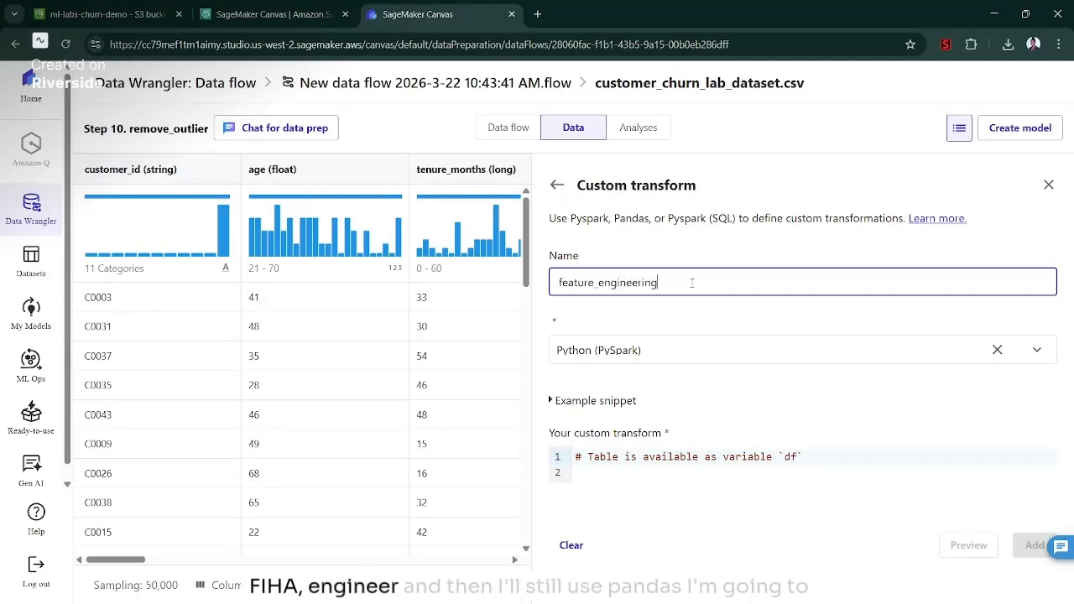
{"action": "left_click", "coordinate": [1028, 352]}
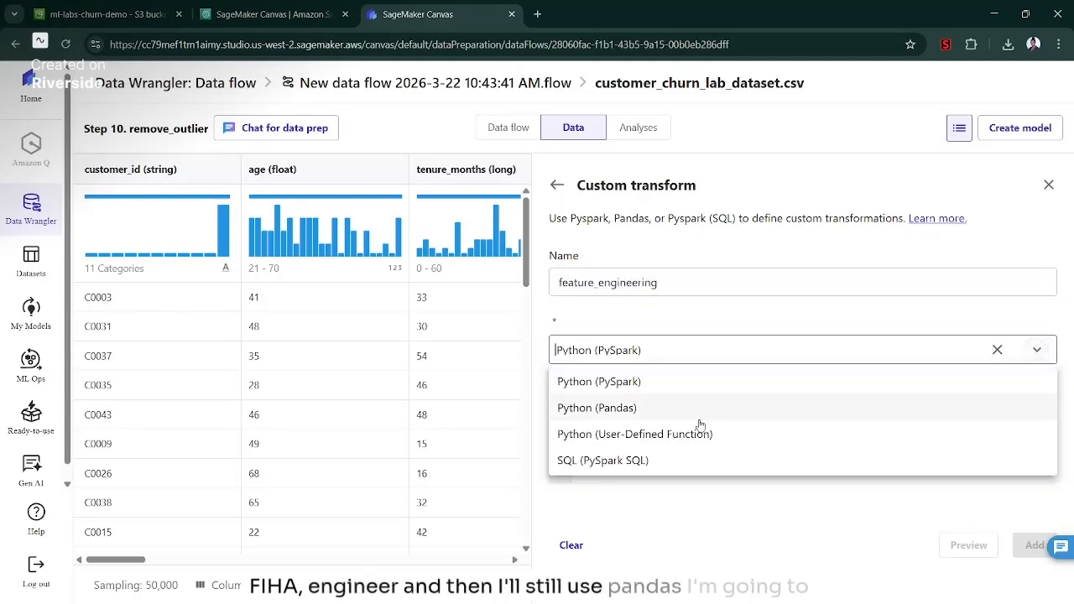
{"action": "left_click", "coordinate": [687, 411]}
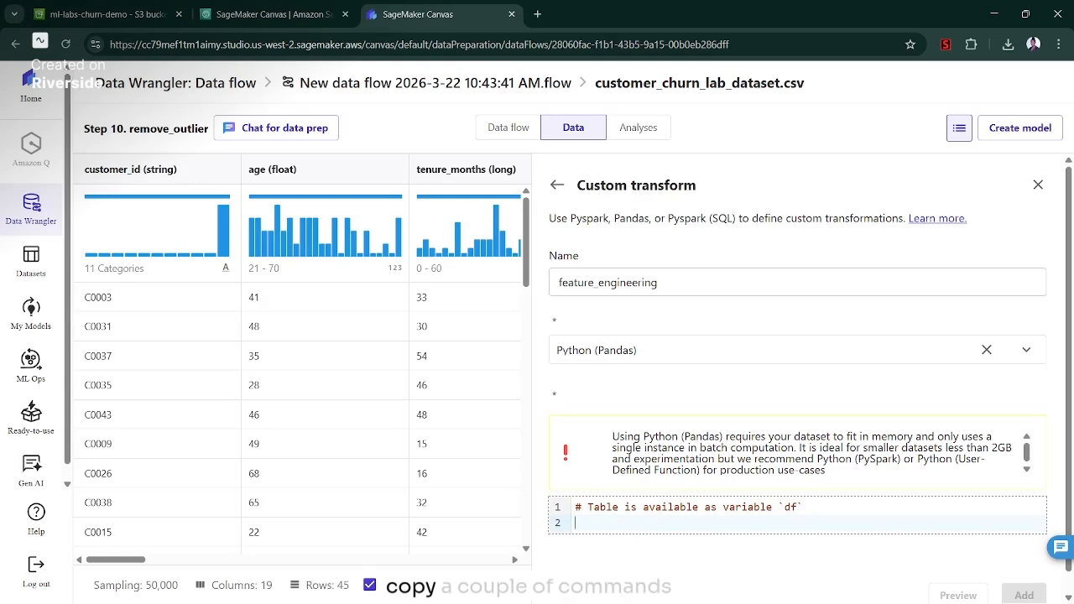
Enter the slide's formulas for value_score, is_long_term, high_monthly_charge, avg_charge_ratio and ticket_intensity as df column assignments, using clip(lower=1) on tenure_months in both ratios
{"action": "key", "text": "alt+Tab"}
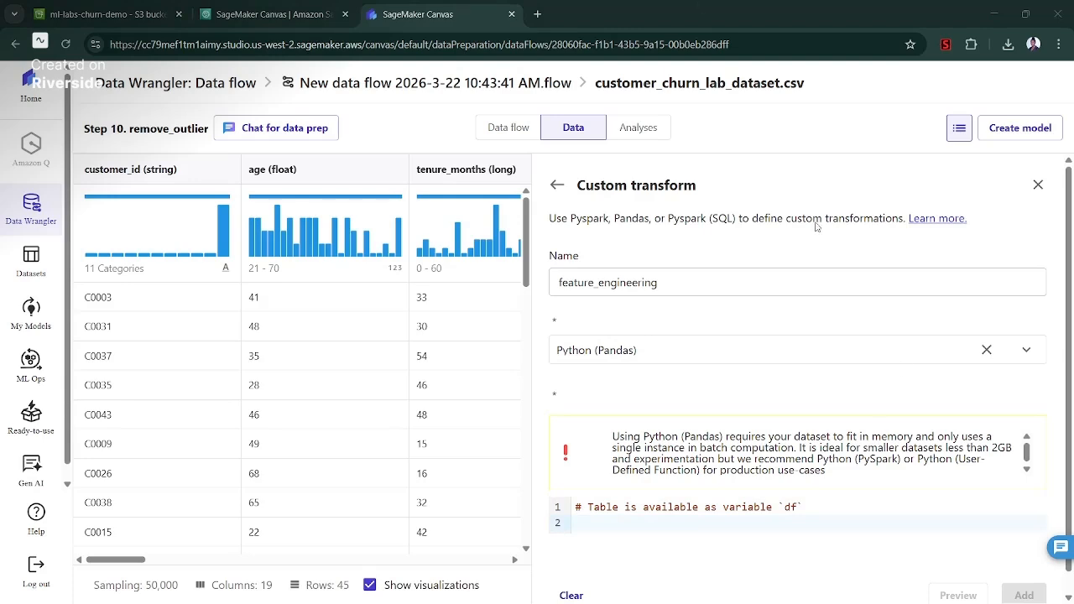
{"action": "left_click", "coordinate": [633, 521]}
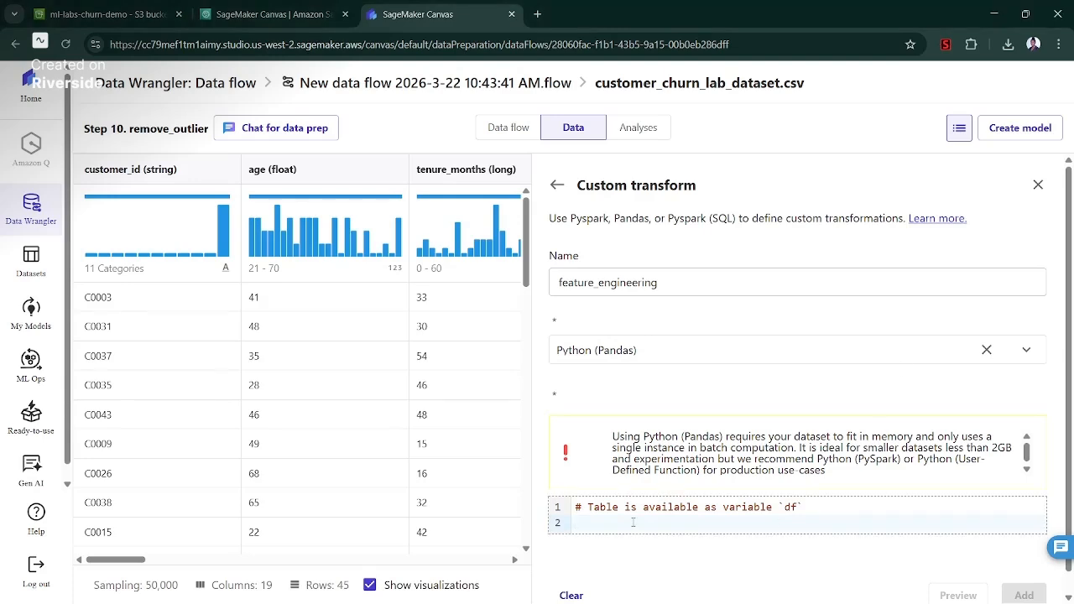
{"action": "type", "text": "df['value_score'] = df['tenure_months'] * df['monthly_charges'] df['is_long_term'] = (df['tenure_months'] > 24).astype(int) df['high_monthly_charge'] = (df['monthly_charges'] > 80).astype(int) df['avg_charge_ratio'] = df['total_charges'] / df['tenure_months'].clip(lower=1) df['ticket_intensity'] = df['support_tickets'] / df['tenure_months'].clip(lower=1)"}
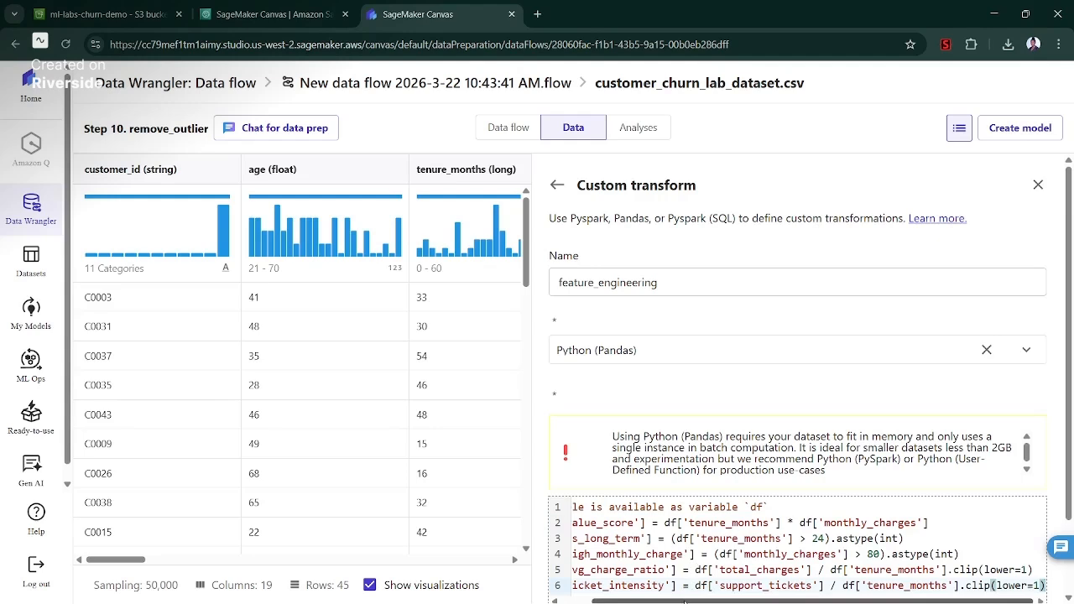
{"action": "left_click_drag", "start_coordinate": [682, 599], "coordinate": [635, 599]}
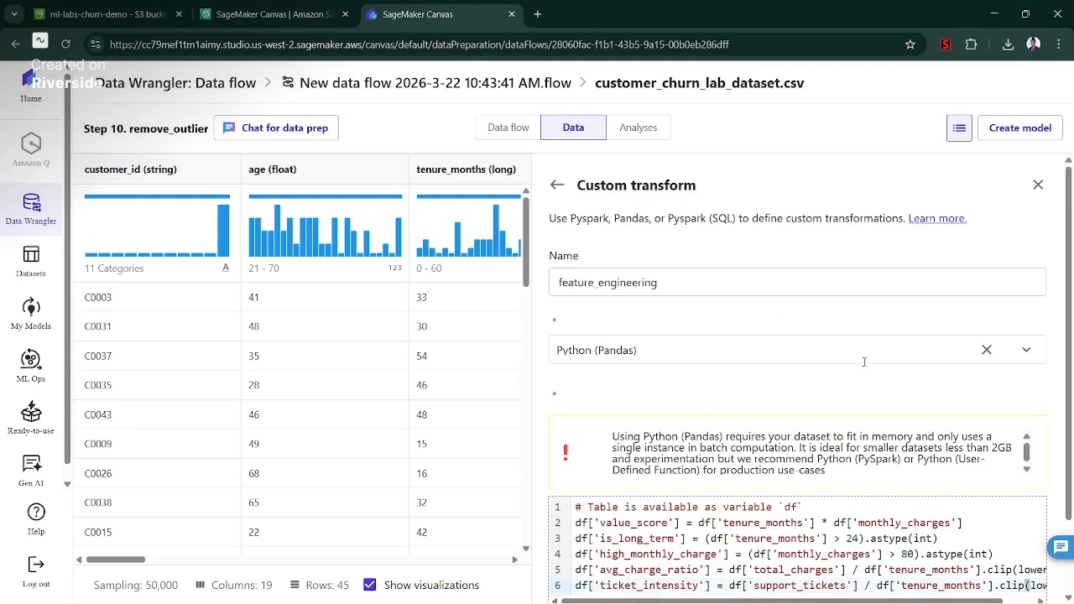
{"action": "scroll", "coordinate": [1061, 288], "scroll_direction": "down", "scroll_amount": 1}
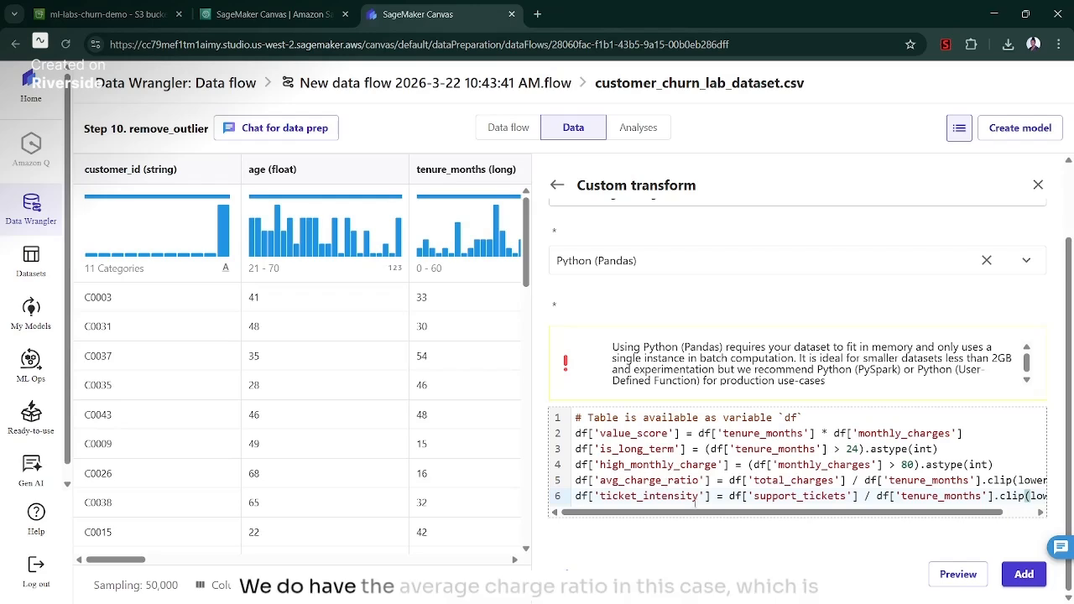
{"action": "scroll", "coordinate": [695, 502], "scroll_direction": "right", "scroll_amount": 2}
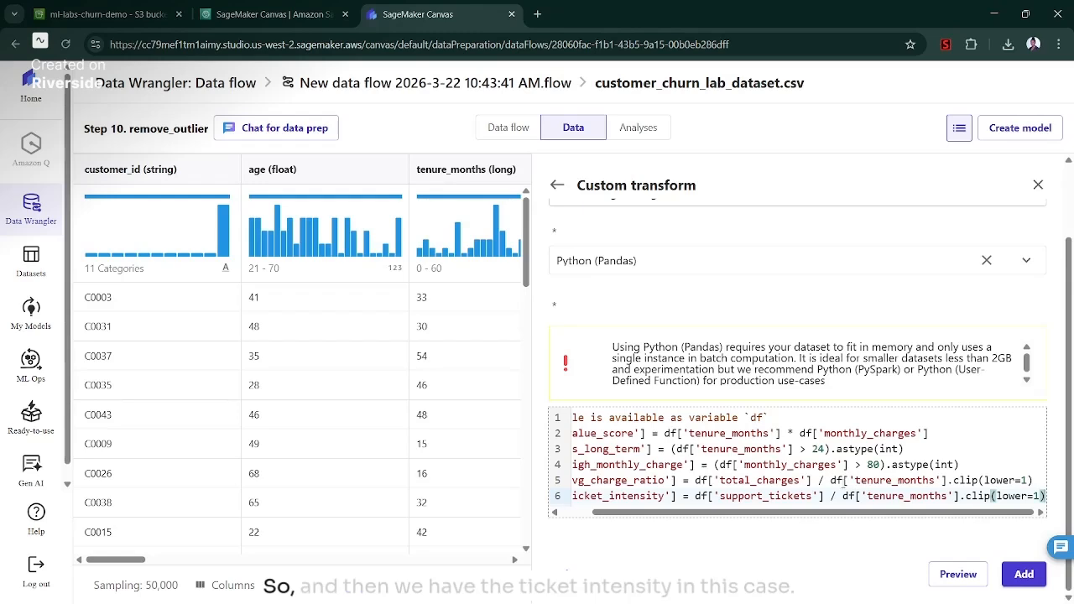
{"action": "mouse_move", "coordinate": [659, 516]}
{"action": "left_mouse_down"}
{"action": "mouse_move", "coordinate": [632, 516]}
{"action": "mouse_move", "coordinate": [659, 517]}
{"action": "left_mouse_up"}
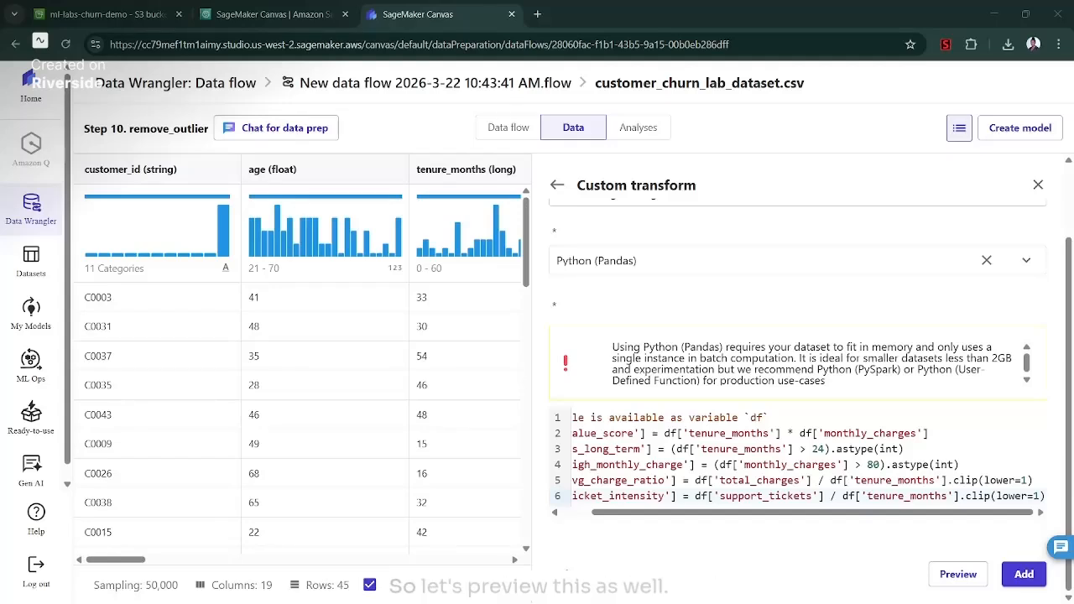
Preview the new columns of the feature_engineering transform and add it to the data flow
{"action": "left_click", "coordinate": [956, 575]}
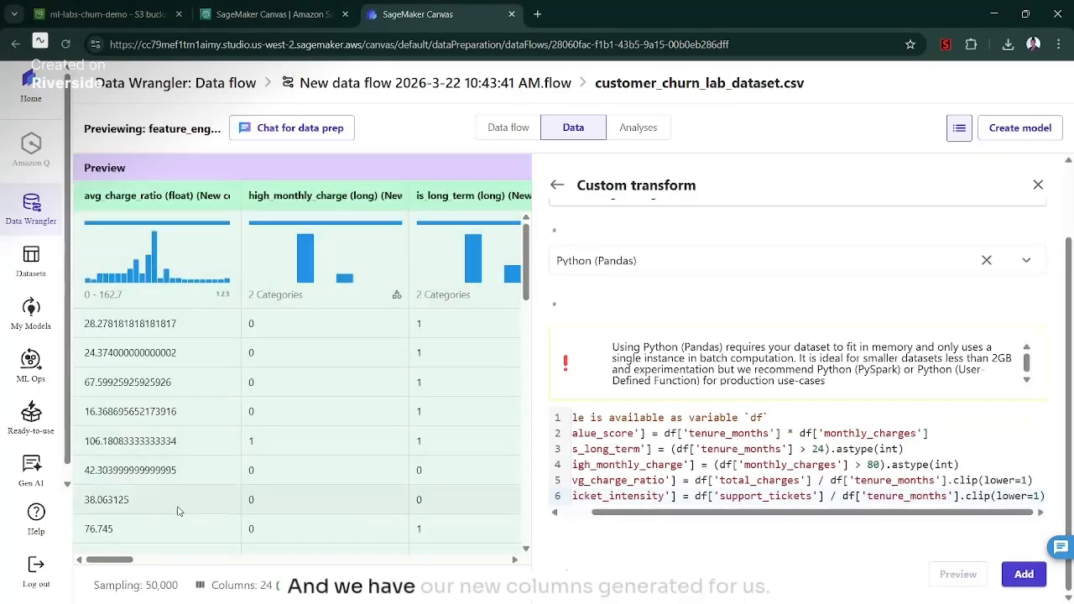
{"action": "left_click_drag", "start_coordinate": [109, 562], "coordinate": [145, 557]}
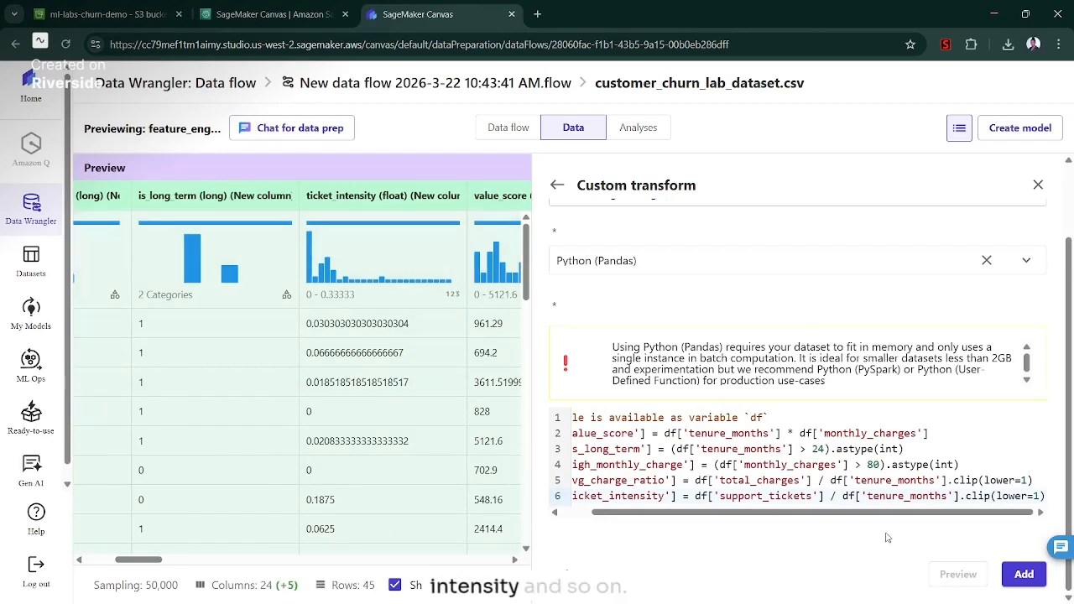
{"action": "left_click", "coordinate": [1019, 574]}
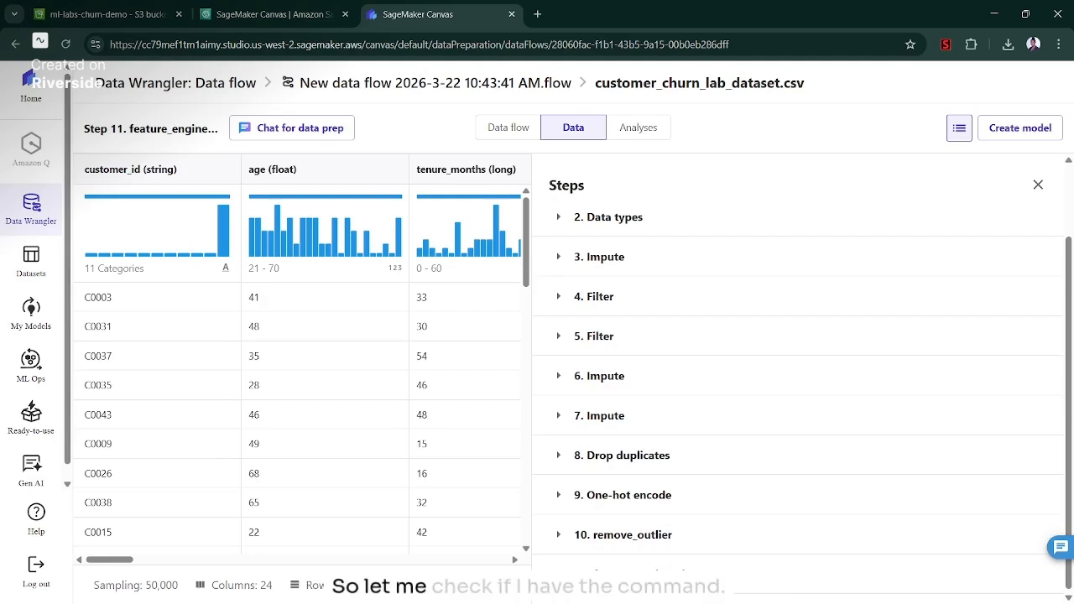
Check the age_band binning definition on the Lab 2 feature engineering slide
{"action": "key", "text": "alt+Tab"}
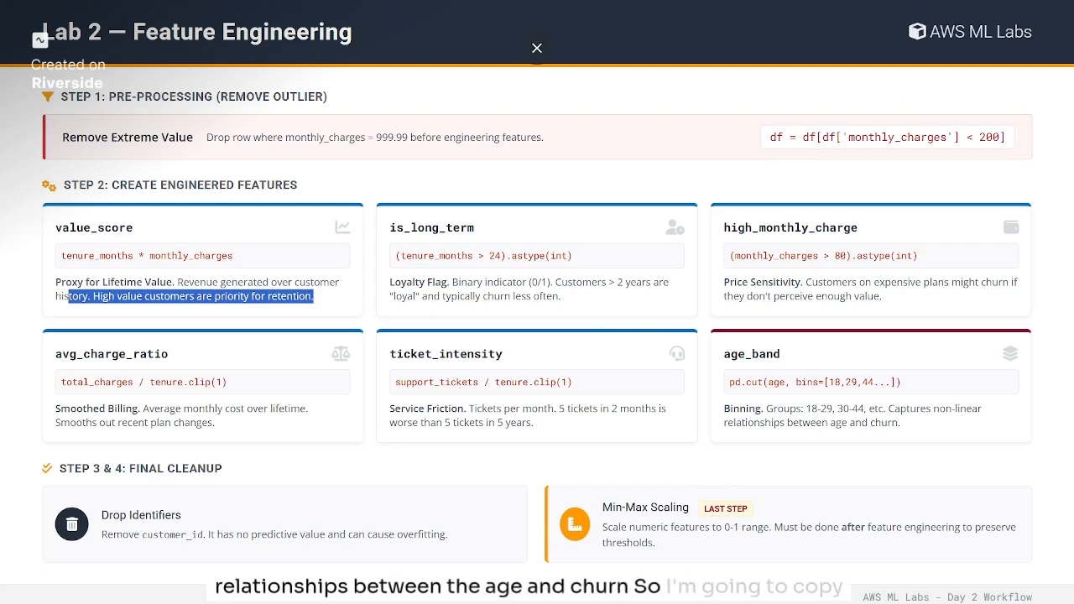
{"action": "key", "text": "alt+Tab"}
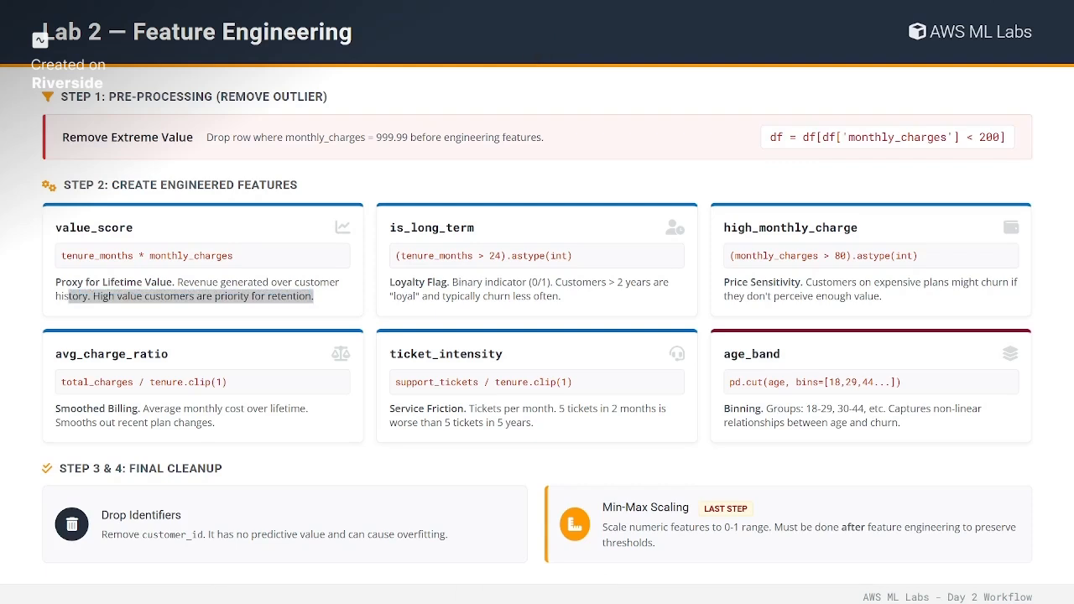
{"action": "key", "text": "alt+Tab"}
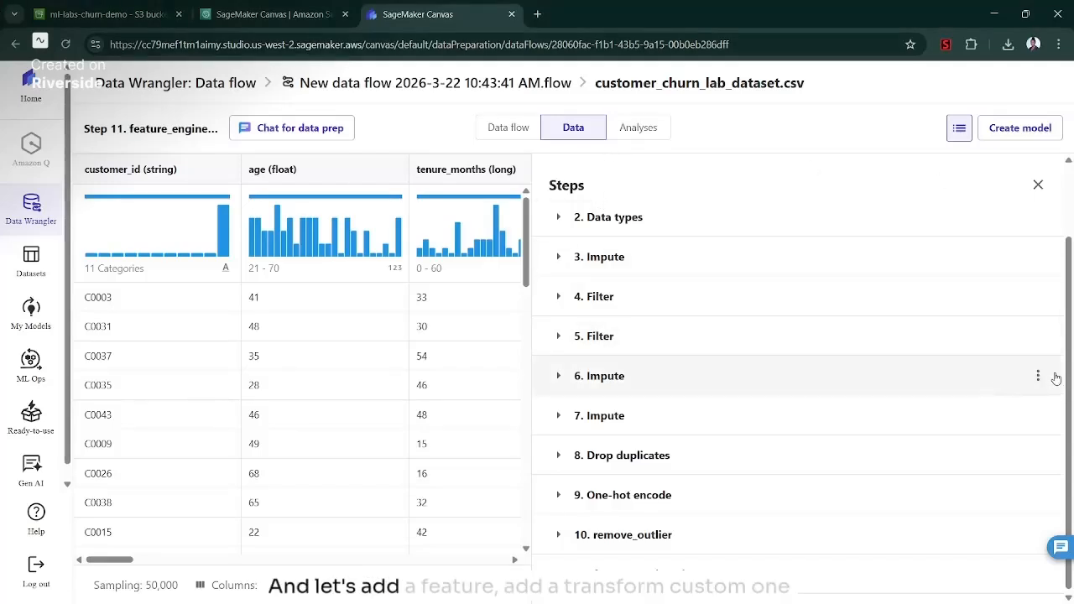
Start another custom transform, put the age_band binning code in its editor and name the transform bin_age
{"action": "scroll", "coordinate": [600, 270], "scroll_direction": "up", "scroll_amount": 2}
{"action": "left_click", "coordinate": [601, 223]}
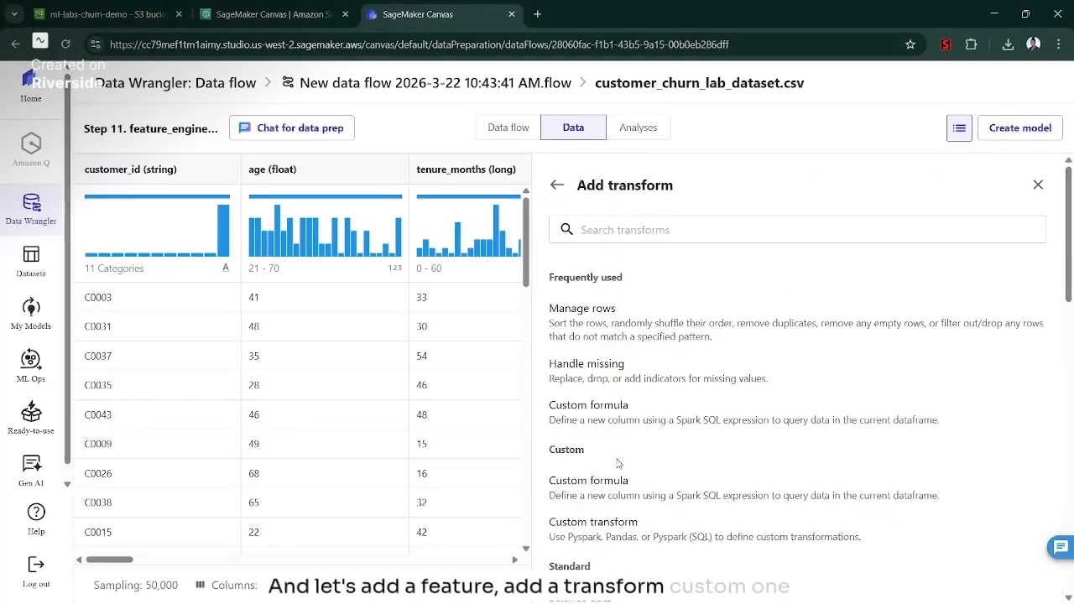
{"action": "left_click", "coordinate": [604, 527]}
{"action": "left_click", "coordinate": [602, 472]}
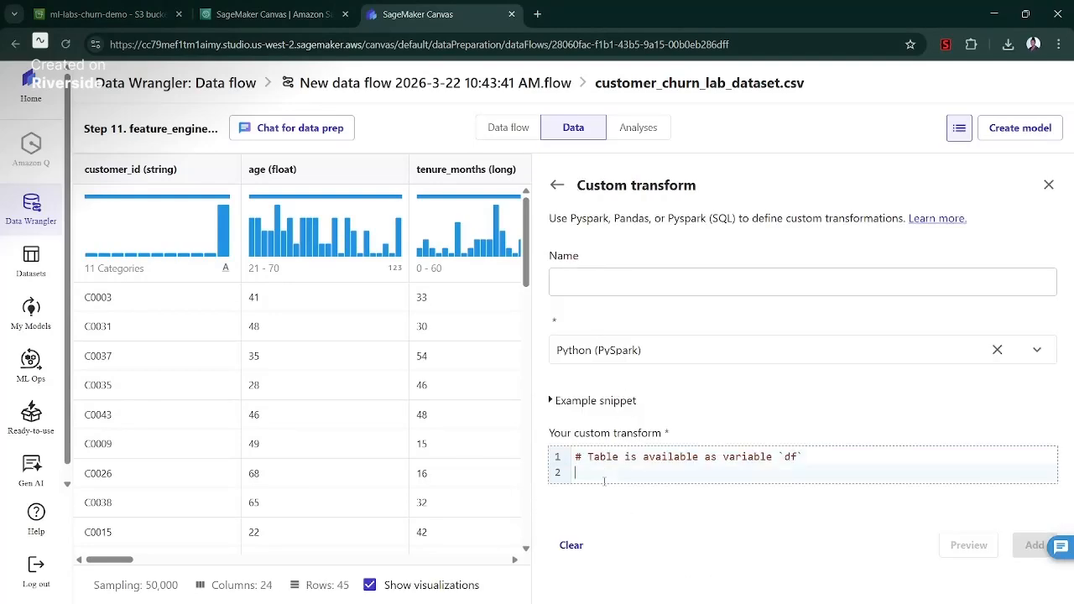
{"action": "type", "text": "import pandas as pd df['age_band'] = pd.cut(df['age'],                         bins=[18, 29, 44, 59, 100],                         labels=['18-29', '30-44', '45-59', '60+'])"}
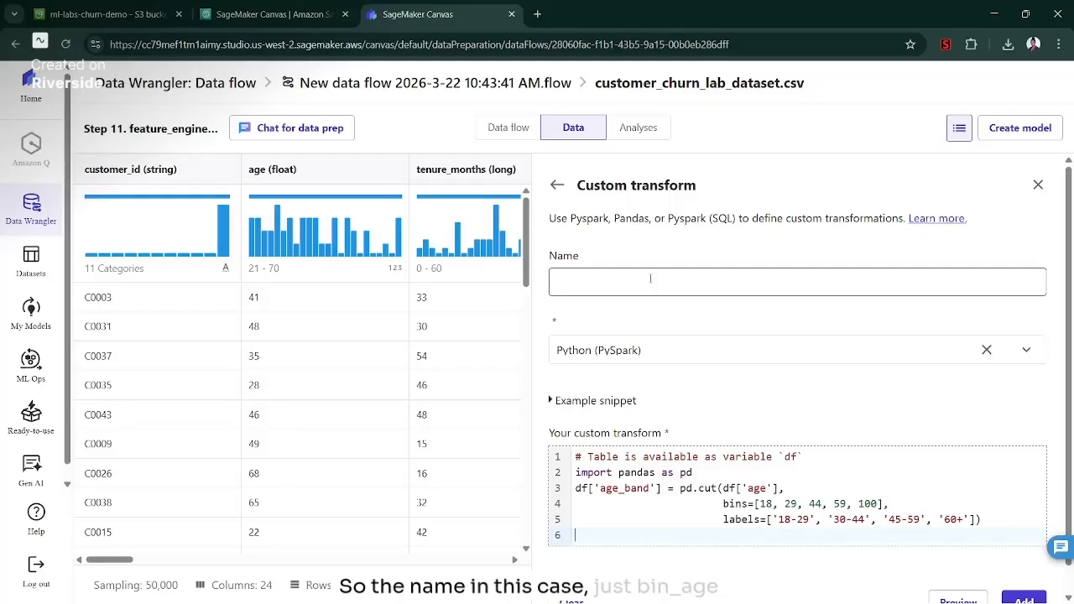
{"action": "left_click", "coordinate": [650, 279]}
{"action": "type", "text": "bin"}
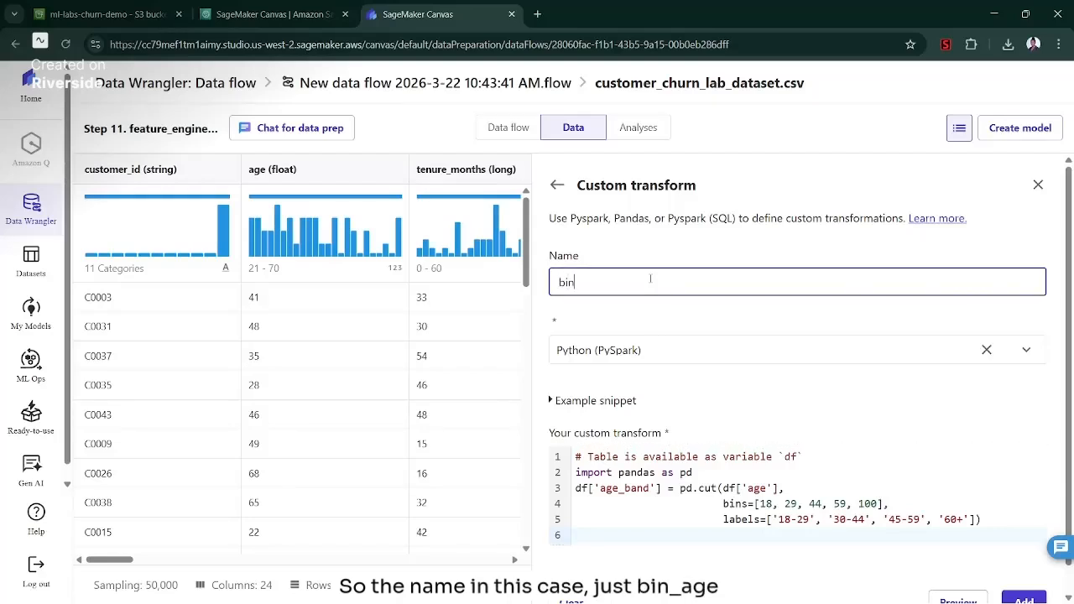
{"action": "type", "text": "-a"}
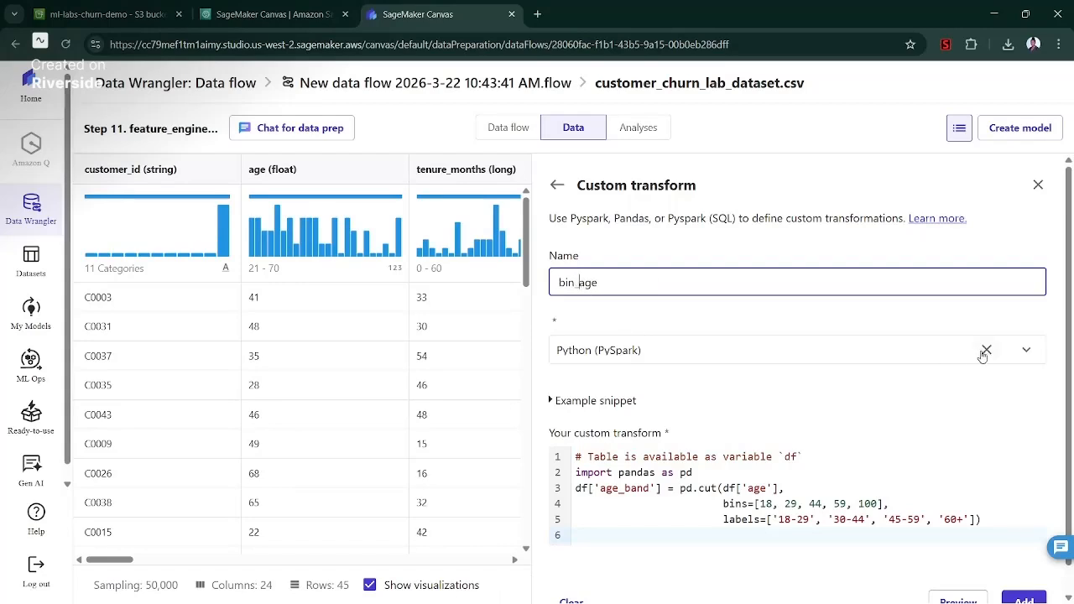
Set bin_age to Python (Pandas) and enter pd.cut code creating age_band from age, with bins 18, 29, 44, 59, 100 and labels 18-29, 30-44, 45-59, 60+
{"action": "left_click", "coordinate": [1029, 353]}
{"action": "left_click", "coordinate": [736, 410]}
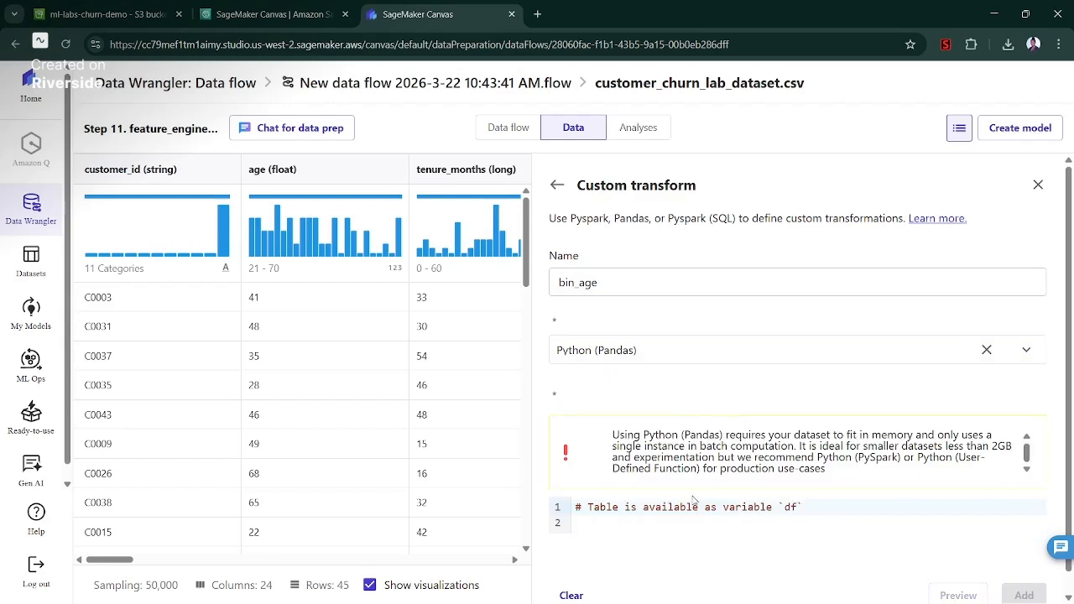
{"action": "left_click", "coordinate": [668, 522]}
{"action": "type", "text": "import pandas as pd df['age_band'] = pd.cut(df['age'],                         bins=[18, 29, 44, 59, 100],                         labels=['18-29', '30-44', '45-59', '60+'])"}
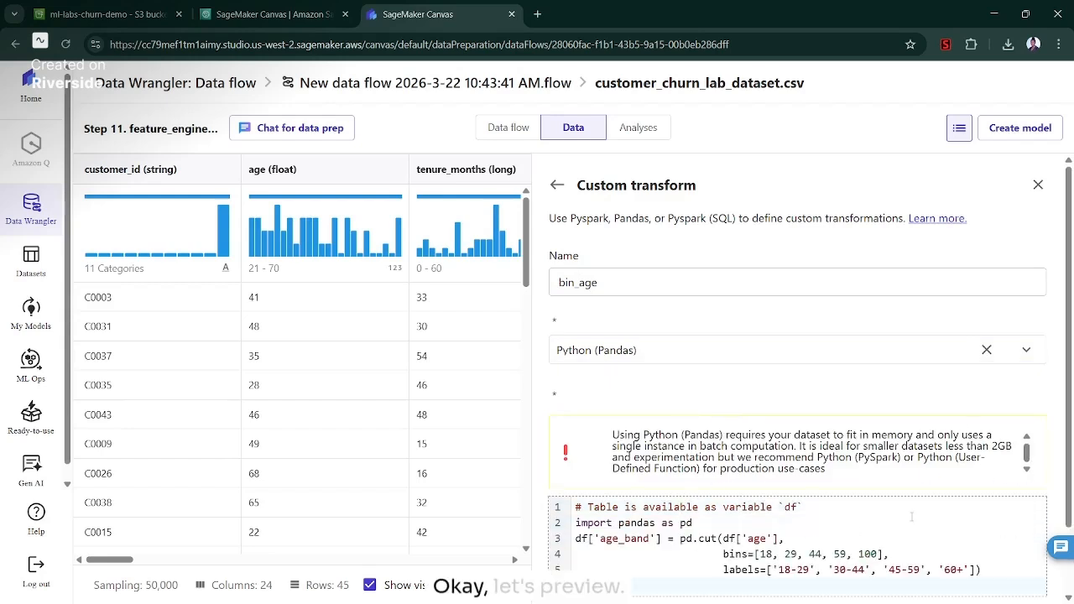
Preview the bin_age transform's age_band column and add the transform to the data flow
{"action": "scroll", "coordinate": [1000, 553], "scroll_direction": "down", "scroll_amount": 1}
{"action": "left_click", "coordinate": [957, 574]}
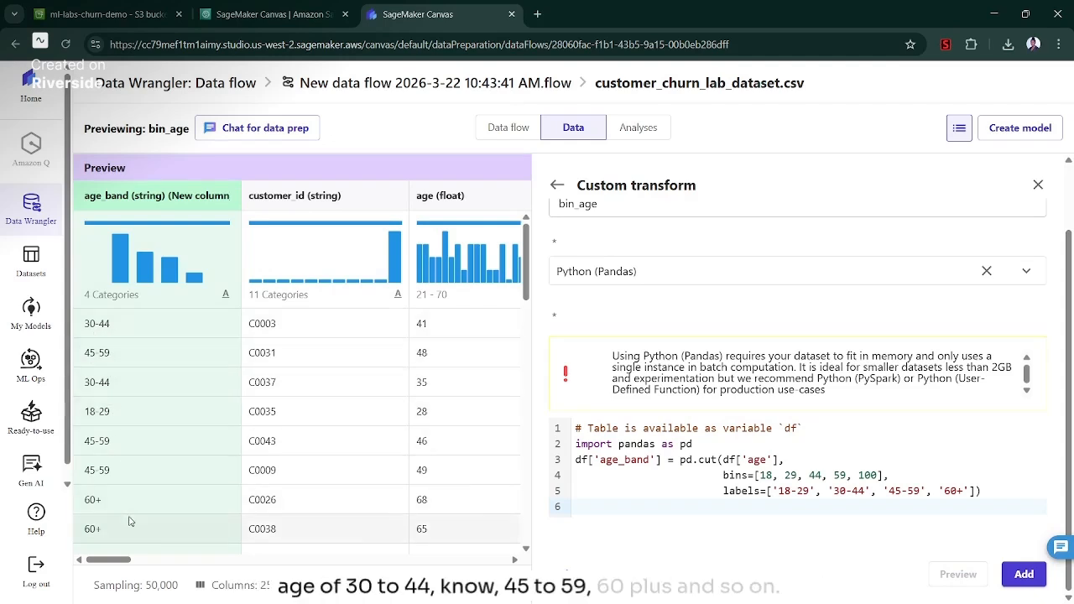
{"action": "left_click", "coordinate": [1023, 575]}
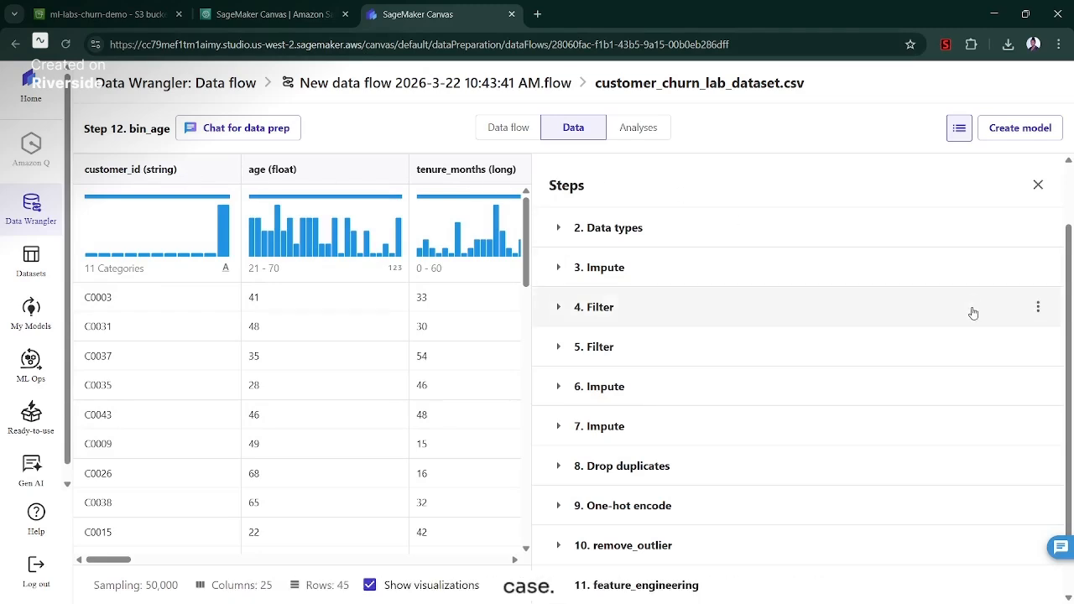
Add a Manage columns transform that drops the customer_id column, previewing it before adding it to the flow
{"action": "scroll", "coordinate": [1030, 293], "scroll_direction": "down", "scroll_amount": 1}
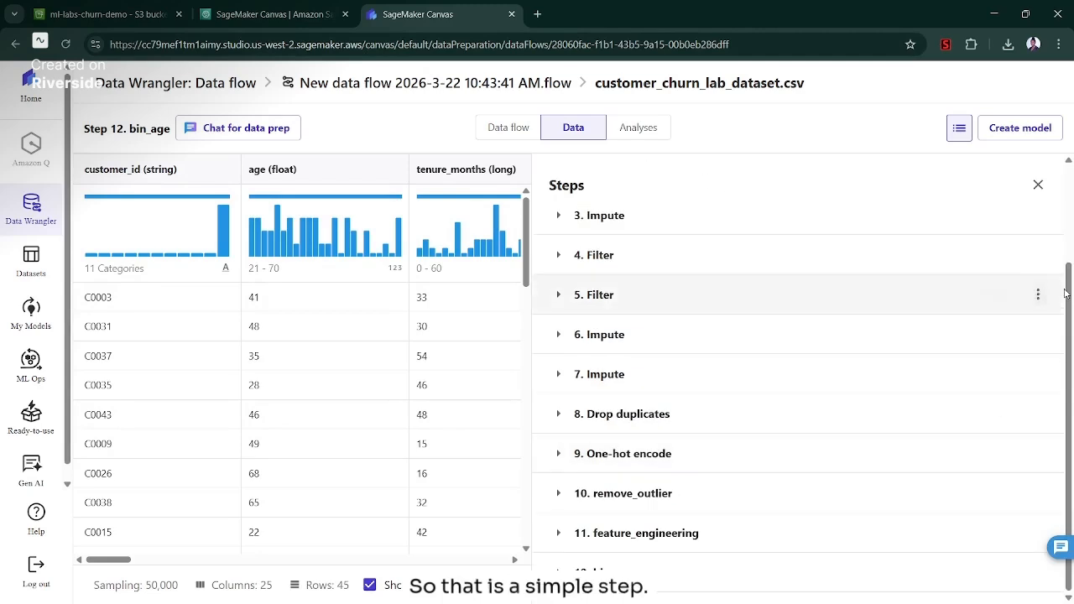
{"action": "scroll", "coordinate": [923, 252], "scroll_direction": "up", "scroll_amount": 3}
{"action": "left_click", "coordinate": [637, 226]}
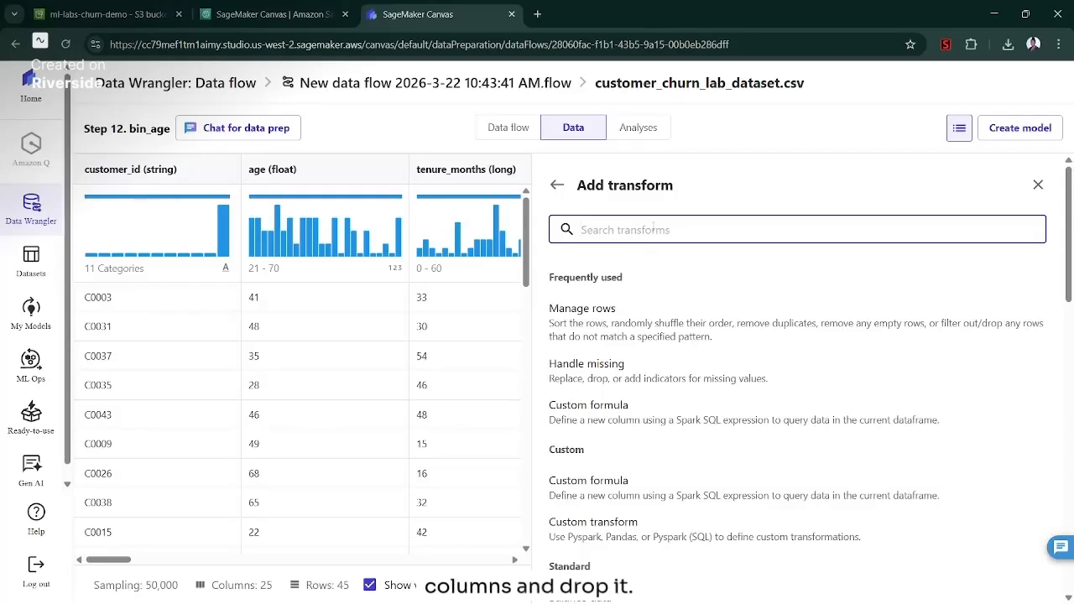
{"action": "type", "text": "manage"}
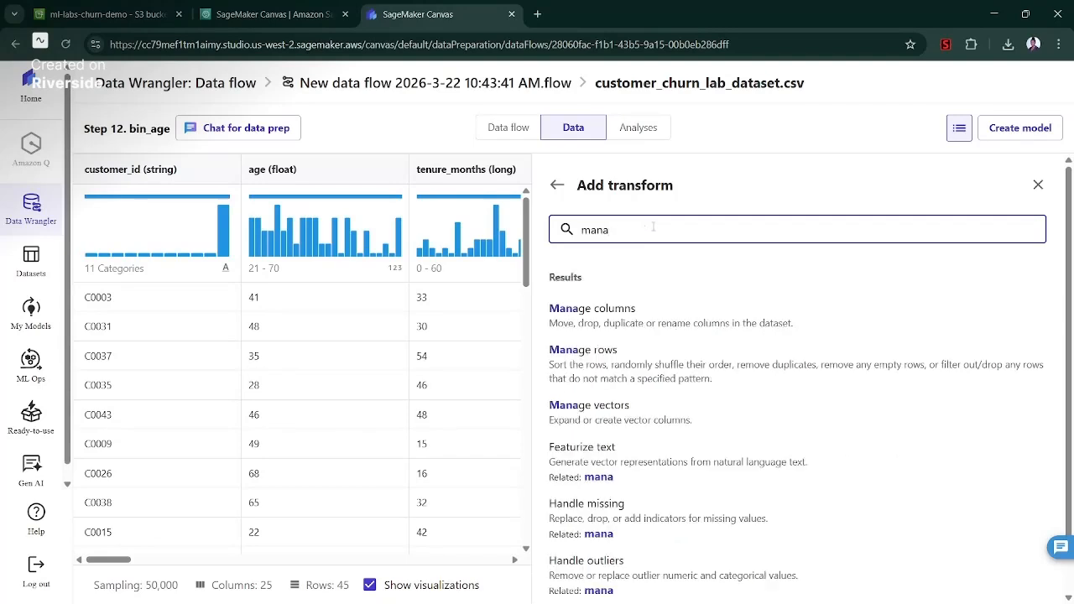
{"action": "left_click", "coordinate": [636, 317]}
{"action": "left_click", "coordinate": [669, 359]}
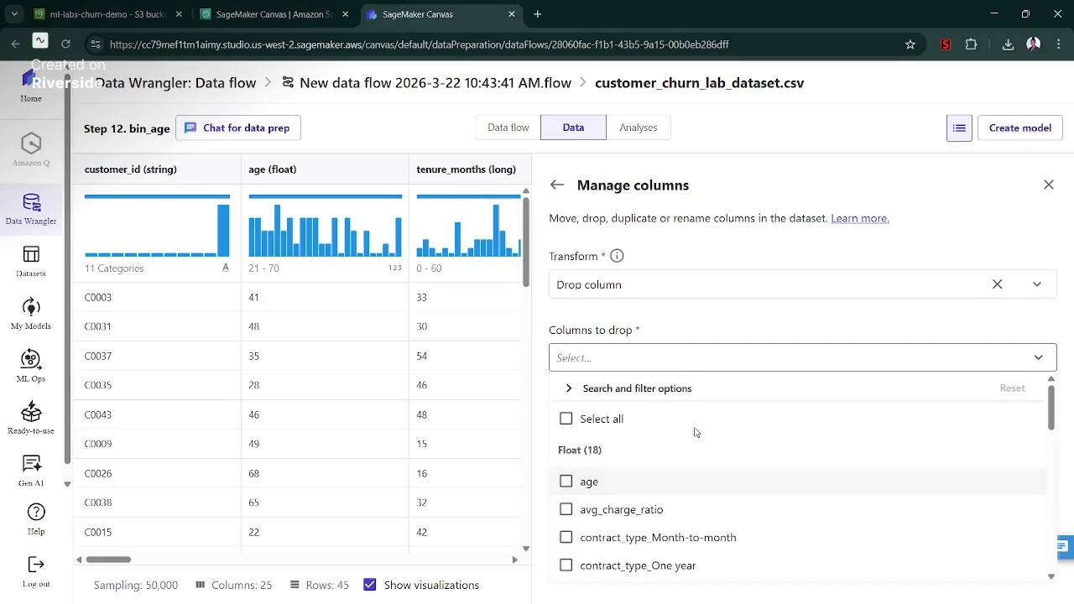
{"action": "left_click_drag", "start_coordinate": [1050, 424], "coordinate": [1051, 541]}
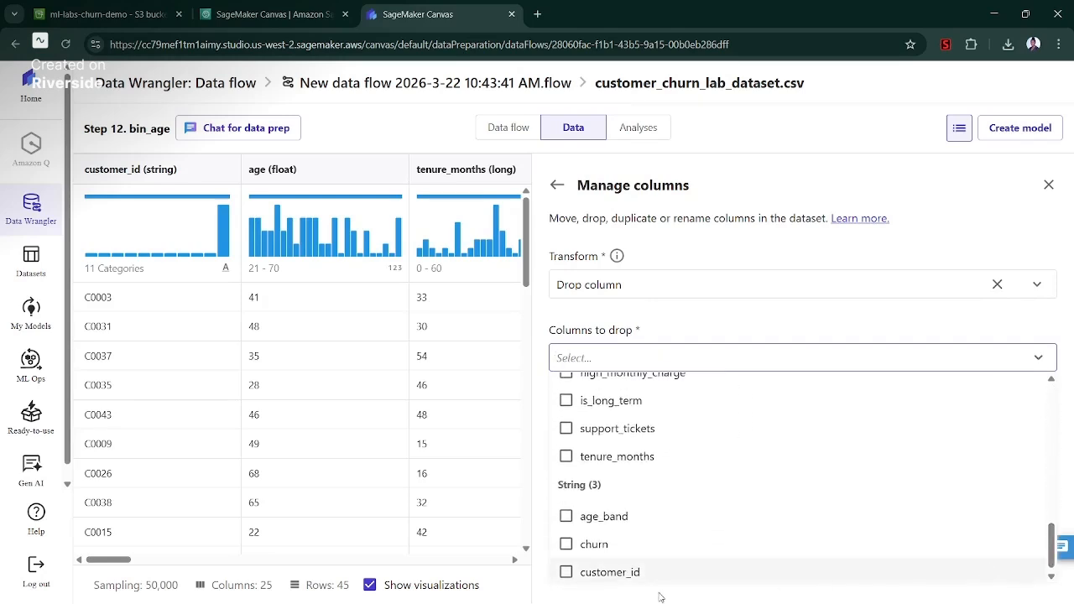
{"action": "left_click", "coordinate": [633, 572]}
{"action": "left_click", "coordinate": [746, 316]}
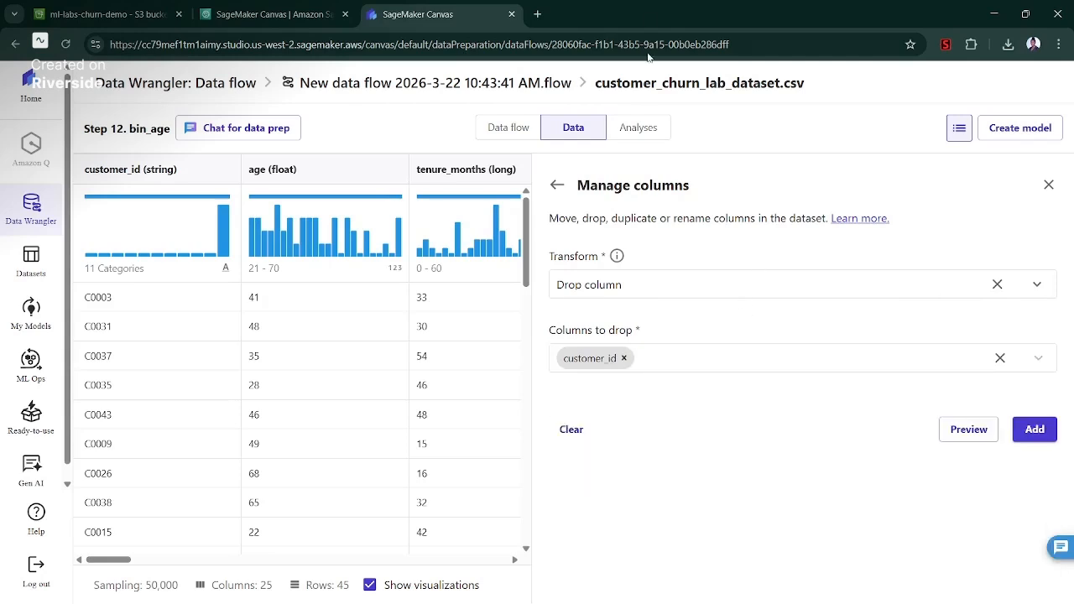
{"action": "left_click", "coordinate": [968, 428]}
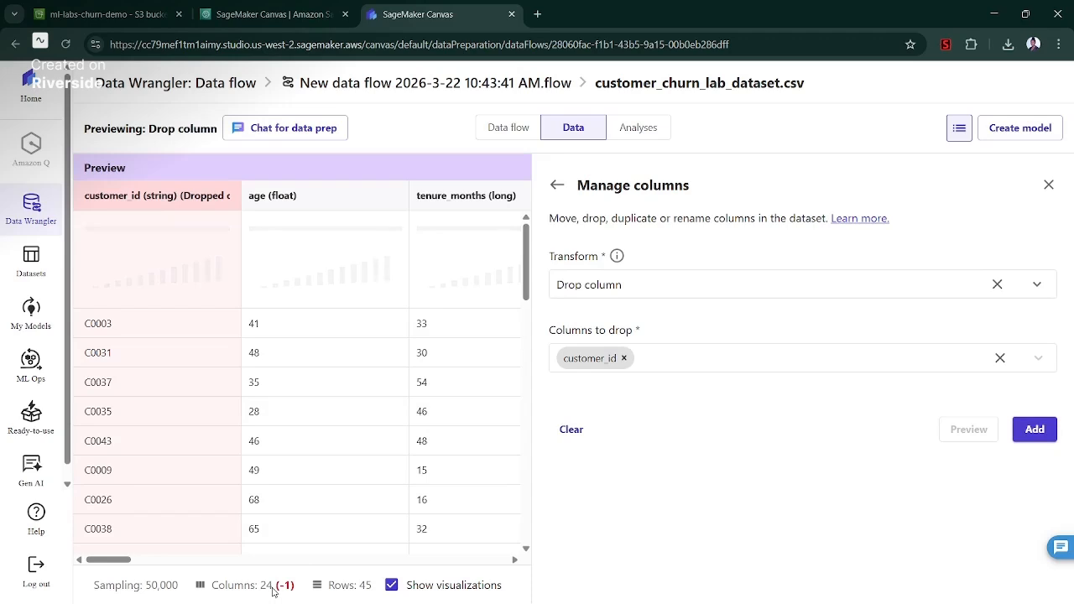
{"action": "left_click", "coordinate": [1040, 434]}
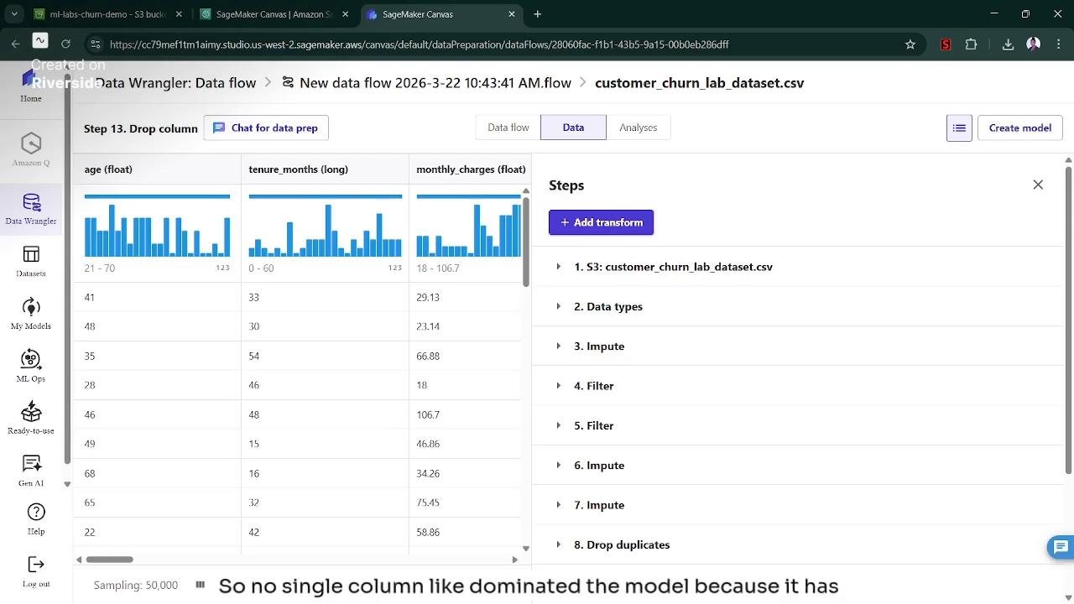
Start a Process numeric transform for Scale values and set its scaler to Min-max scaler
{"action": "left_click", "coordinate": [618, 232]}
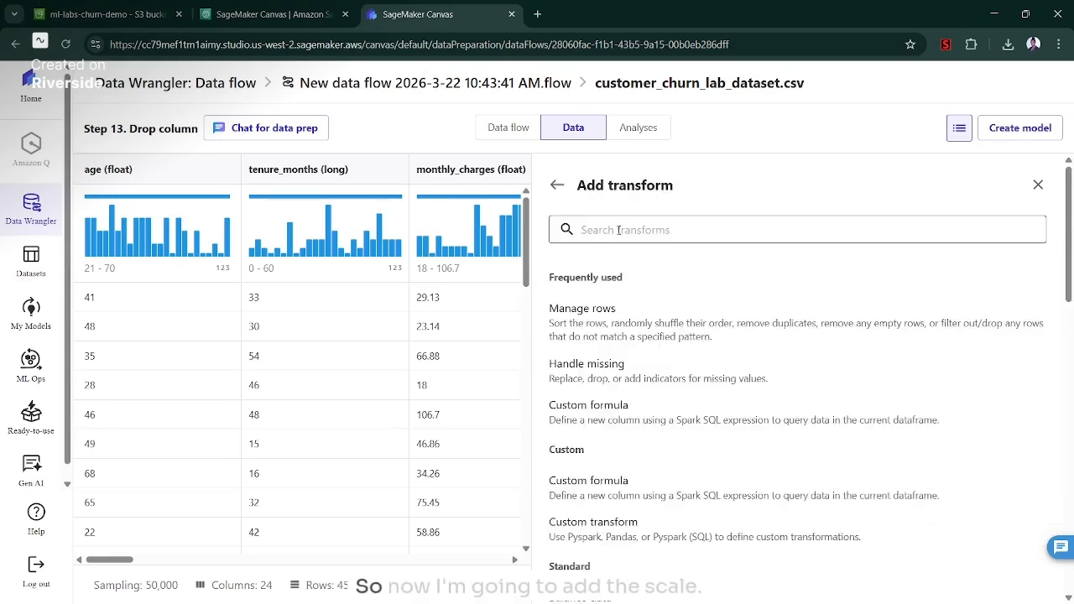
{"action": "type", "text": "scale"}
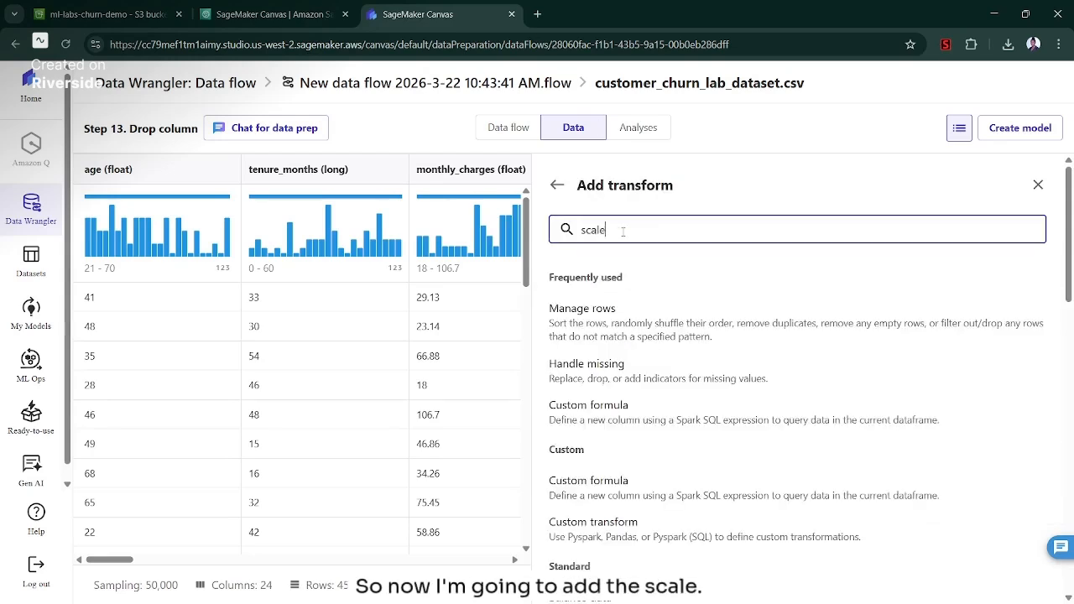
{"action": "left_click", "coordinate": [618, 310]}
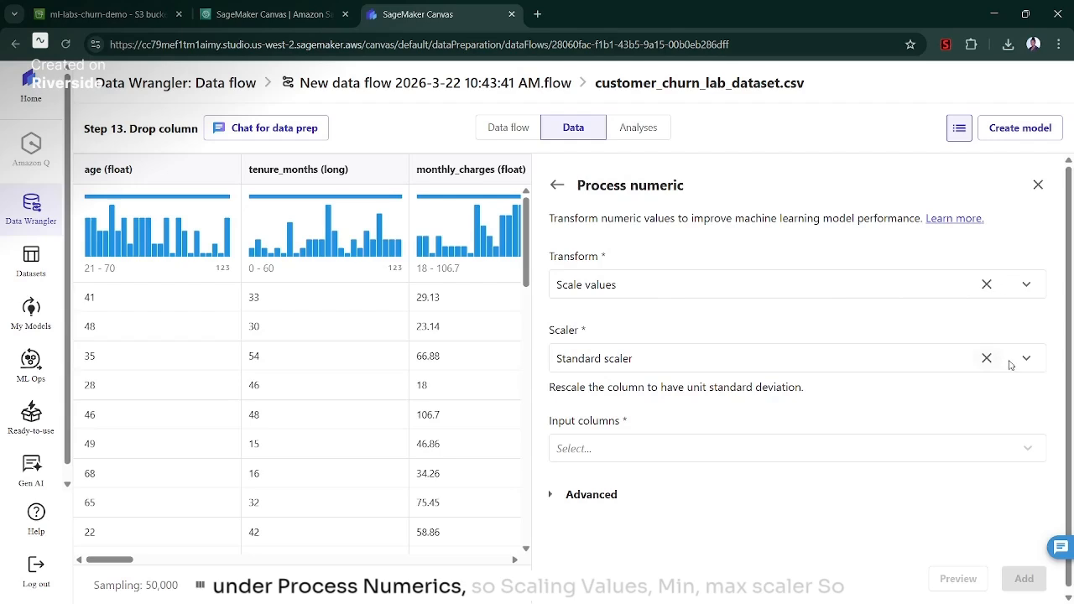
{"action": "left_click", "coordinate": [1026, 358]}
{"action": "left_click", "coordinate": [642, 440]}
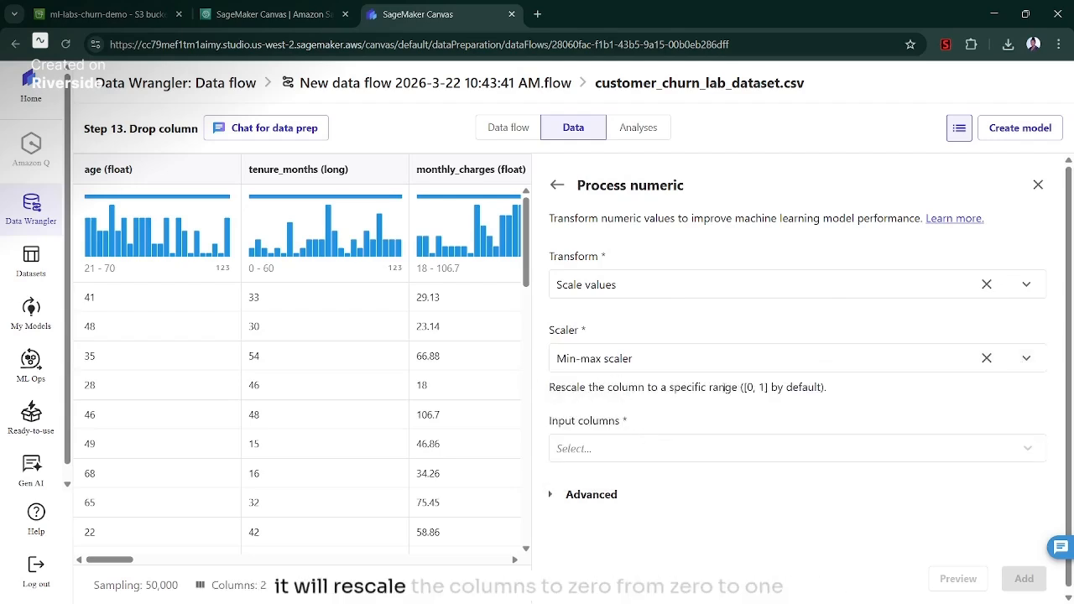
Choose age and tenure_months as input columns for the min-max scaling
{"action": "left_click", "coordinate": [745, 448]}
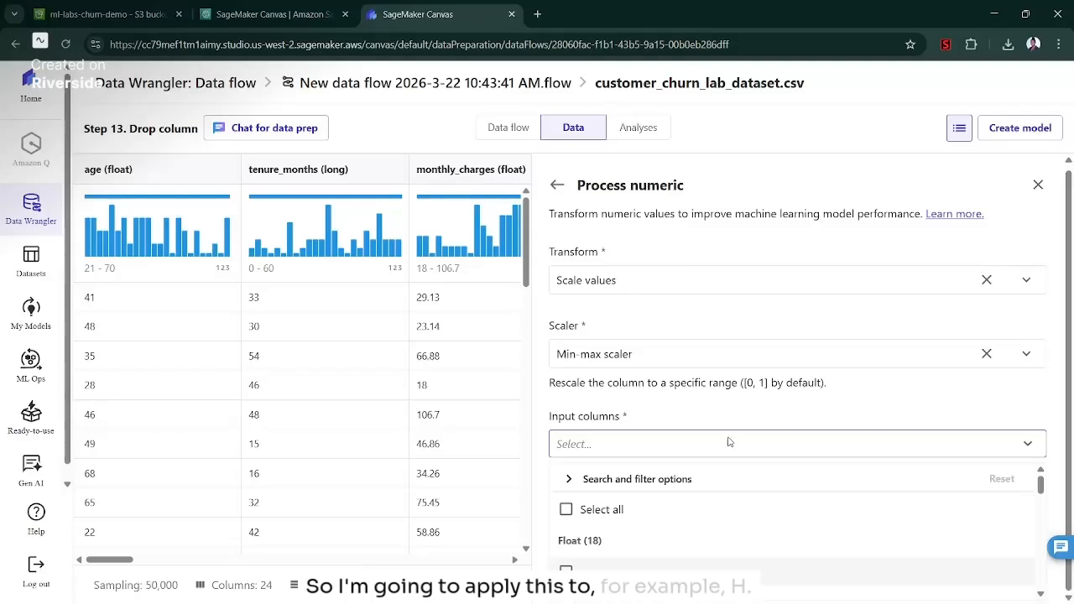
{"action": "type", "text": "age"}
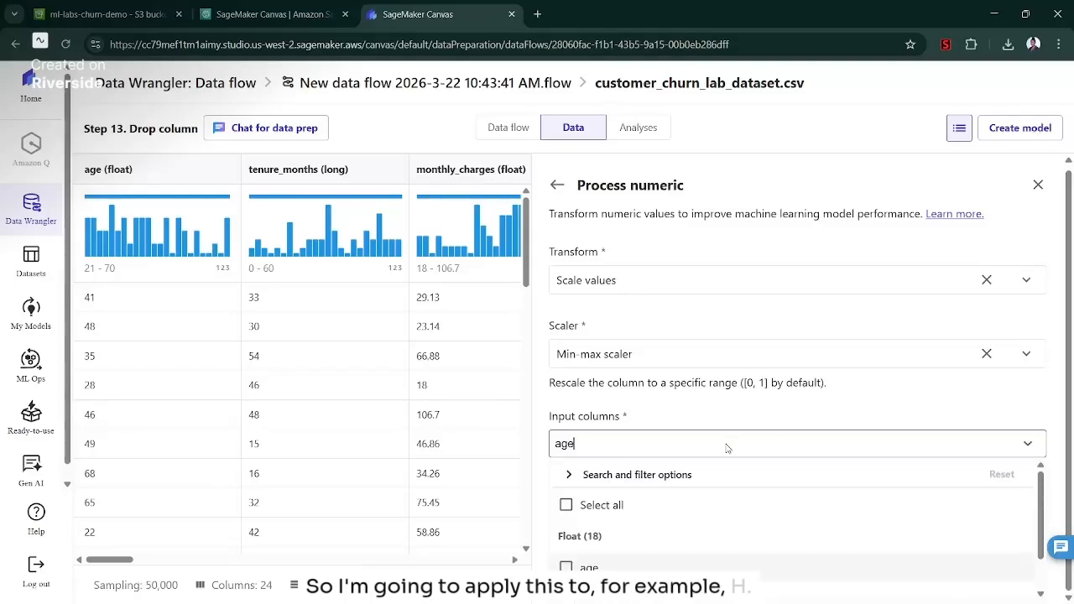
{"action": "left_click", "coordinate": [612, 562]}
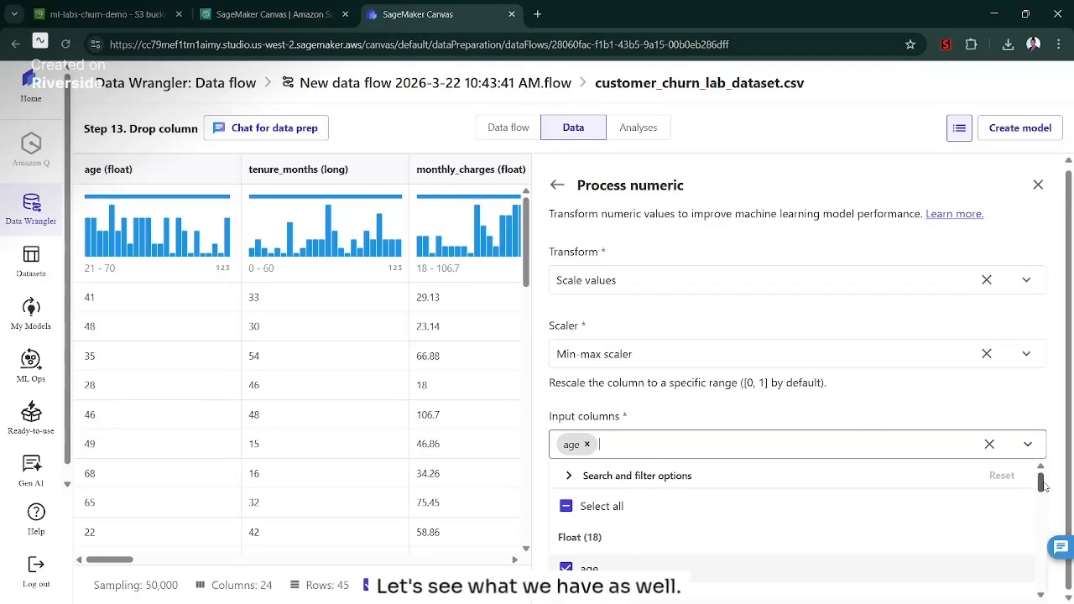
{"action": "left_click_drag", "start_coordinate": [1041, 484], "coordinate": [1046, 549]}
{"action": "left_click_drag", "start_coordinate": [1046, 557], "coordinate": [1049, 573]}
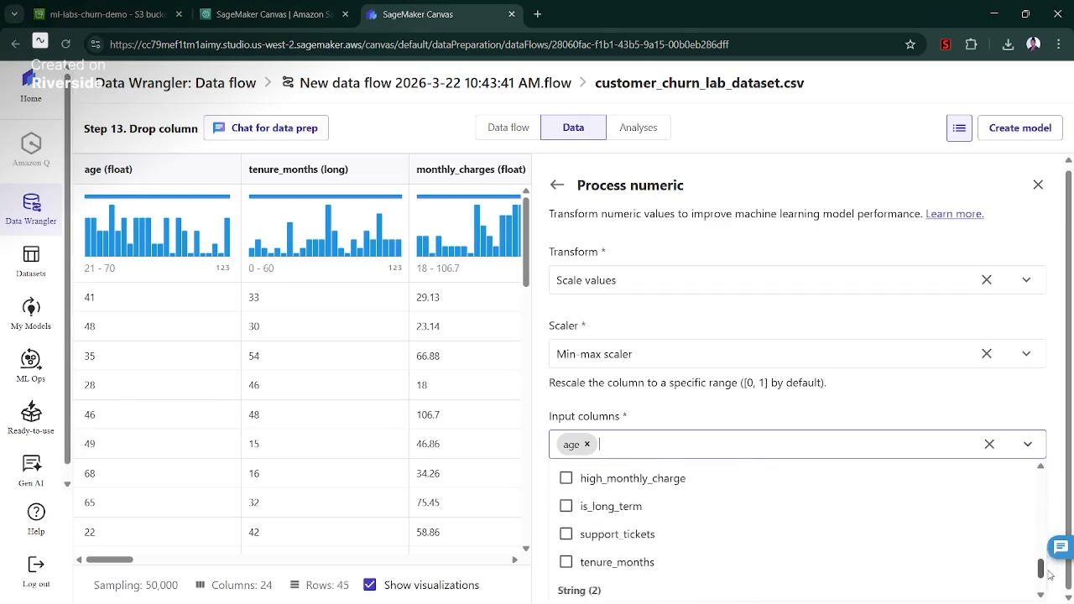
{"action": "left_click", "coordinate": [724, 506]}
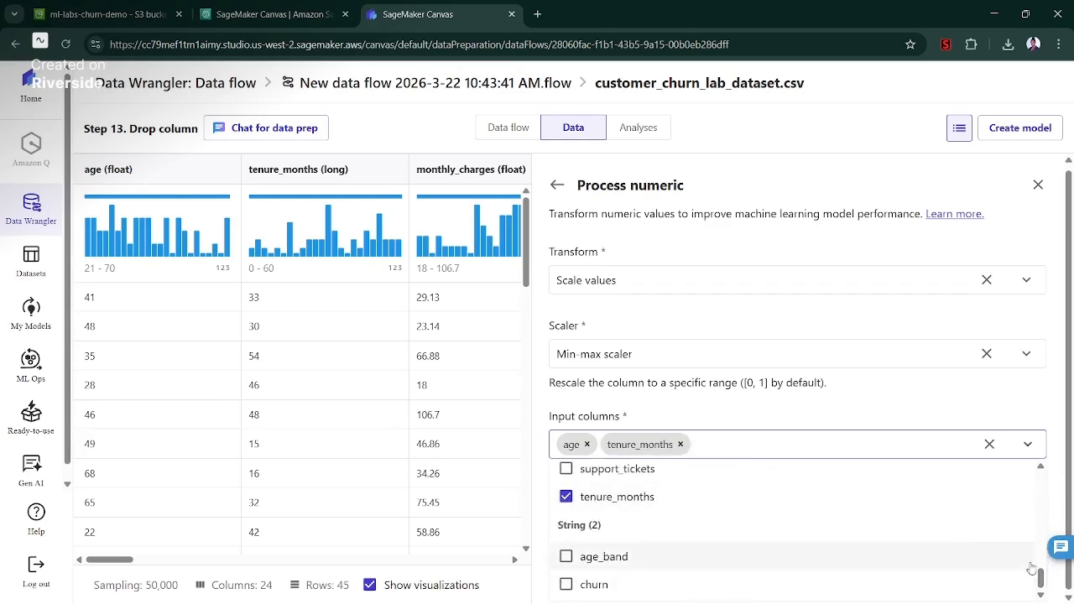
Include monthly_charges and support_tickets in the scaling transform's input columns
{"action": "left_click_drag", "start_coordinate": [1040, 579], "coordinate": [1035, 532]}
{"action": "scroll", "coordinate": [884, 553], "scroll_direction": "up", "scroll_amount": 1}
{"action": "left_click", "coordinate": [726, 540]}
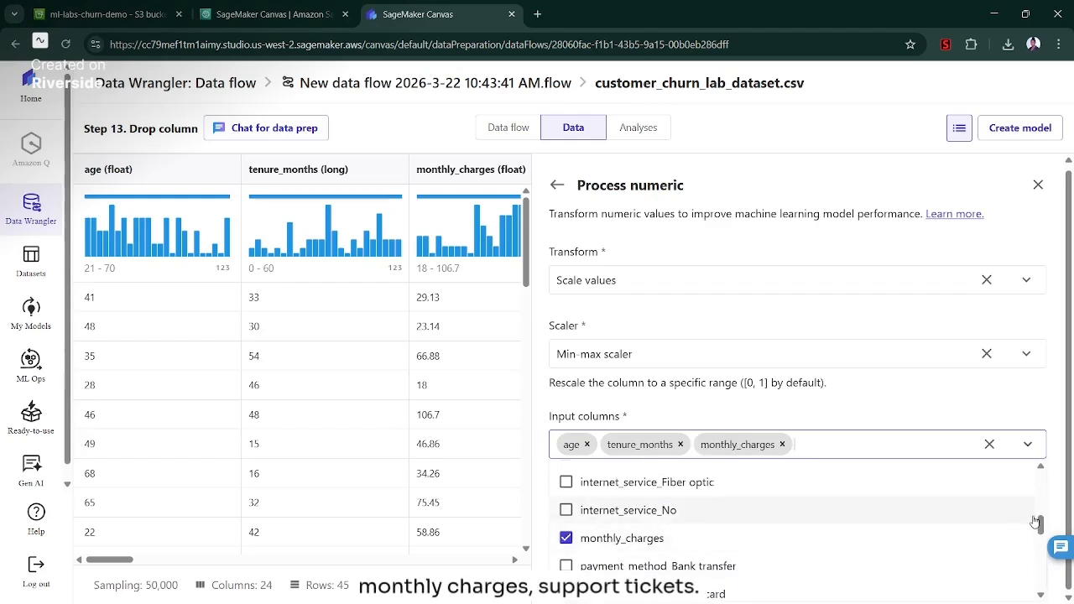
{"action": "left_click_drag", "start_coordinate": [1040, 524], "coordinate": [1043, 579]}
{"action": "left_click", "coordinate": [642, 541]}
Remove the mistakenly picked payment_method_Mailed check from the input columns and include total_charges instead
{"action": "left_click", "coordinate": [1037, 541]}
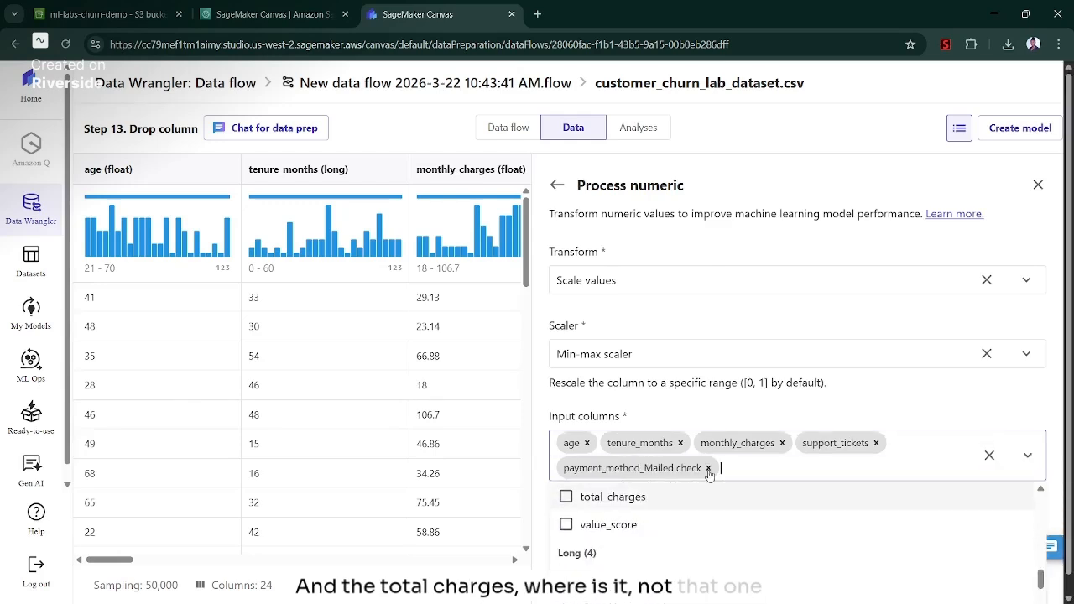
{"action": "left_click", "coordinate": [708, 469]}
{"action": "mouse_move", "coordinate": [1024, 537]}
{"action": "left_mouse_down"}
{"action": "mouse_move", "coordinate": [1038, 552]}
{"action": "mouse_move", "coordinate": [1040, 594]}
{"action": "mouse_move", "coordinate": [1040, 545]}
{"action": "left_mouse_up"}
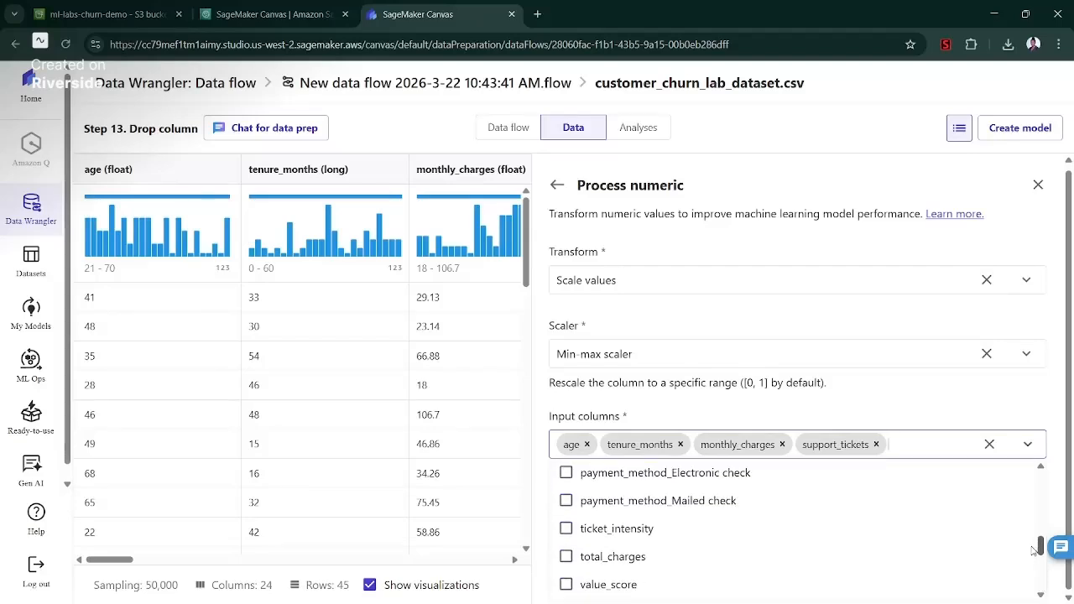
{"action": "left_click", "coordinate": [692, 570]}
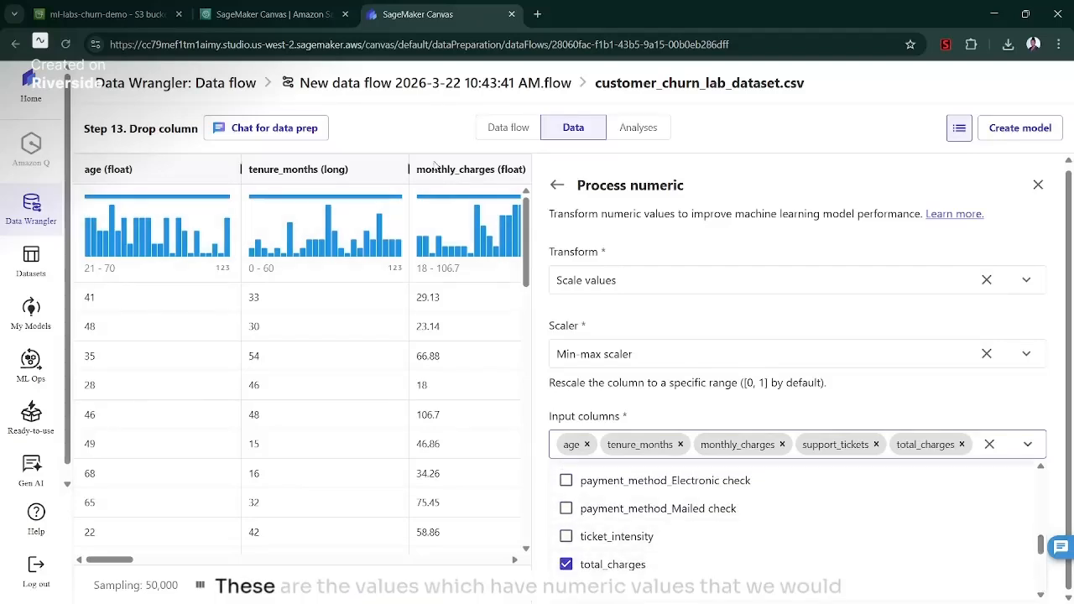
{"action": "left_click_drag", "start_coordinate": [111, 561], "coordinate": [43, 532]}
{"action": "left_click", "coordinate": [912, 400]}
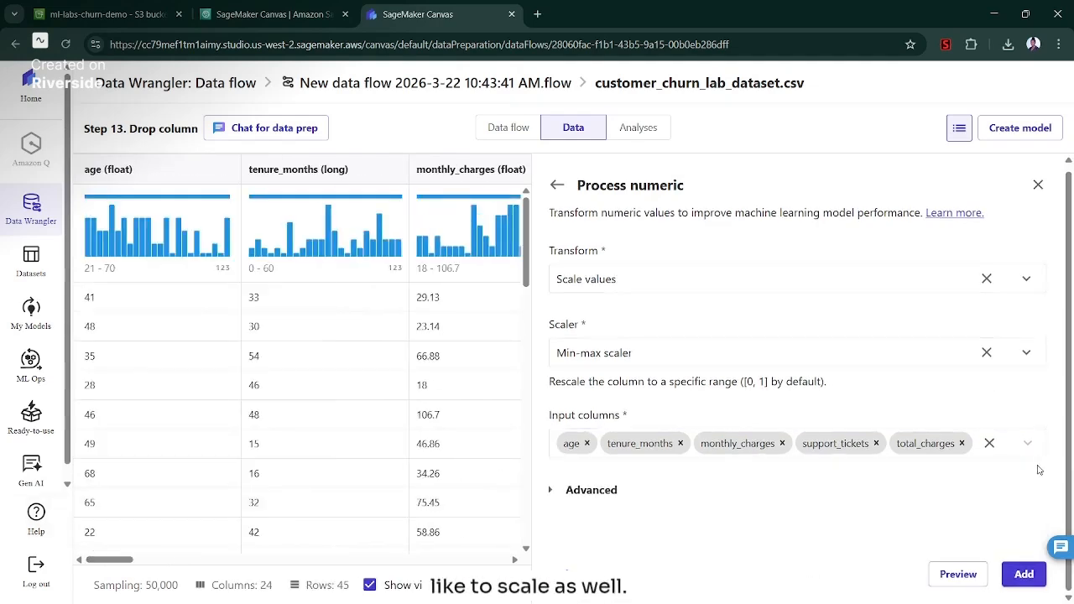
Preview the Scale values transform, add it to the flow, and close the steps list to show the full dataset
{"action": "left_click", "coordinate": [959, 574]}
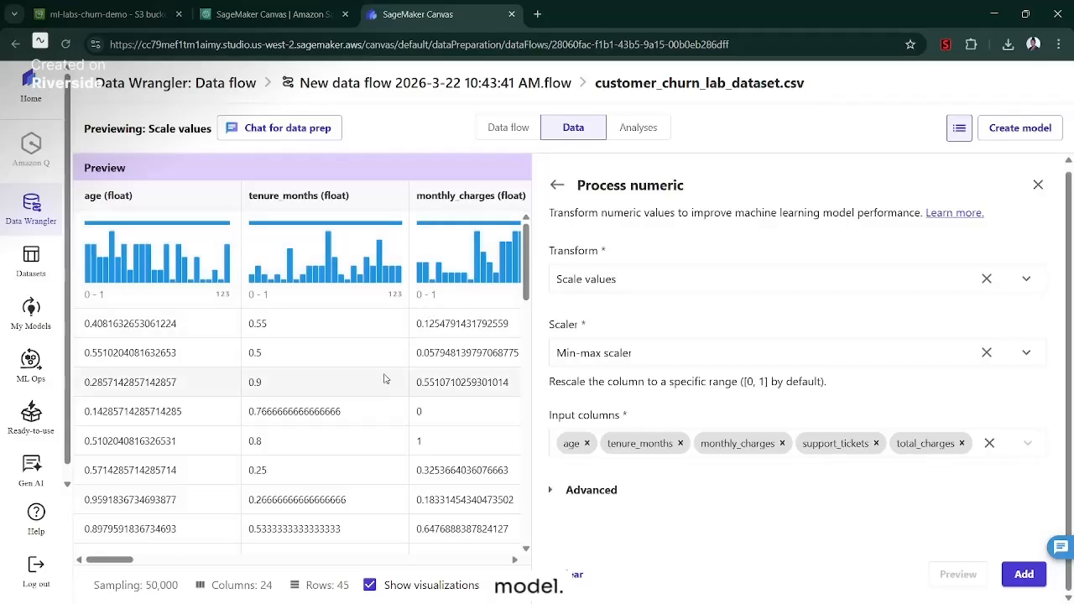
{"action": "left_click", "coordinate": [1022, 577]}
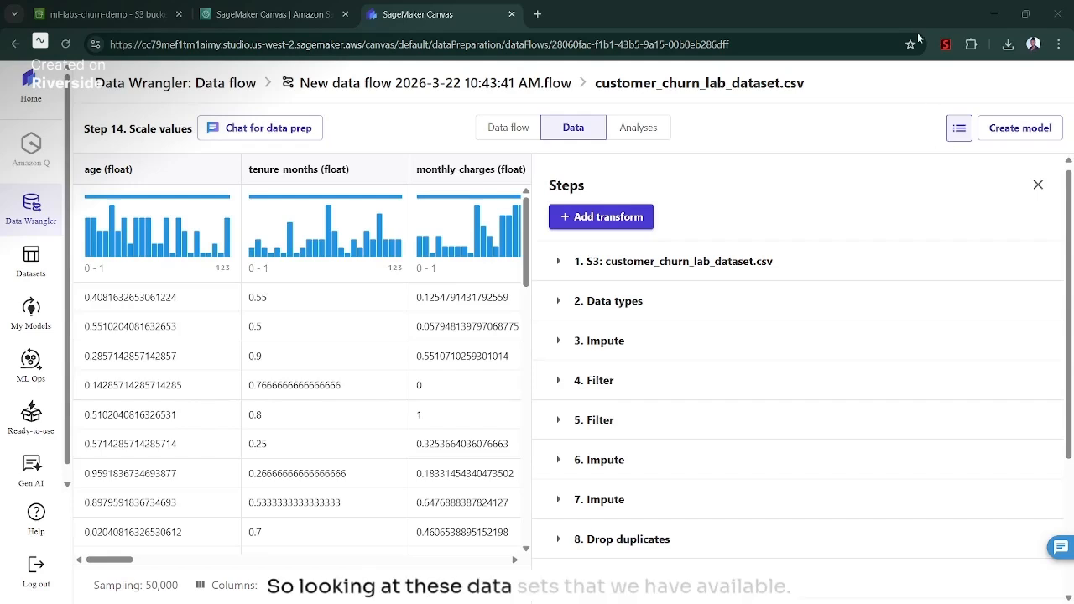
{"action": "left_click", "coordinate": [1037, 184]}
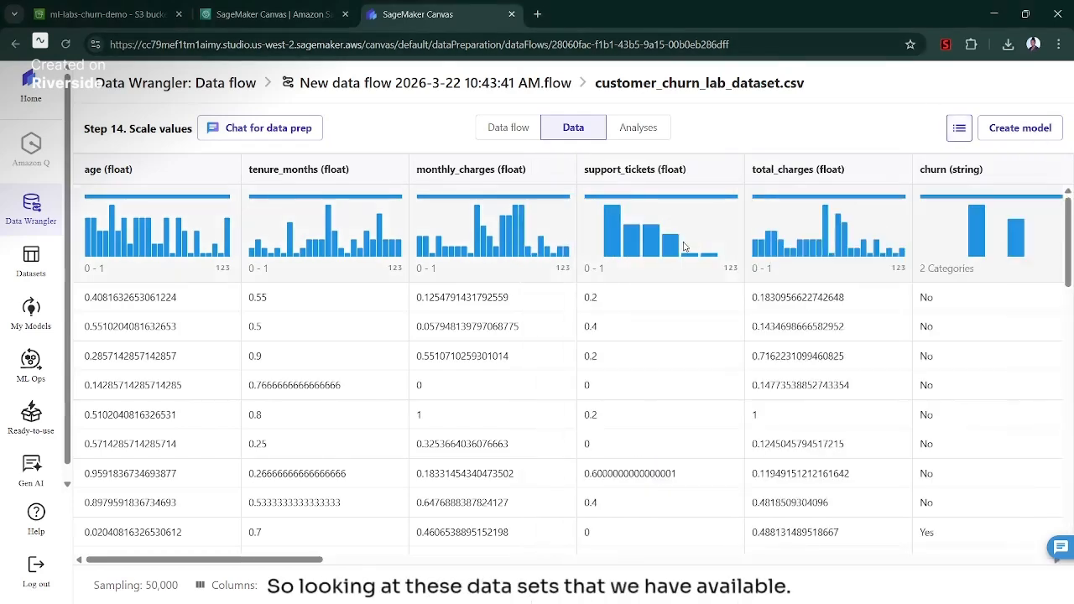
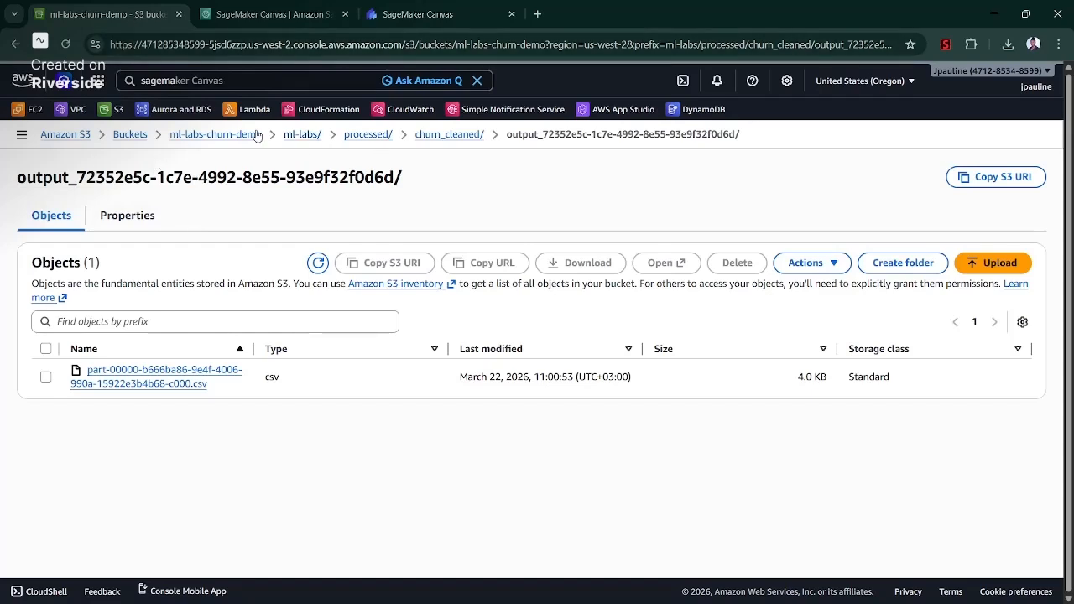
In the S3 console, create a folder named output inside ml-labs/ of the ml-labs-churn-demo bucket, without specifying an encryption key
{"action": "left_click", "coordinate": [227, 138]}
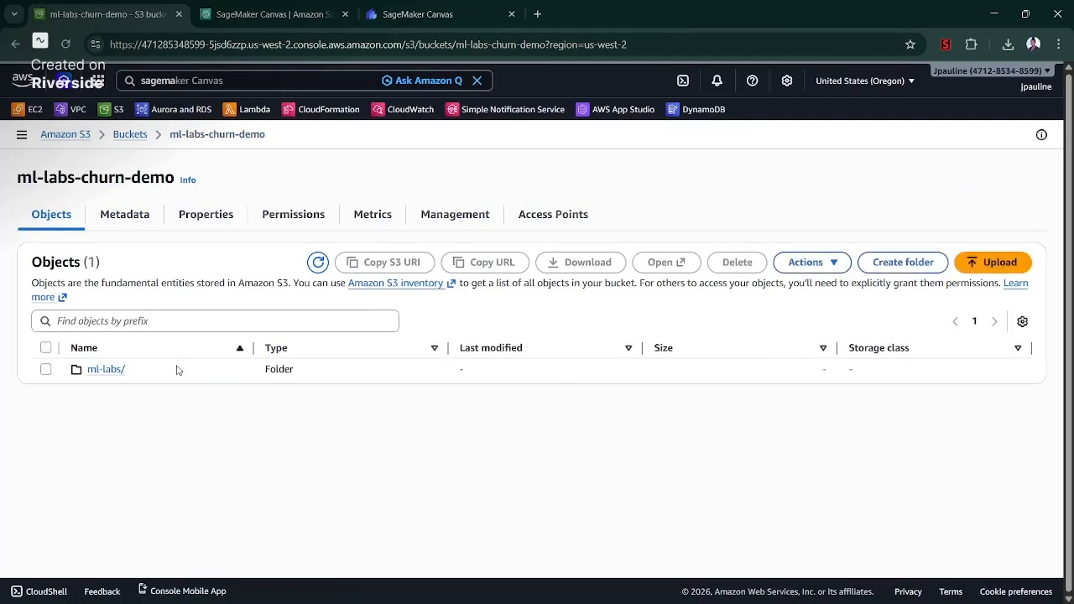
{"action": "left_click", "coordinate": [117, 372]}
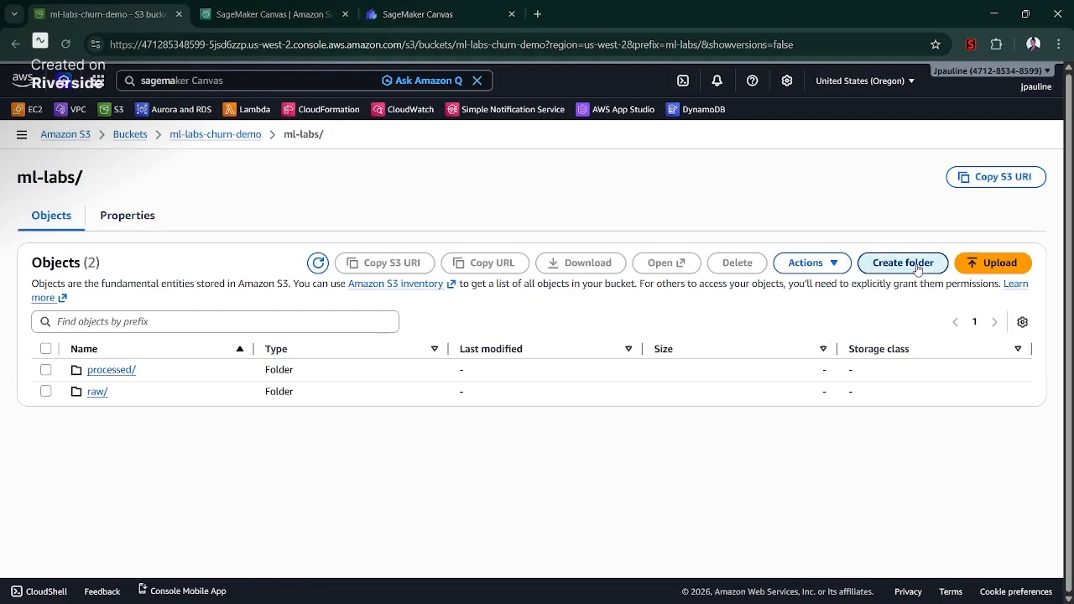
{"action": "left_click", "coordinate": [889, 263]}
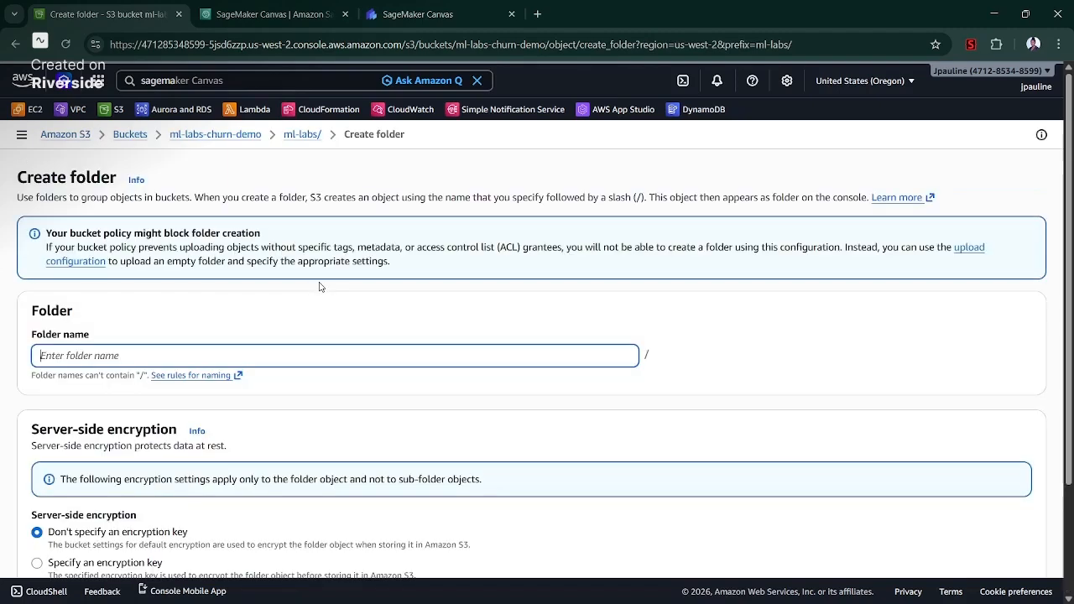
{"action": "left_click", "coordinate": [240, 352]}
{"action": "type", "text": "out"}
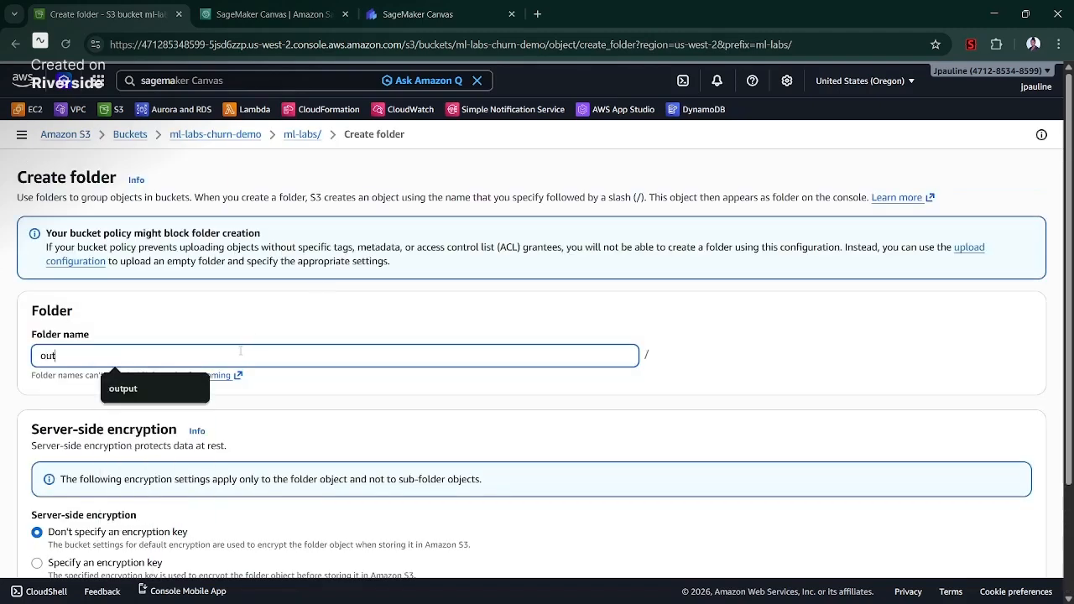
{"action": "type", "text": "pur"}
{"action": "key", "text": "BackSpace"}
{"action": "type", "text": "t"}
{"action": "scroll", "coordinate": [240, 352], "scroll_direction": "down", "scroll_amount": 2}
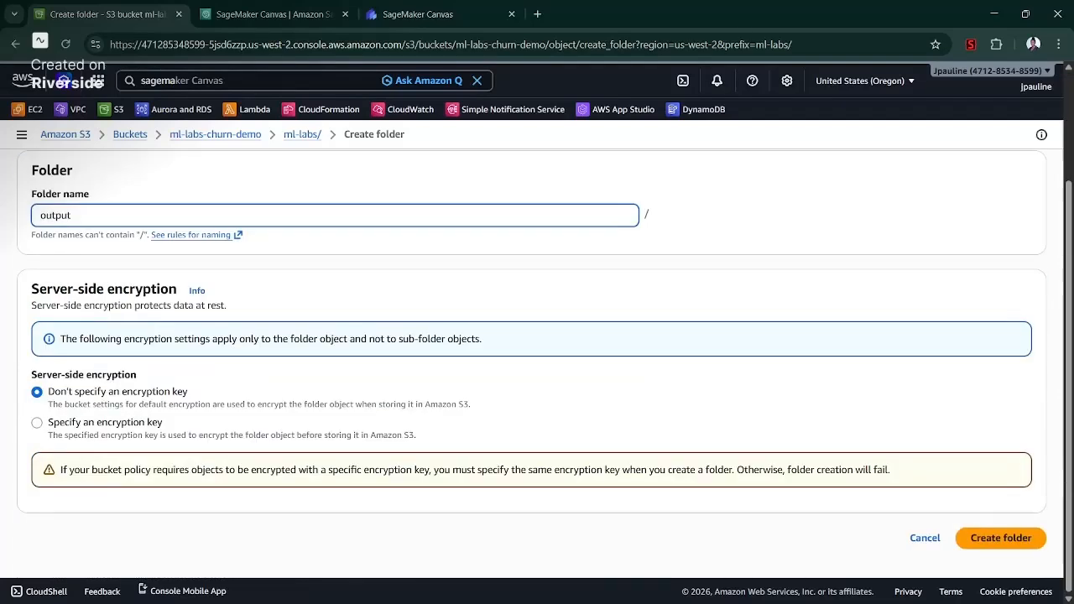
{"action": "left_click", "coordinate": [994, 544]}
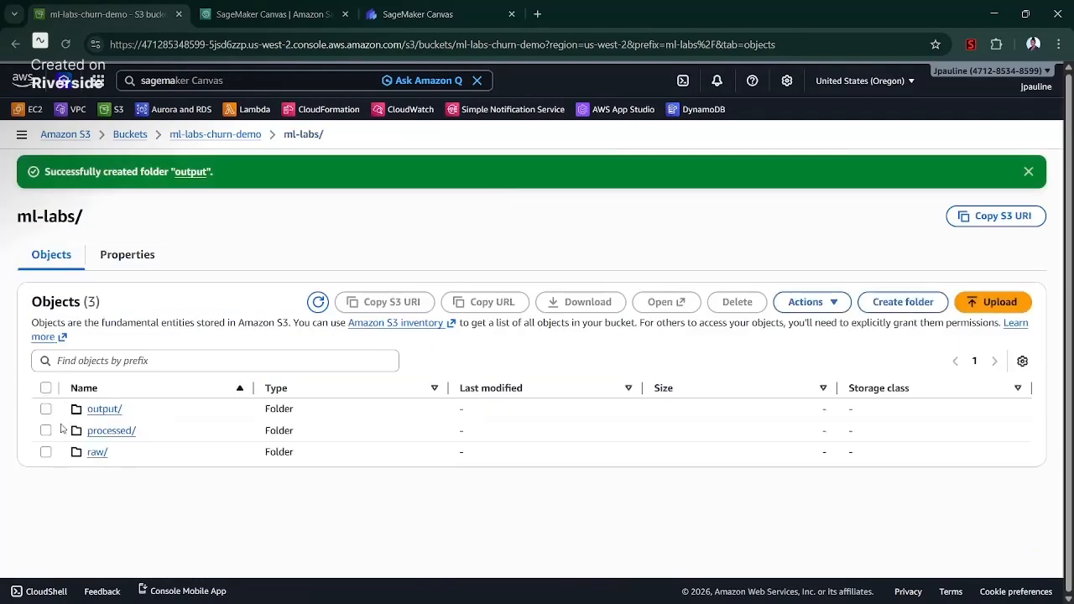
Copy the output/ folder's S3 URI and export the Canvas data flow as a notebook to s3://ml-labs-churn-demo/ml-labs/output/
{"action": "left_click", "coordinate": [46, 409]}
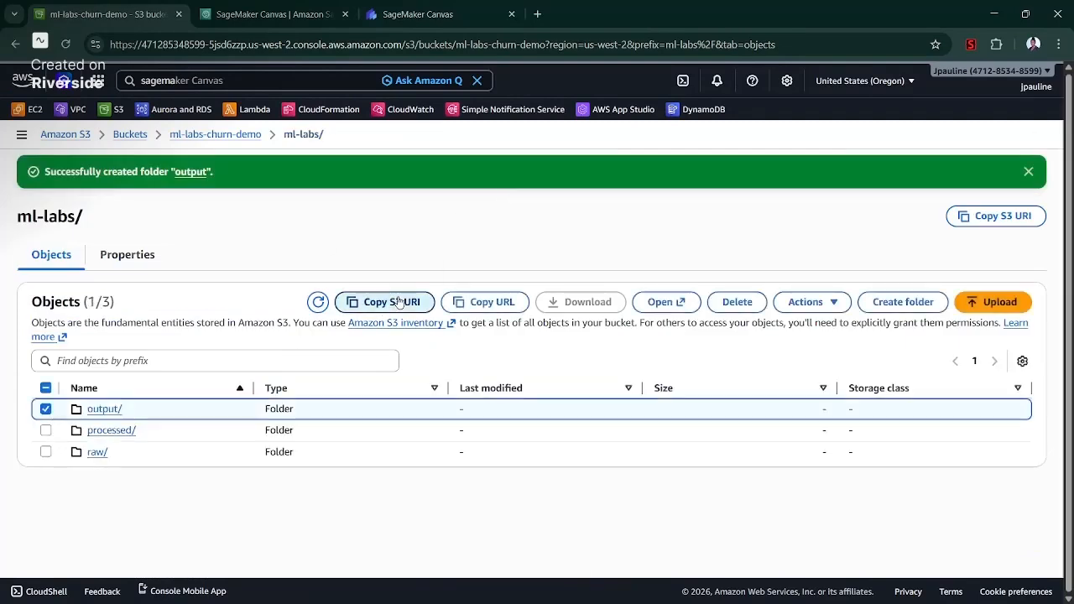
{"action": "left_click", "coordinate": [386, 302]}
{"action": "left_click", "coordinate": [306, 10]}
{"action": "left_click", "coordinate": [417, 10]}
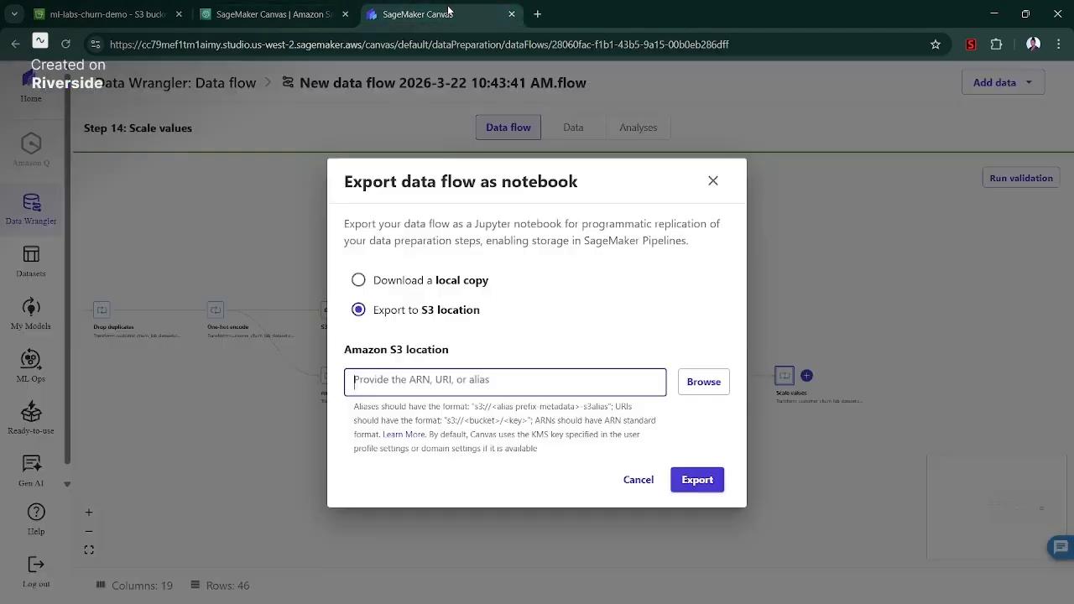
{"action": "left_click", "coordinate": [437, 377]}
{"action": "key", "text": "ctrl+v"}
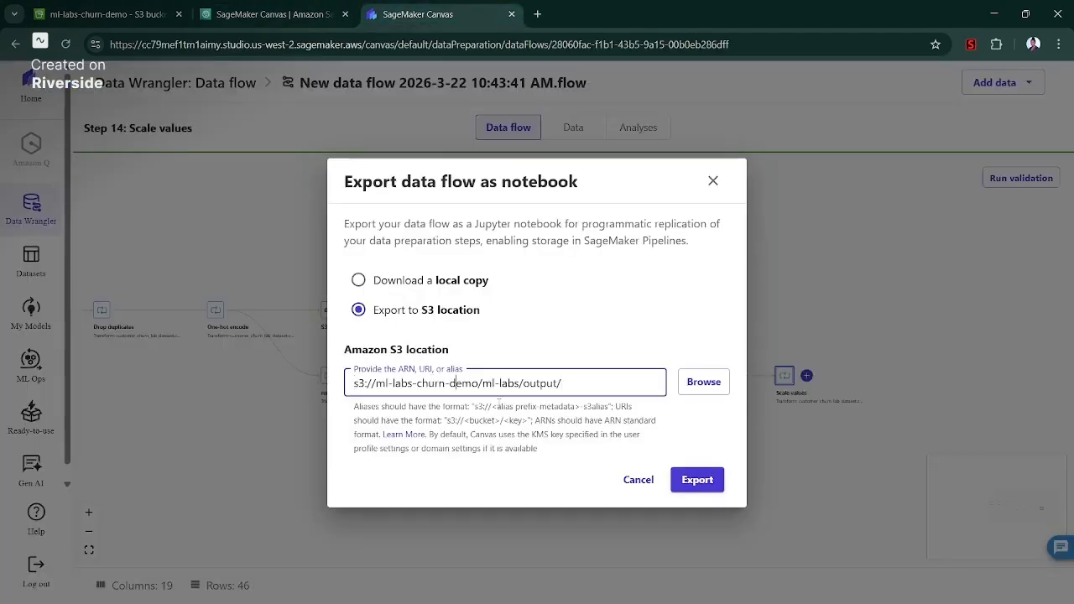
{"action": "left_click", "coordinate": [701, 477]}
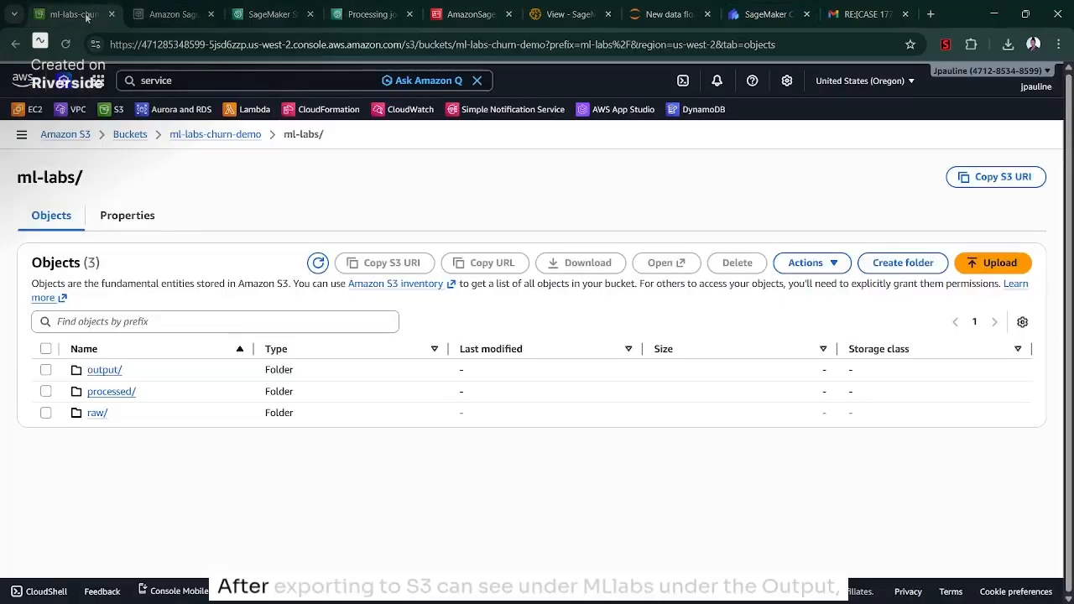
Open the output/ folder in S3 and its exported subfolder to check the flow and notebook files
{"action": "left_click", "coordinate": [75, 15]}
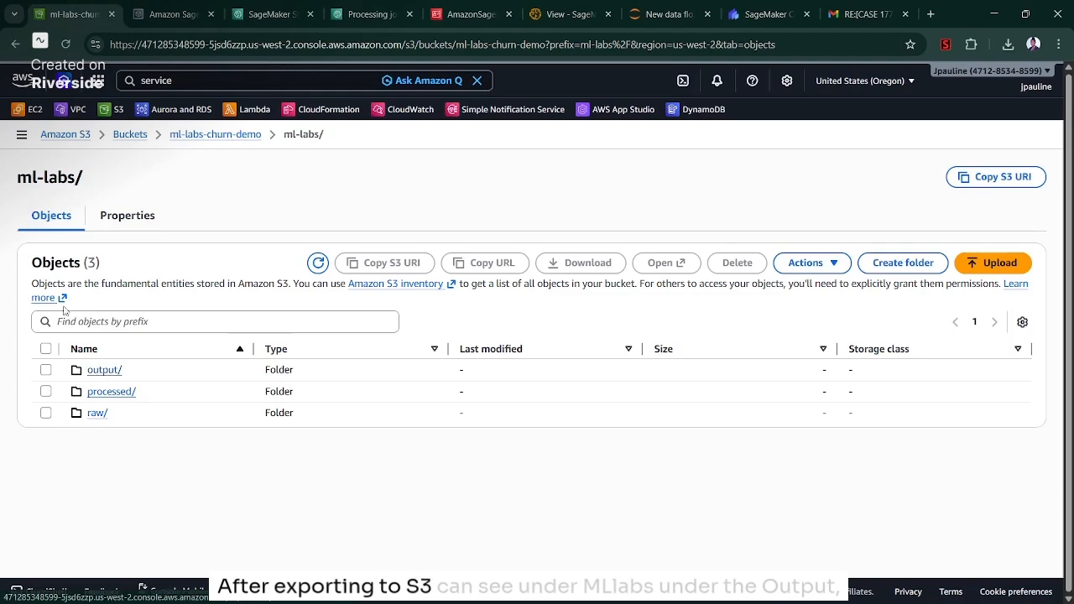
{"action": "left_click", "coordinate": [104, 370]}
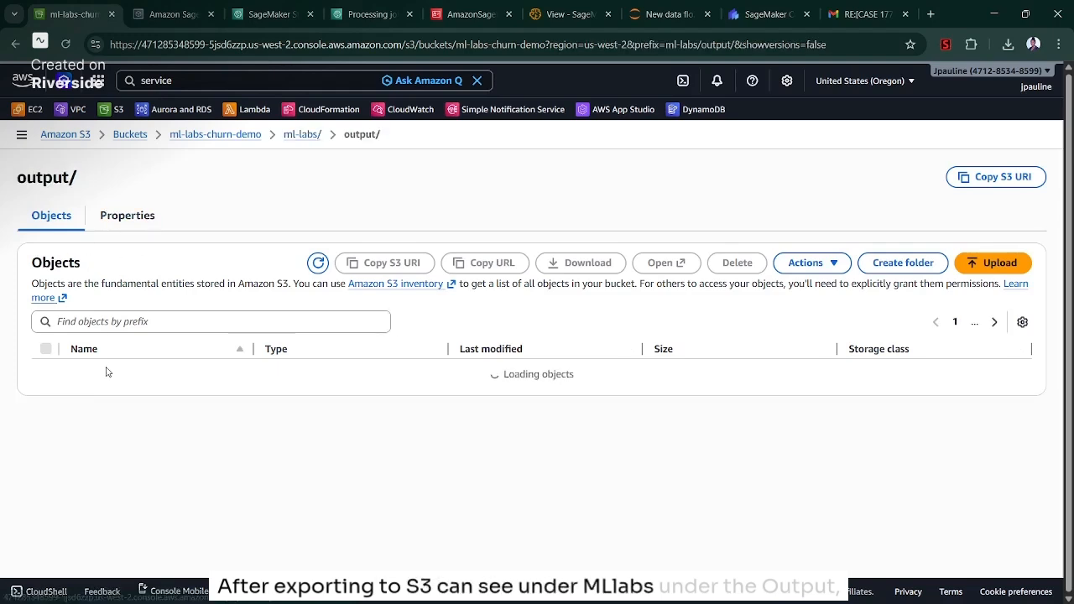
{"action": "left_click", "coordinate": [124, 375]}
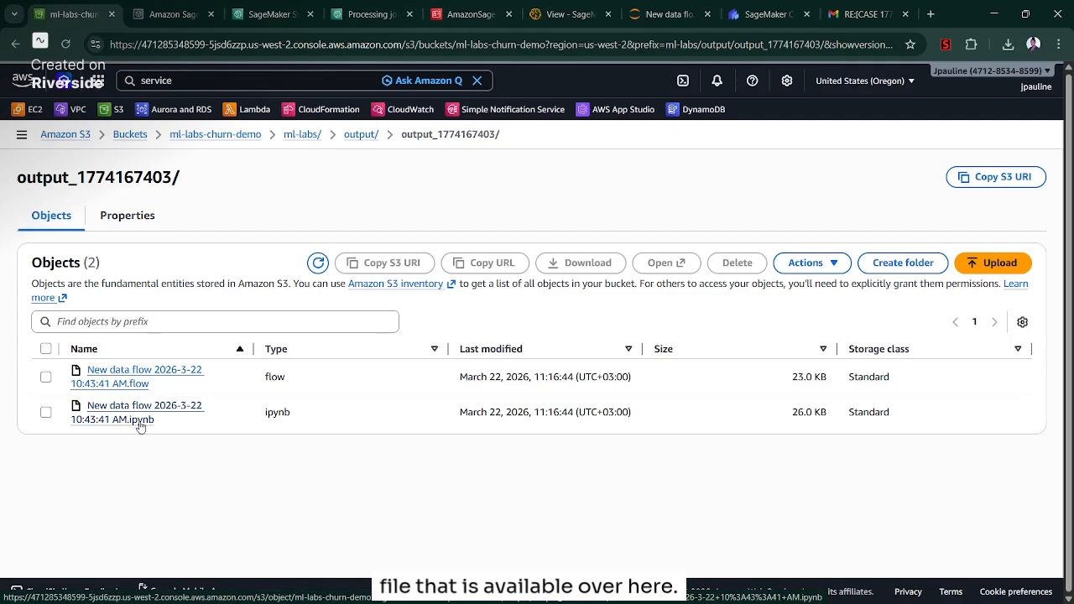
Go to the SageMaker Studio page in the SageMaker AI console and open Studio for the selected user profile
{"action": "left_click", "coordinate": [470, 17]}
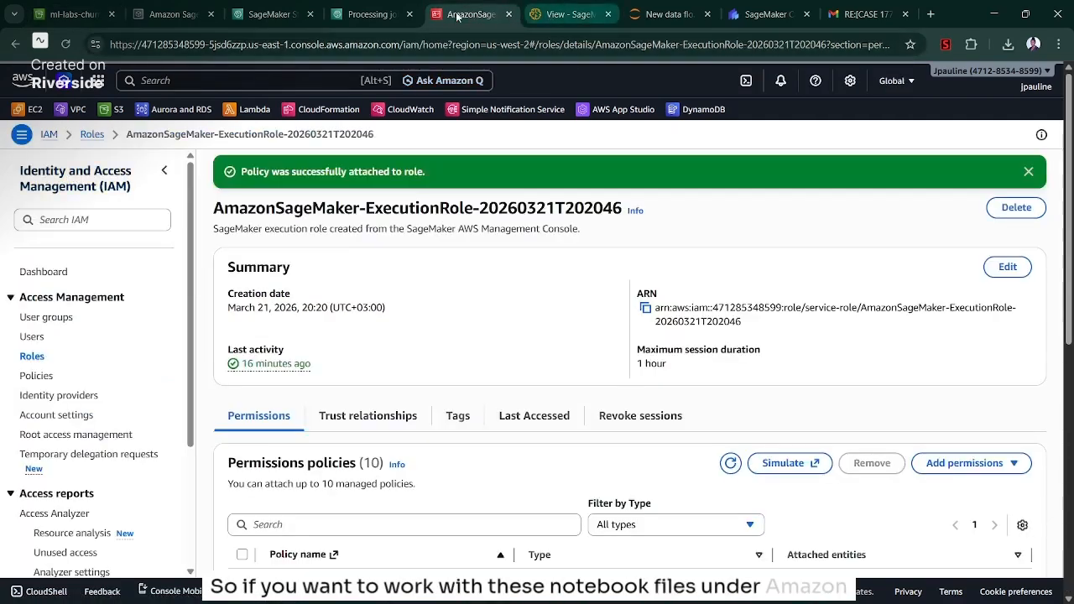
{"action": "left_click", "coordinate": [374, 15]}
{"action": "left_click", "coordinate": [284, 16]}
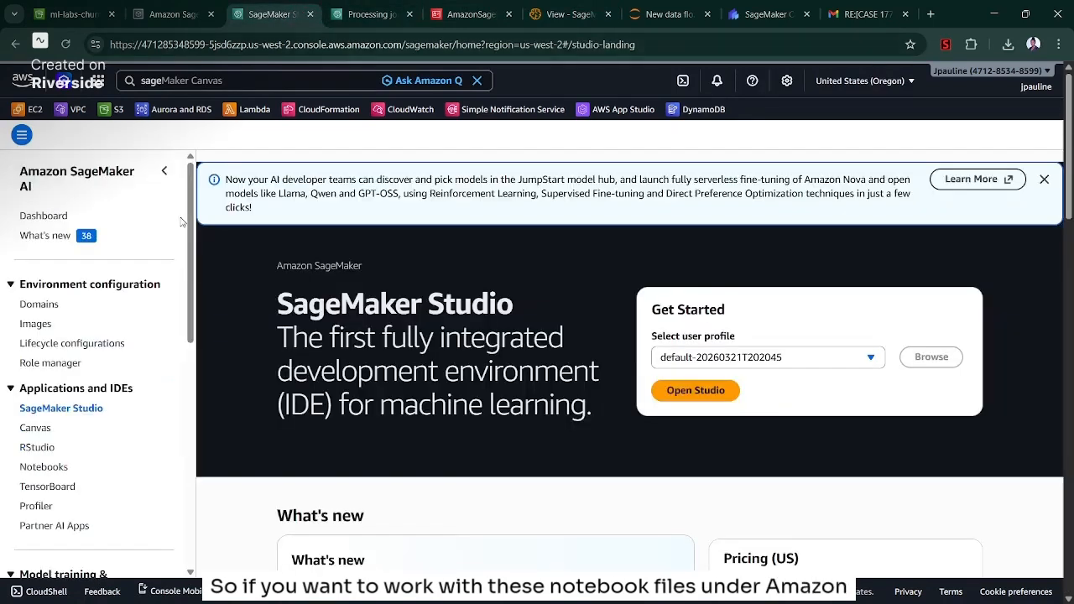
{"action": "scroll", "coordinate": [107, 303], "scroll_direction": "down", "scroll_amount": 1}
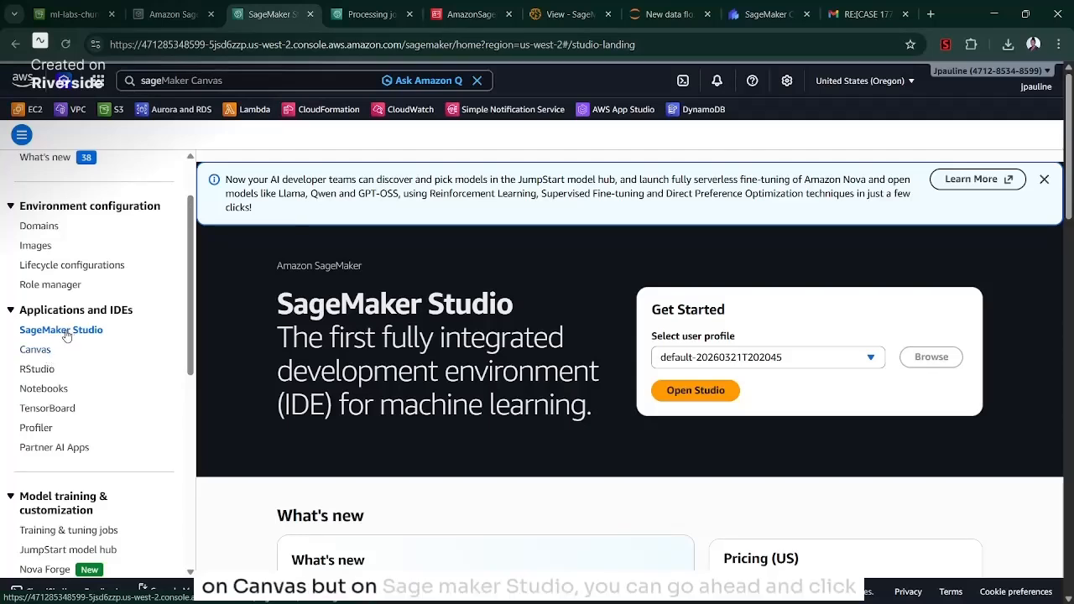
{"action": "left_click", "coordinate": [714, 391]}
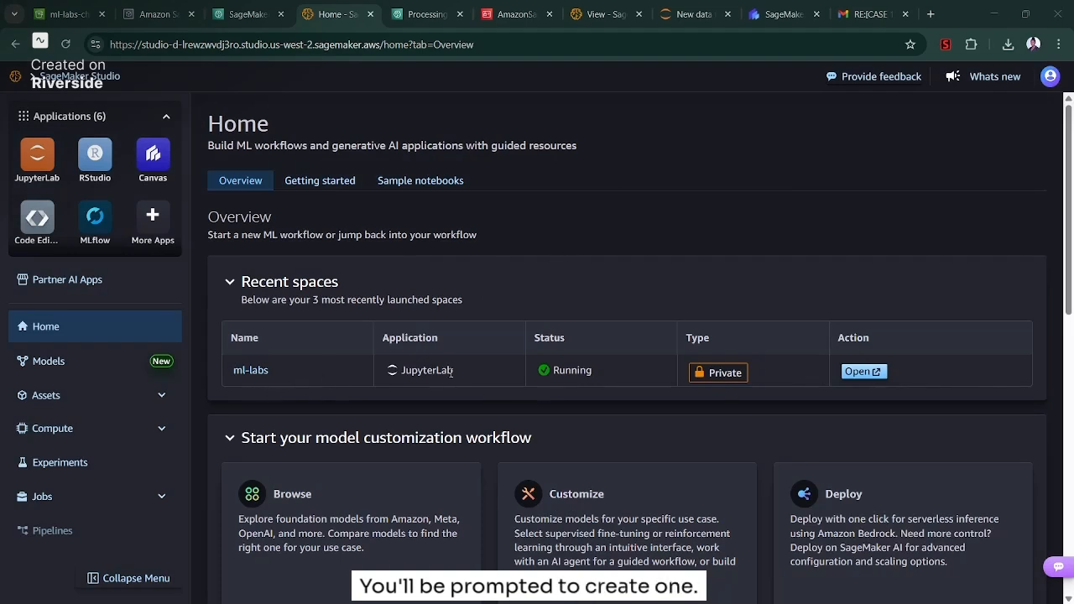
Switch to JupyterLab and examine the aws s3 cp command in Terminal 1 that copies only the .ipynb files from ml-labs/
{"action": "left_click", "coordinate": [772, 15]}
{"action": "left_click", "coordinate": [693, 15]}
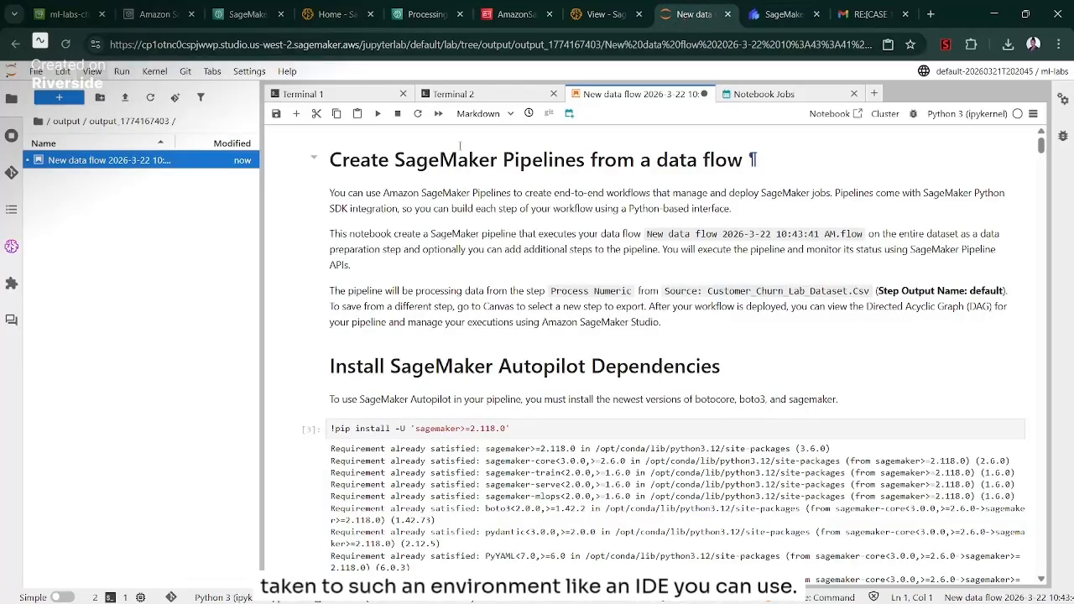
{"action": "left_click", "coordinate": [311, 97]}
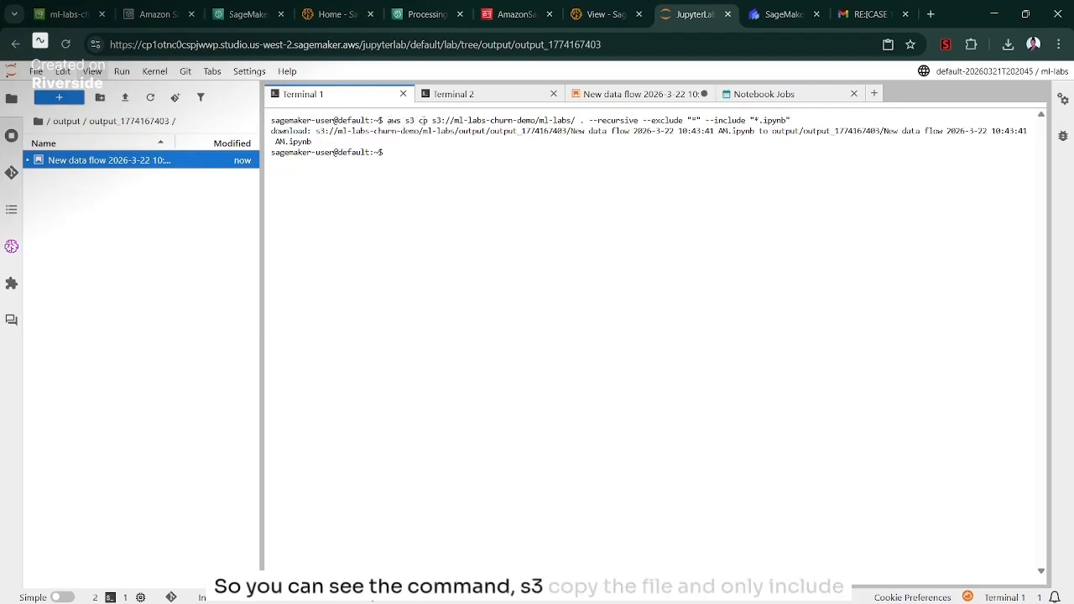
{"action": "left_click_drag", "start_coordinate": [432, 120], "coordinate": [765, 120]}
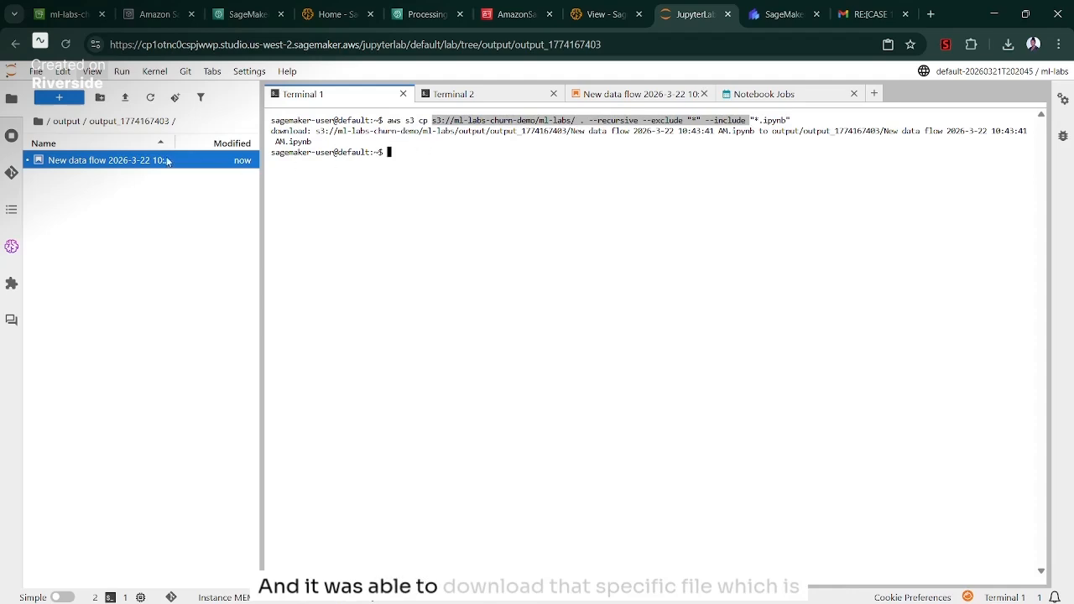
Open the exported data flow notebook and review its dependency installation, S3 input source, S3 output settings and Create Processor section
{"action": "double_click", "coordinate": [117, 160]}
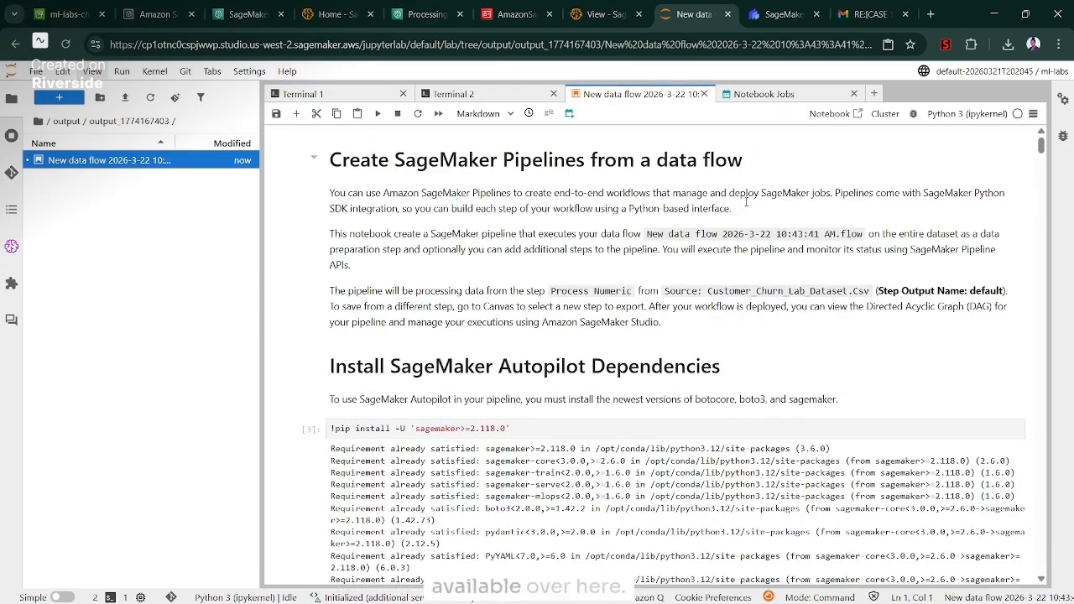
{"action": "mouse_move", "coordinate": [1041, 147]}
{"action": "left_mouse_down"}
{"action": "mouse_move", "coordinate": [1046, 176]}
{"action": "mouse_move", "coordinate": [1043, 146]}
{"action": "left_mouse_up"}
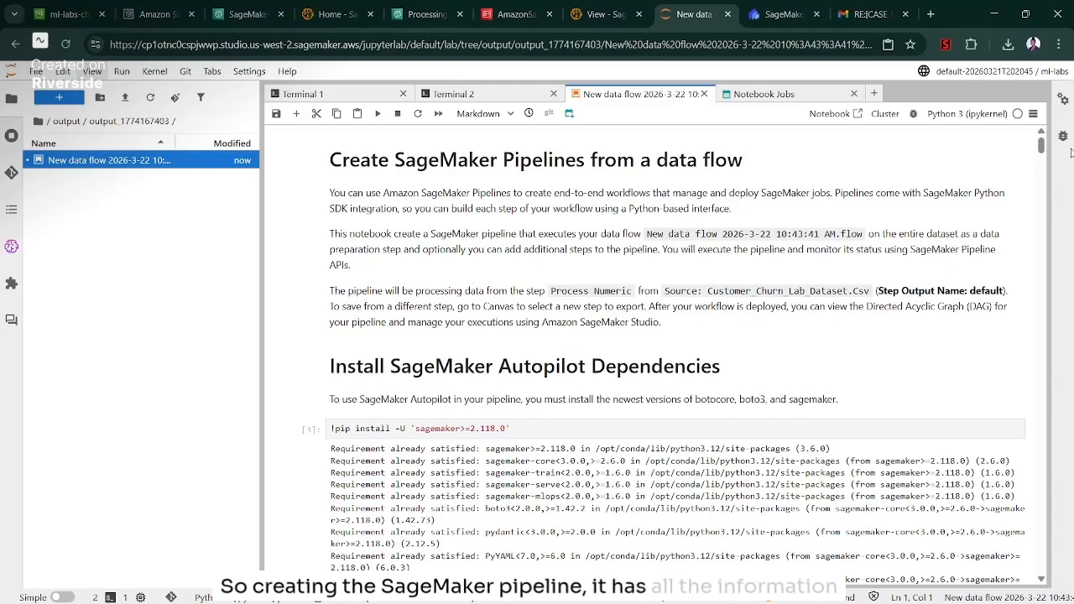
{"action": "scroll", "coordinate": [968, 165], "scroll_direction": "down", "scroll_amount": 2}
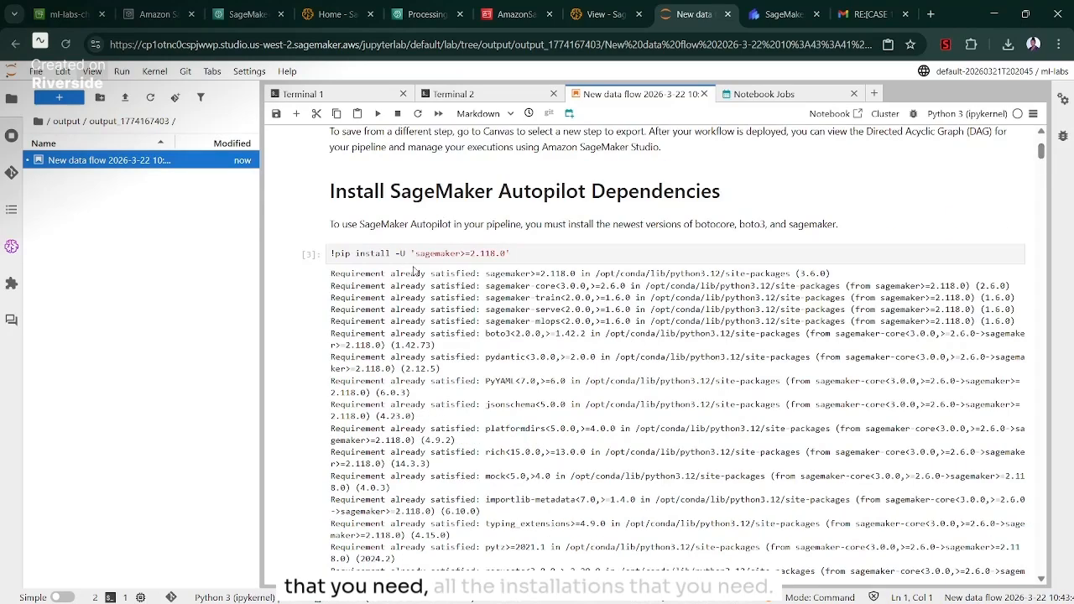
{"action": "left_click_drag", "start_coordinate": [1041, 156], "coordinate": [1023, 291]}
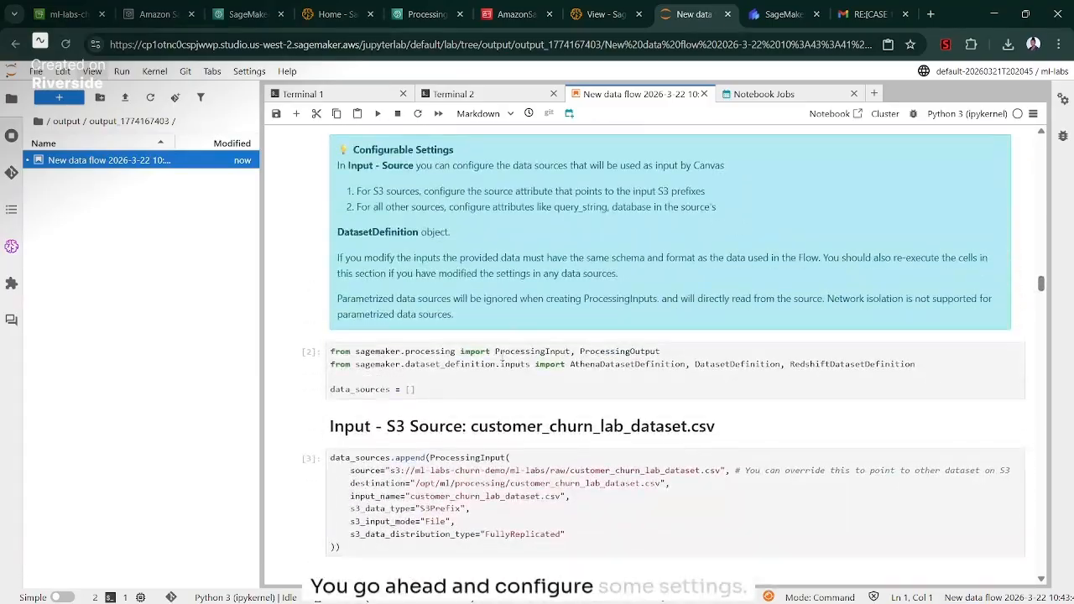
{"action": "scroll", "coordinate": [1027, 287], "scroll_direction": "down", "scroll_amount": 3}
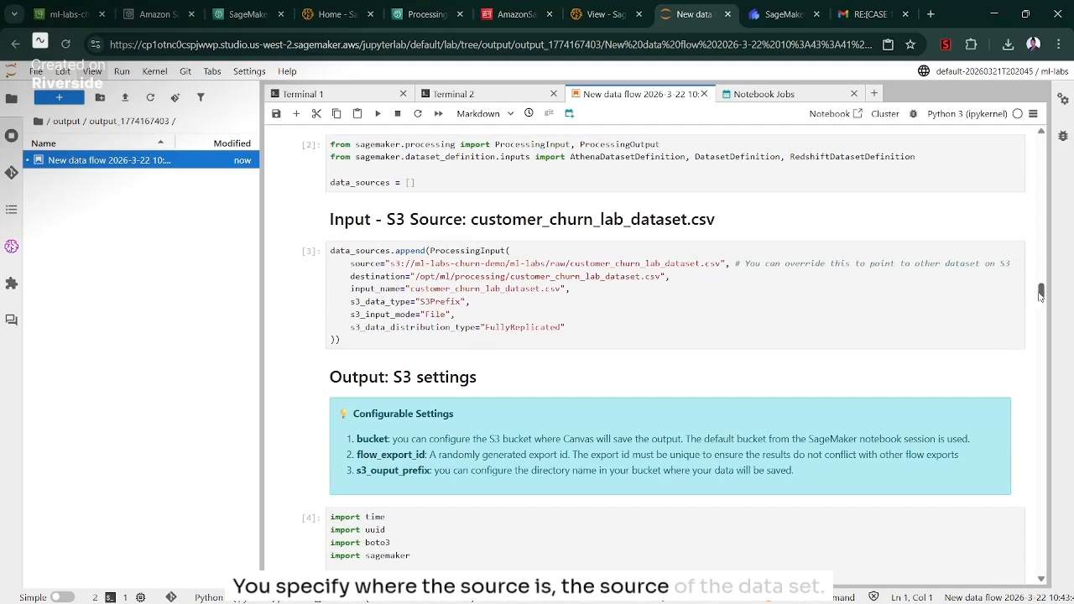
{"action": "scroll", "coordinate": [506, 177], "scroll_direction": "down", "scroll_amount": 3}
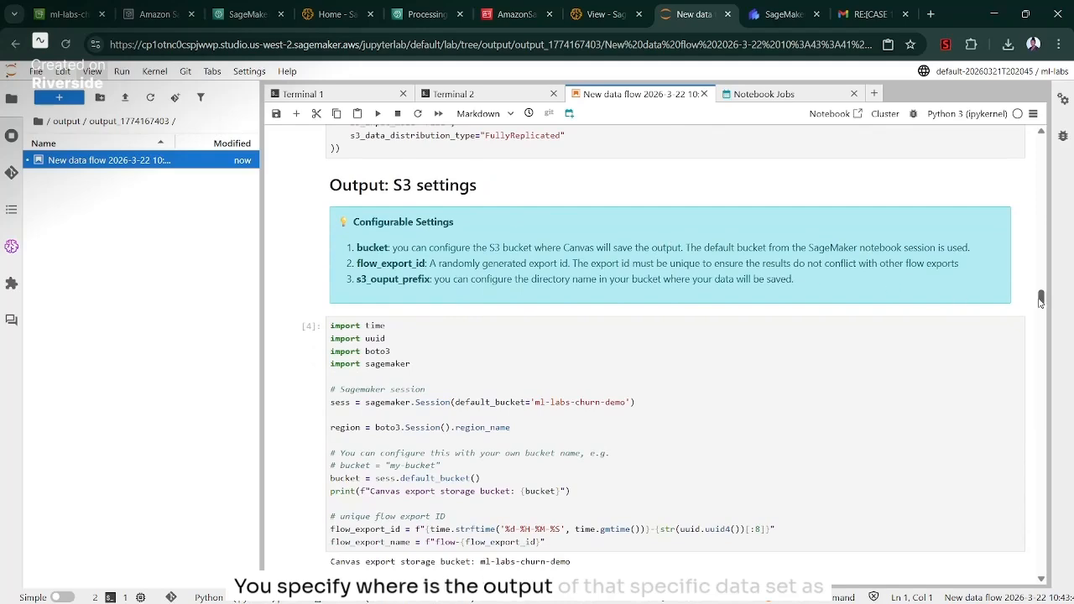
{"action": "left_click_drag", "start_coordinate": [1042, 302], "coordinate": [1039, 335]}
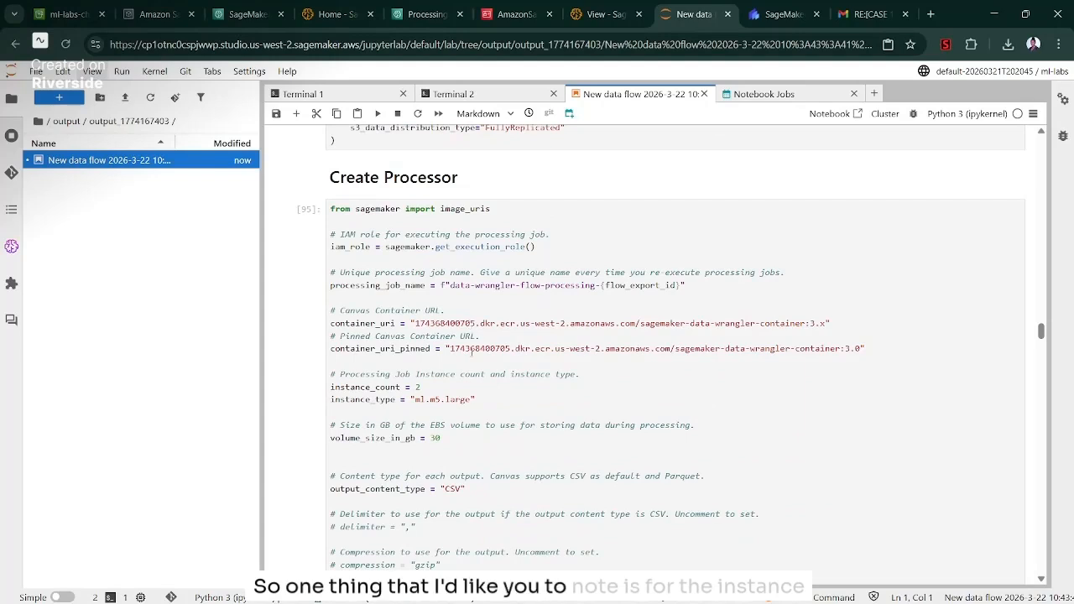
Examine the instance_type setting in the Create Processor cell and the RuntimeError from the pipeline execution near the notebook's end
{"action": "left_click_drag", "start_coordinate": [480, 400], "coordinate": [410, 400]}
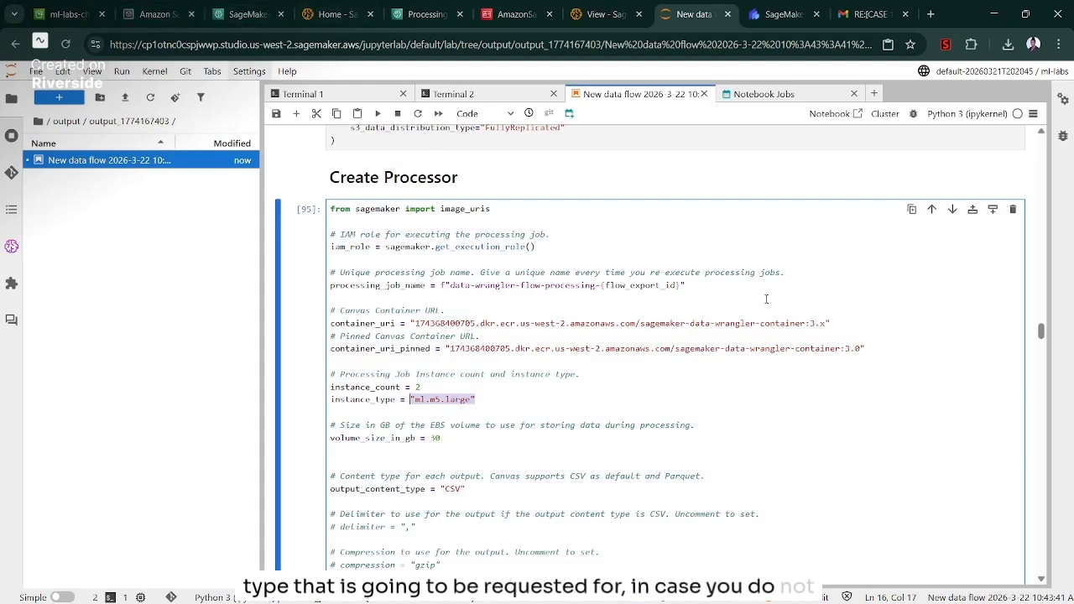
{"action": "left_click_drag", "start_coordinate": [1042, 331], "coordinate": [1041, 520]}
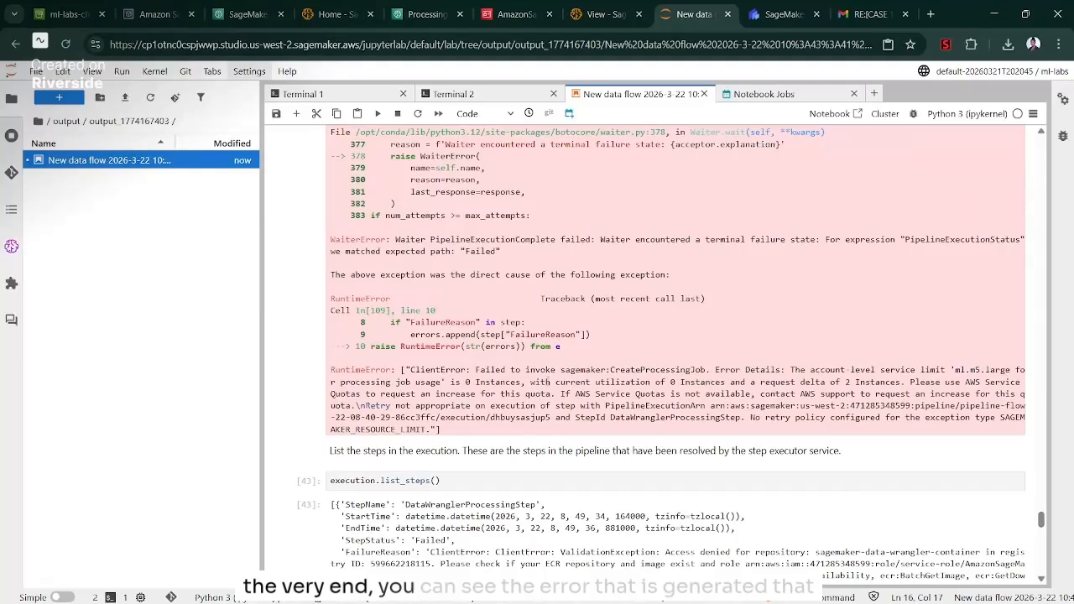
{"action": "left_click_drag", "start_coordinate": [445, 434], "coordinate": [340, 370]}
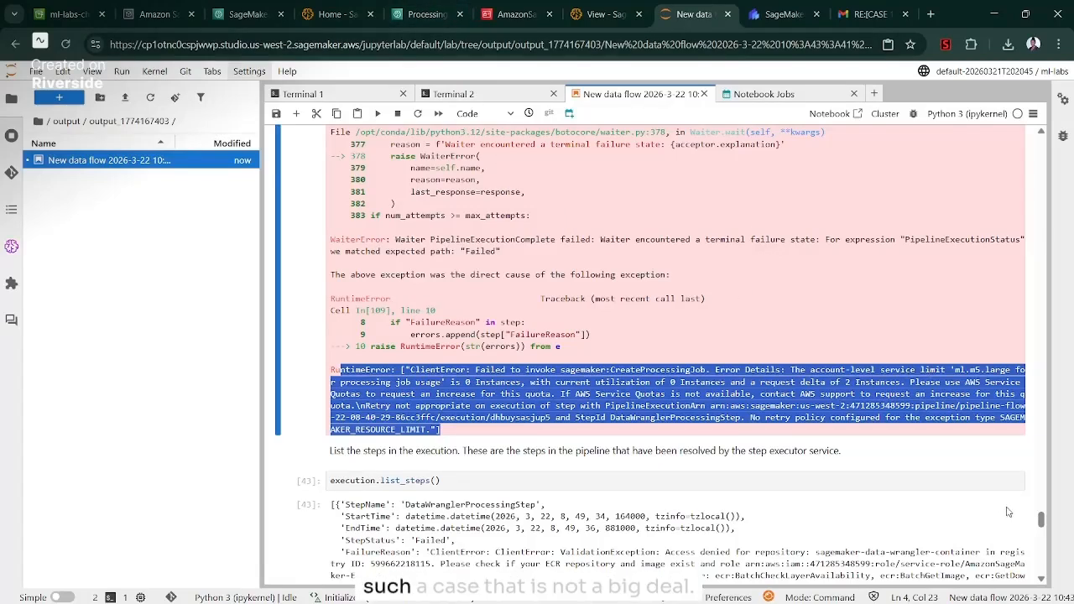
{"action": "scroll", "coordinate": [1041, 520], "scroll_direction": "up", "scroll_amount": 20}
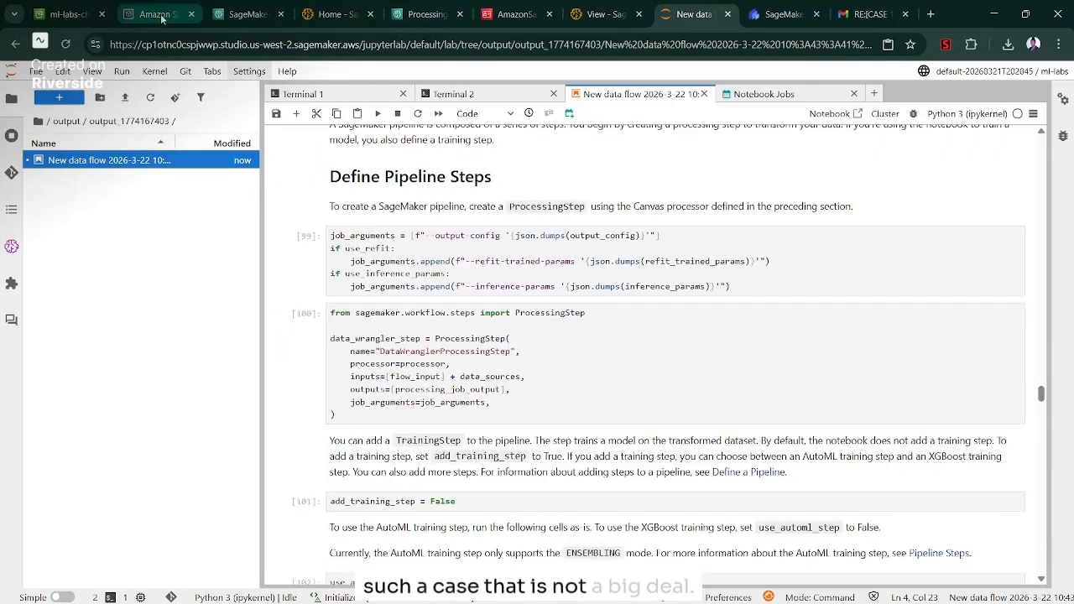
Switch to Service Quotas and look through the Amazon SageMaker quotas filtered by "processing job"
{"action": "left_click", "coordinate": [159, 14]}
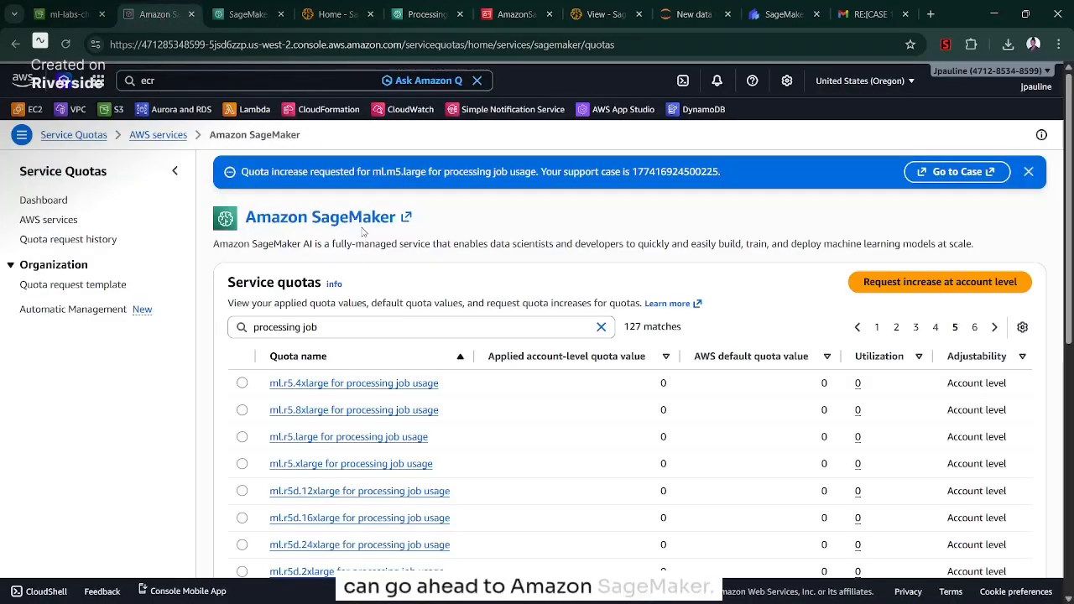
{"action": "triple_click", "coordinate": [328, 327]}
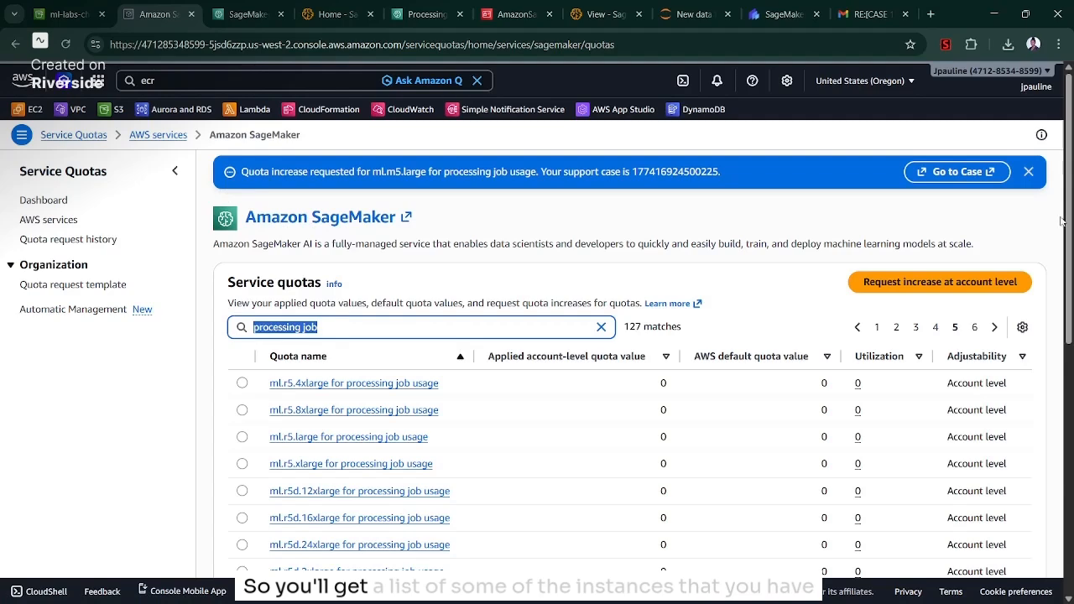
{"action": "scroll", "coordinate": [1065, 356], "scroll_direction": "down", "scroll_amount": 3}
{"action": "scroll", "coordinate": [1066, 356], "scroll_direction": "down", "scroll_amount": 3}
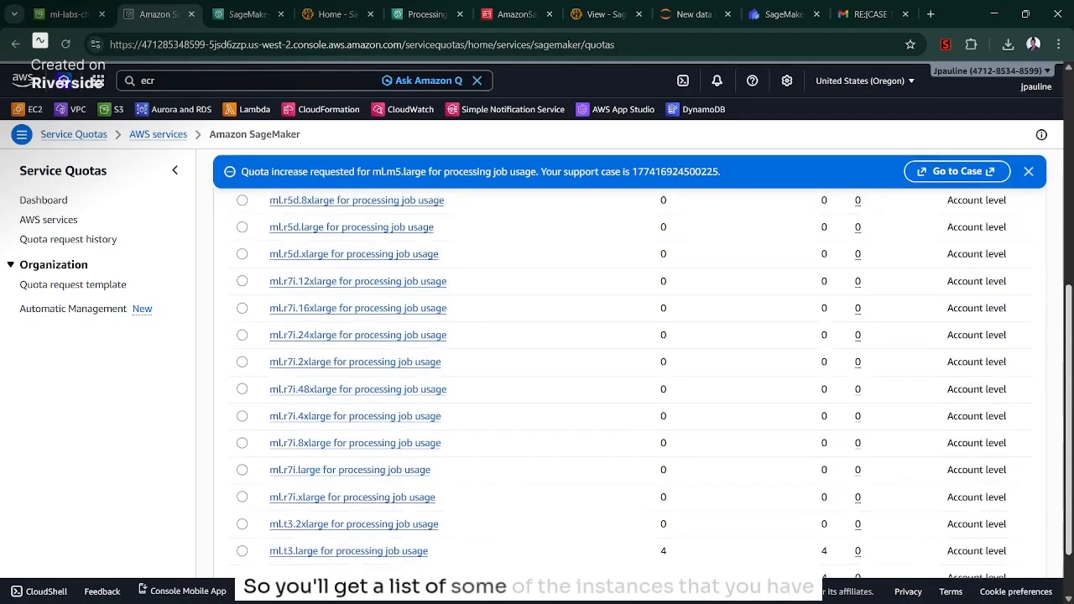
{"action": "mouse_move", "coordinate": [1068, 499]}
{"action": "left_mouse_down"}
{"action": "mouse_move", "coordinate": [1067, 455]}
{"action": "mouse_move", "coordinate": [1068, 500]}
{"action": "left_mouse_up"}
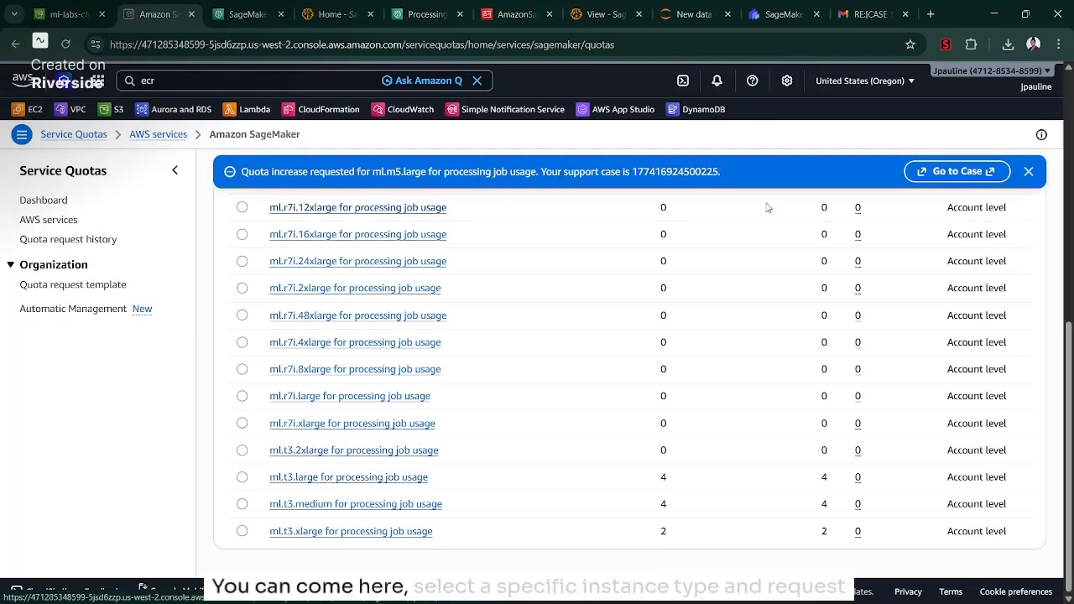
{"action": "scroll", "coordinate": [1052, 354], "scroll_direction": "up", "scroll_amount": 10}
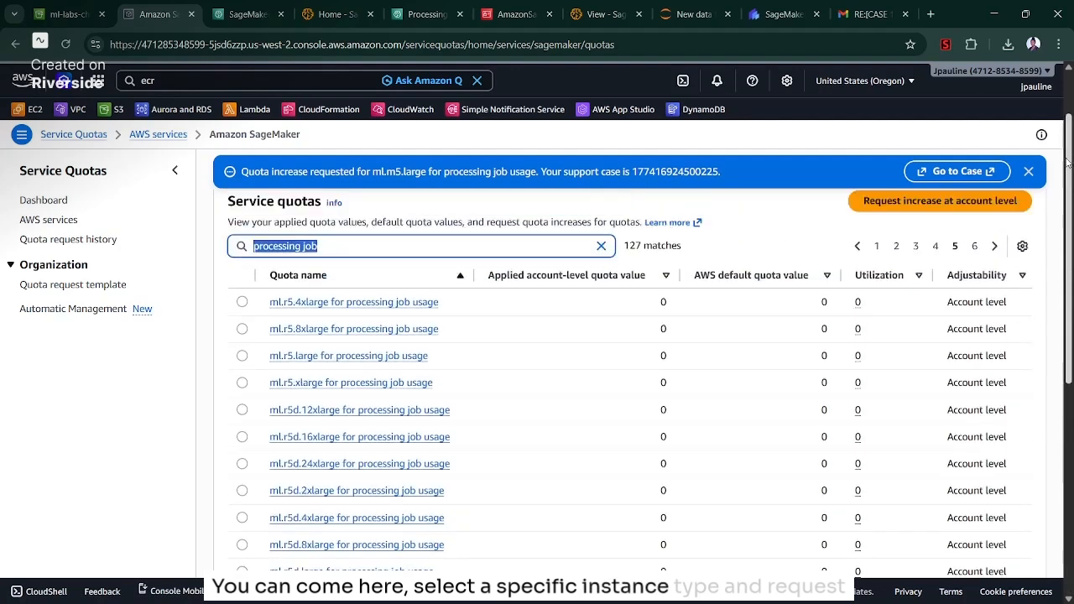
View the quota increase form for ml.m5.large for processing job usage, close it without requesting, and read the AWS confirmation email
{"action": "left_click", "coordinate": [935, 238]}
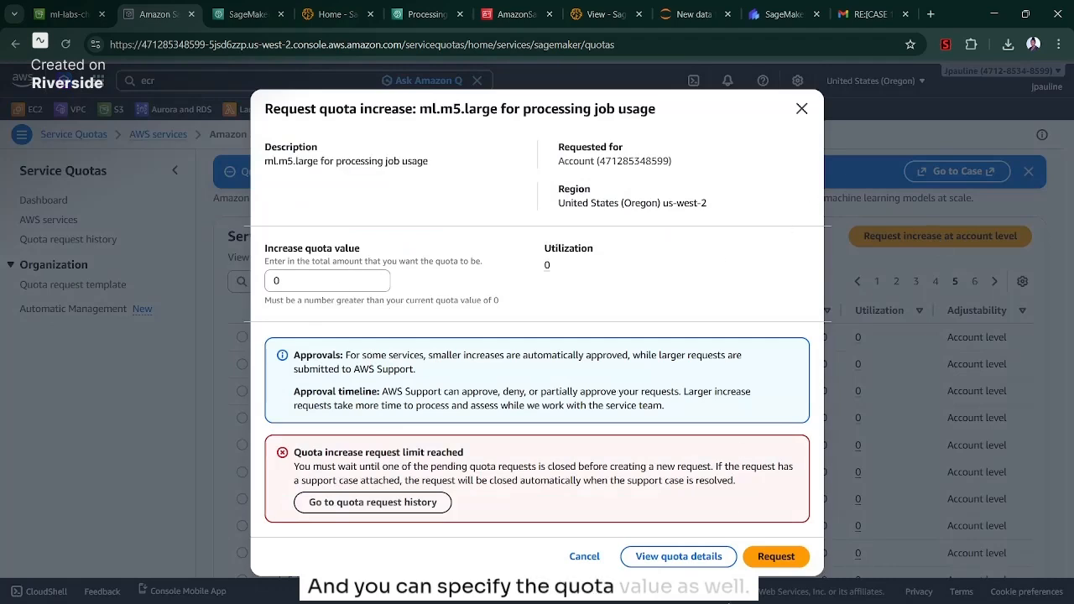
{"action": "left_click", "coordinate": [801, 109]}
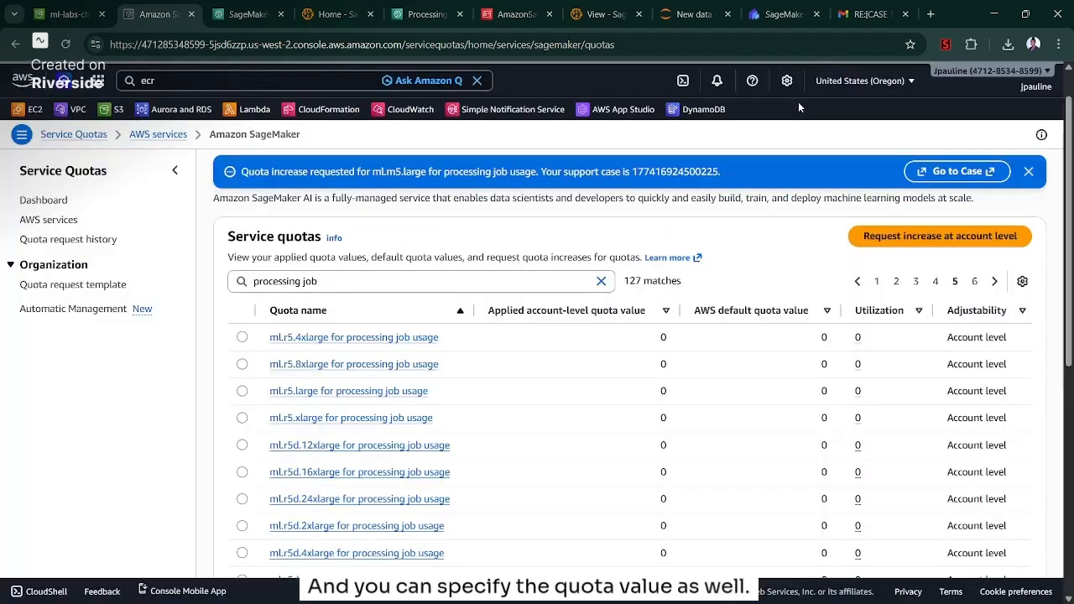
{"action": "left_click", "coordinate": [868, 14]}
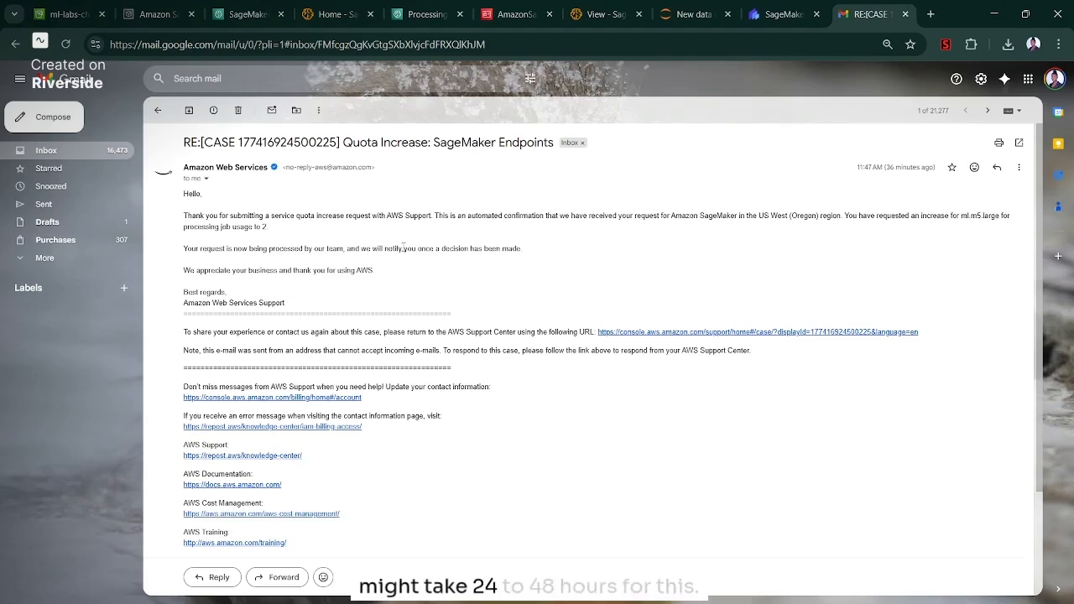
Check the SageMaker AI processing jobs list and return to the data flow notebook in JupyterLab
{"action": "left_click", "coordinate": [423, 15]}
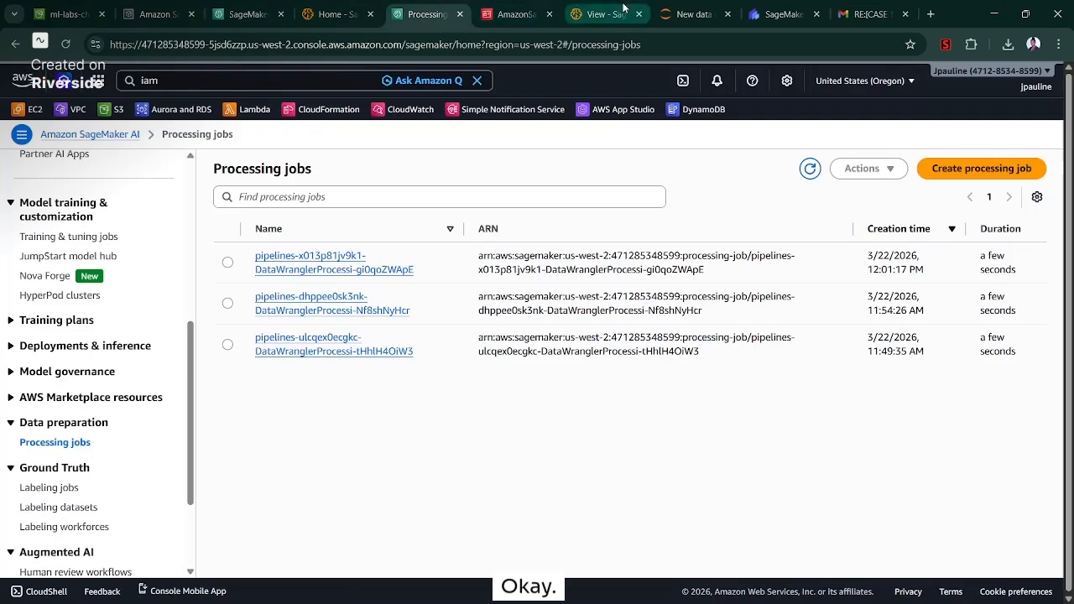
{"action": "left_click", "coordinate": [765, 13]}
{"action": "left_click", "coordinate": [681, 15]}
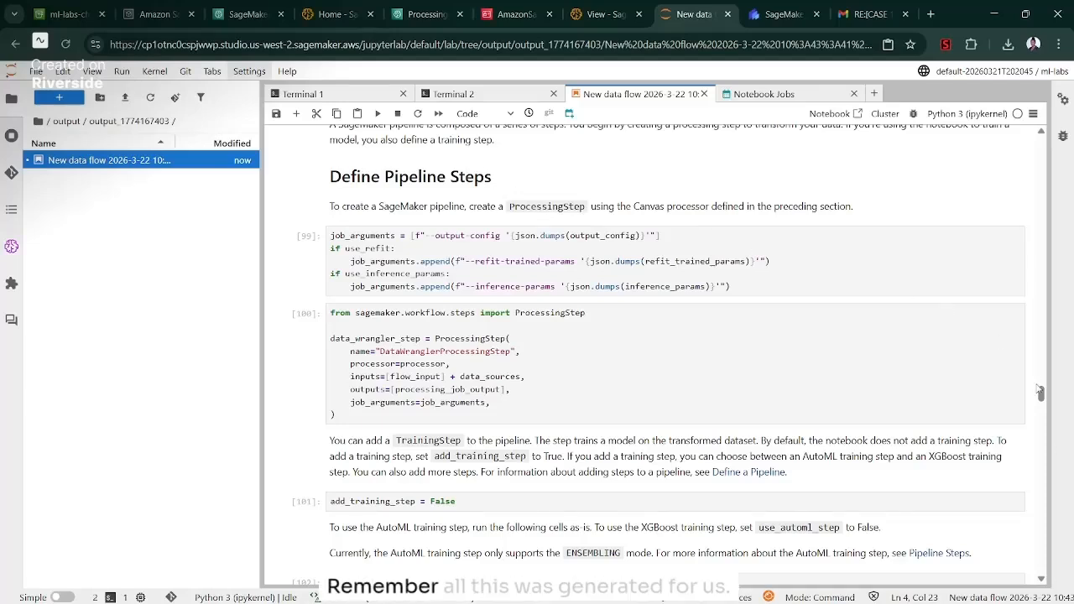
Read the notebook's pipeline parameters section, covering the instance_type and instance_count descriptions, and continue to the pipeline definition
{"action": "left_click_drag", "start_coordinate": [1042, 393], "coordinate": [1044, 455]}
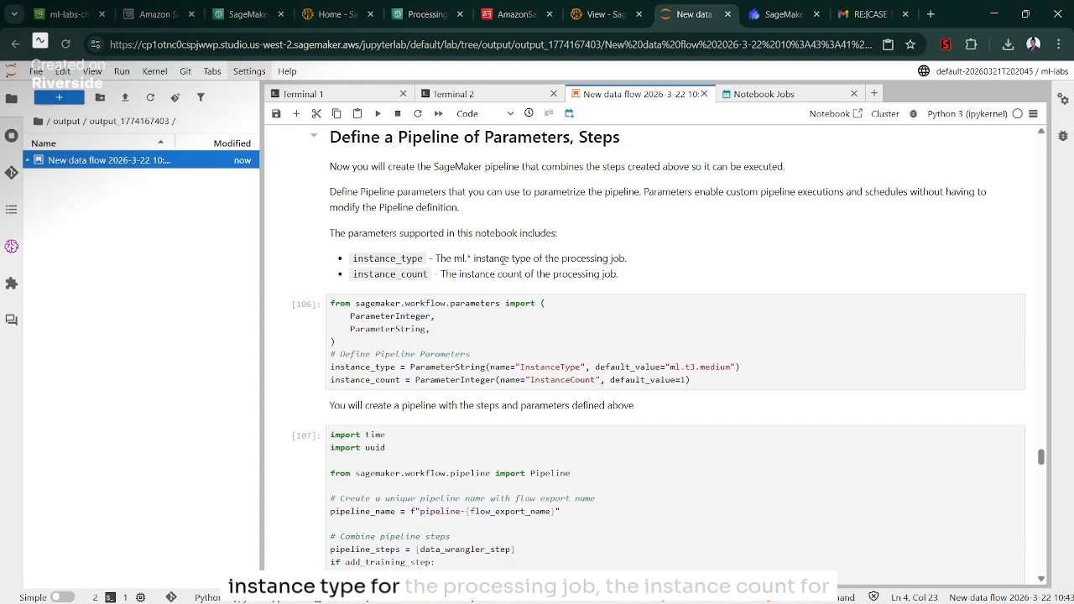
{"action": "left_click_drag", "start_coordinate": [503, 260], "coordinate": [644, 264]}
{"action": "left_click_drag", "start_coordinate": [485, 274], "coordinate": [619, 275]}
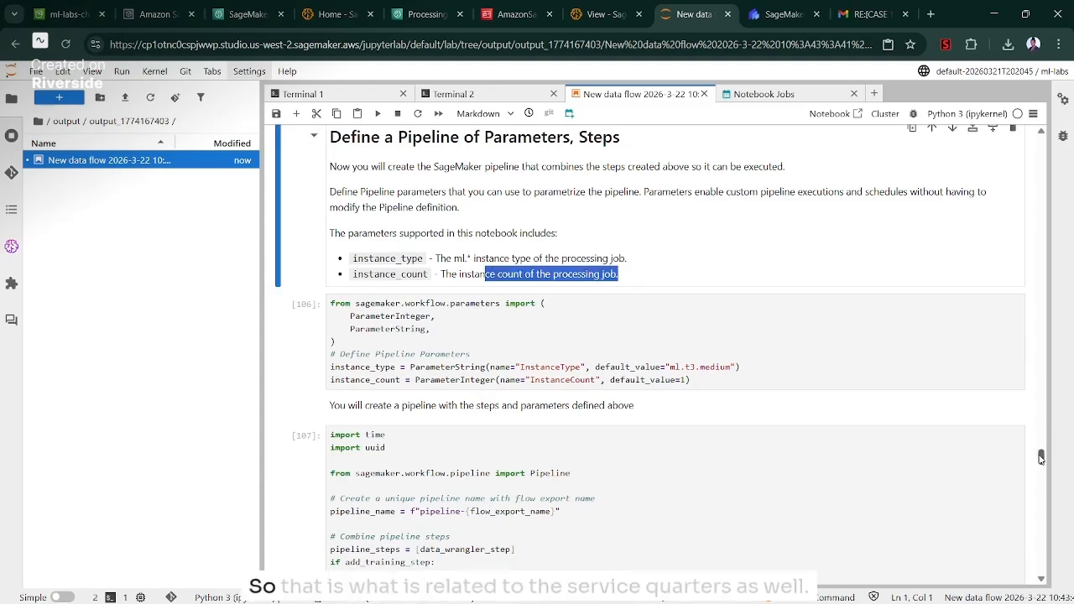
{"action": "left_click_drag", "start_coordinate": [1040, 457], "coordinate": [1045, 483]}
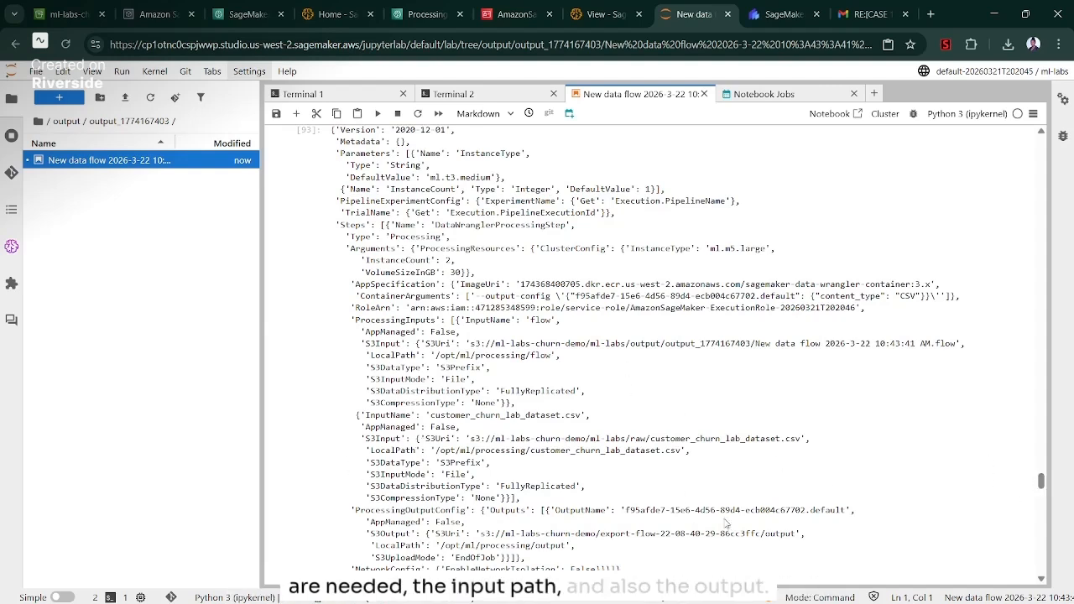
Review the notebook's pipeline submission and execution cells, the RuntimeError details, and the remaining cells through the pipeline deletion section
{"action": "left_click_drag", "start_coordinate": [1039, 480], "coordinate": [1044, 502]}
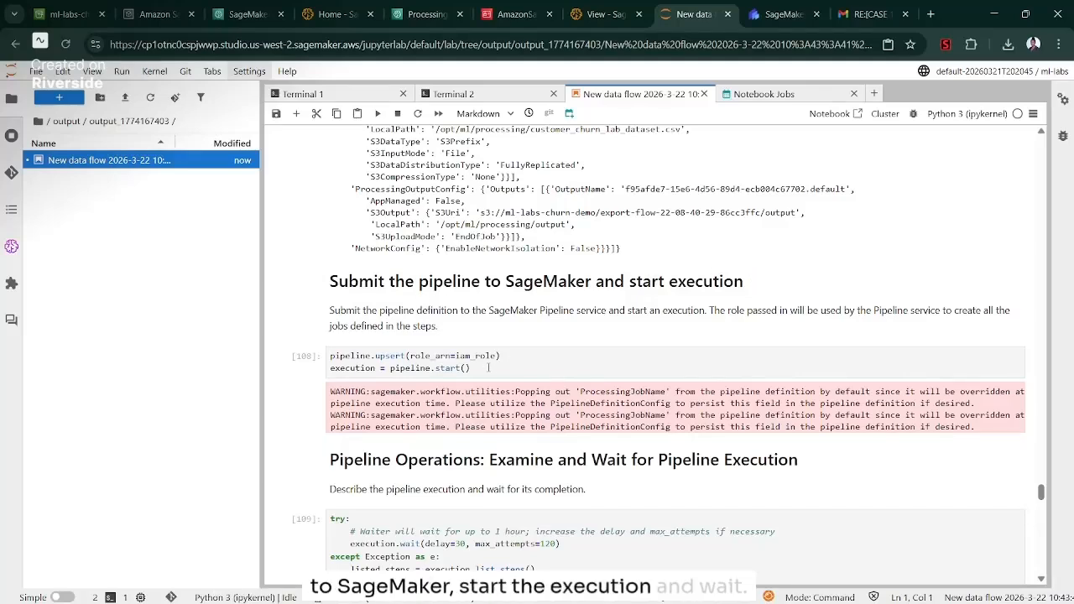
{"action": "left_click_drag", "start_coordinate": [1040, 495], "coordinate": [1040, 503]}
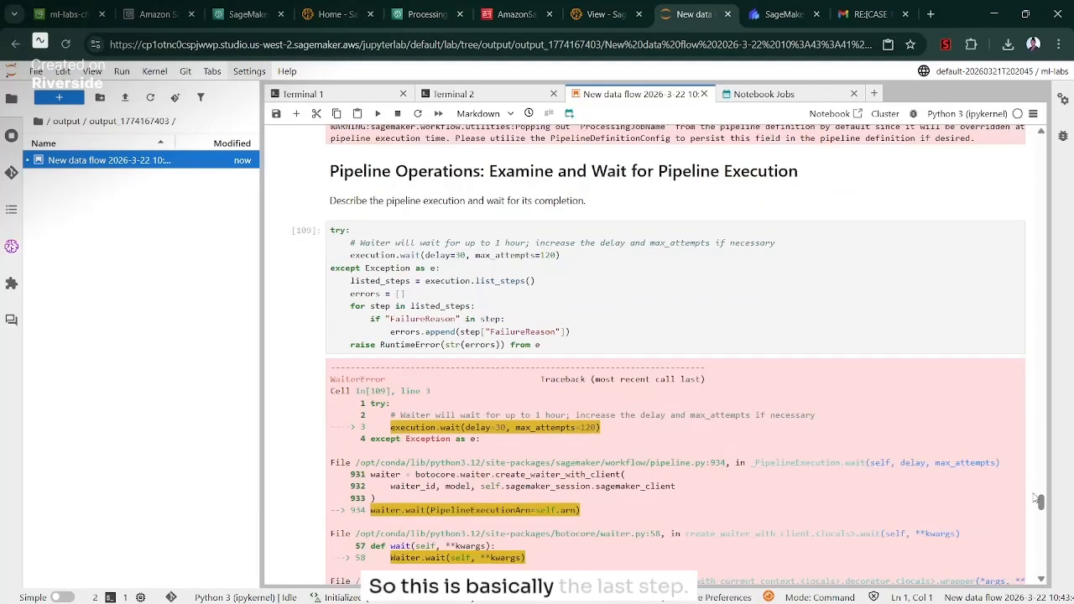
{"action": "left_click_drag", "start_coordinate": [1038, 501], "coordinate": [1043, 522]}
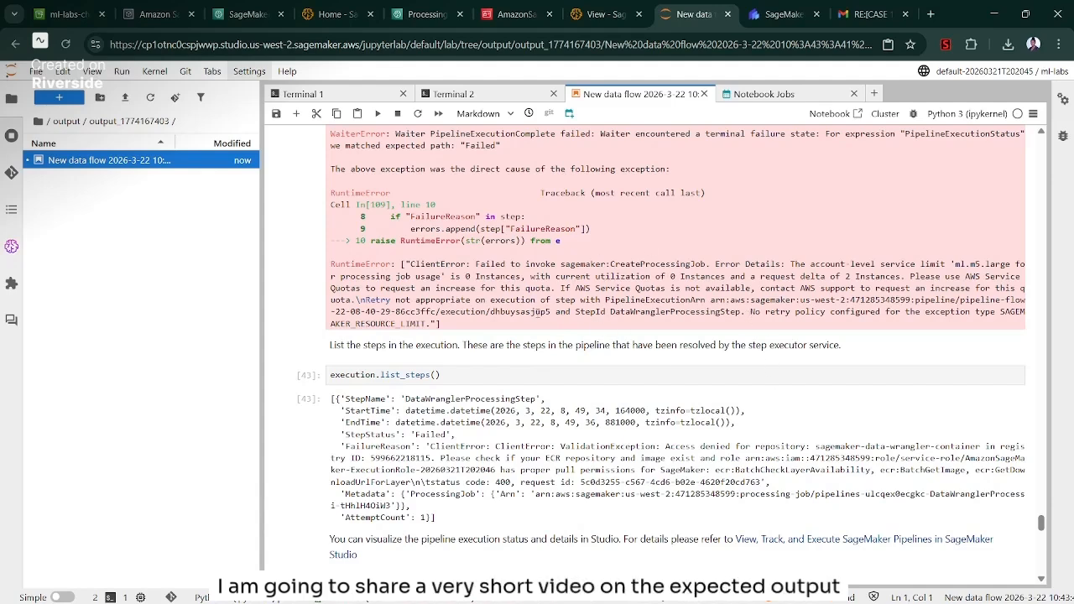
{"action": "left_click_drag", "start_coordinate": [441, 325], "coordinate": [400, 265]}
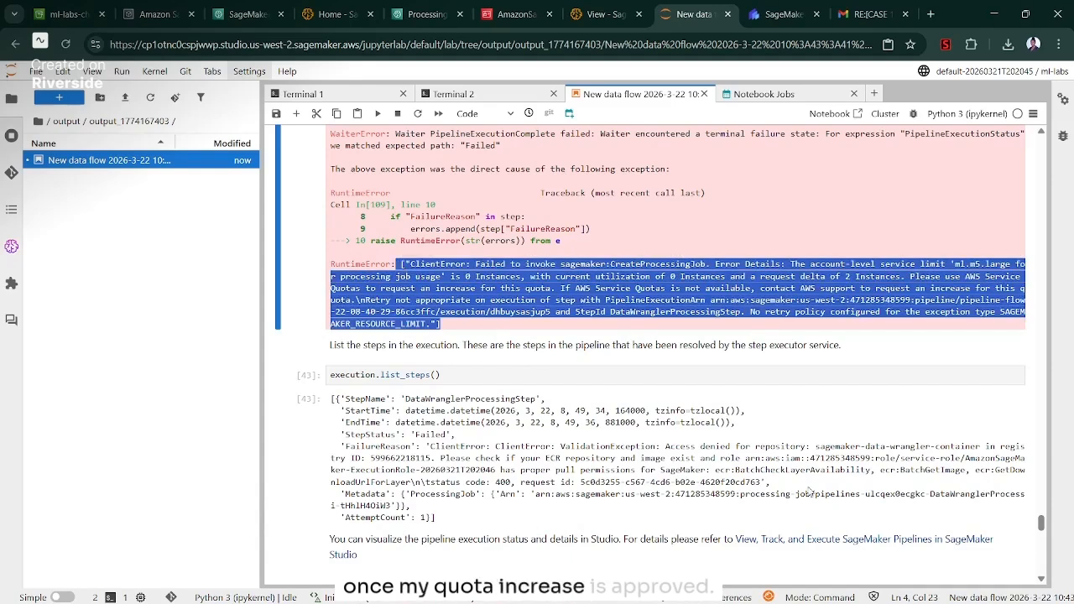
{"action": "left_click_drag", "start_coordinate": [1041, 524], "coordinate": [1054, 562]}
{"action": "left_click", "coordinate": [424, 15]}
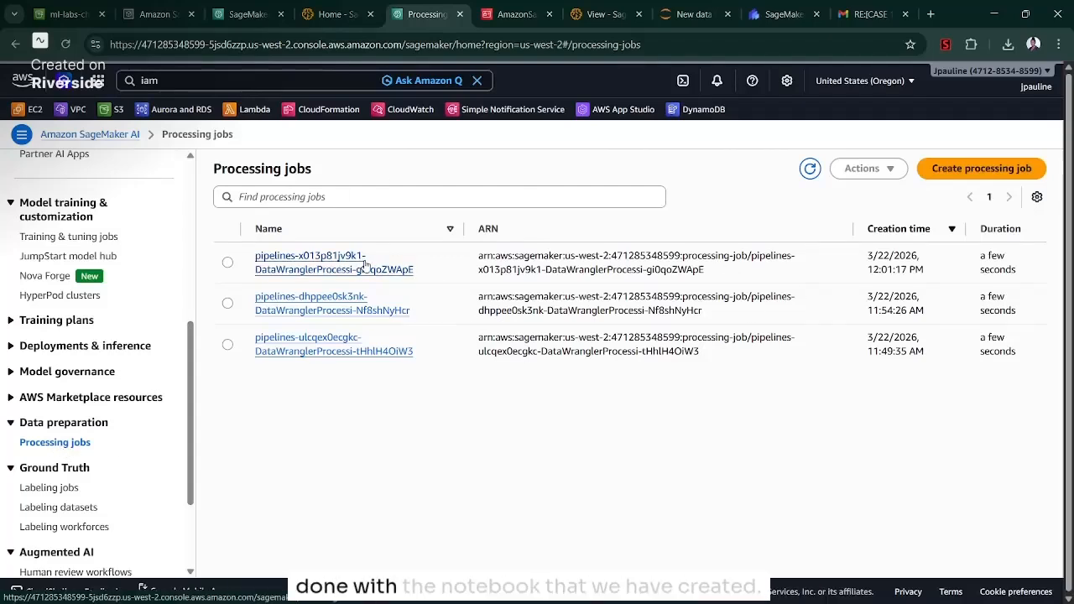
{"action": "left_click", "coordinate": [773, 17]}
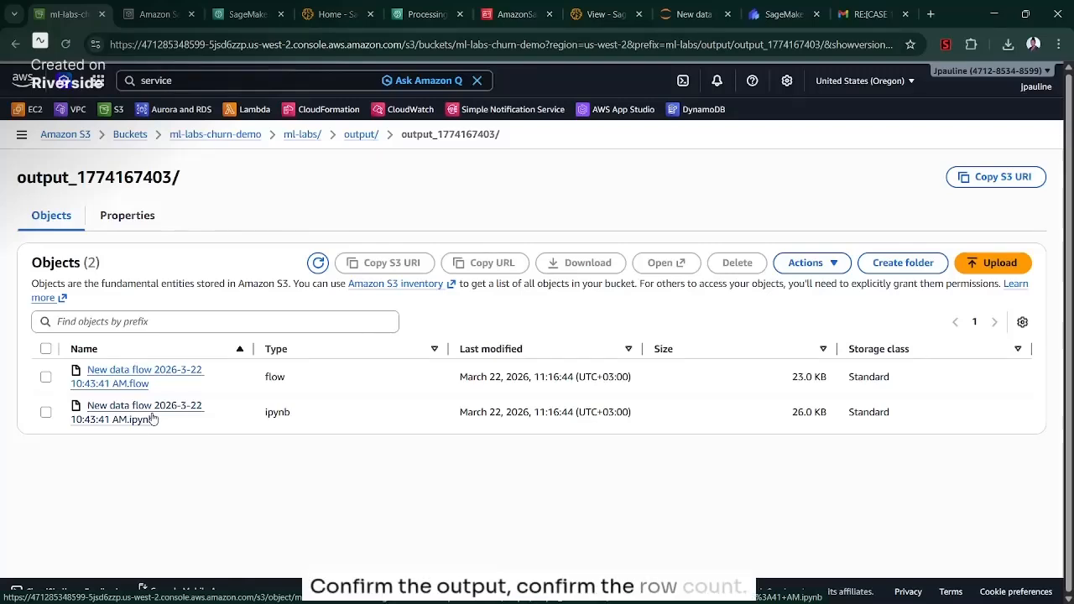
{"action": "left_click", "coordinate": [153, 419]}
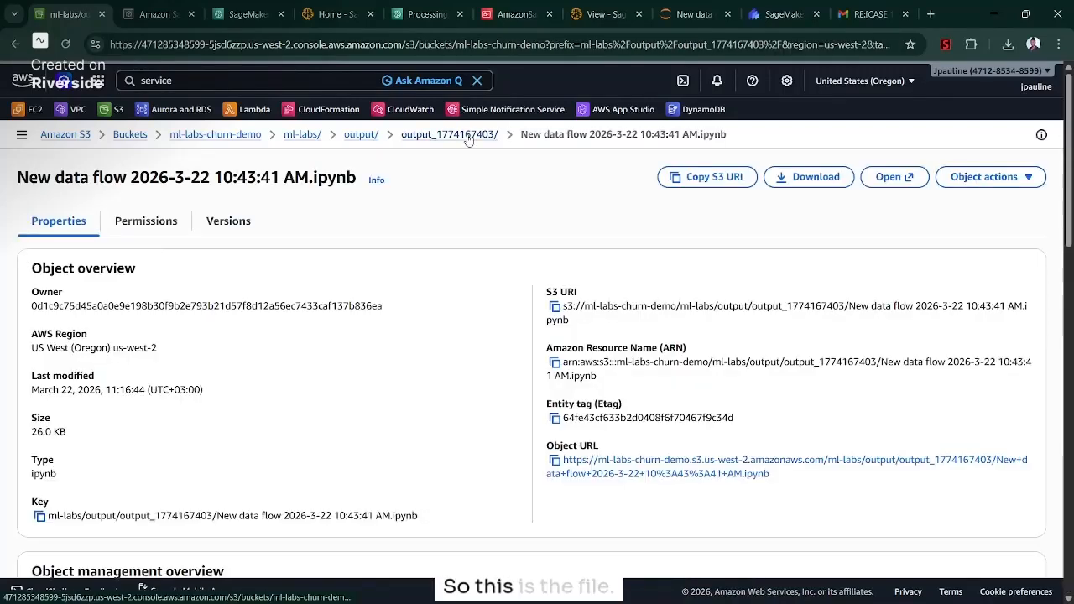
{"action": "left_click", "coordinate": [468, 137]}
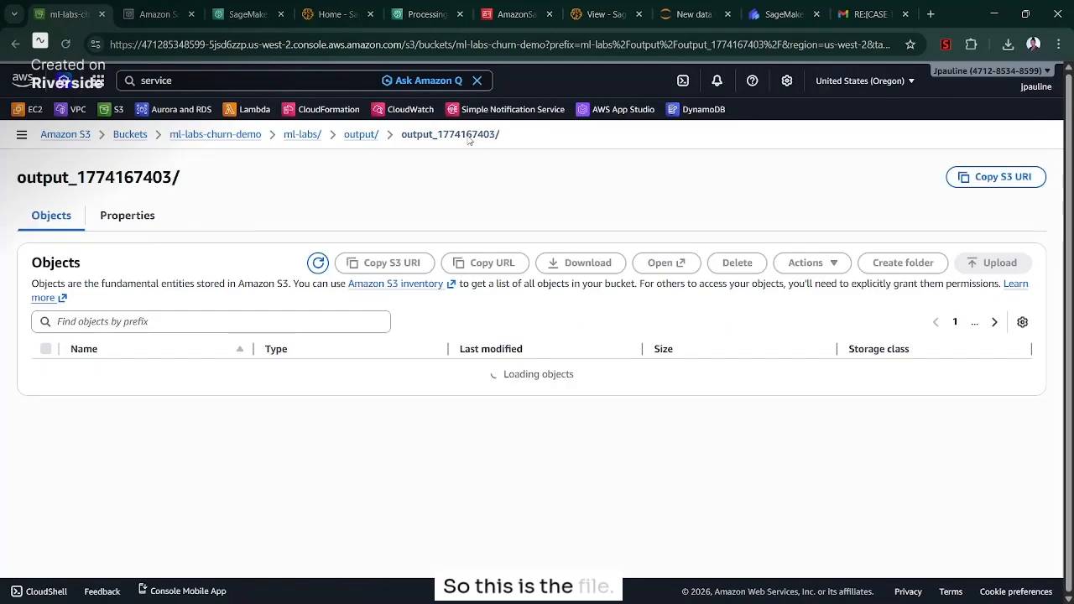
Browse up to ml-labs/, refresh its object list, and look inside the processed/churn_cleaned/ folder
{"action": "left_click", "coordinate": [361, 136]}
{"action": "left_click", "coordinate": [303, 136]}
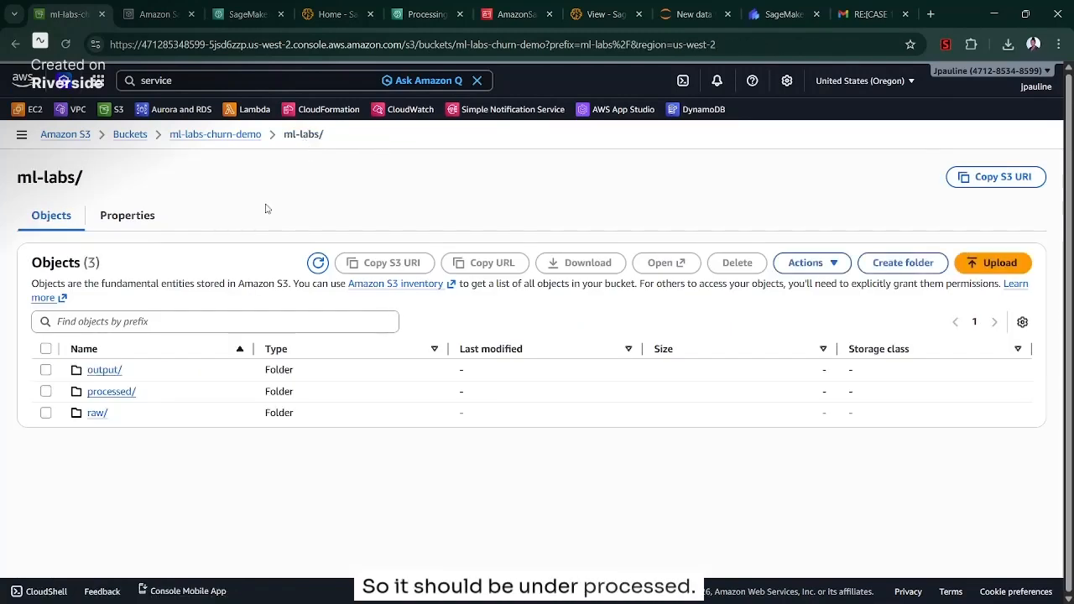
{"action": "left_click", "coordinate": [121, 396]}
{"action": "left_click", "coordinate": [126, 373]}
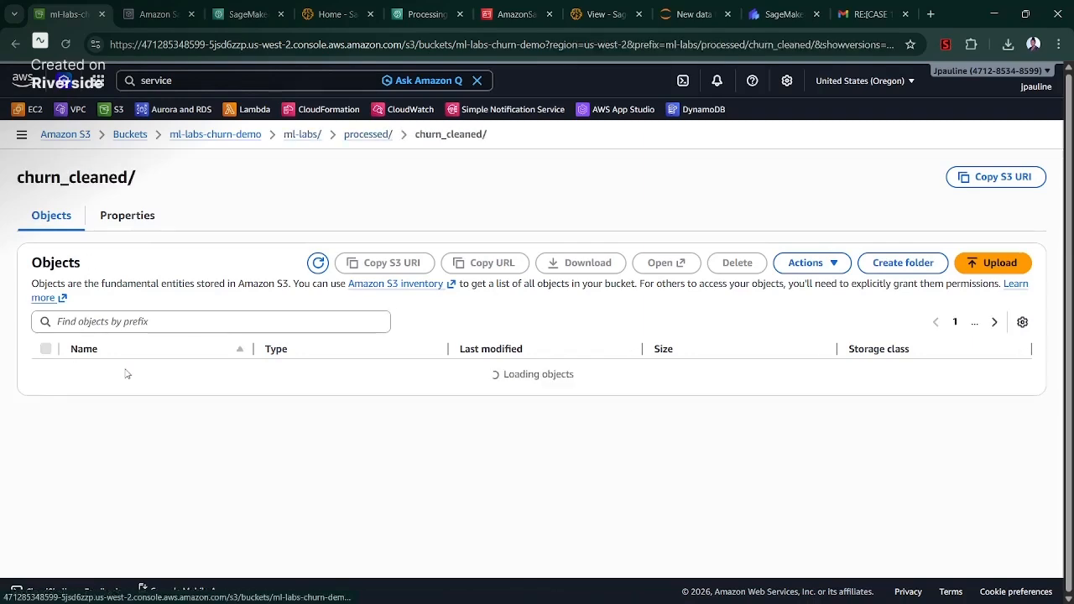
{"action": "left_click", "coordinate": [304, 136]}
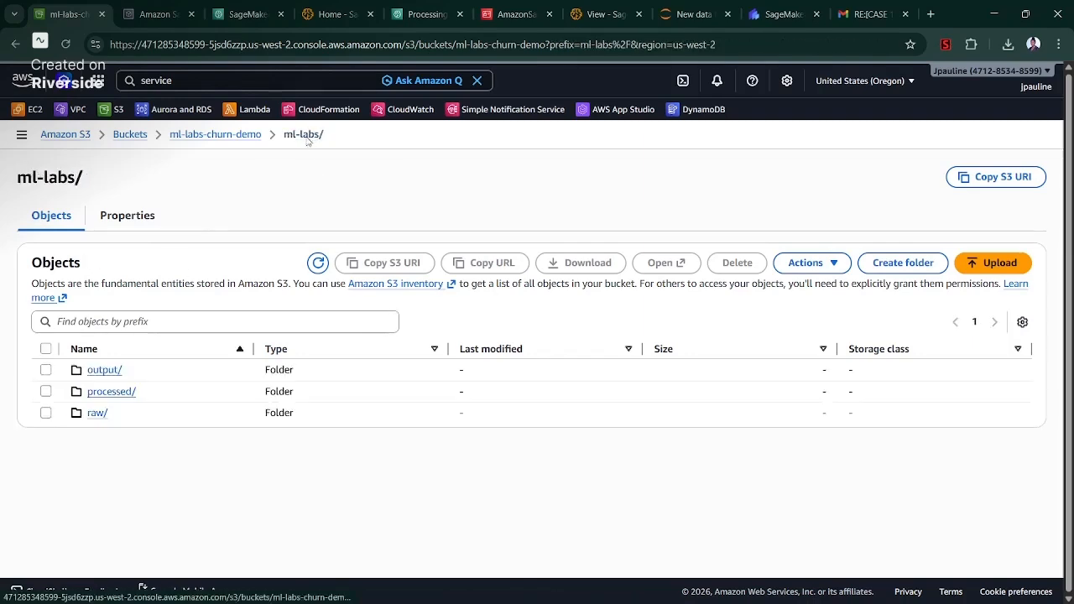
{"action": "left_click", "coordinate": [317, 264]}
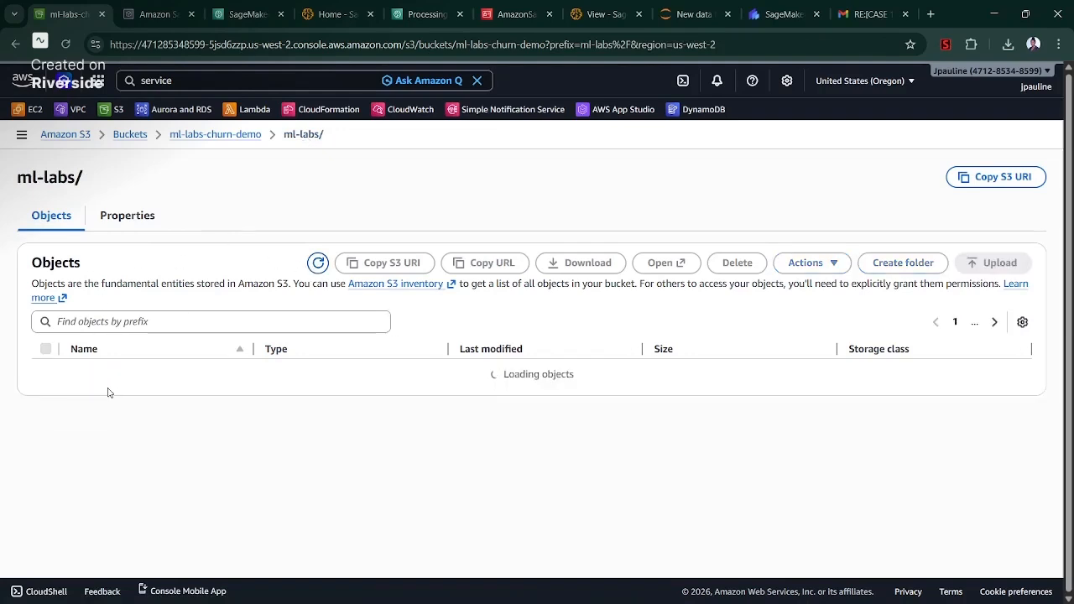
{"action": "left_click", "coordinate": [109, 390]}
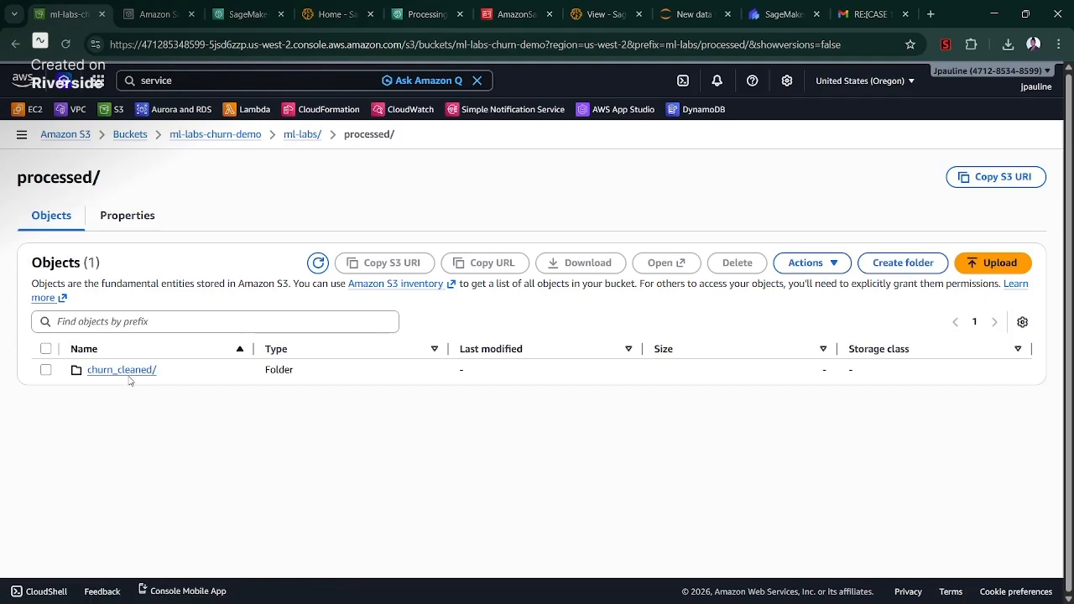
{"action": "left_click", "coordinate": [122, 370]}
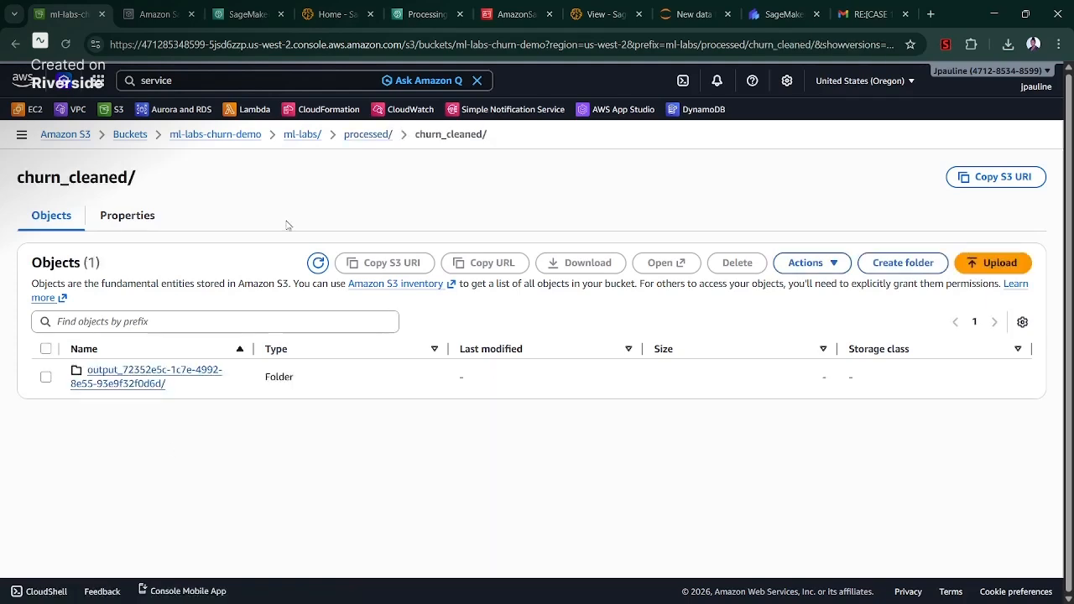
Check the contents of the output/ folder under ml-labs/ and return to the processed/ folder
{"action": "left_click", "coordinate": [368, 134]}
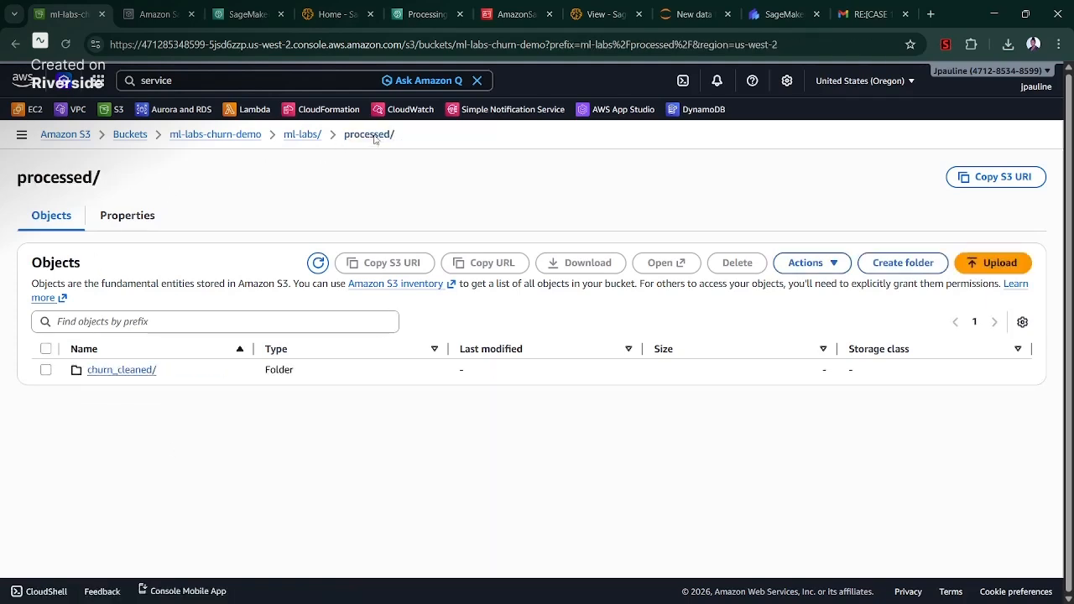
{"action": "left_click", "coordinate": [295, 137]}
{"action": "left_click", "coordinate": [112, 371]}
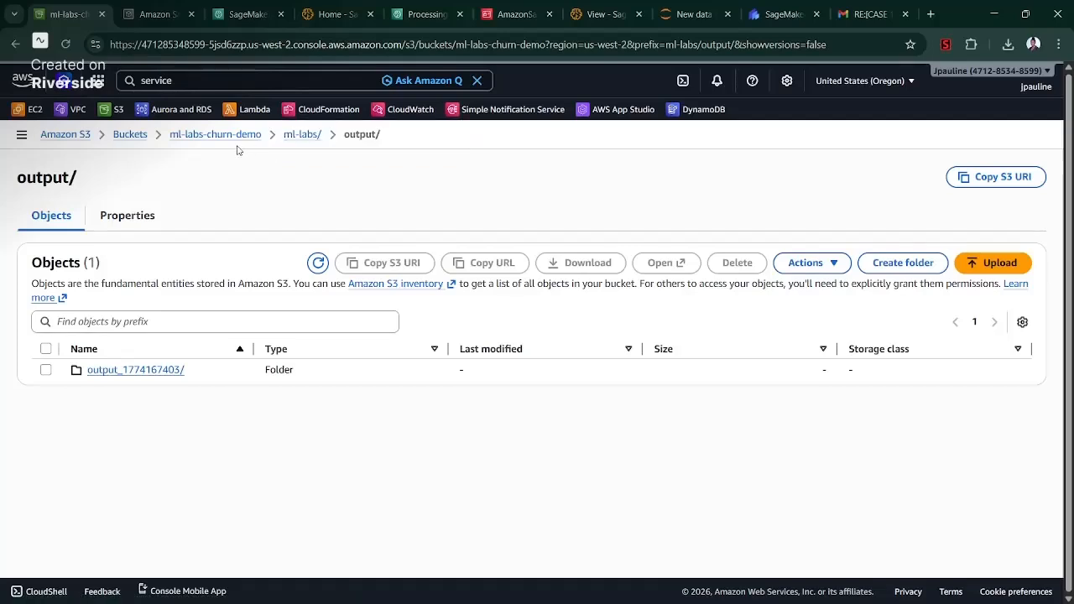
{"action": "left_click", "coordinate": [298, 136]}
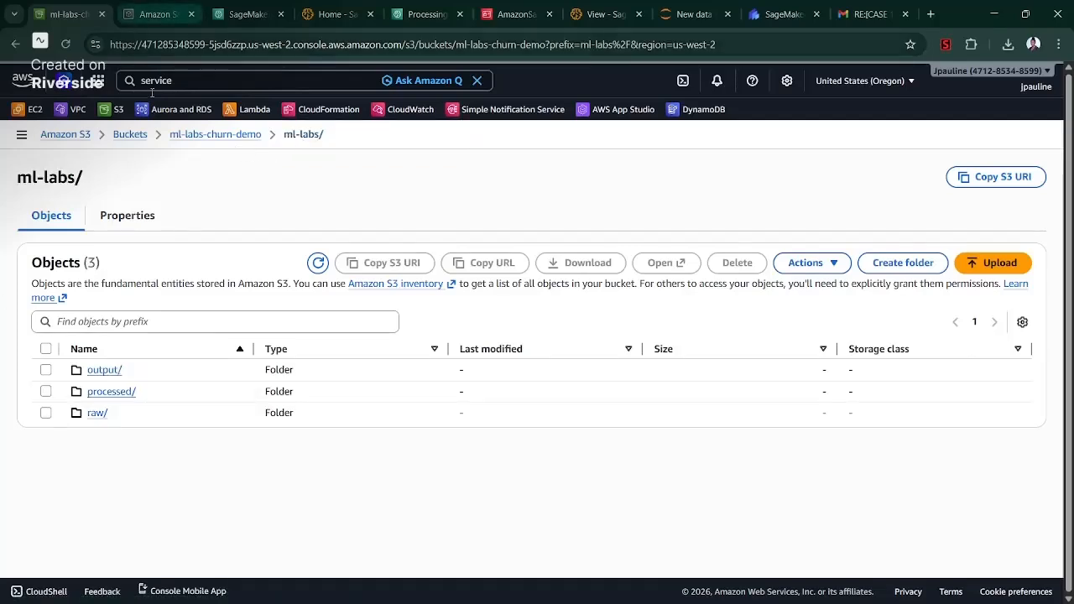
{"action": "left_click", "coordinate": [119, 398]}
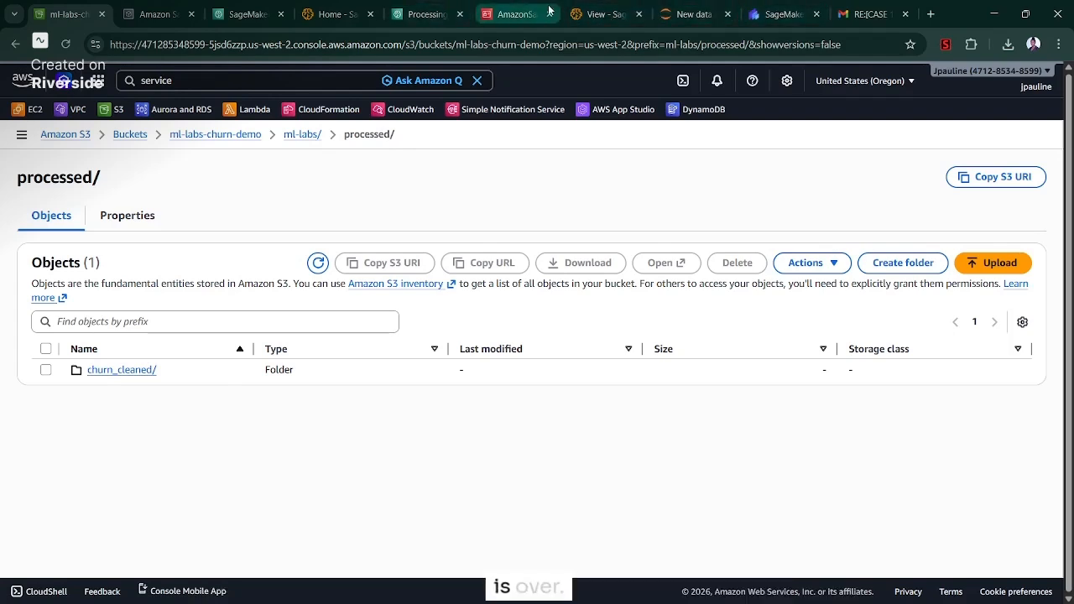
Switch to the data flow in SageMaker Canvas and dismiss the Export data flow as notebook dialog
{"action": "left_click", "coordinate": [595, 15]}
{"action": "left_click", "coordinate": [697, 15]}
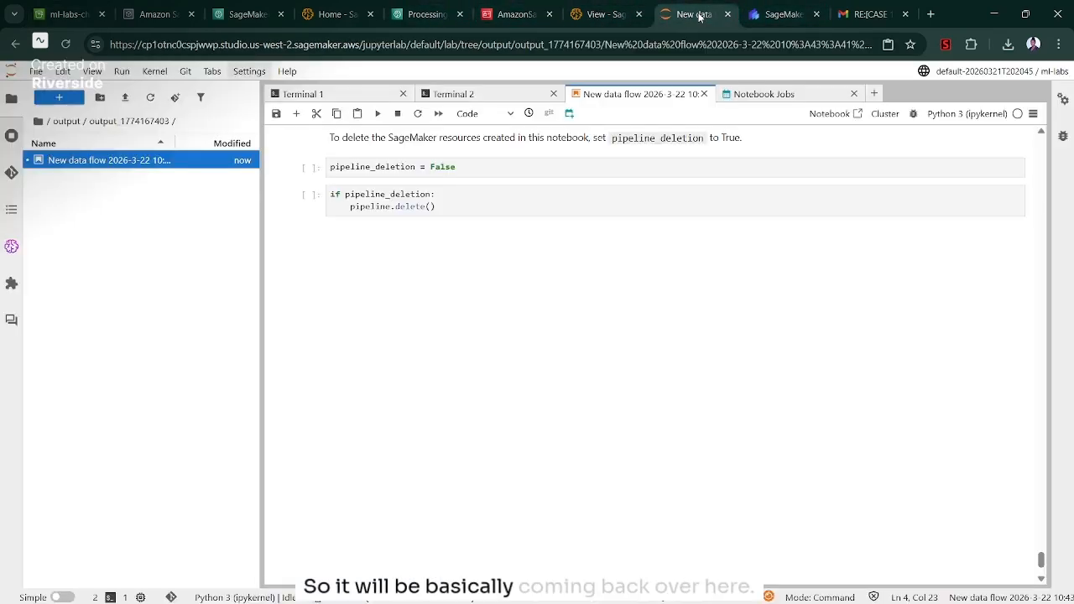
{"action": "left_click", "coordinate": [763, 16]}
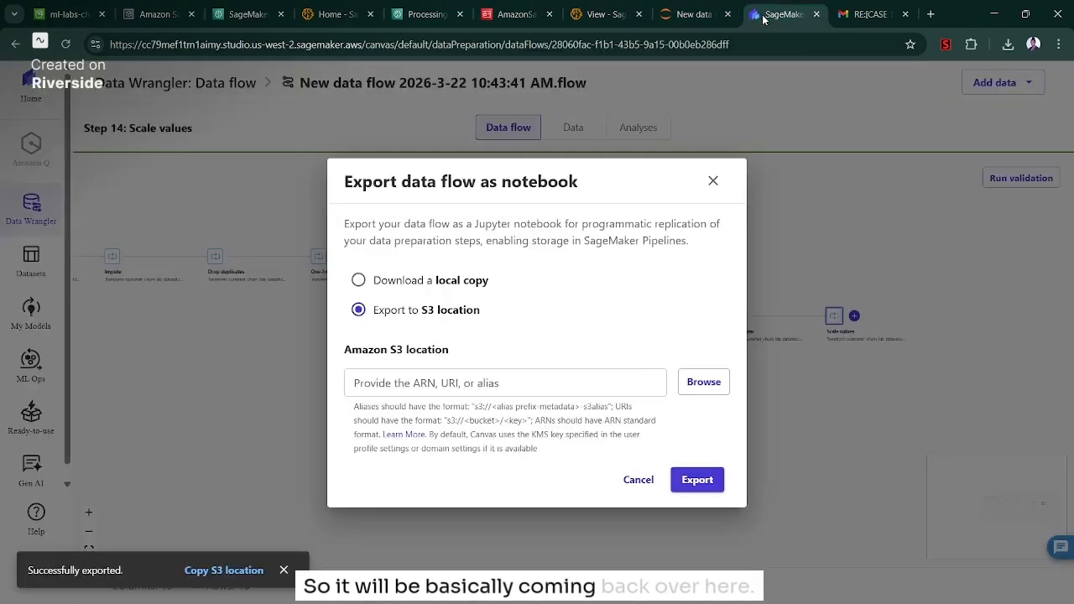
{"action": "left_click", "coordinate": [713, 182]}
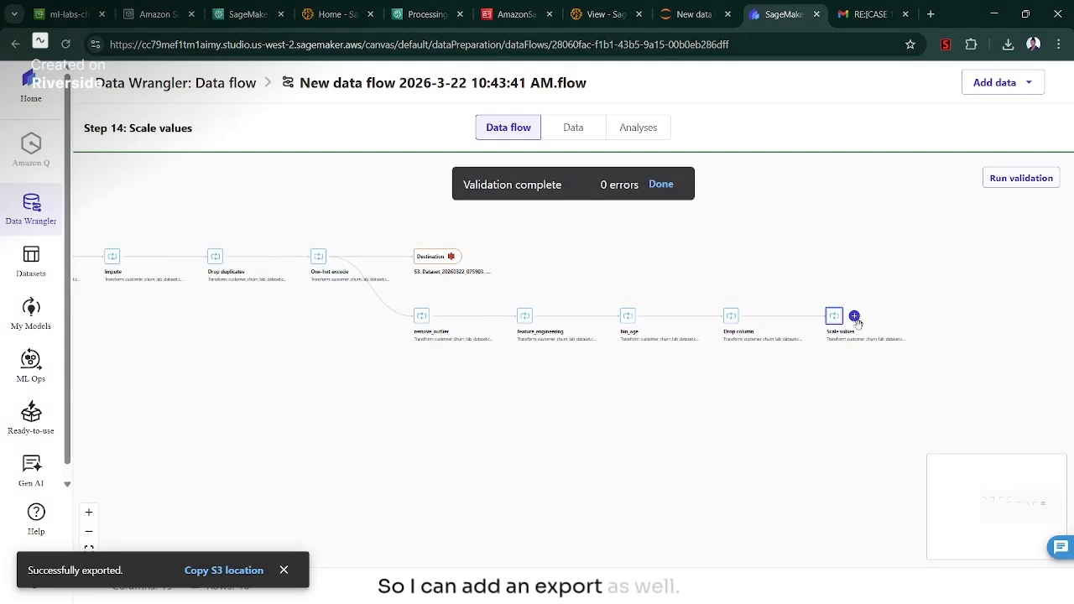
Open the Amazon S3 data export form for the Scale values step and activate its S3 location field
{"action": "left_click", "coordinate": [854, 316]}
{"action": "left_click", "coordinate": [914, 508]}
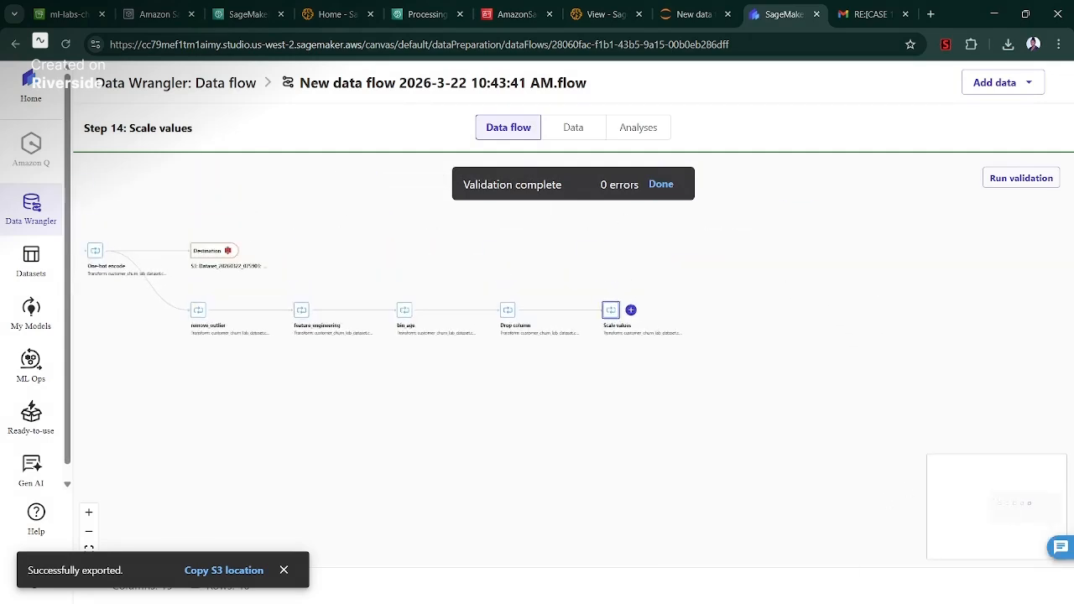
{"action": "left_click", "coordinate": [630, 311]}
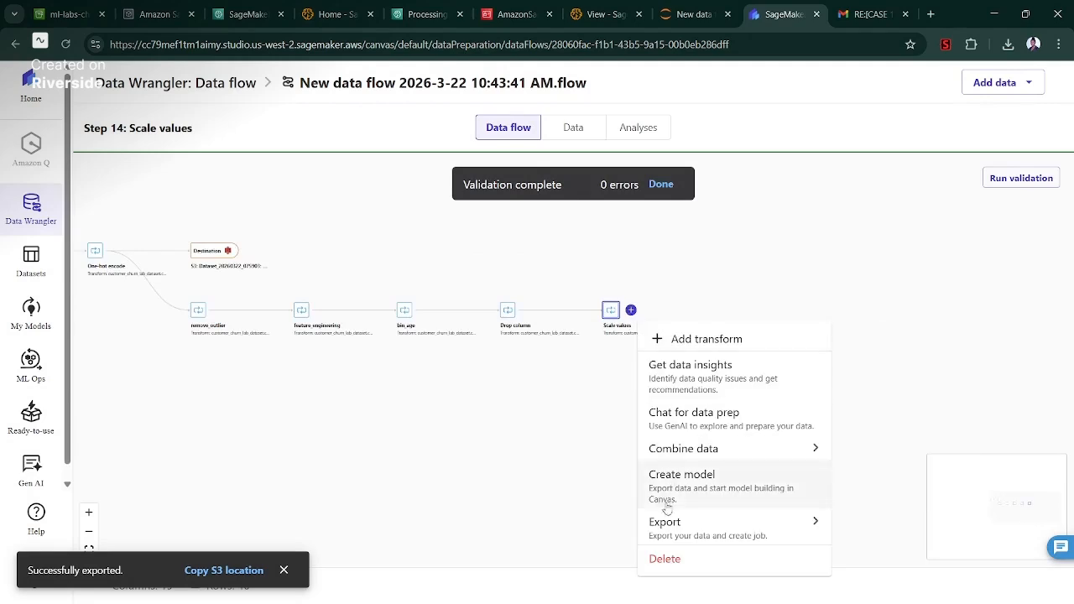
{"action": "mouse_move", "coordinate": [674, 525]}
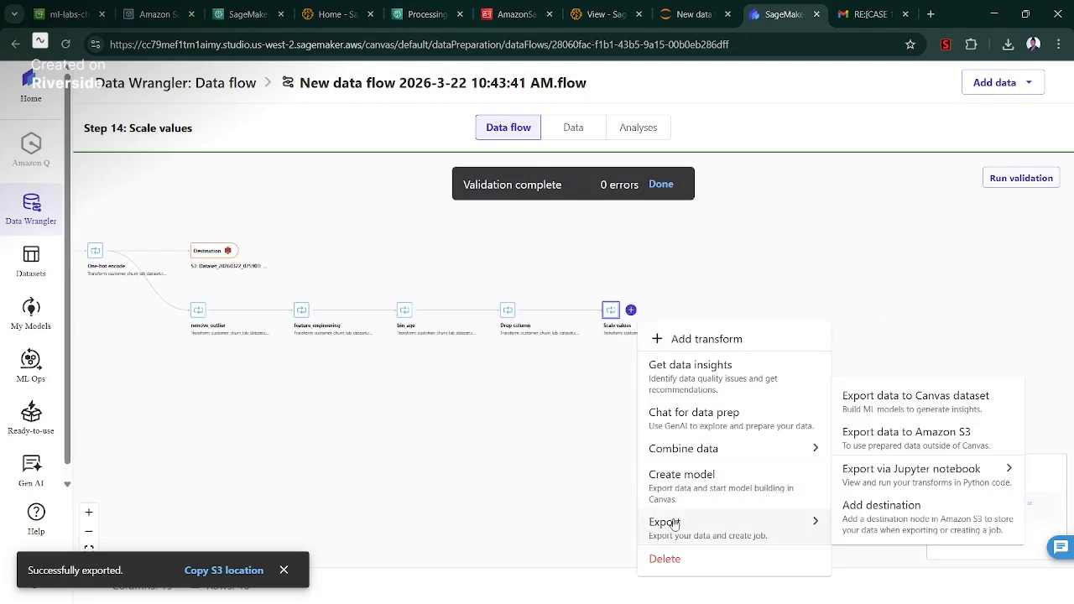
{"action": "left_click", "coordinate": [903, 437]}
{"action": "left_click", "coordinate": [884, 418]}
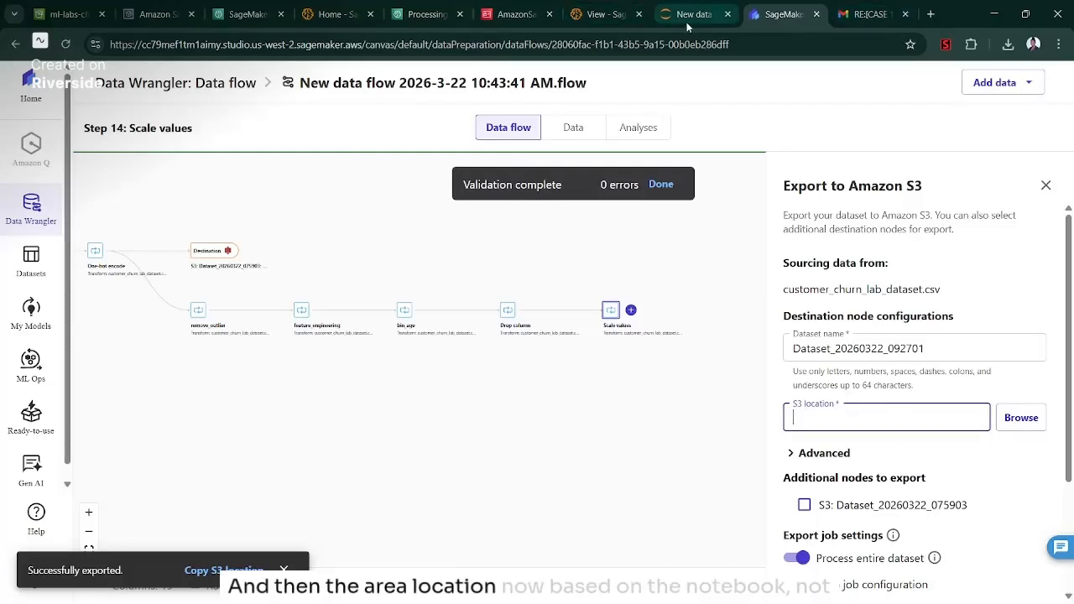
Switch to the S3 console and create a folder named churn_featured inside ml-labs/processed/ without specifying an encryption key
{"action": "mouse_move", "coordinate": [683, 22]}
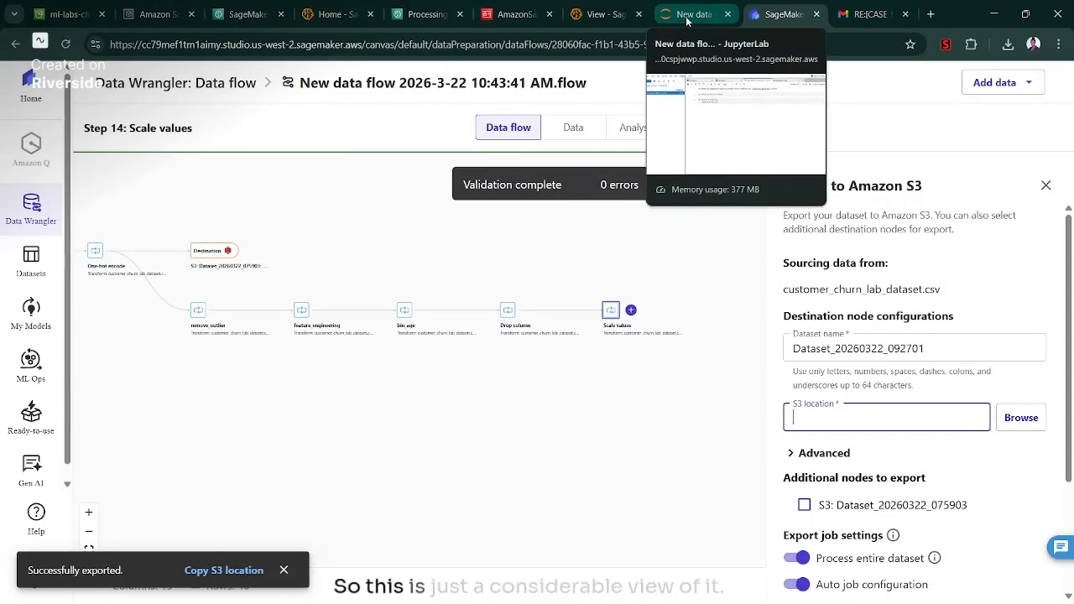
{"action": "left_click", "coordinate": [156, 15]}
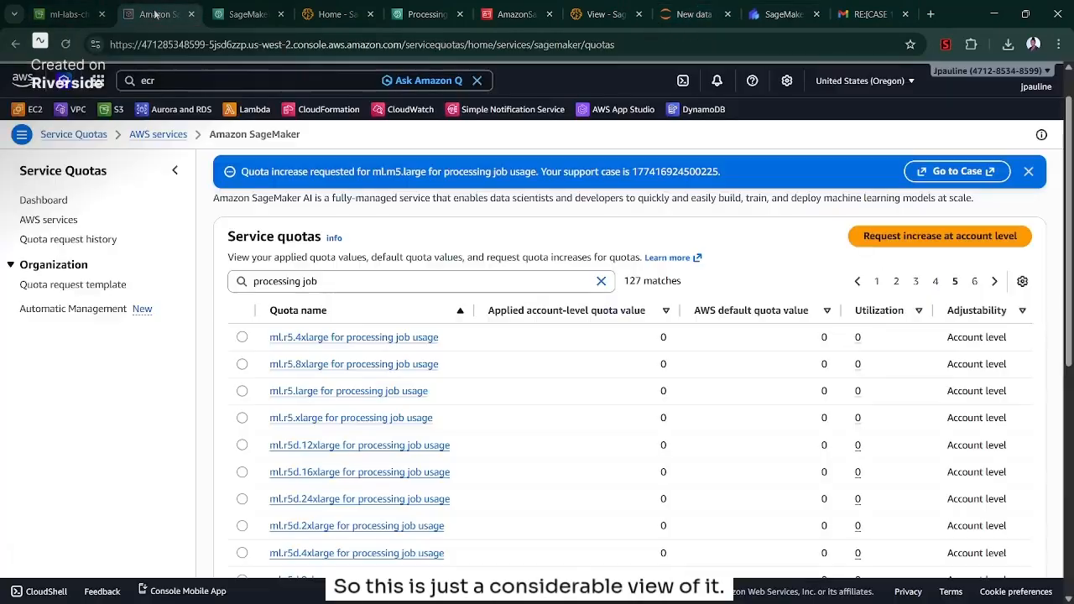
{"action": "left_click", "coordinate": [67, 14]}
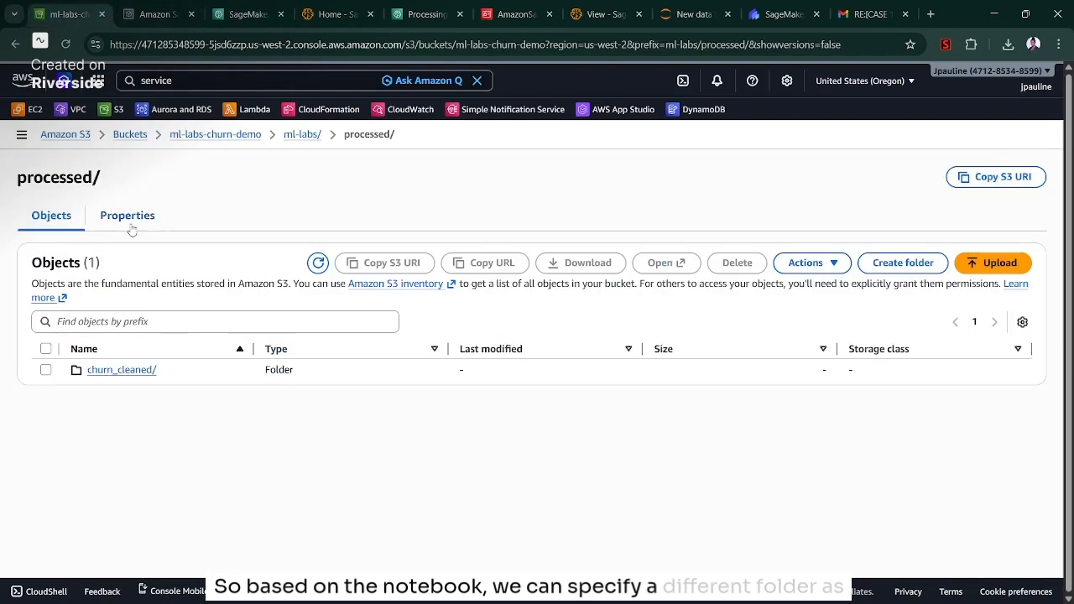
{"action": "left_click", "coordinate": [872, 263]}
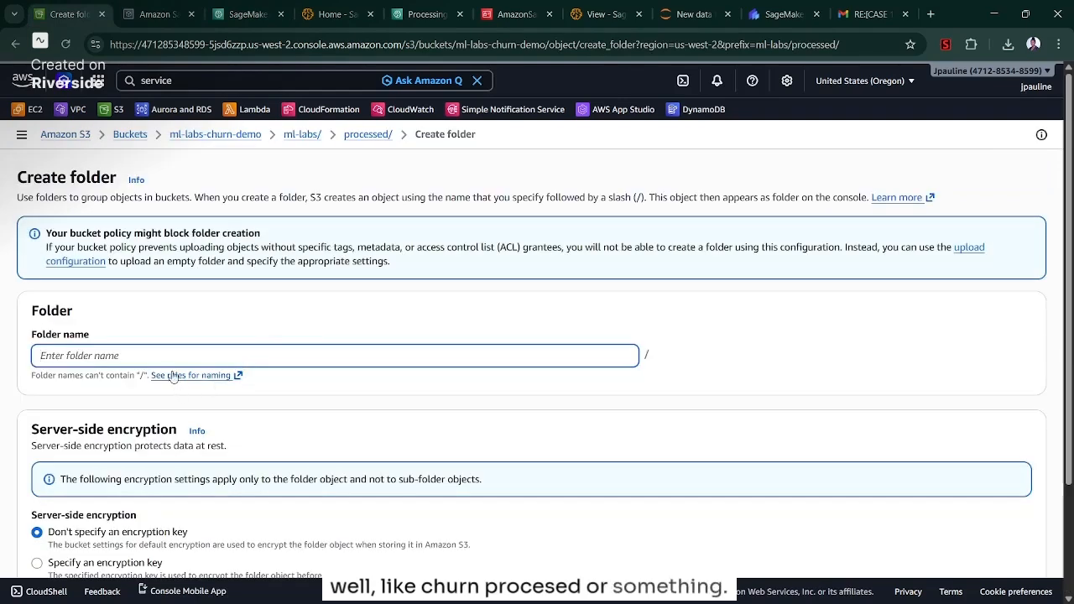
{"action": "left_click", "coordinate": [168, 354]}
{"action": "type", "text": "churn_featured"}
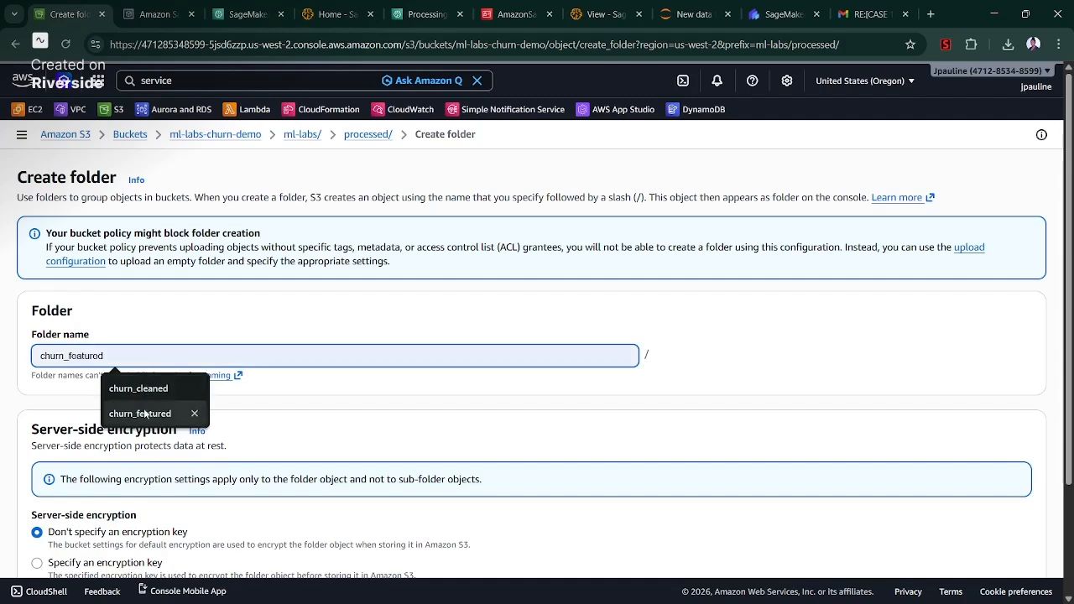
{"action": "left_click", "coordinate": [159, 411]}
{"action": "scroll", "coordinate": [160, 411], "scroll_direction": "down", "scroll_amount": 2}
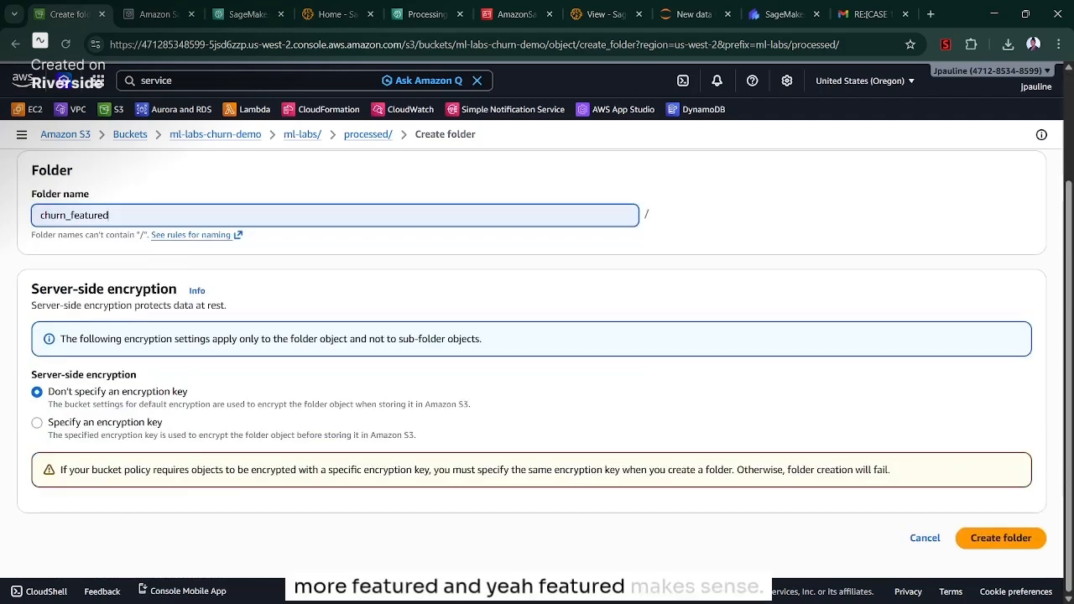
{"action": "left_click", "coordinate": [999, 537]}
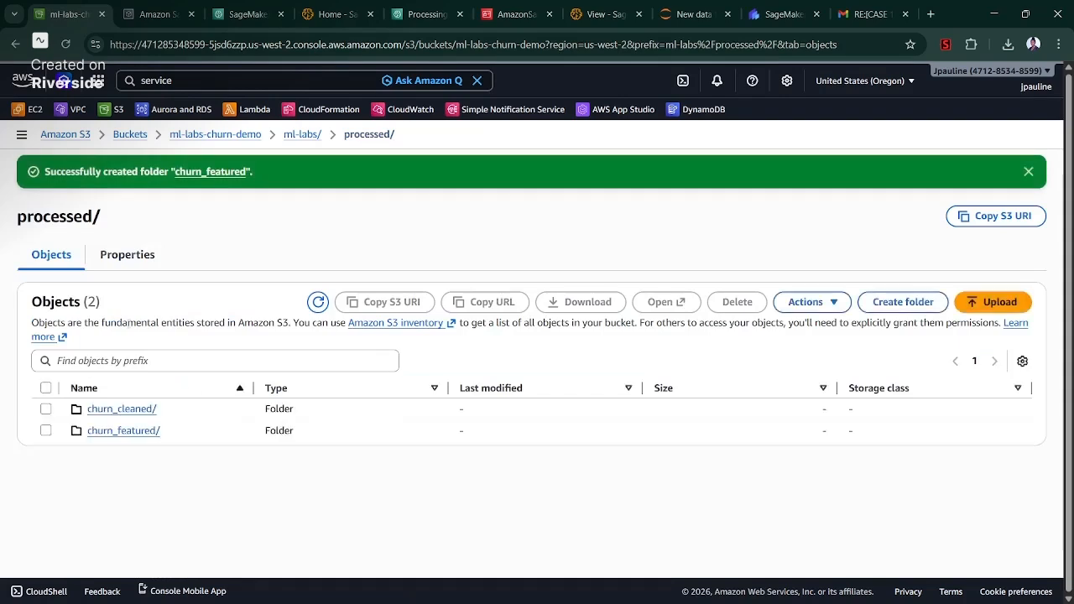
Copy the S3 URI of the churn_featured/ folder and switch to the data flow in SageMaker Canvas
{"action": "left_click", "coordinate": [47, 430]}
{"action": "left_click", "coordinate": [488, 303]}
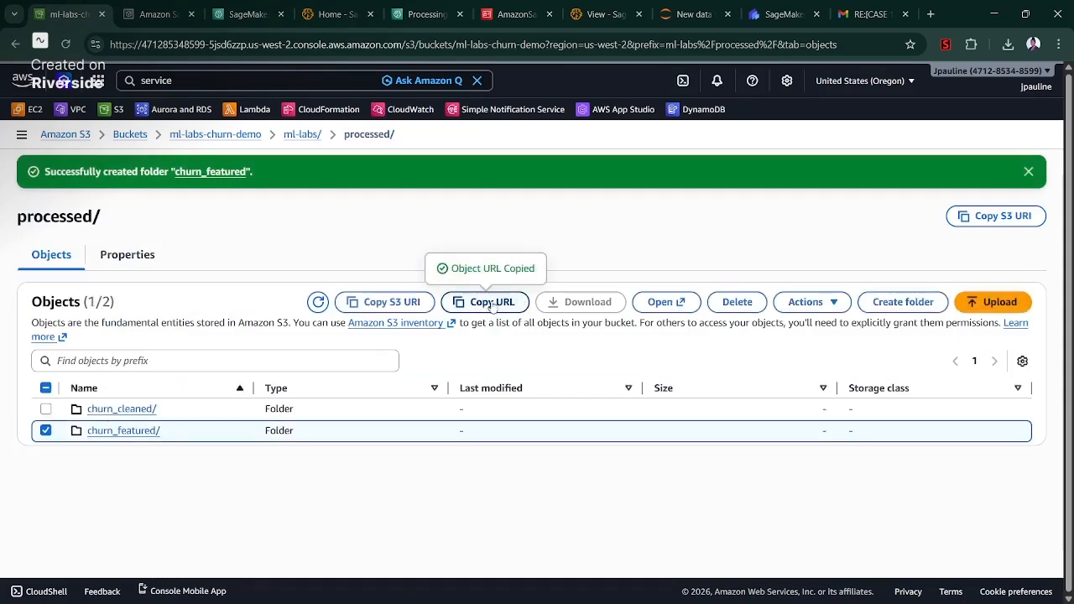
{"action": "left_click", "coordinate": [421, 308]}
{"action": "left_click", "coordinate": [784, 23]}
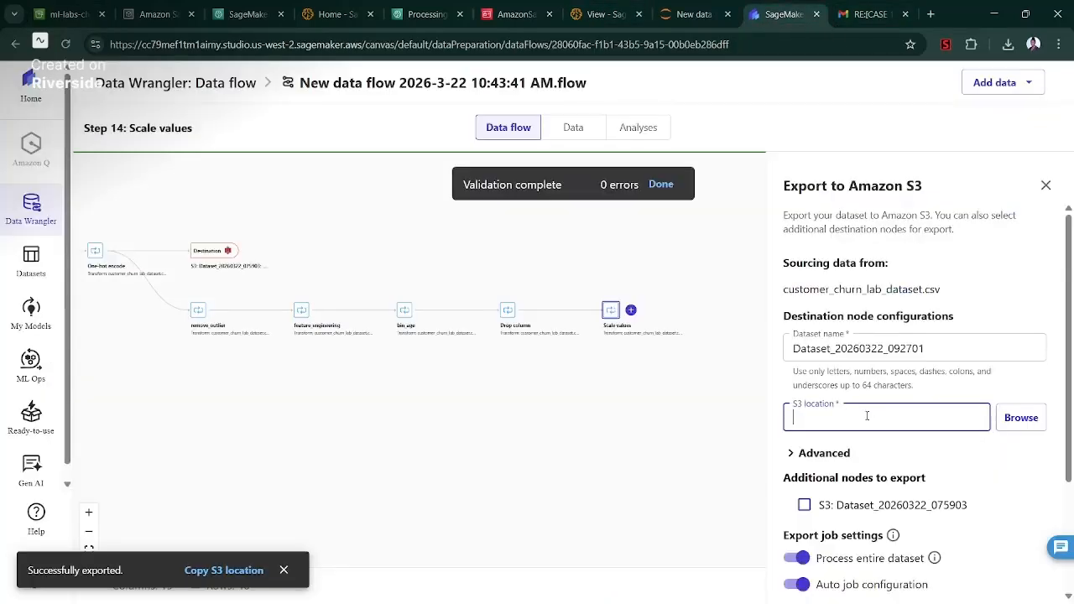
Paste the copied churn_featured/ URI as the S3 location and export the Scale values data with the entire dataset processed
{"action": "key", "text": "ctrl+v"}
{"action": "key", "text": "Left"}
{"action": "key", "text": "Left"}
{"action": "key", "text": "Left"}
{"action": "key", "text": "Left"}
{"action": "key", "text": "Left"}
{"action": "key", "text": "Left"}
{"action": "key", "text": "Left"}
{"action": "key", "text": "Left"}
{"action": "key", "text": "Left"}
{"action": "key", "text": "Left"}
{"action": "key", "text": "Left"}
{"action": "key", "text": "Left"}
{"action": "key", "text": "Left"}
{"action": "key", "text": "Left"}
{"action": "key", "text": "Left"}
{"action": "key", "text": "Left"}
{"action": "key", "text": "Left"}
{"action": "key", "text": "Left"}
{"action": "key", "text": "Left"}
{"action": "key", "text": "Left"}
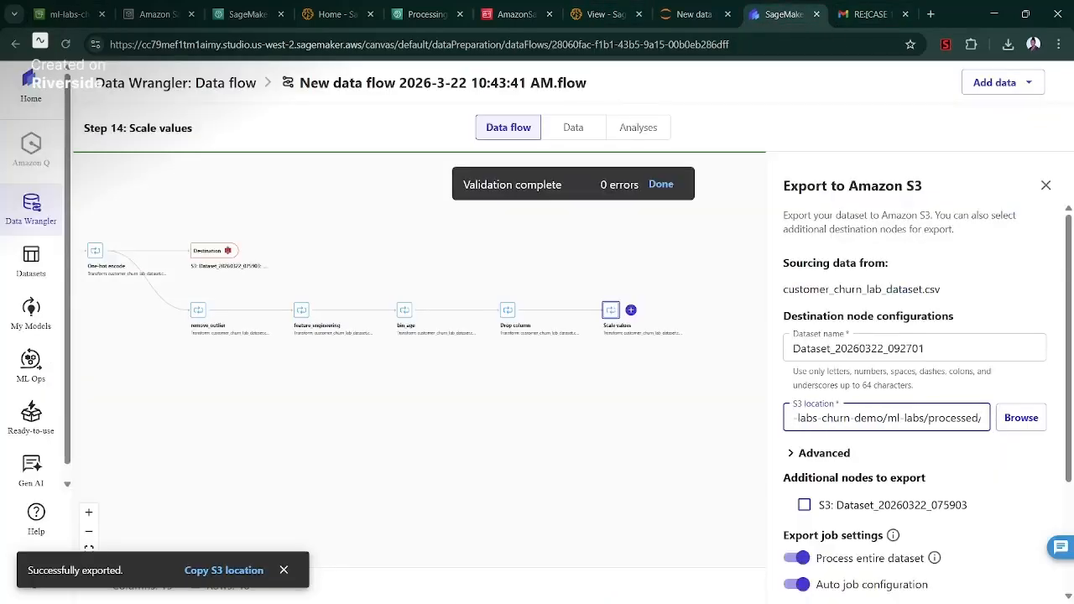
{"action": "scroll", "coordinate": [914, 394], "scroll_direction": "down", "scroll_amount": 2}
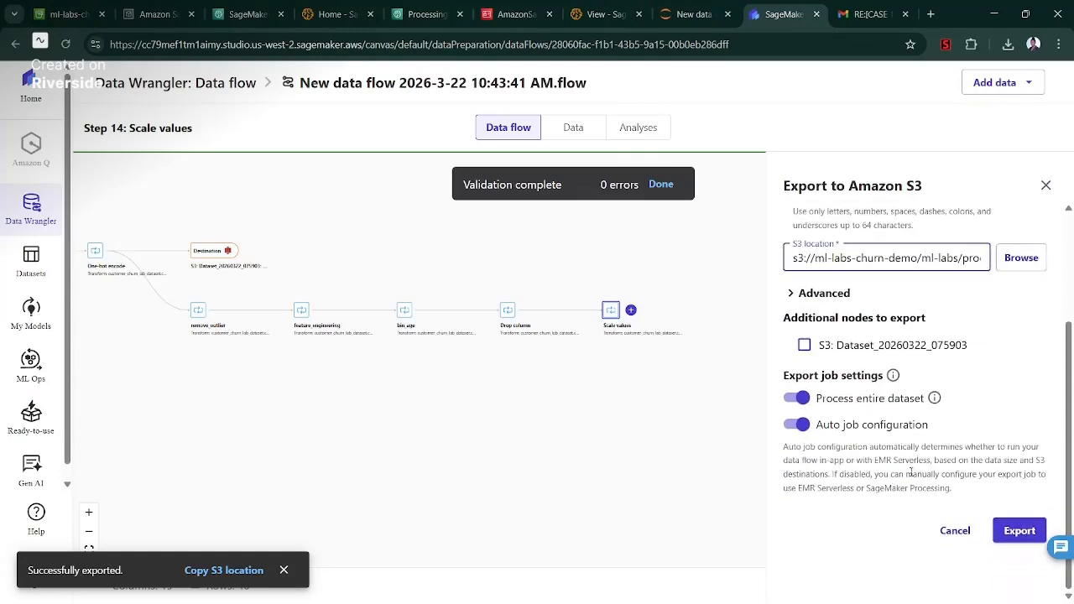
{"action": "left_click", "coordinate": [1021, 526]}
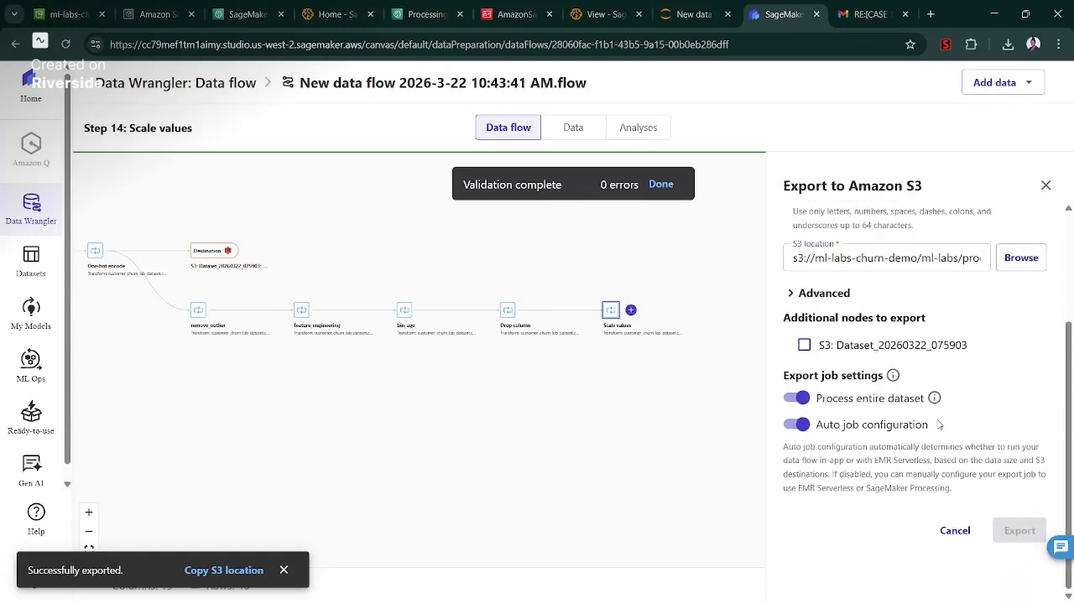
Switch to the S3 console, refresh processed/, and open the output folder inside churn_featured/ to check the exported CSV file
{"action": "left_click", "coordinate": [150, 16]}
{"action": "left_click", "coordinate": [245, 15]}
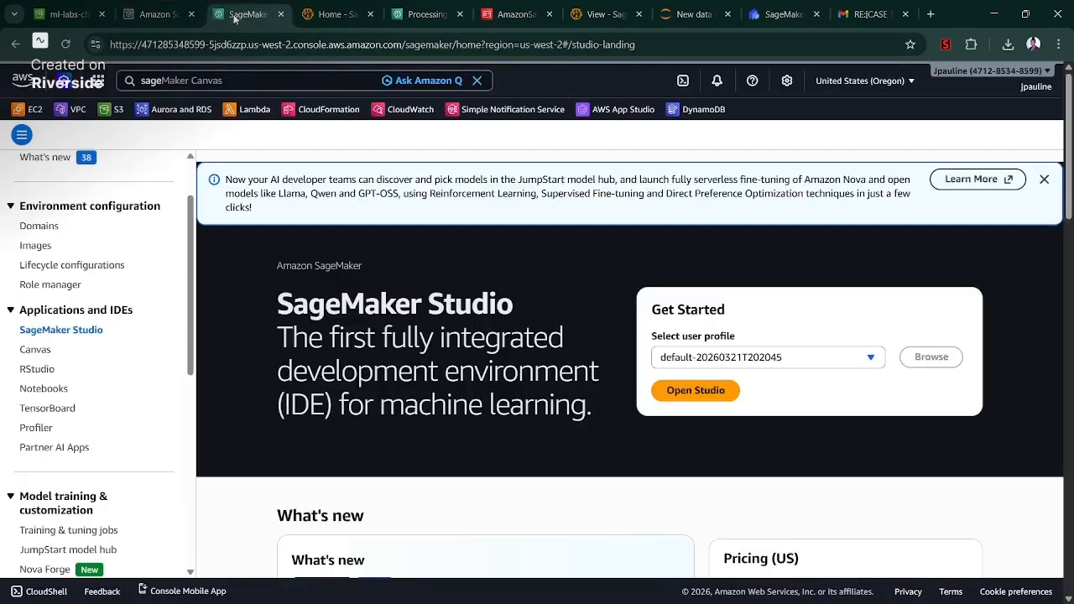
{"action": "left_click", "coordinate": [156, 15]}
{"action": "left_click", "coordinate": [75, 17]}
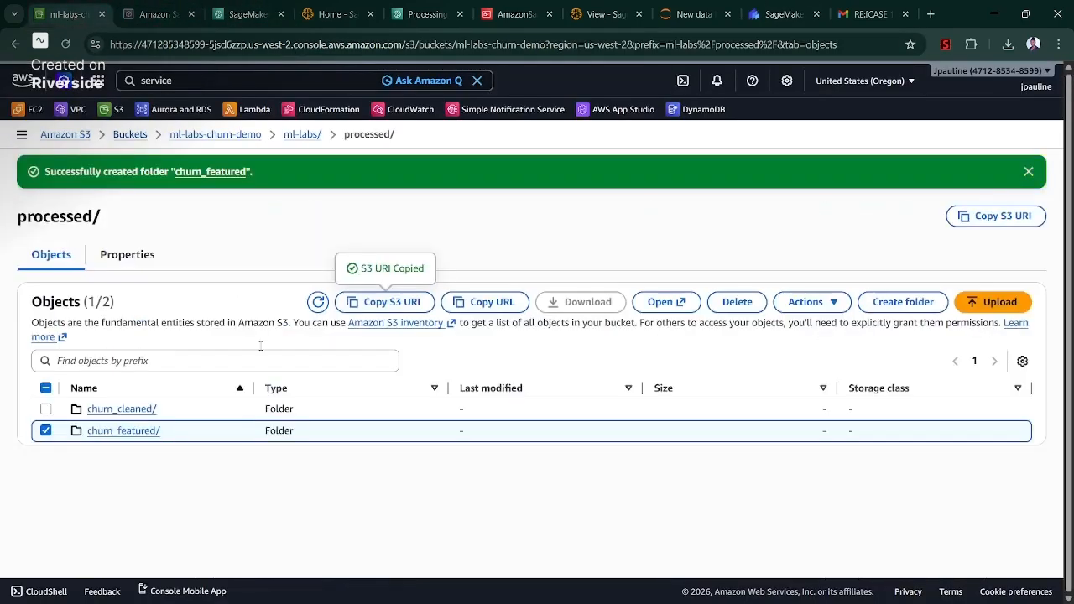
{"action": "left_click", "coordinate": [318, 303]}
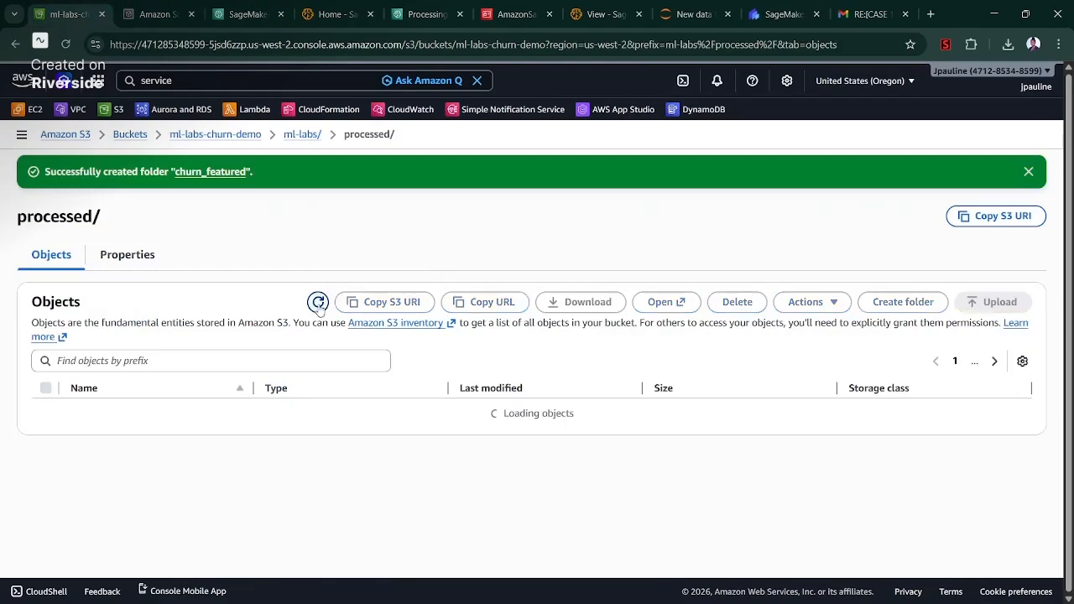
{"action": "left_click", "coordinate": [145, 429]}
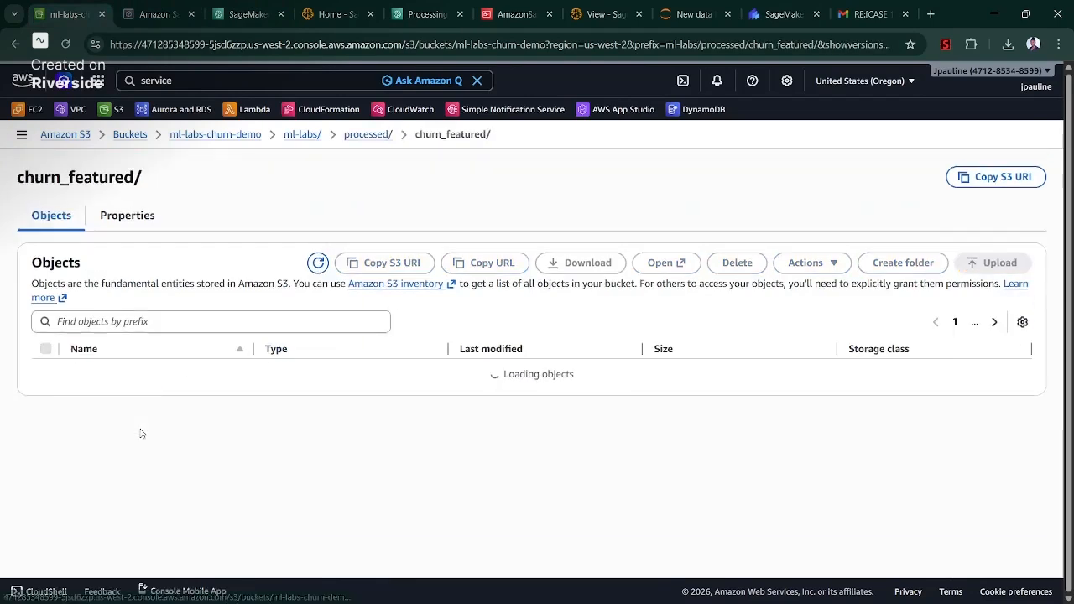
{"action": "left_click", "coordinate": [153, 383]}
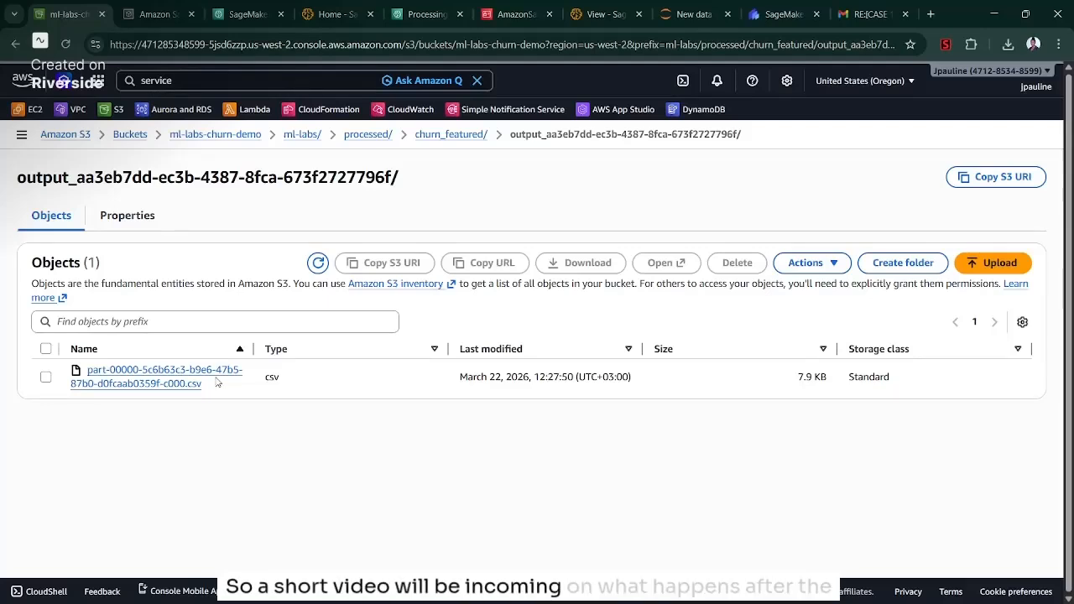
Switch to the data flow in SageMaker Canvas and check the export destination after the Scale values step
{"action": "left_click", "coordinate": [693, 15]}
{"action": "left_click", "coordinate": [513, 14]}
{"action": "left_click", "coordinate": [769, 17]}
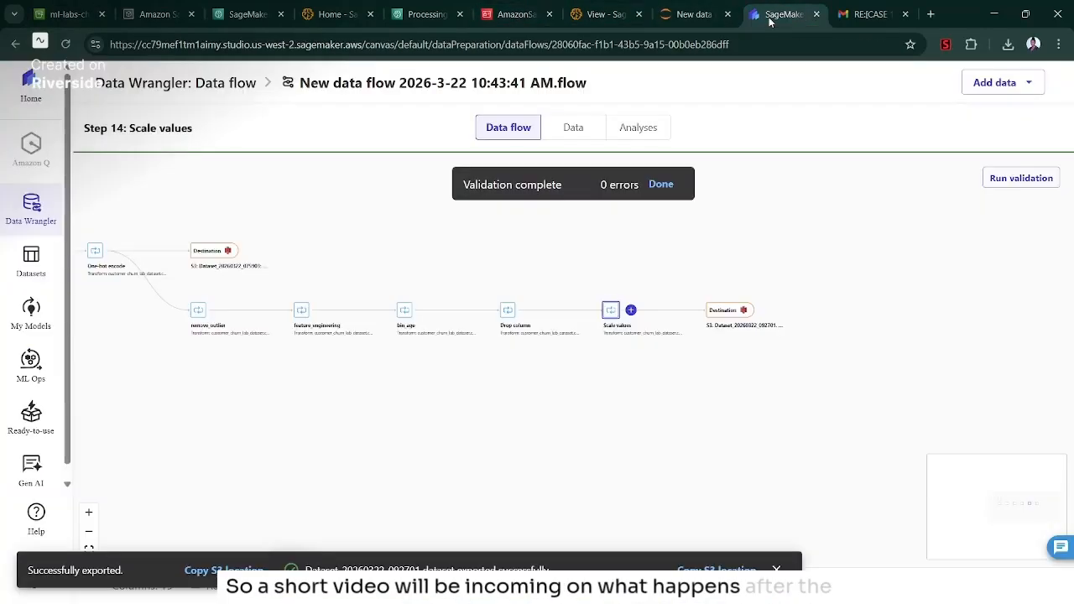
{"action": "left_click", "coordinate": [604, 15]}
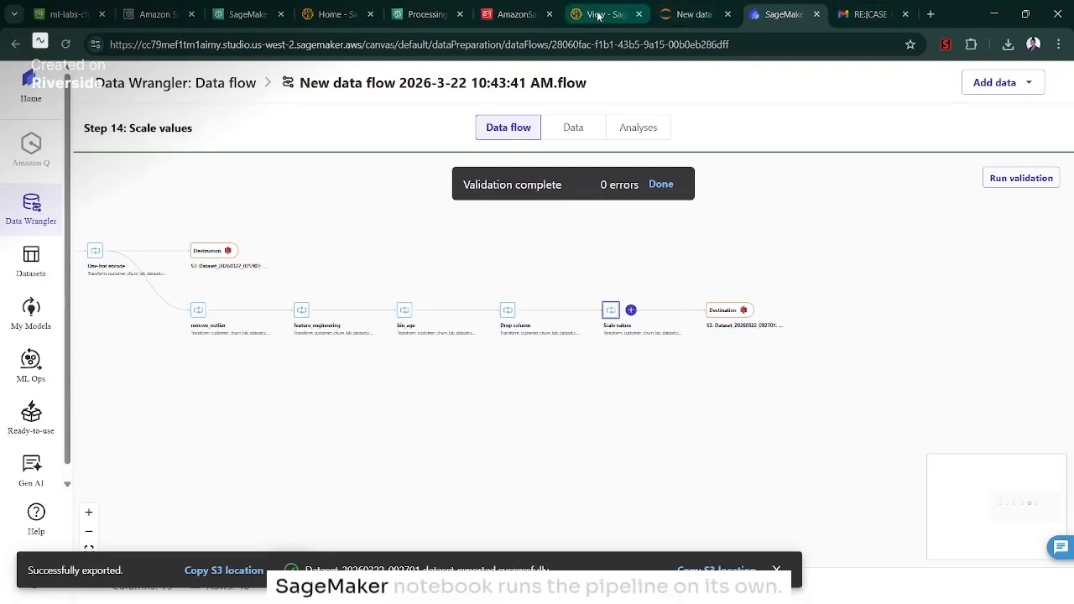
Check the SageMaker AI processing jobs list, and open the Pipelines overview in SageMaker Studio
{"action": "left_click", "coordinate": [443, 14]}
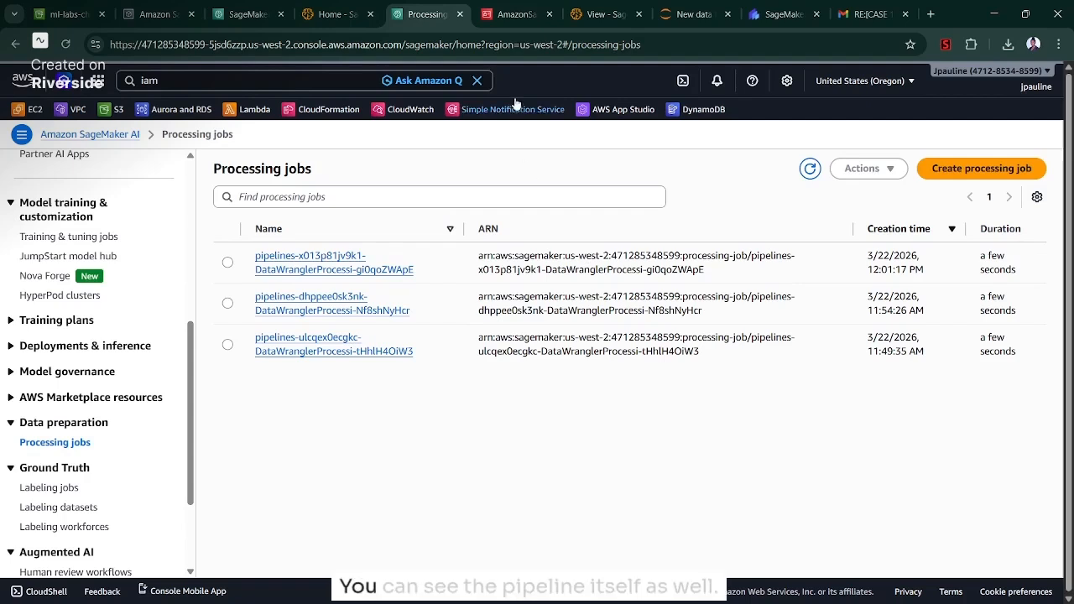
{"action": "left_click", "coordinate": [335, 14]}
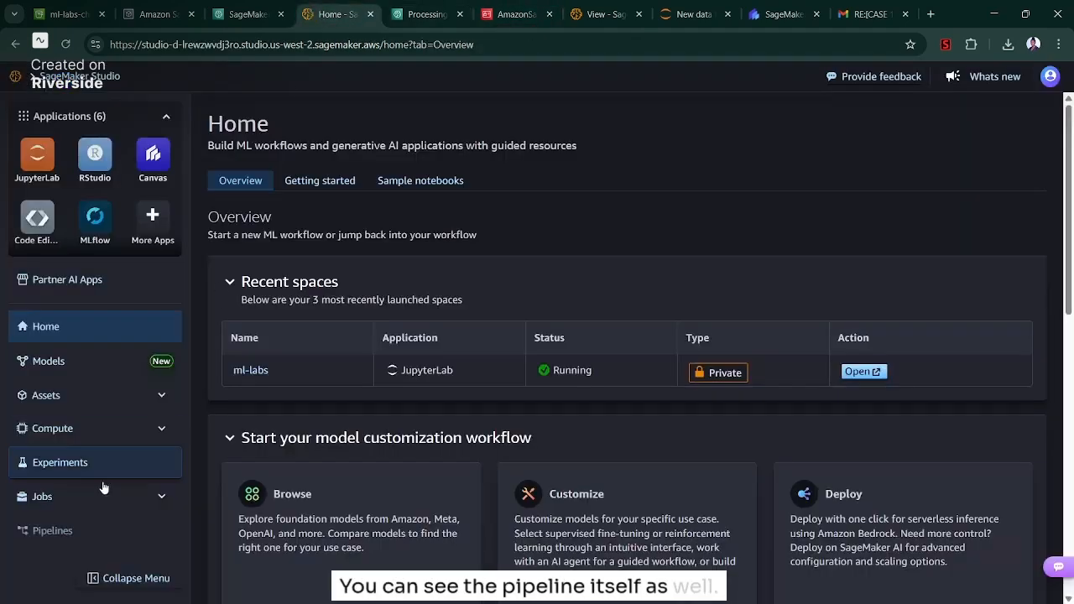
{"action": "left_click", "coordinate": [53, 533]}
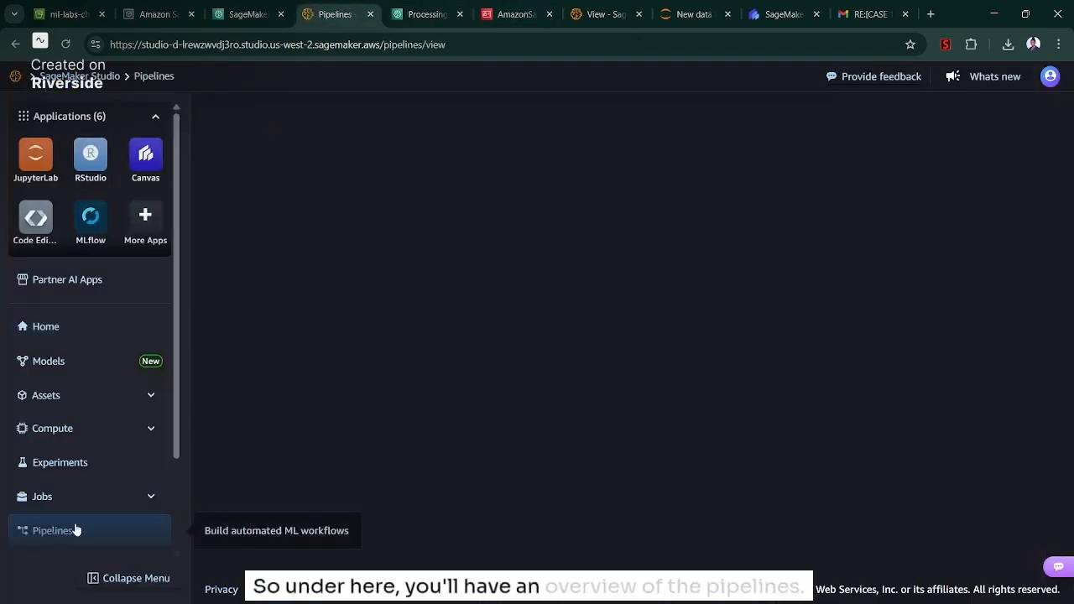